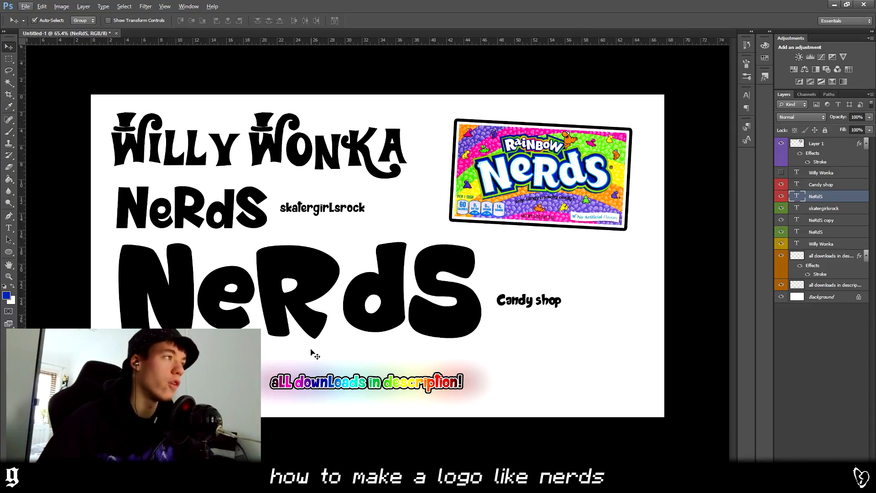
Create a new RGB document 1920 pixels wide at 72 pixels/inch with a white background.
key(alt+f)
key(Return)
double_click(410, 166)
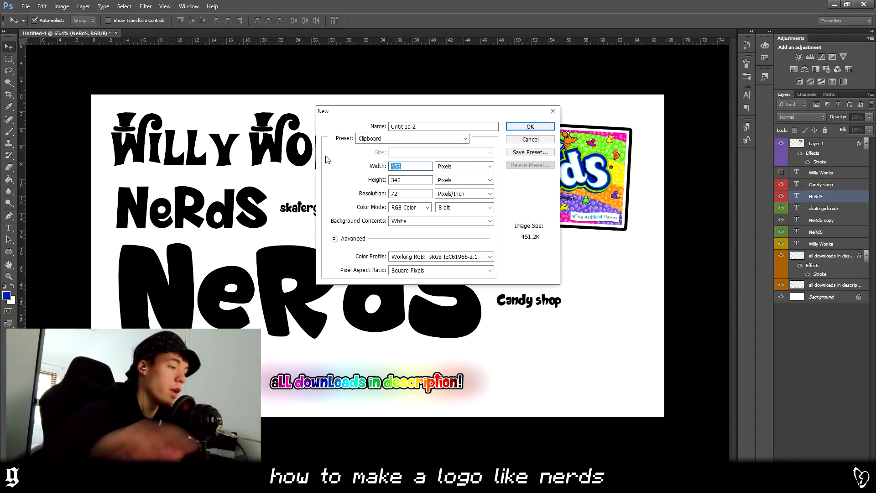
text(1920)
key(Tab)
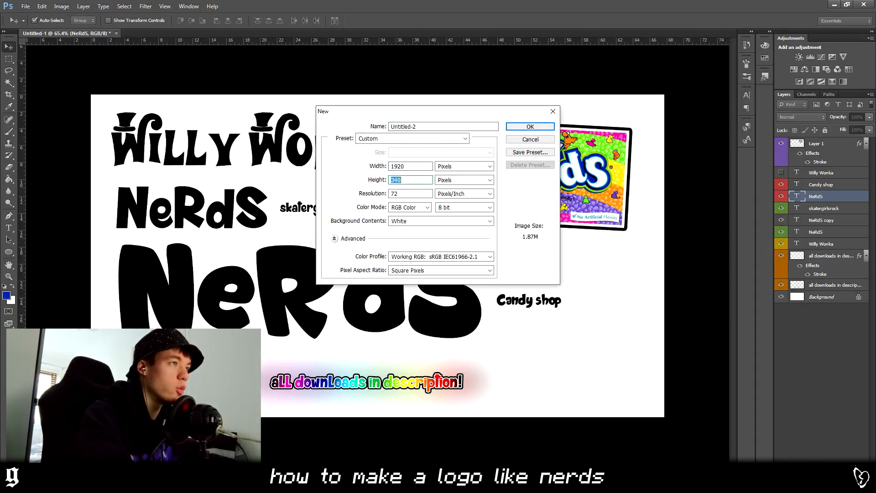
key(Return)
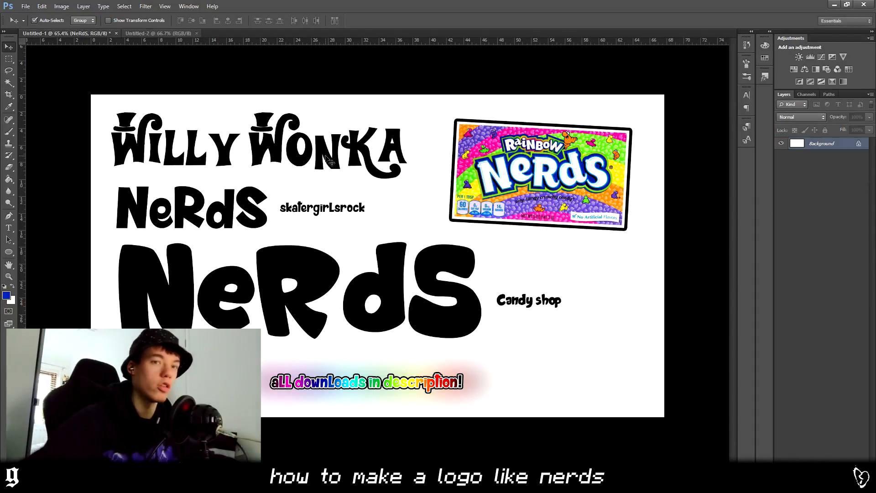
Enlarge the new document's canvas outward around its centre on all sides with the Crop tool.
click(9, 94)
scroll(415, 253, down, 5)
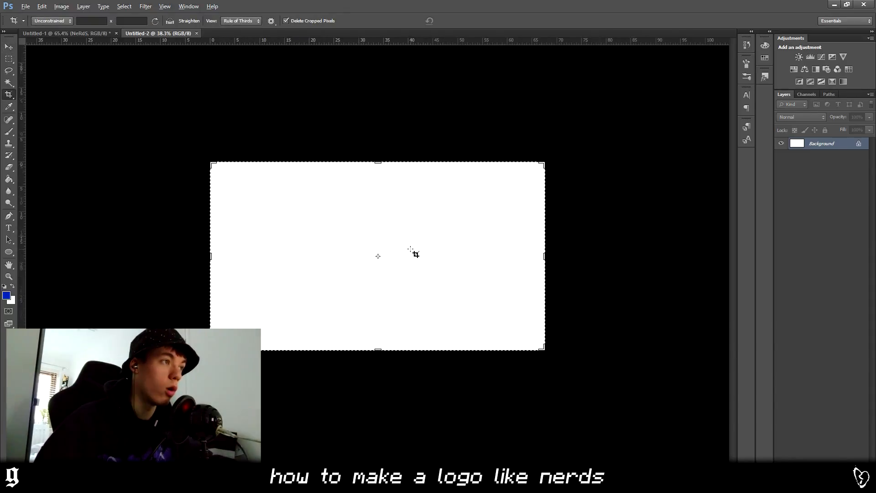
drag(473, 203, 687, 97)
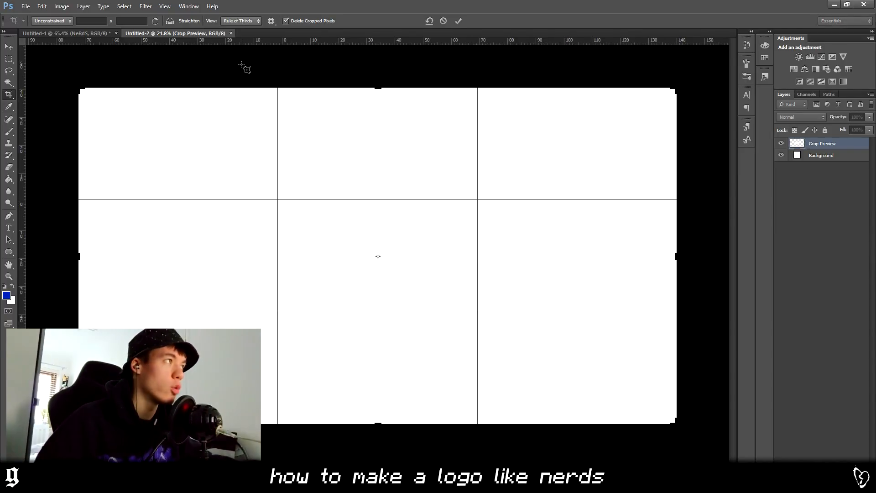
click(8, 47)
click(403, 183)
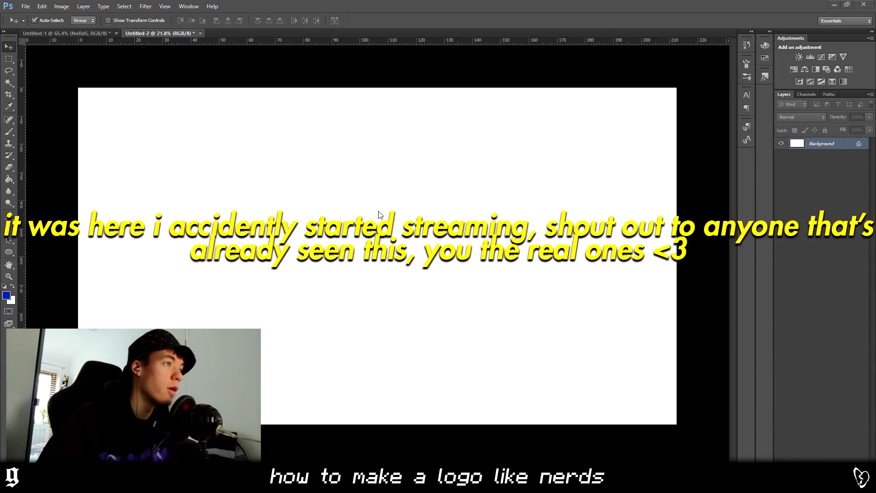
Copy the Rainbow Nerds box image from Untitled-1 into Untitled-2, scale it to about 300%, tilt it counterclockwise and place it in the canvas's upper-left corner.
click(69, 32)
drag(542, 156, 287, 125)
key(ctrl+t)
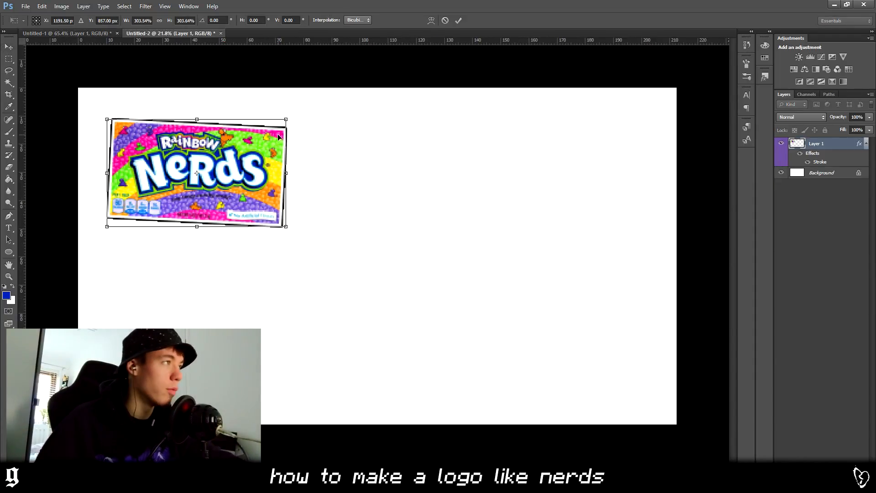
drag(362, 131, 346, 117)
key(Return)
drag(225, 161, 212, 158)
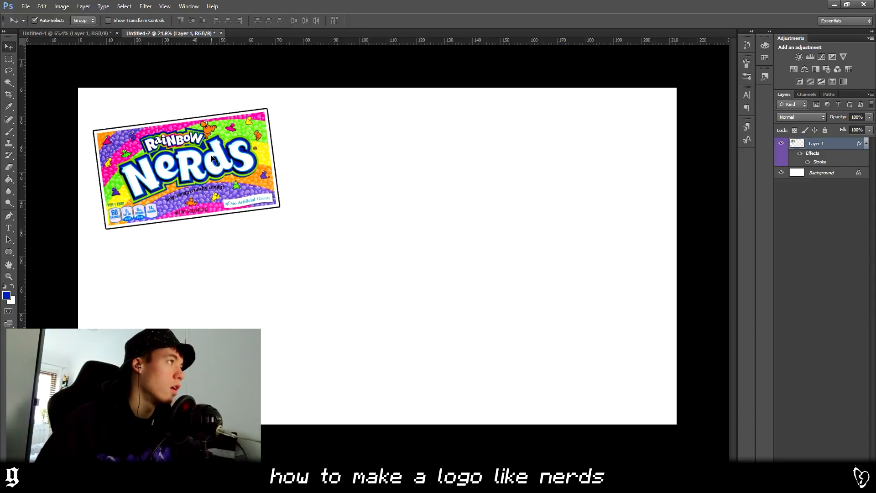
Copy the Skater Girls Rock NeRdS text from Untitled-1 into Untitled-2 and enlarge its text box across the lower canvas.
click(81, 34)
drag(243, 204, 386, 289)
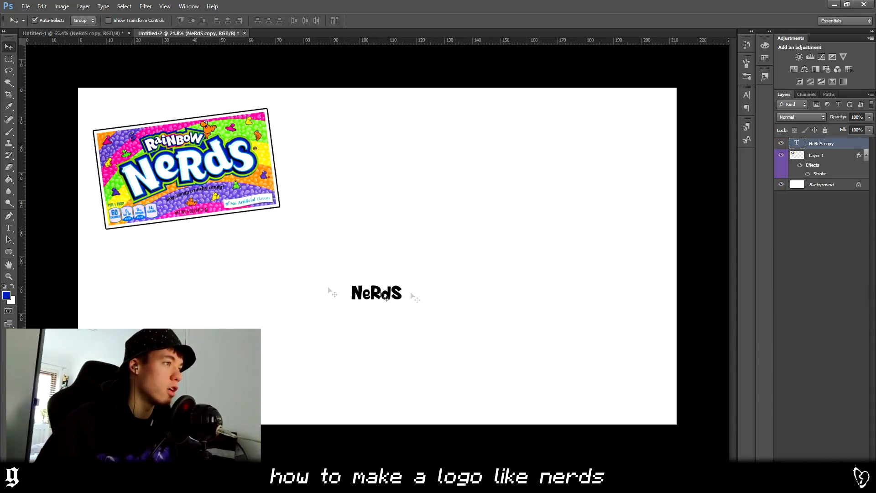
key(ctrl+t)
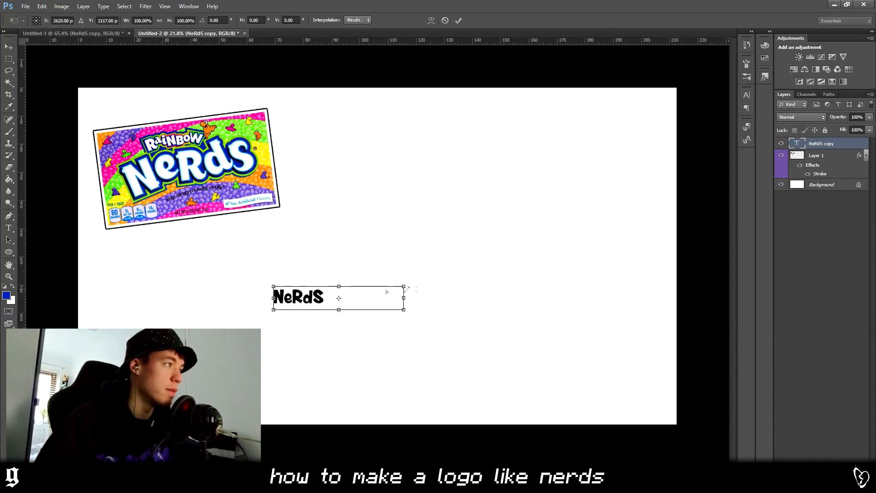
key(t)
key(Return)
click(318, 296)
drag(407, 290, 512, 222)
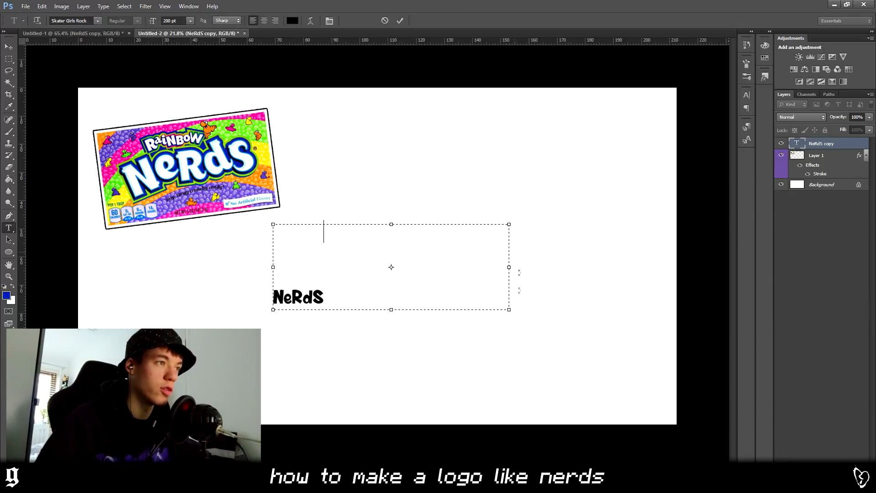
drag(513, 309, 629, 359)
drag(274, 359, 219, 369)
Replace the copied NeRdS text with "GoObErZ".
drag(343, 245, 84, 245)
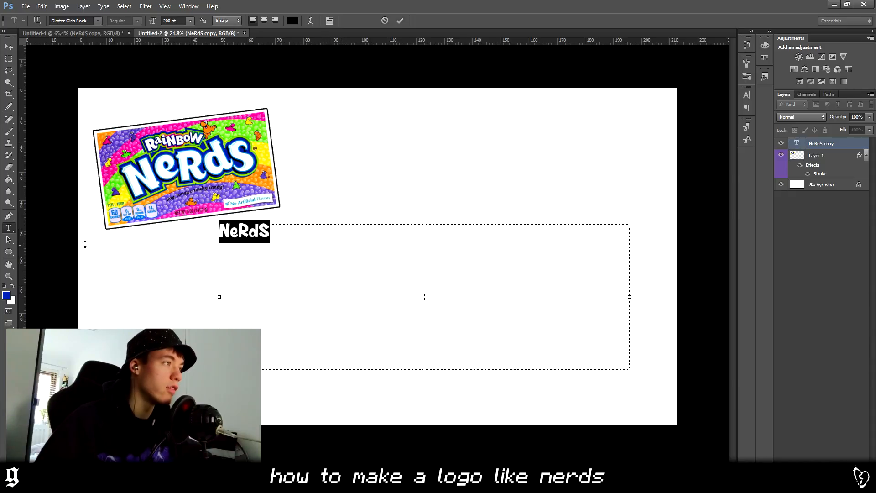
key(Left)
key(Right)
key(ctrl+a)
text(Go)
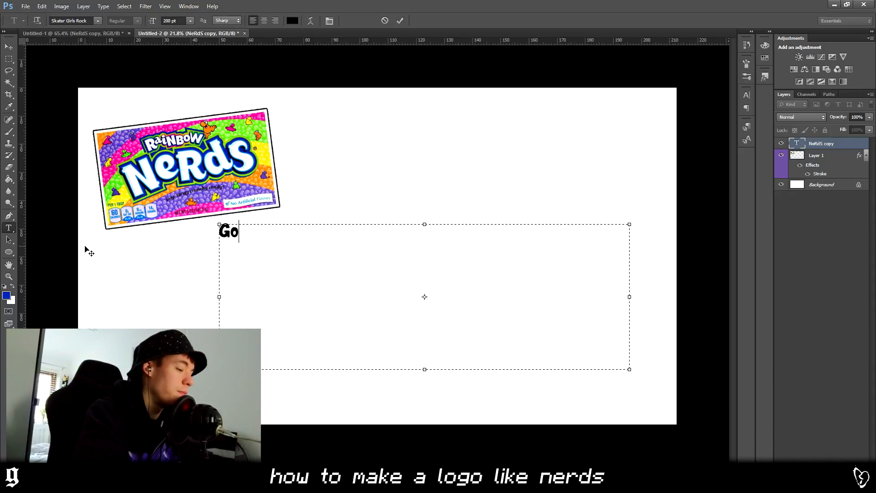
text(obErZ)
click(9, 46)
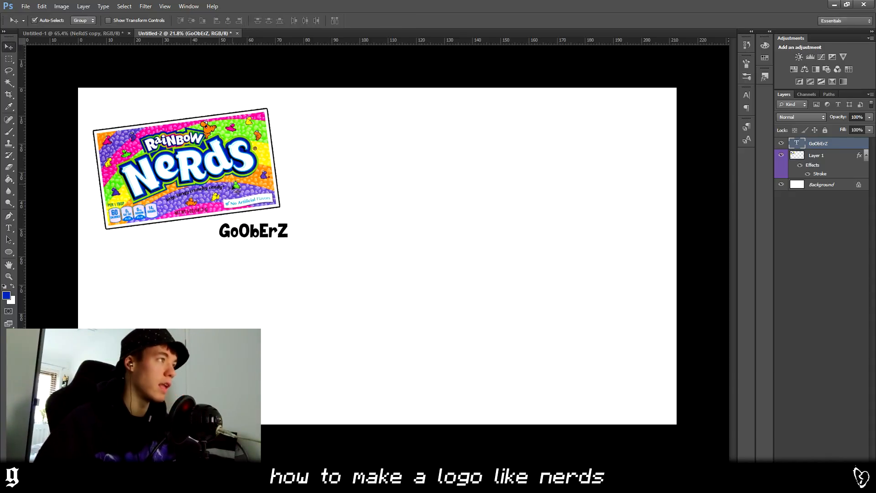
Fit the GoObErZ text box more tightly around the word and scale the text up in the lower middle of the canvas.
scroll(114, 163, up, 4)
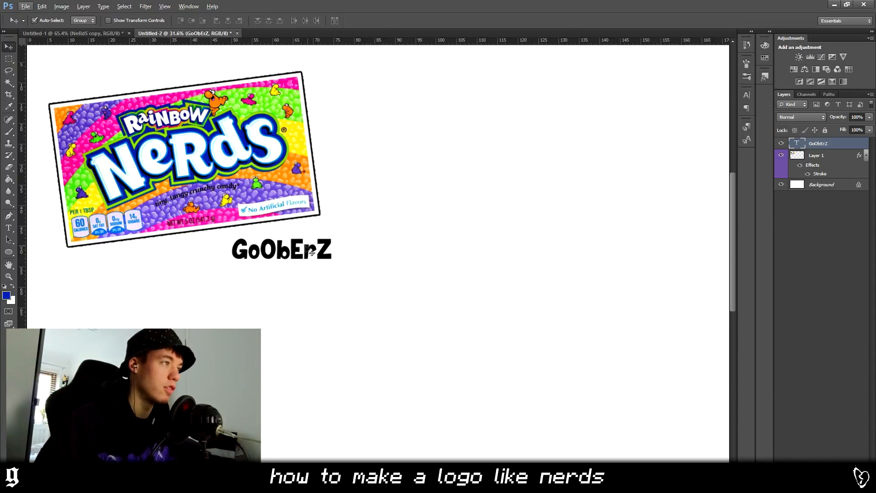
drag(297, 251, 376, 321)
scroll(385, 327, down, 3)
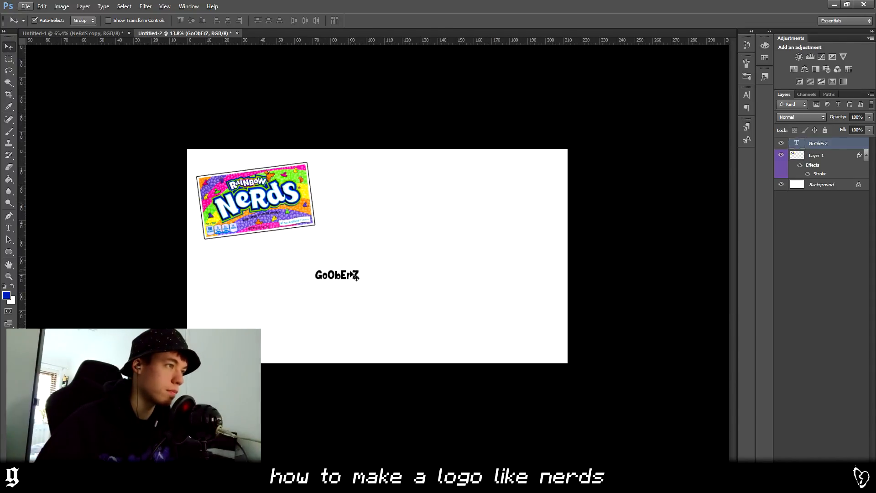
key(ctrl+t)
click(9, 227)
click(368, 285)
drag(577, 364, 441, 230)
click(9, 47)
key(ctrl+t)
drag(400, 262, 484, 287)
key(Return)
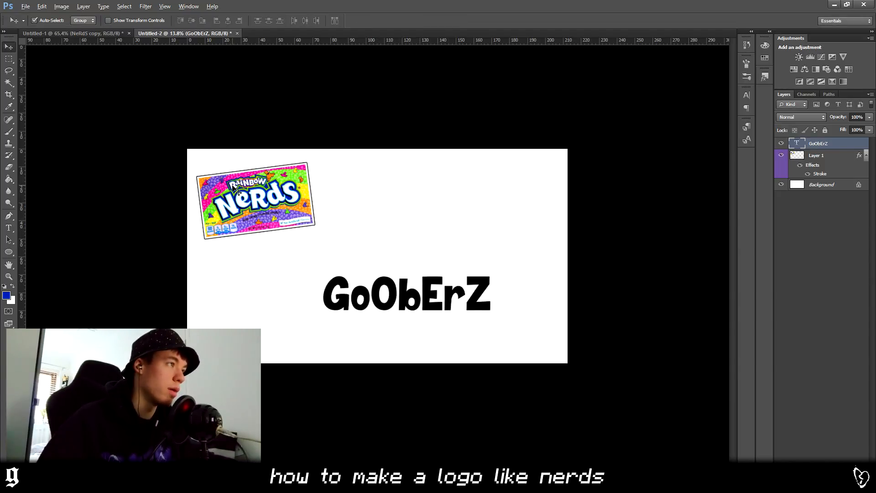
Add a text box above GoObErZ in Untitled-2 containing the word "Organic".
scroll(233, 186, up, 4)
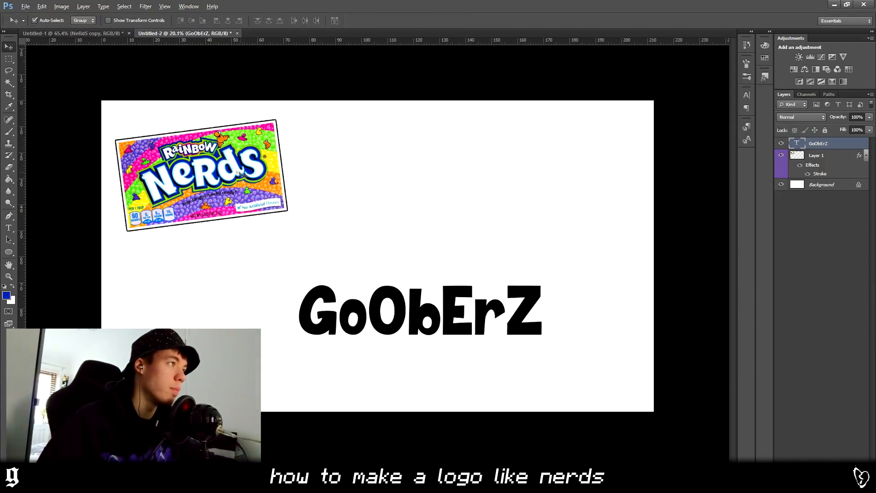
click(92, 33)
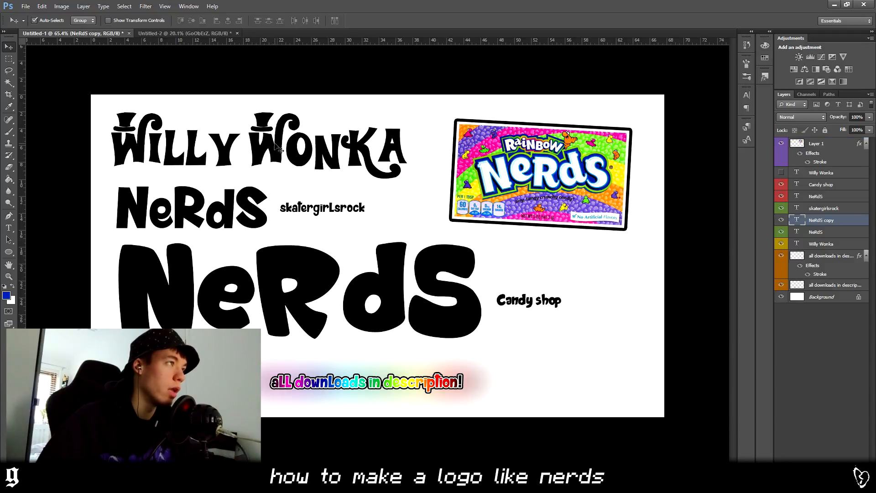
click(185, 33)
key(t)
drag(325, 186, 572, 270)
text(O)
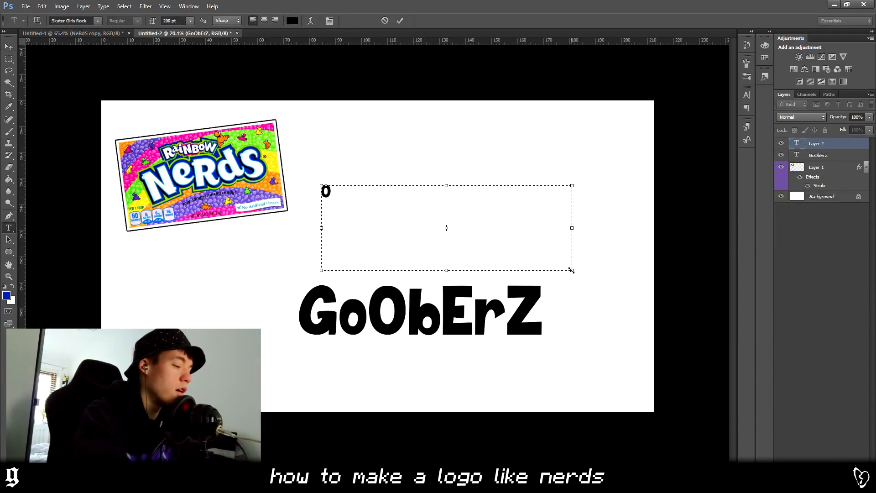
text(rgani)
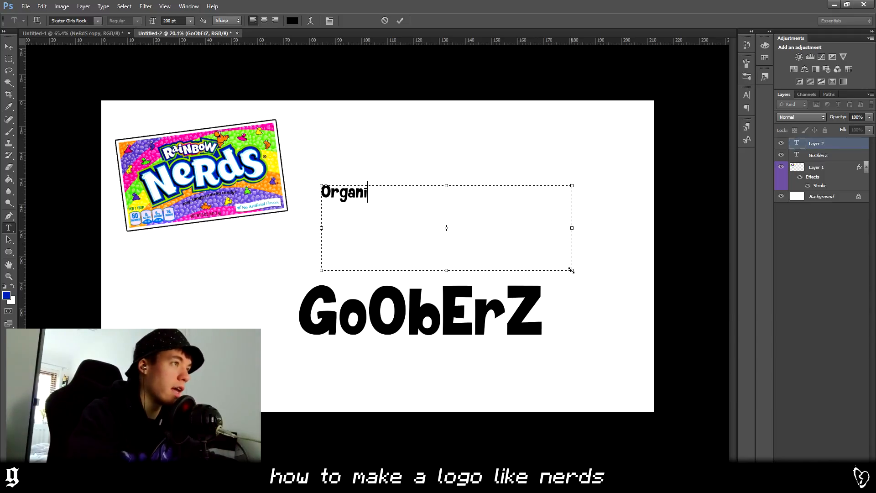
text(c)
Set the font of the whole Organic text to WillyWonka.
key(ctrl+a)
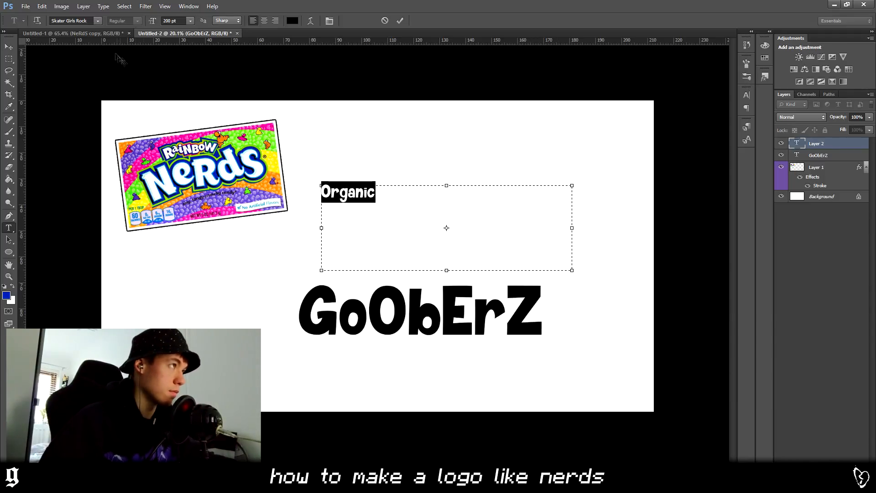
click(82, 19)
text(WillyWonka)
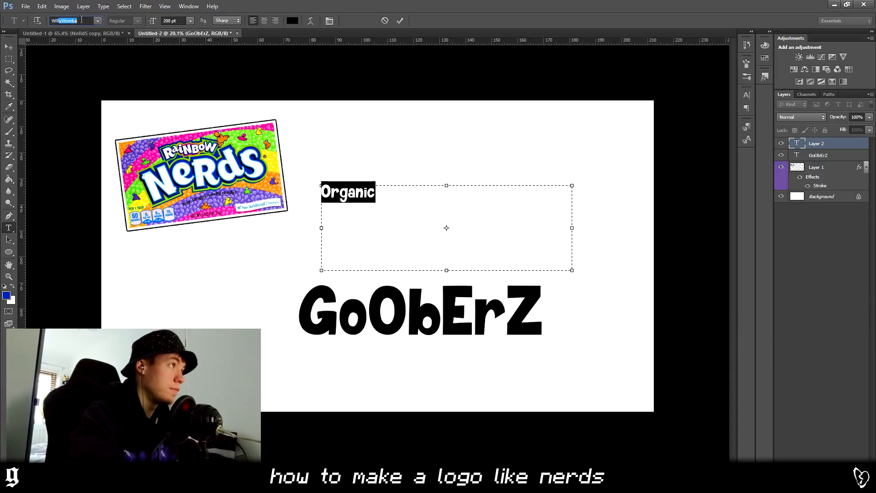
key(Return)
Change the r in Organic to a capital R to use the font's top-hat letter.
click(435, 199)
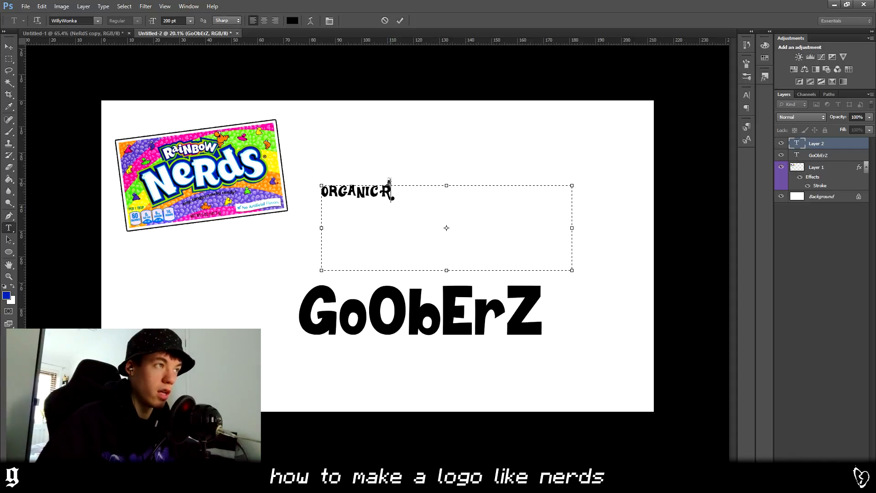
drag(399, 192, 332, 192)
key(BackSpace)
text(r)
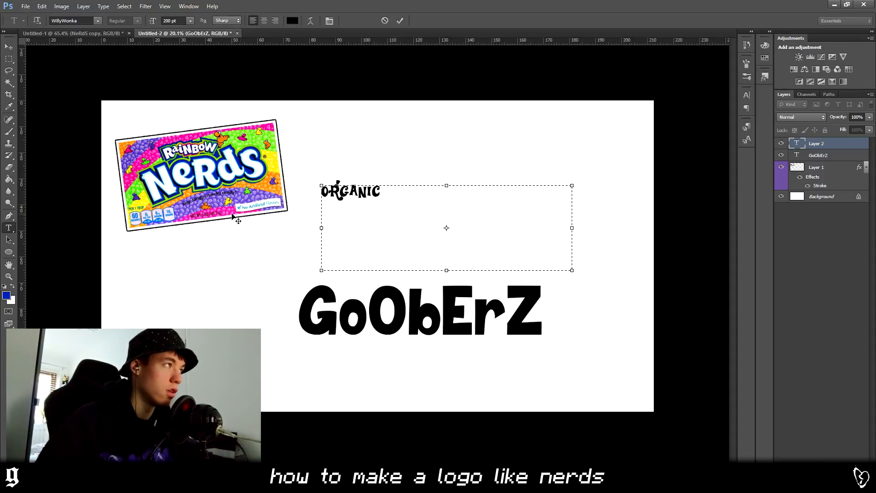
Shrink the Organic text box to fit its word, then scale the text up and centre it above GoObErZ.
click(9, 47)
key(ctrl+t)
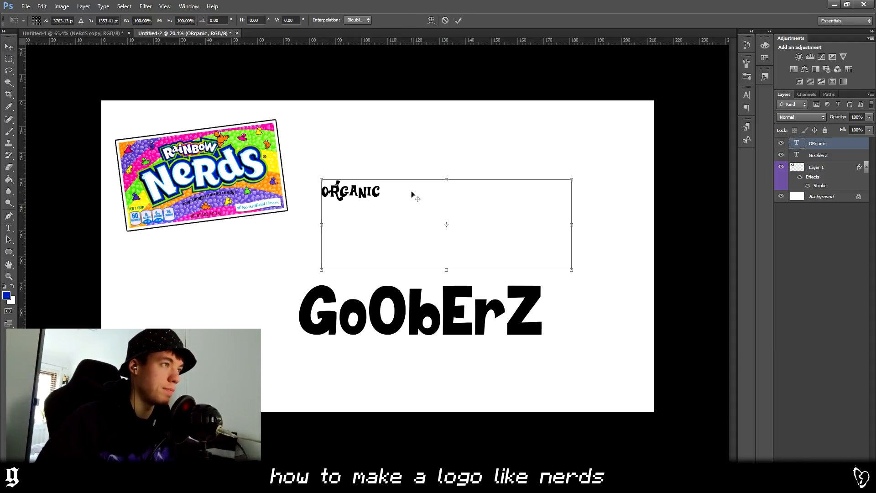
click(8, 228)
drag(321, 185, 383, 209)
click(9, 47)
key(ctrl+t)
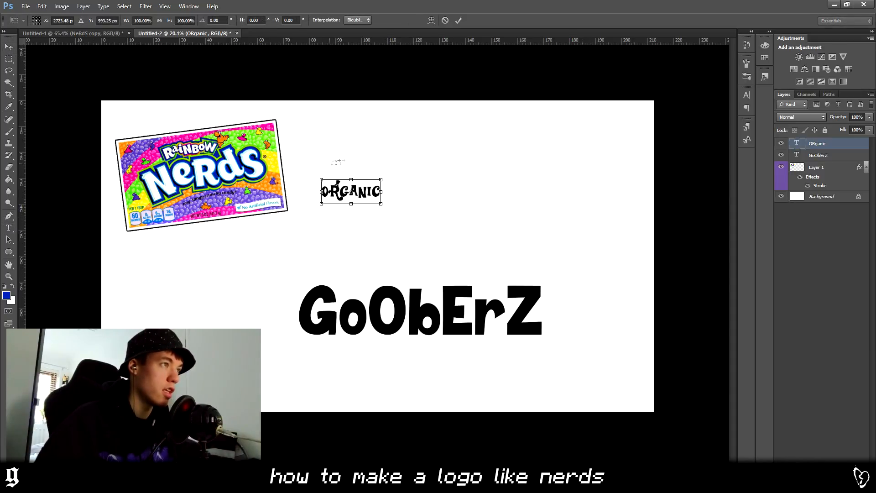
drag(383, 178, 431, 195)
key(Return)
Move GoObErZ left beneath Organic and scale it to about 135%.
drag(495, 283, 450, 284)
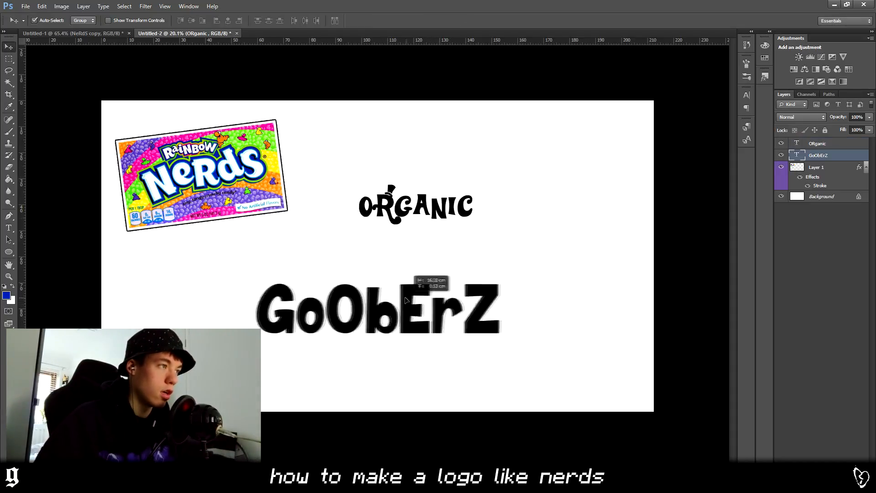
key(ctrl+t)
mouse_move(553, 274)
mouse_down()
mouse_move(610, 238)
mouse_move(543, 267)
mouse_up()
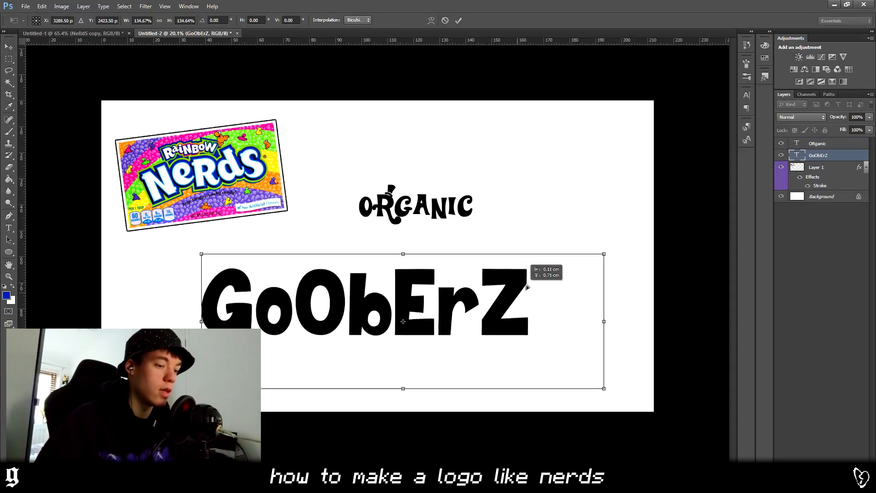
key(Return)
Rasterize the GoObErZ text layer.
scroll(150, 154, up, 7)
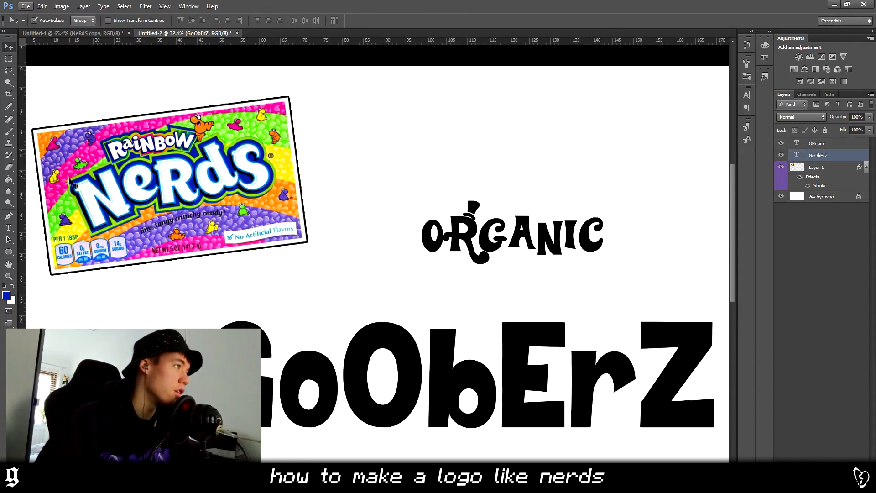
scroll(84, 246, up, 3)
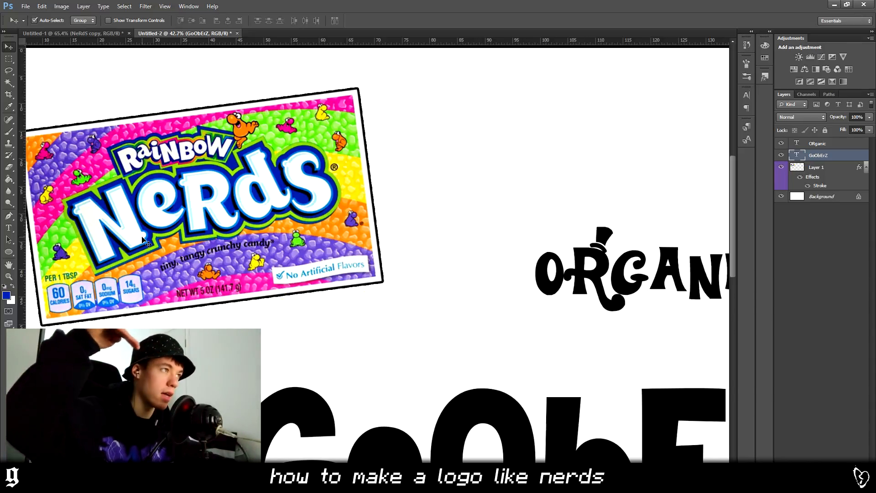
scroll(142, 239, down, 6)
scroll(218, 308, up, 1)
scroll(218, 309, down, 2)
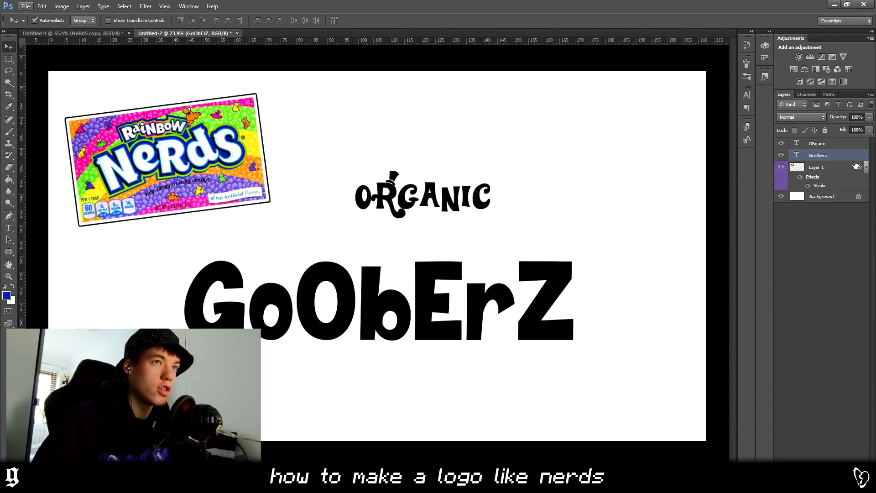
right_click(836, 157)
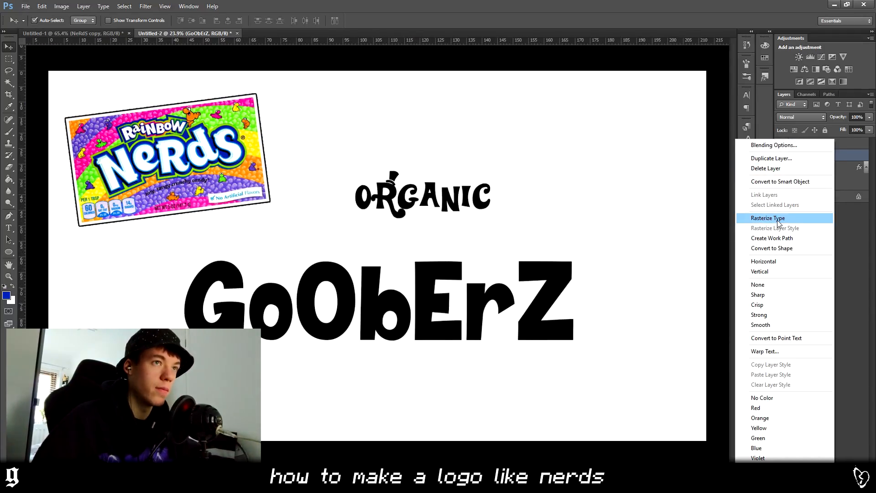
click(777, 218)
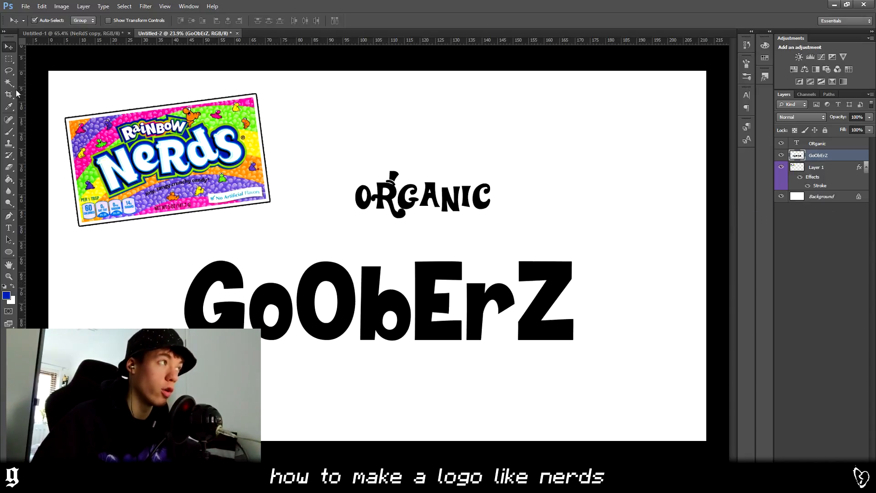
Lasso the G and small o of GoObErZ, tilt them by about -12.8°, and deselect.
click(10, 72)
scroll(154, 382, up, 3)
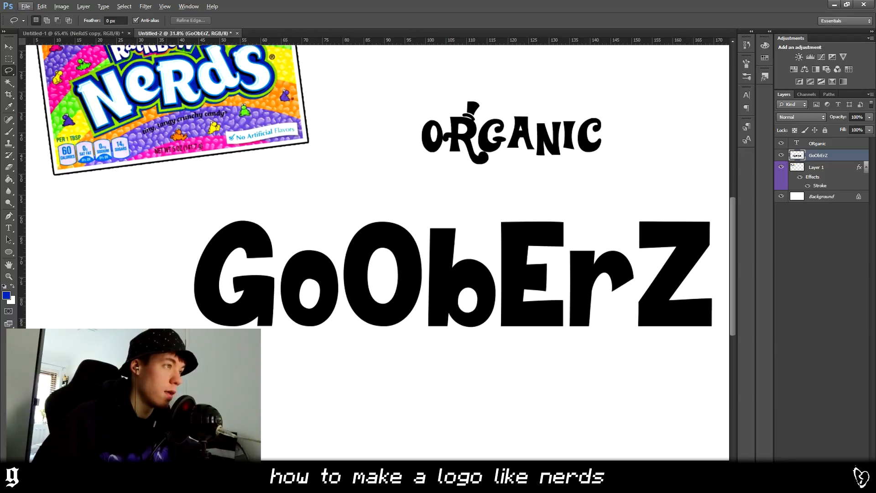
scroll(289, 368, up, 2)
drag(256, 378, 344, 347)
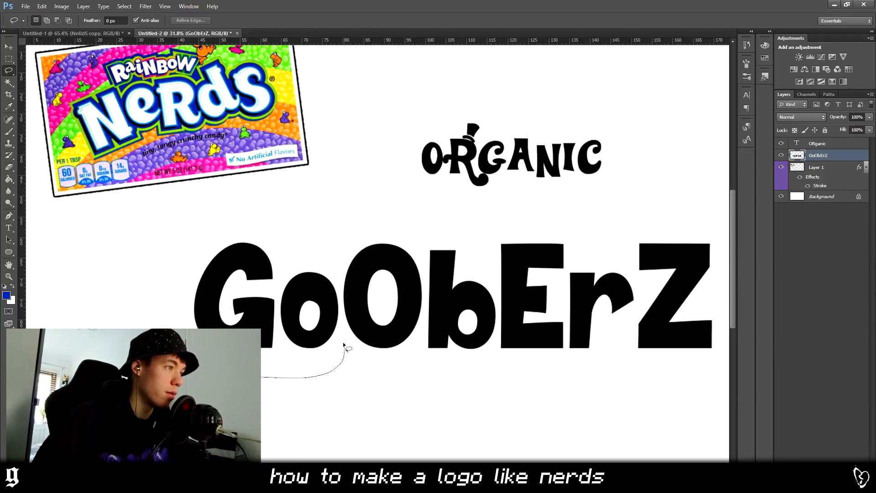
mouse_move(260, 230)
mouse_down()
mouse_move(160, 315)
mouse_move(229, 373)
mouse_up()
key(ctrl+t)
mouse_move(404, 282)
mouse_down()
mouse_move(409, 275)
mouse_move(370, 257)
mouse_up()
drag(317, 257, 318, 266)
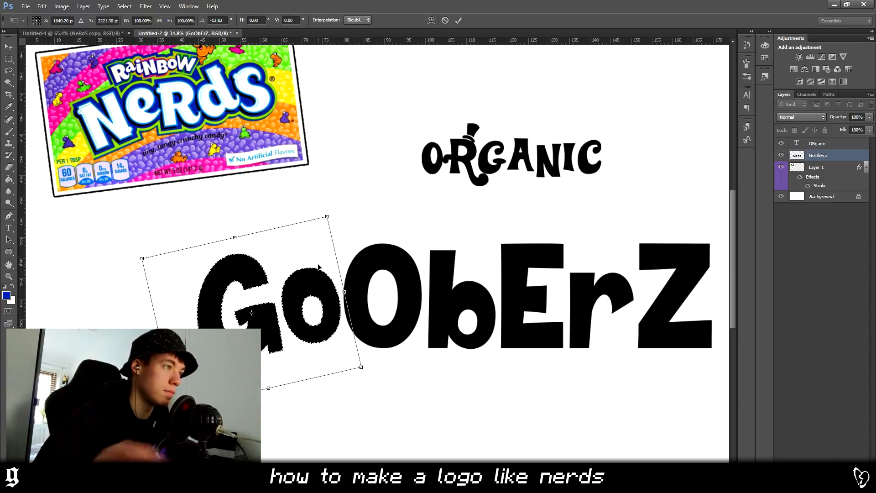
key(Return)
key(ctrl+d)
Lasso the b and E of GoObErZ, rotate them by about 5.4°, and deselect.
key(l)
mouse_move(490, 356)
mouse_down()
mouse_move(450, 378)
mouse_move(426, 365)
mouse_up()
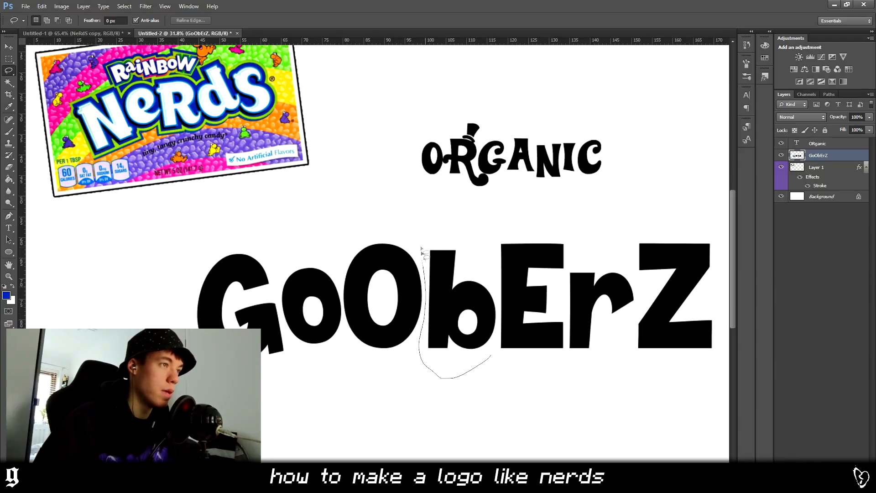
mouse_move(488, 255)
mouse_down()
mouse_move(520, 220)
mouse_move(591, 238)
mouse_up()
mouse_move(567, 336)
mouse_down()
mouse_move(521, 373)
mouse_move(492, 355)
mouse_up()
key(ctrl+t)
drag(643, 283, 648, 297)
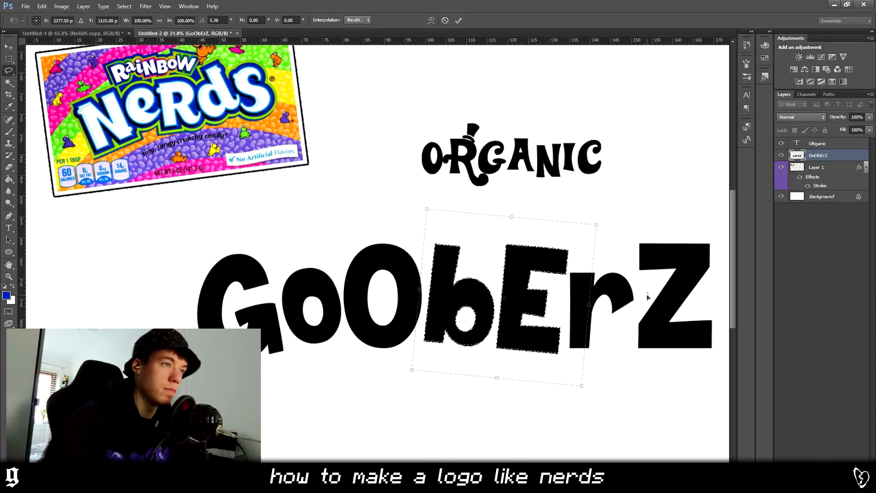
key(Return)
key(ctrl+d)
Lasso the r and Z of GoObErZ and rotate them counterclockwise so the word's end tilts upward.
scroll(514, 343, right, 5)
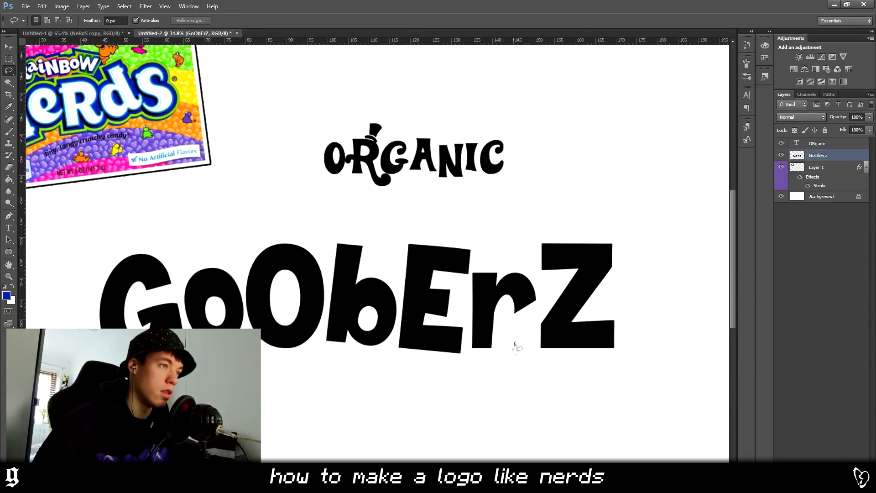
mouse_move(545, 213)
mouse_down()
mouse_move(665, 368)
mouse_move(520, 365)
mouse_up()
key(ctrl+t)
drag(711, 297, 715, 247)
mouse_move(647, 260)
mouse_down()
mouse_move(677, 311)
mouse_move(572, 401)
mouse_up()
key(Return)
Lasso the Z alone, move it slightly down and closer to the r, and deselect.
key(l)
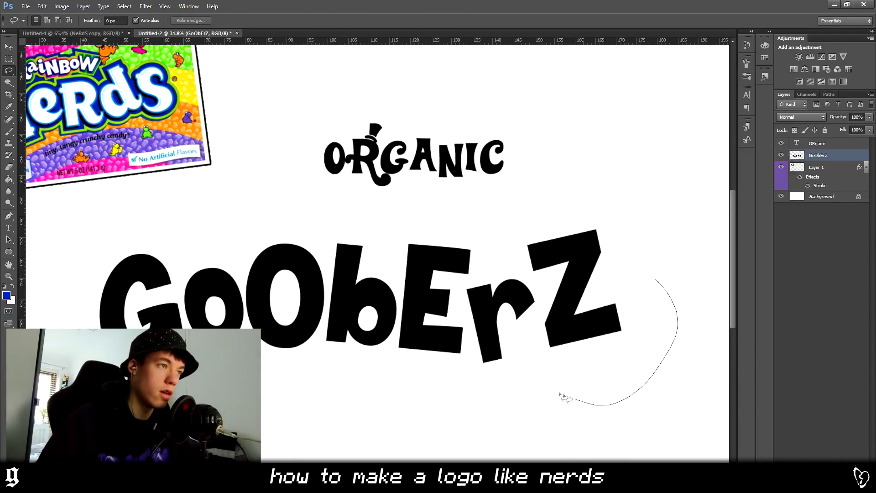
mouse_move(543, 296)
mouse_down()
mouse_move(546, 217)
mouse_move(685, 317)
mouse_move(657, 279)
mouse_up()
key(ctrl+t)
drag(596, 291, 589, 297)
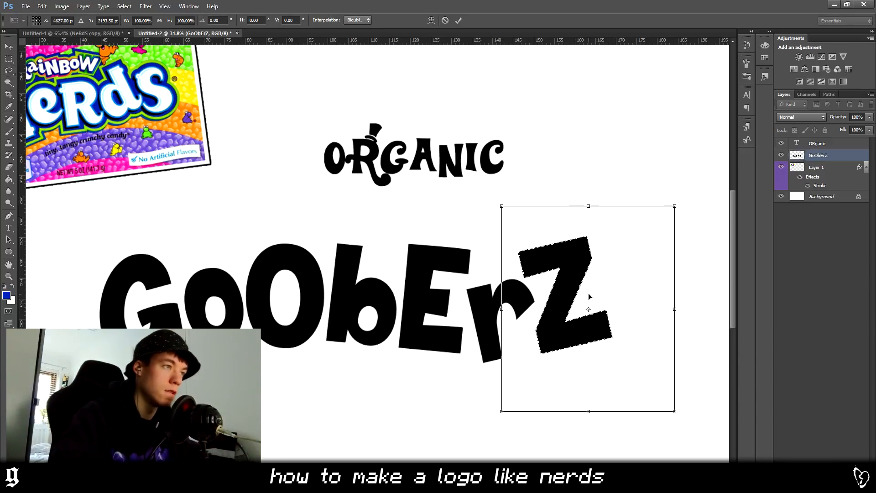
key(Return)
key(ctrl+d)
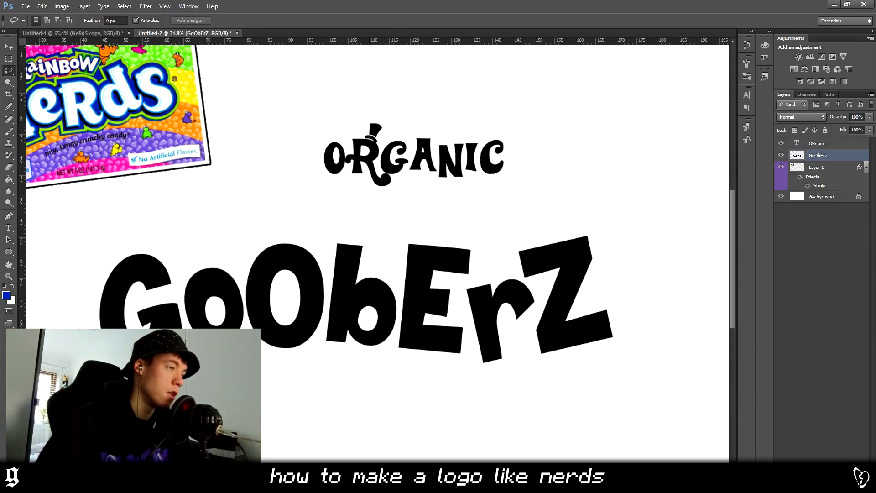
Lasso the r and Z together, nudge them slightly closer to the E, and deselect.
scroll(404, 369, down, 7)
scroll(327, 346, up, 5)
drag(649, 321, 518, 384)
mouse_move(471, 301)
mouse_down()
mouse_move(538, 228)
mouse_move(649, 327)
mouse_up()
key(ctrl+t)
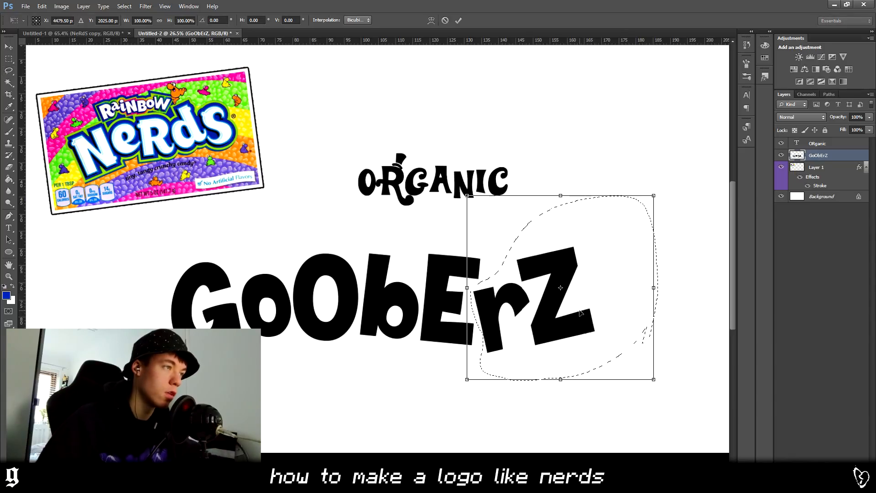
key(Return)
key(ctrl+d)
scroll(539, 292, down, 5)
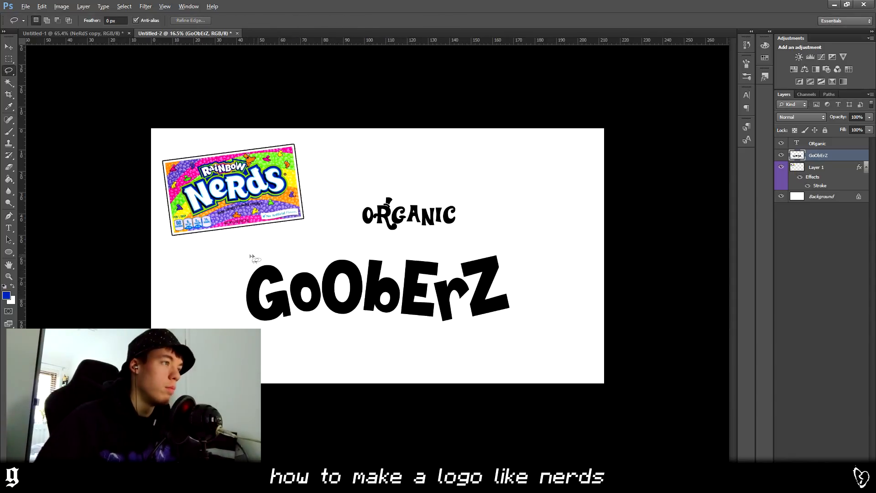
scroll(254, 257, up, 4)
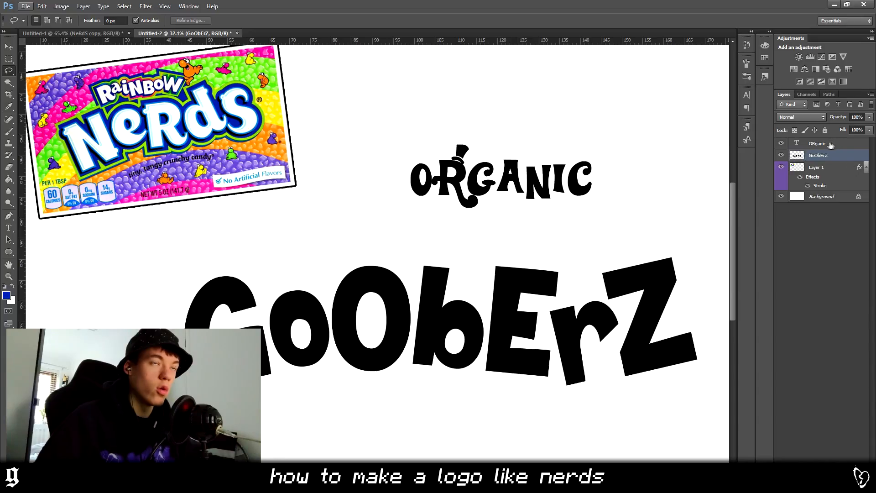
right_click(831, 145)
click(754, 218)
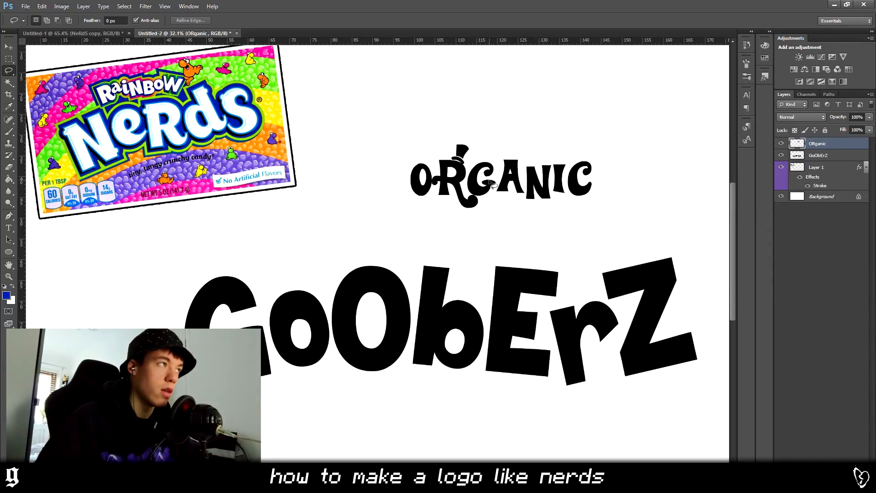
scroll(493, 198, up, 1)
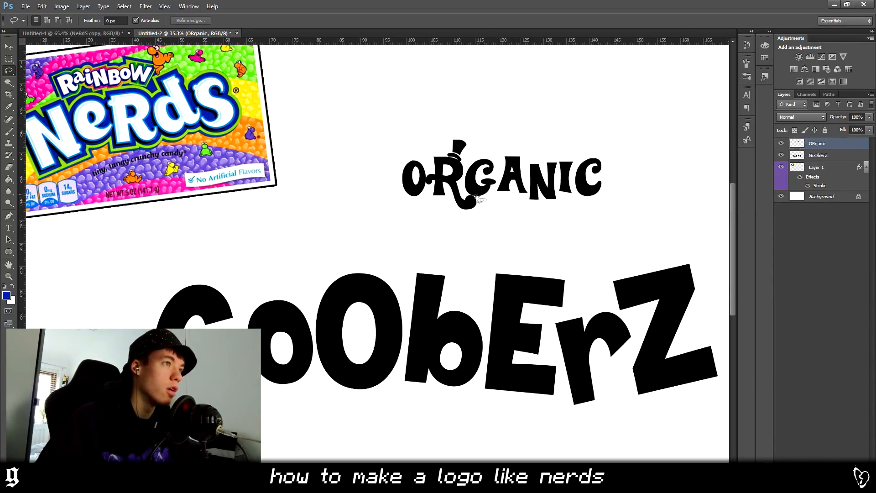
mouse_move(420, 211)
mouse_down()
mouse_move(382, 152)
mouse_move(456, 115)
mouse_up()
key(ctrl+d)
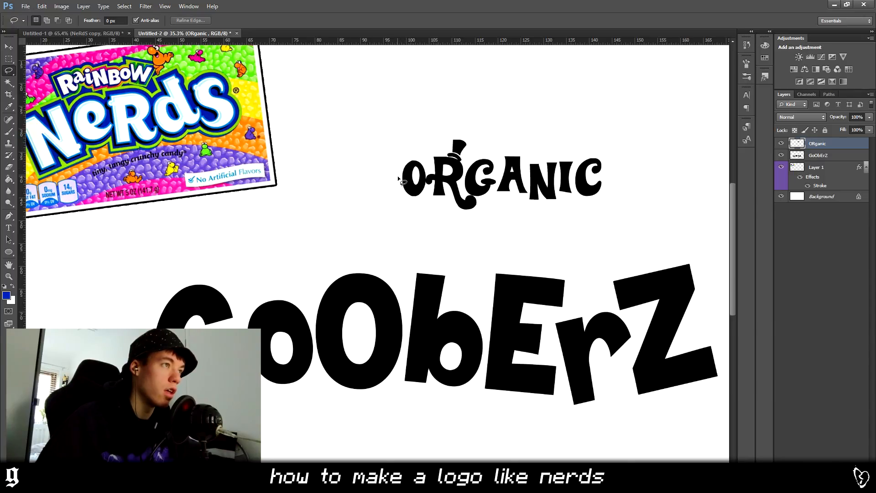
scroll(397, 174, up, 6)
key(ctrl+alt+z)
key(ctrl+alt+z)
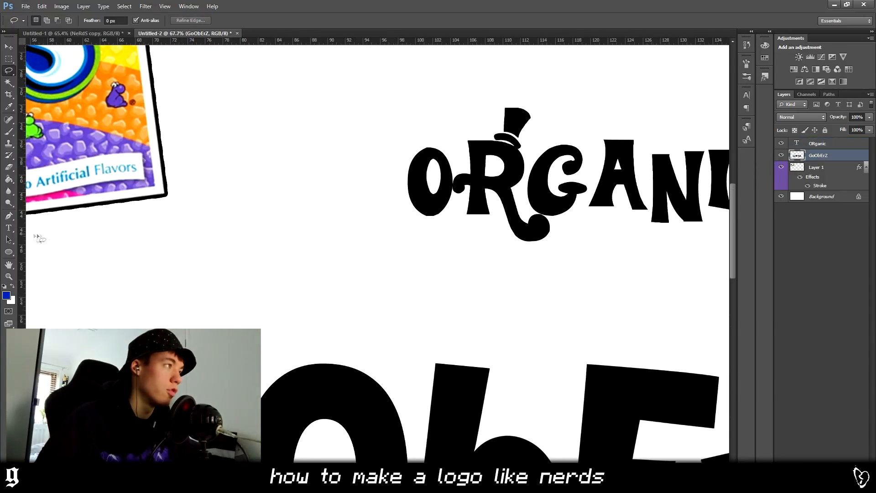
Widen the kerning between the O and R of Organic and tighten it between the G and A.
click(9, 228)
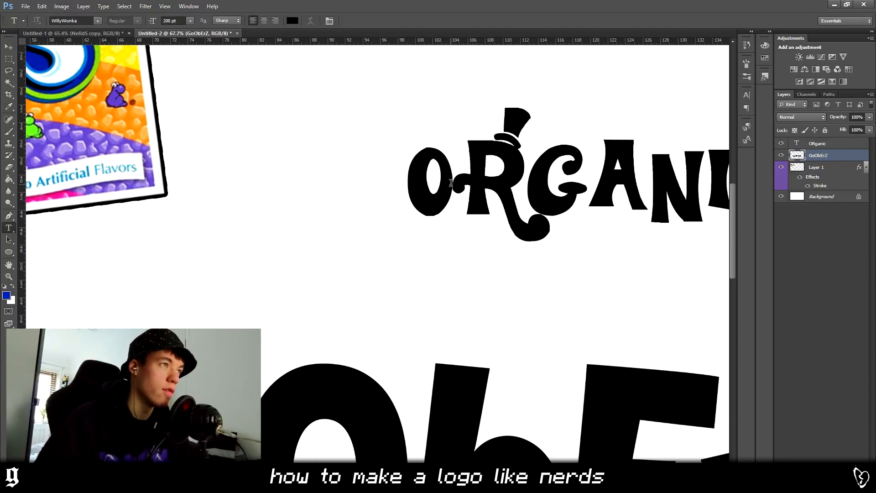
click(458, 206)
key(alt+Right)
key(alt+Right)
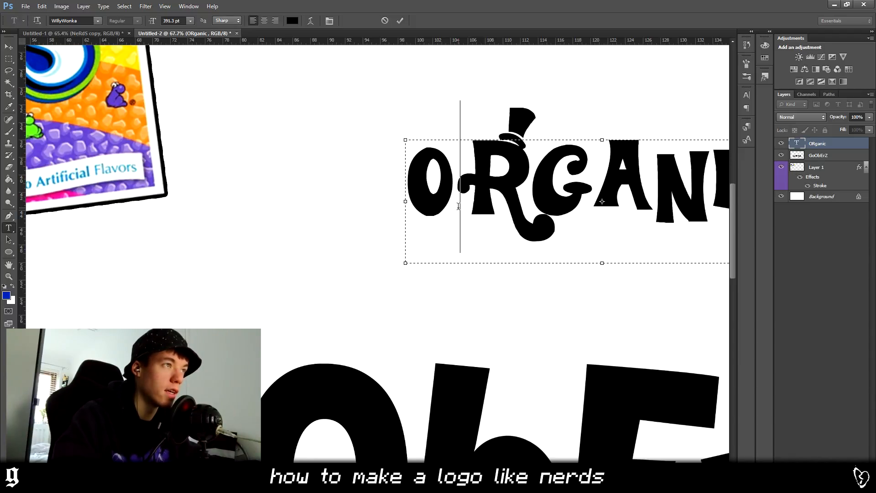
click(530, 200)
click(599, 194)
key(alt+Left)
key(alt+Left)
key(alt+Left)
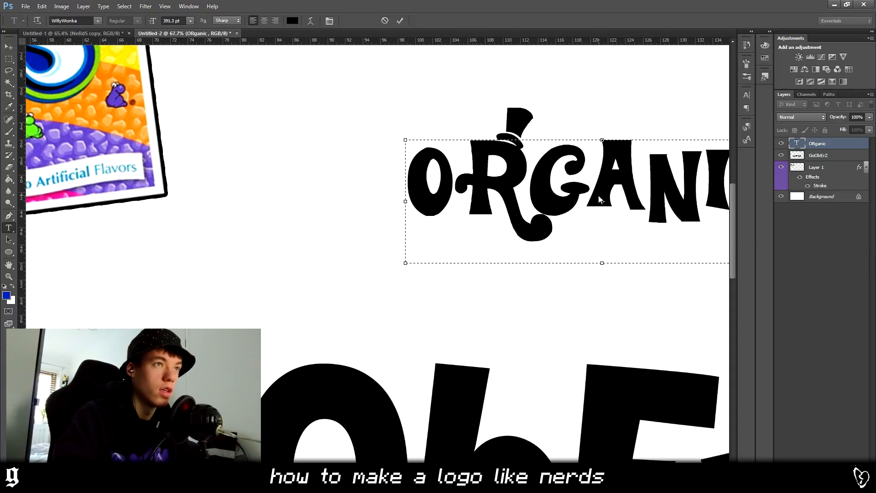
key(Right)
click(9, 46)
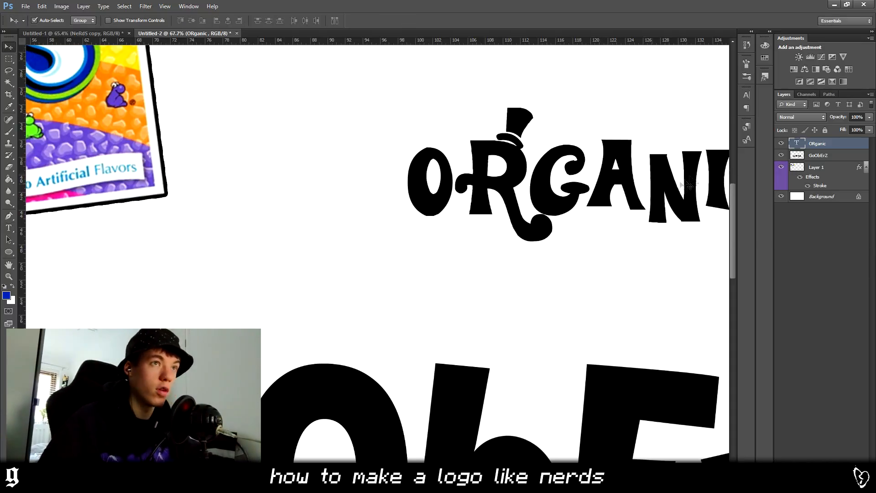
Rasterize the Organic text layer, then lasso its O and scale it to about 135.5% with a -3.6° rotation.
right_click(817, 146)
click(744, 218)
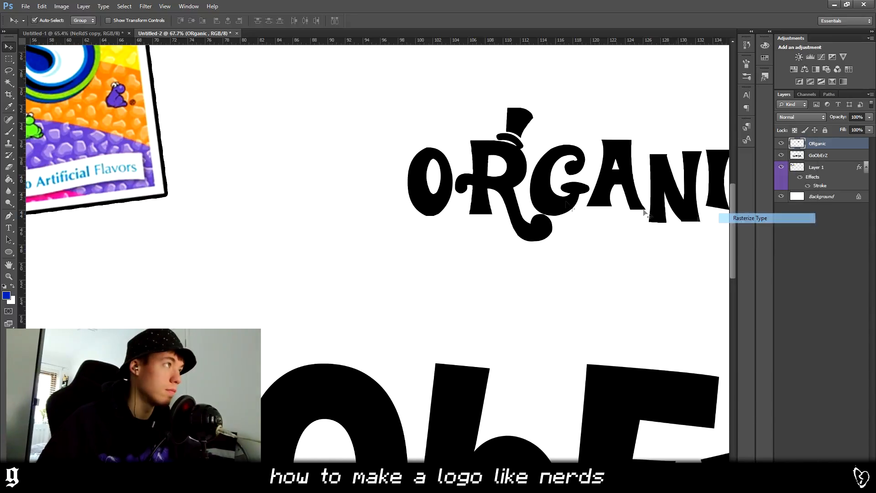
click(9, 71)
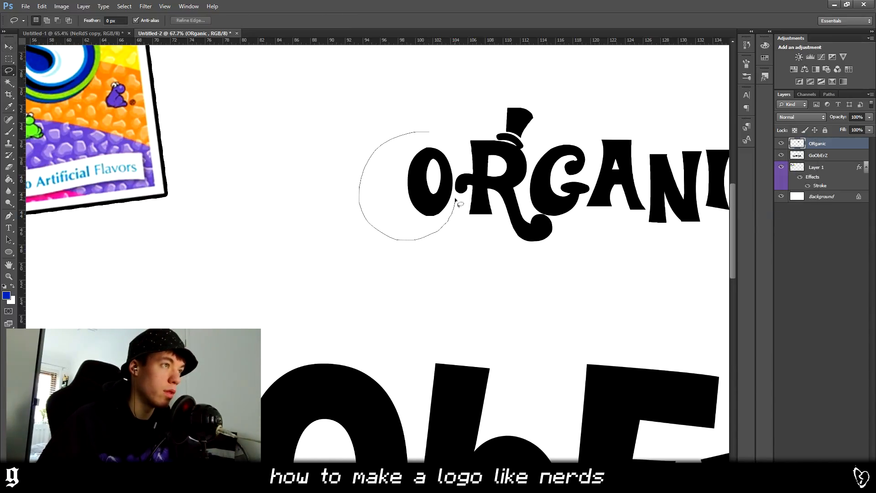
mouse_move(458, 192)
mouse_down()
mouse_move(429, 125)
mouse_move(479, 102)
mouse_up()
key(ctrl+t)
drag(458, 125, 442, 125)
drag(514, 121, 511, 112)
drag(448, 116, 447, 122)
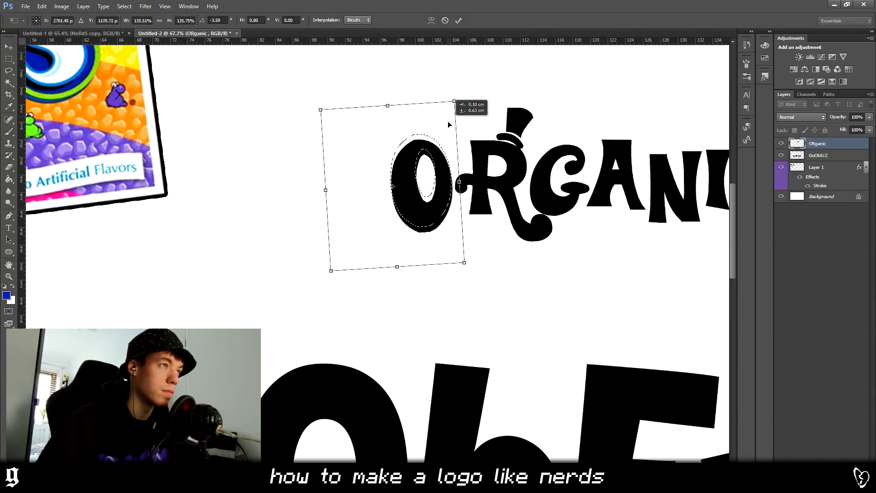
key(Return)
key(ctrl+d)
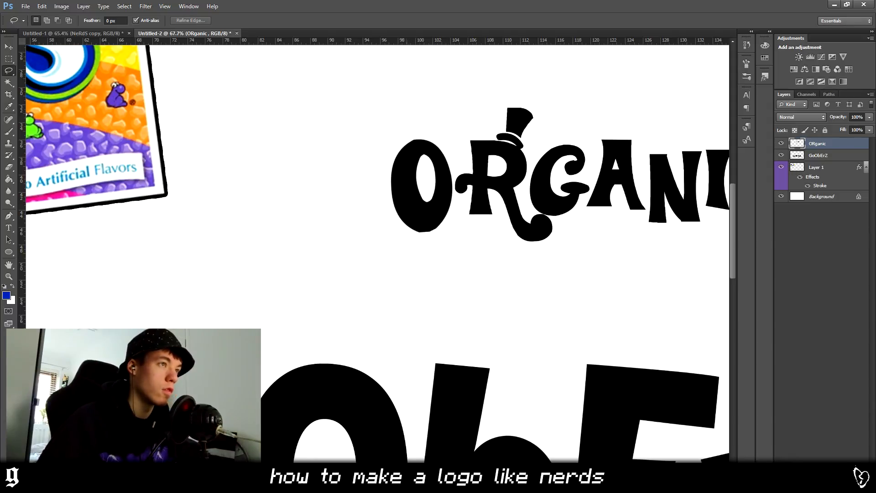
Build a lasso selection around the whole G of Organic, leaving out the R's curled tail and the A.
scroll(486, 219, right, 5)
scroll(455, 227, up, 5)
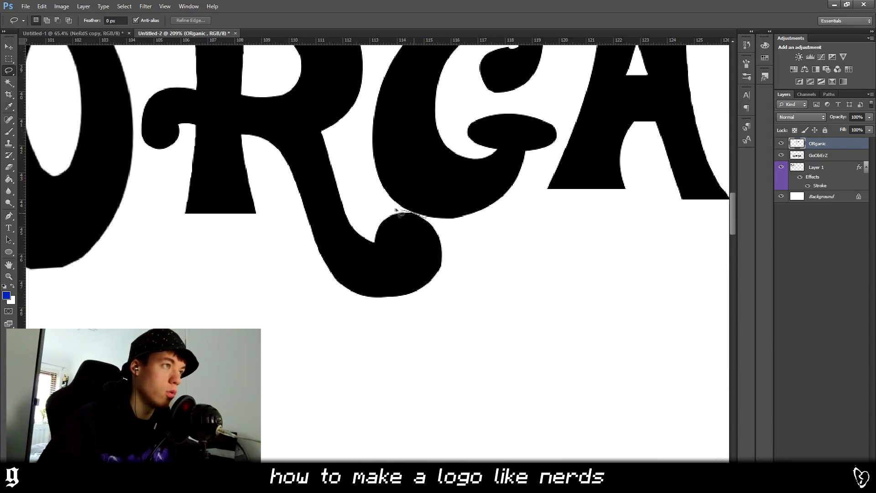
mouse_move(355, 150)
mouse_down()
mouse_move(360, 122)
mouse_move(468, 144)
mouse_up()
drag(483, 238, 487, 240)
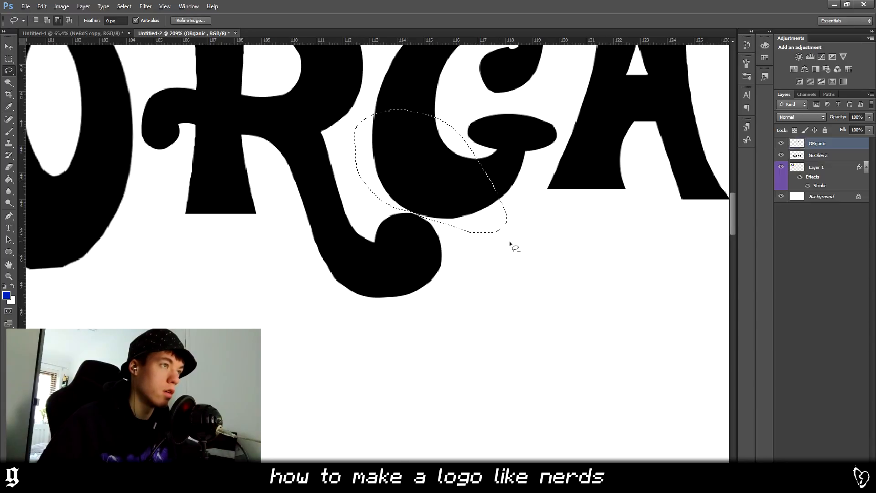
scroll(499, 251, down, 5)
scroll(495, 258, up, 4)
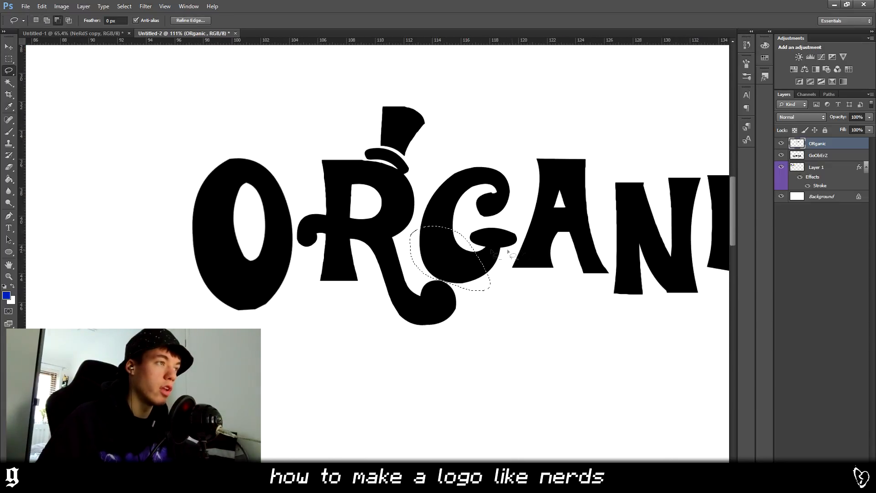
key(shift)
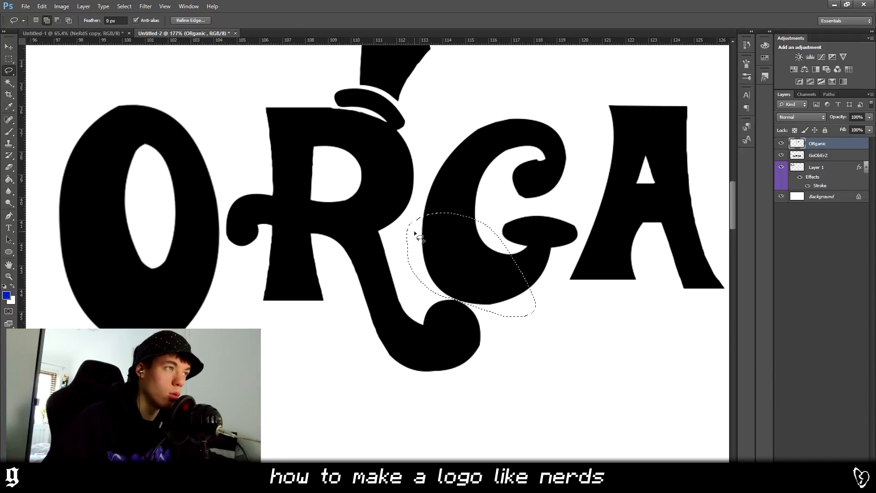
mouse_move(415, 231)
mouse_down()
mouse_move(455, 116)
mouse_move(581, 118)
mouse_up()
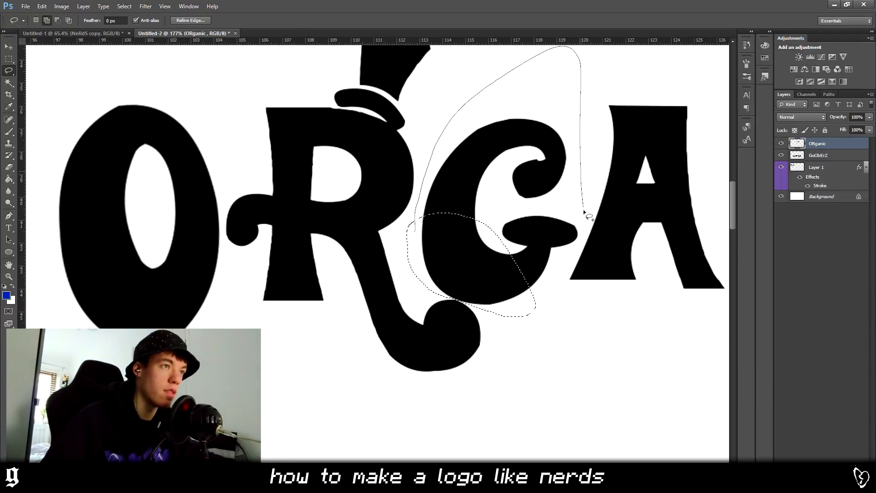
mouse_move(580, 256)
mouse_down()
mouse_move(560, 282)
mouse_move(515, 314)
mouse_up()
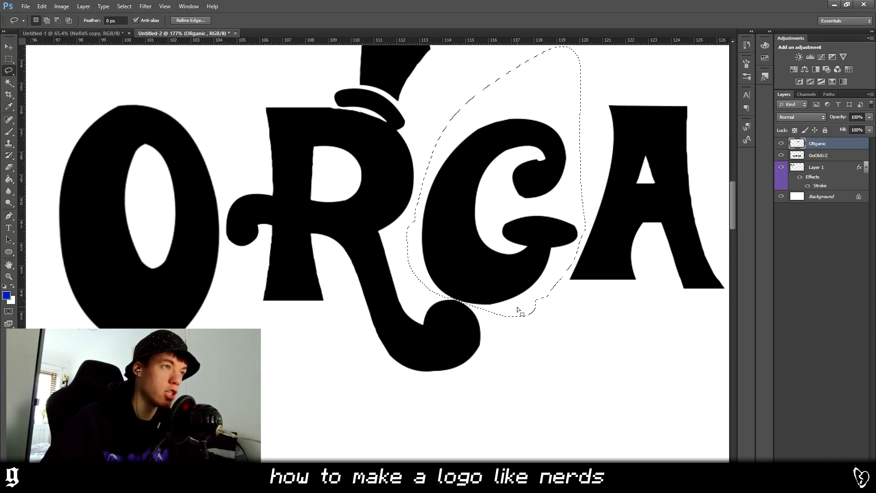
Rotate the selected G by about -17.8°, shift it up clear of the R's tail, and deselect.
scroll(625, 208, down, 3)
key(ctrl+t)
drag(653, 192, 634, 163)
drag(530, 190, 525, 178)
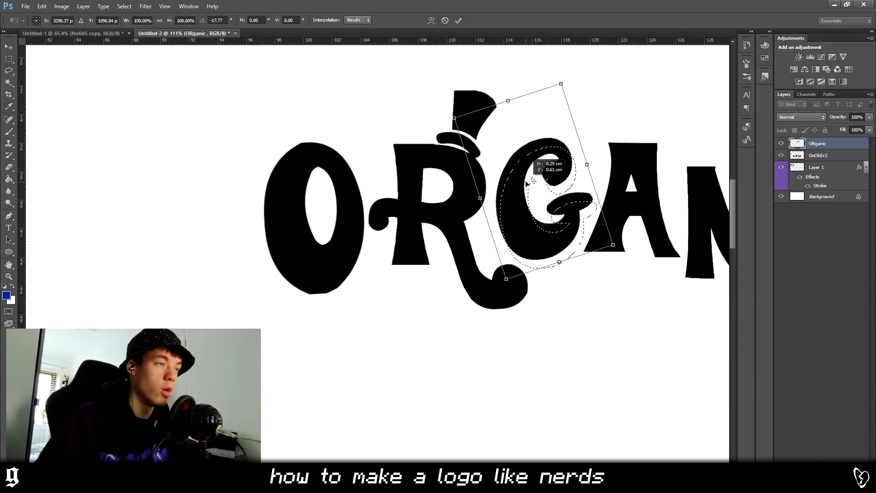
key(Return)
key(ctrl+d)
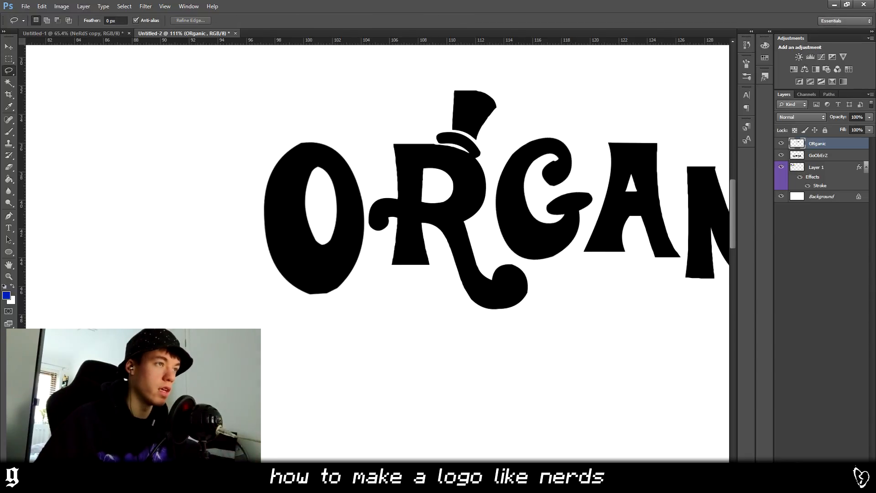
Lasso the A of Organic, rotate it about -14.2°, place it slightly higher beside the G, and deselect.
scroll(620, 267, down, 5)
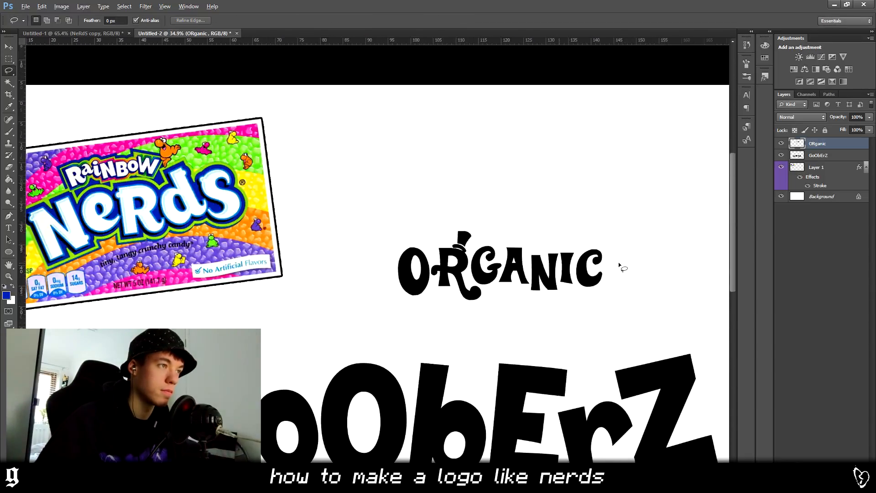
scroll(564, 269, up, 4)
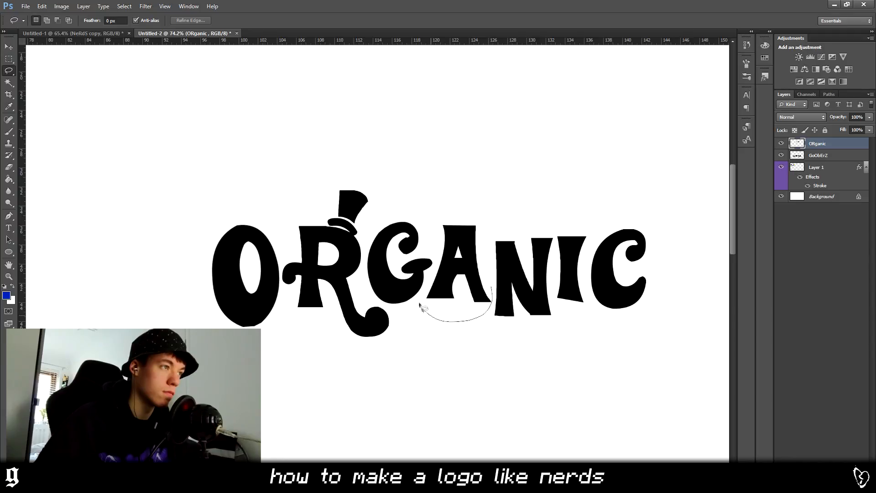
mouse_move(432, 235)
mouse_down()
mouse_move(466, 197)
mouse_move(488, 226)
mouse_up()
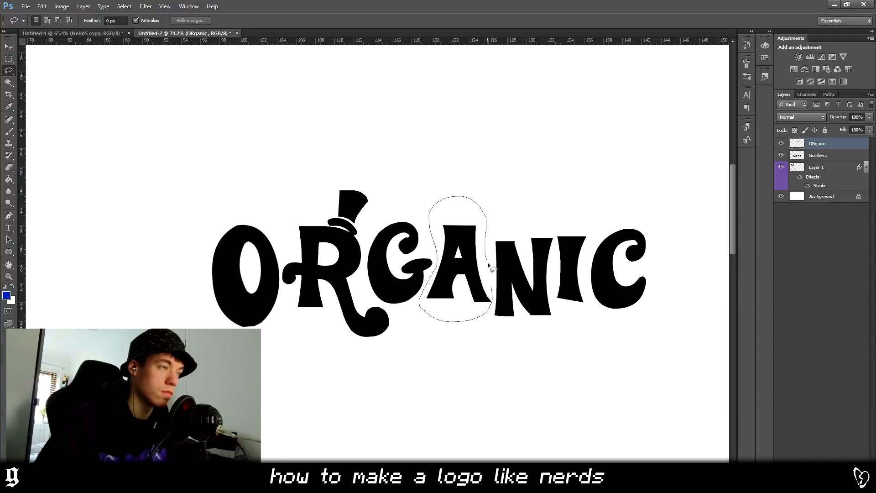
key(ctrl+t)
drag(487, 322, 502, 303)
drag(446, 228, 451, 238)
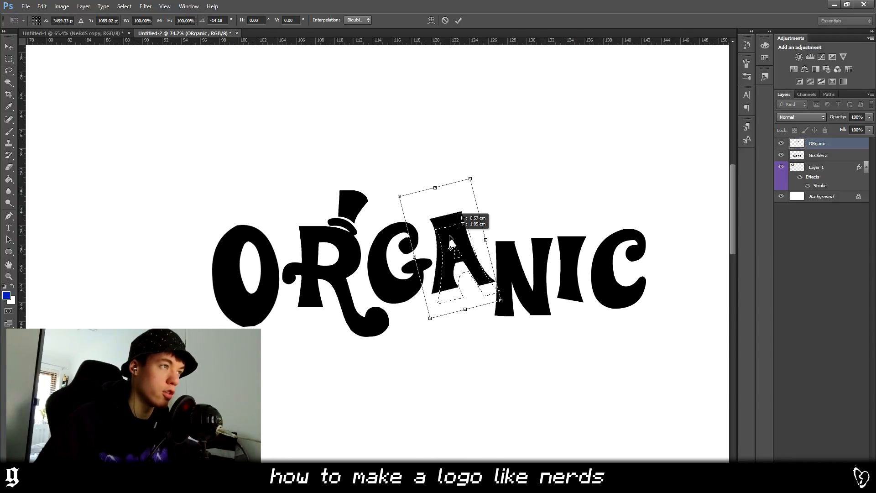
key(Return)
key(ctrl+d)
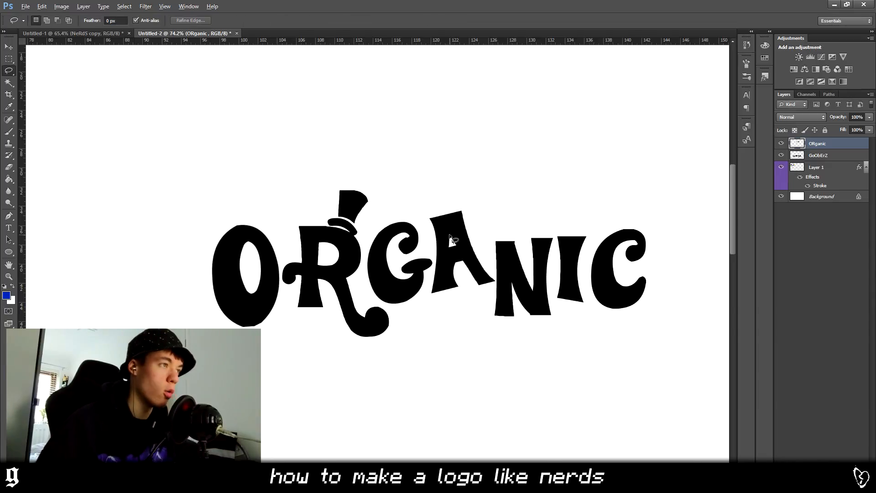
Move the Organic lettering down to sit just above the GoObErZ word and rotate it to about -3°.
scroll(450, 239, down, 5)
key(ctrl+t)
drag(510, 253, 439, 307)
drag(570, 291, 571, 287)
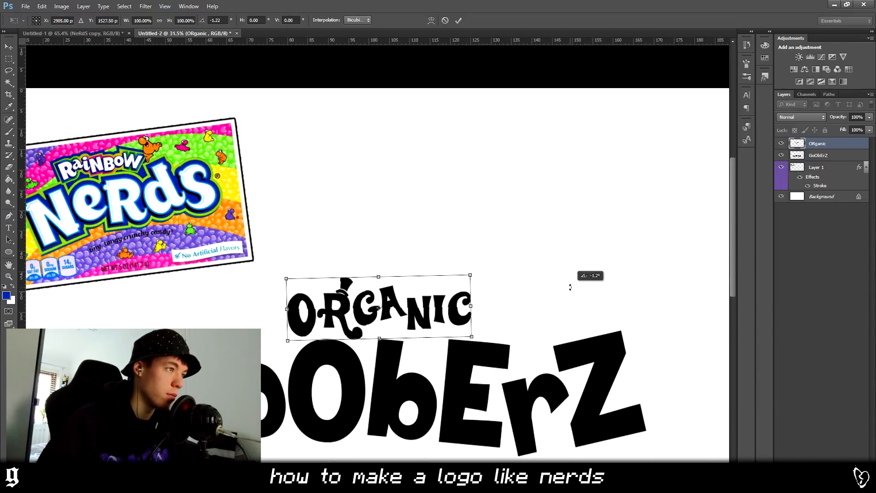
drag(389, 298, 408, 307)
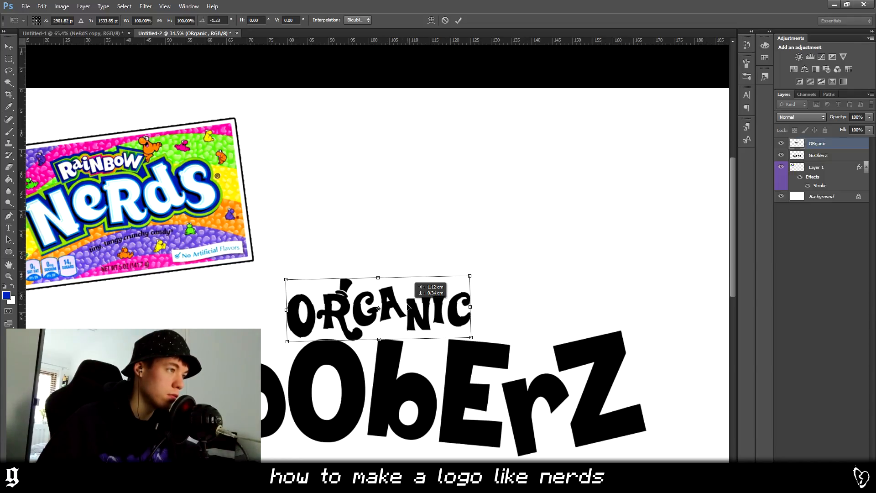
drag(559, 294, 560, 290)
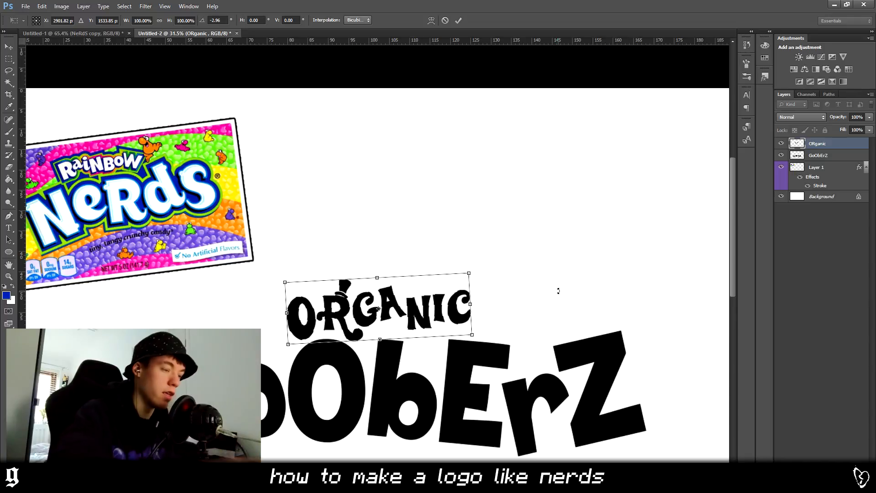
key(Return)
Lasso the G and A of Organic together, rotate them about 19.6° clockwise, and deselect.
key(l)
scroll(318, 325, up, 5)
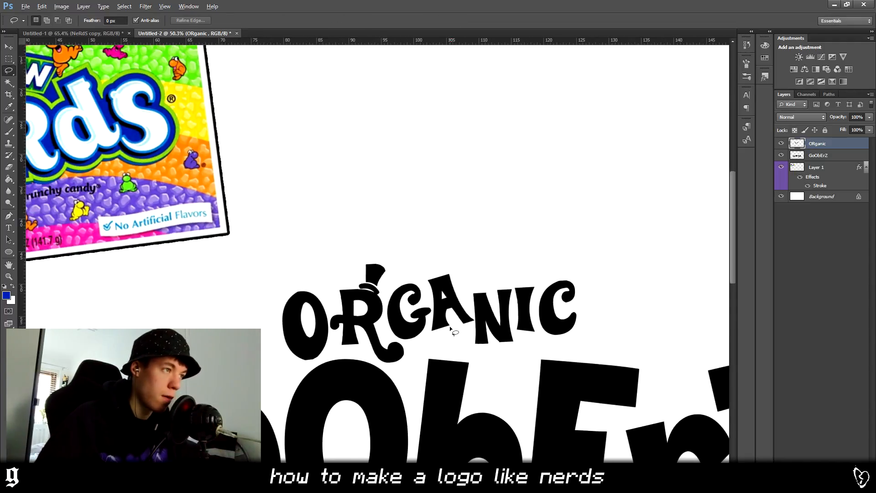
mouse_move(436, 309)
mouse_down()
mouse_move(354, 313)
mouse_move(338, 285)
mouse_move(338, 258)
mouse_move(458, 209)
mouse_move(470, 283)
mouse_move(457, 309)
mouse_move(436, 310)
mouse_up()
key(ctrl+t)
mouse_move(588, 256)
mouse_down()
mouse_move(570, 299)
mouse_move(593, 300)
mouse_move(587, 309)
mouse_up()
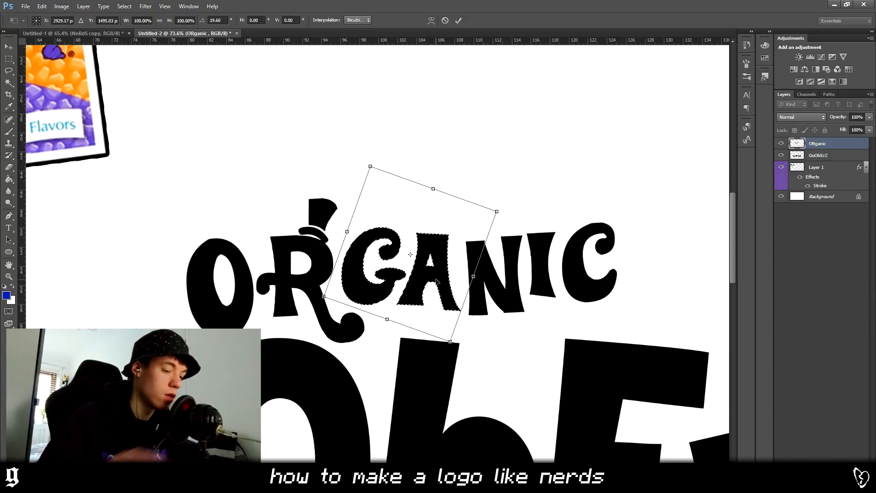
key(Return)
key(ctrl+d)
Lasso the letters N, I and C of Organic, rotate them about 8.7°, shift them up, and deselect.
mouse_move(494, 355)
mouse_down()
mouse_move(538, 331)
mouse_move(618, 317)
mouse_move(659, 213)
mouse_move(647, 191)
mouse_up()
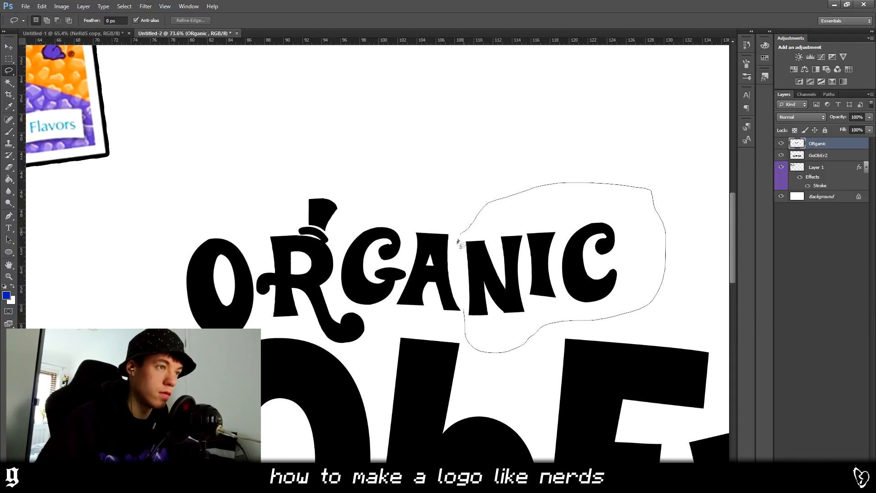
drag(459, 242, 461, 235)
key(ctrl+t)
drag(714, 279, 700, 306)
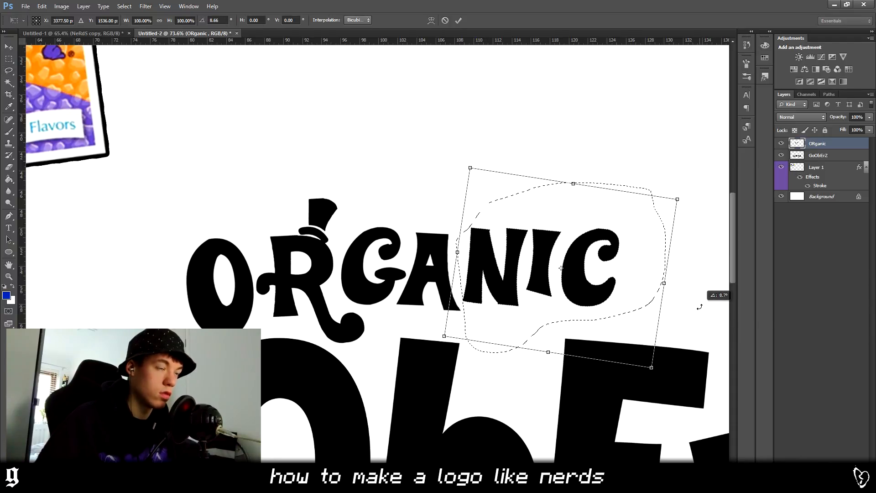
drag(616, 280, 612, 268)
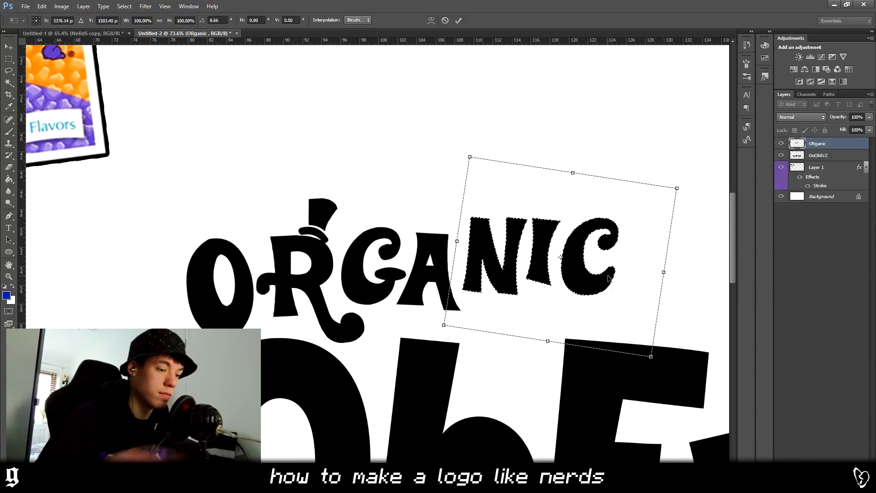
key(Return)
key(ctrl+d)
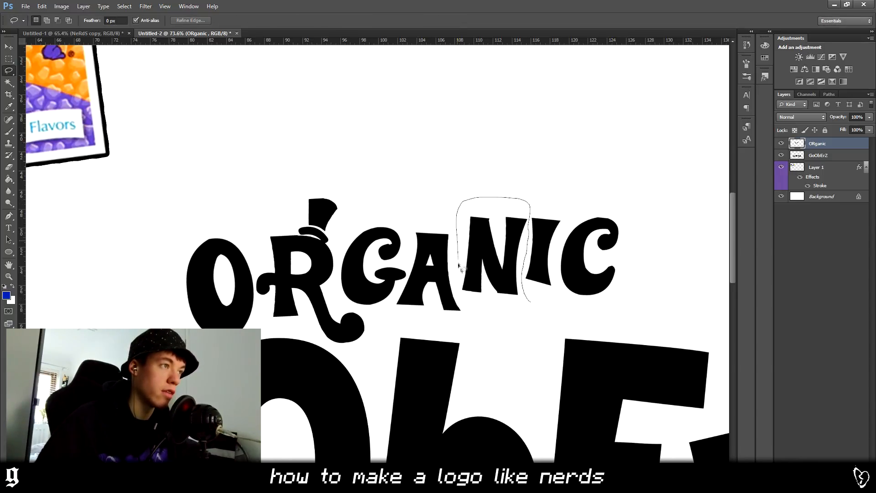
Lasso only the N of Organic, nudge it closer to the A, and deselect.
mouse_move(458, 285)
mouse_down()
mouse_move(531, 311)
mouse_move(500, 328)
mouse_up()
key(ctrl+t)
drag(488, 231, 484, 229)
key(Return)
key(ctrl+d)
Lasso the I and C of Organic, lower them beside the N, and rotate them about -4°.
scroll(495, 256, down, 9)
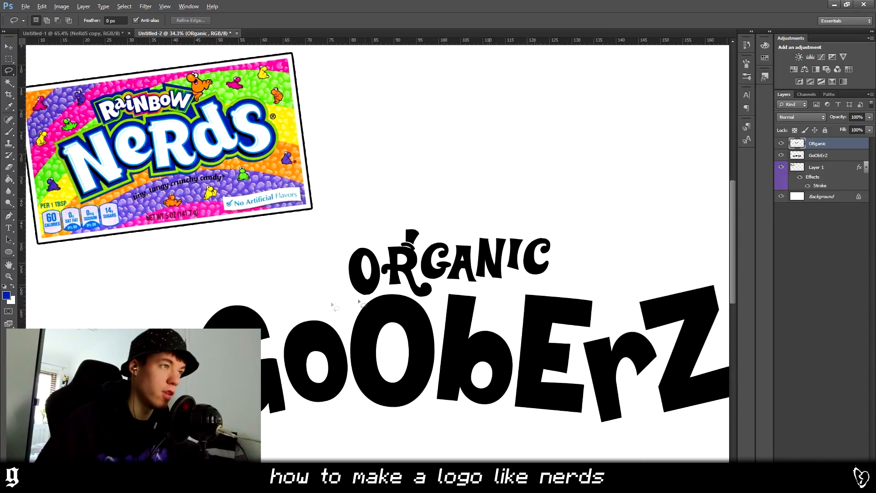
scroll(513, 303, up, 5)
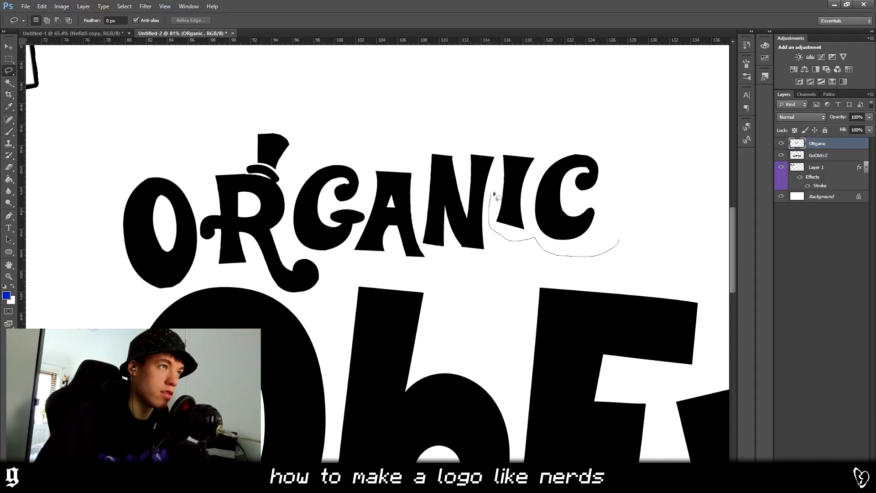
mouse_move(502, 171)
mouse_down()
mouse_move(625, 124)
mouse_move(607, 267)
mouse_up()
key(ctrl+t)
drag(568, 206, 566, 226)
drag(694, 215, 702, 203)
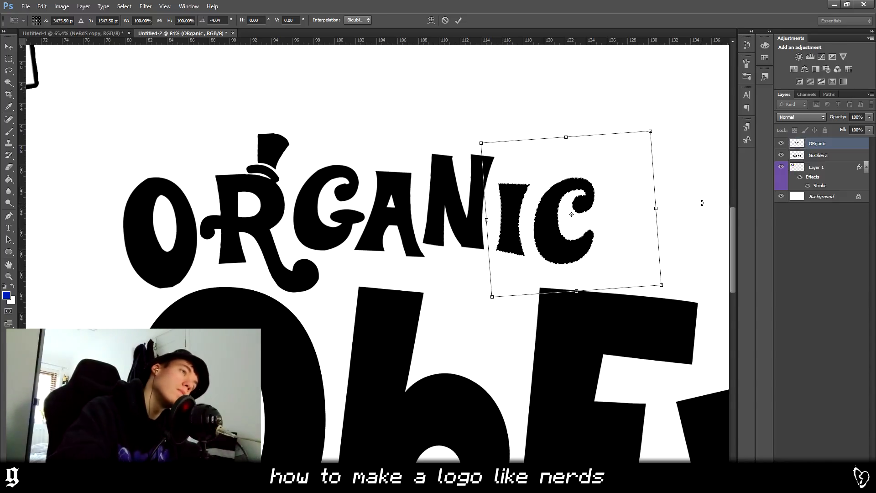
key(Return)
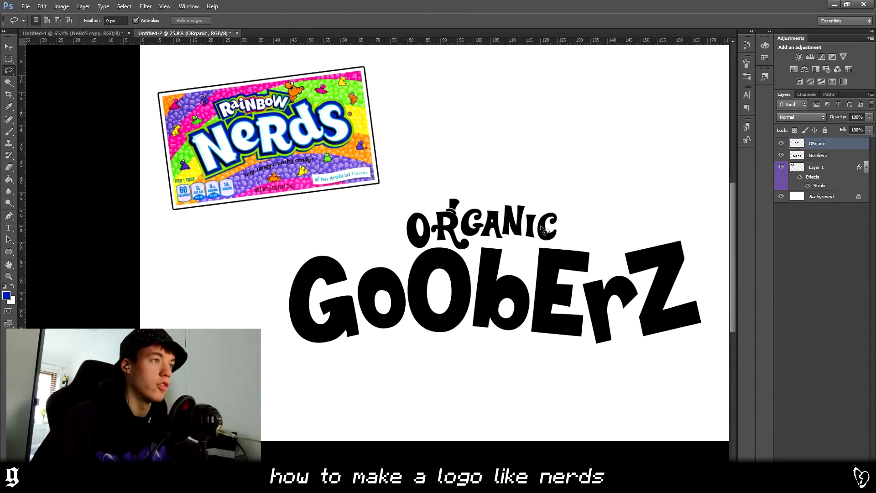
scroll(515, 229, up, 2)
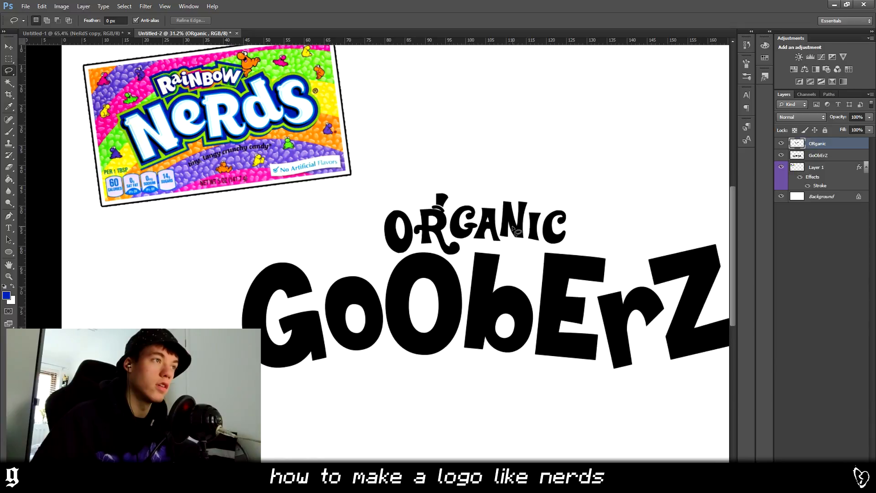
scroll(420, 233, up, 1)
scroll(420, 233, down, 2)
scroll(420, 232, up, 1)
scroll(420, 233, up, 3)
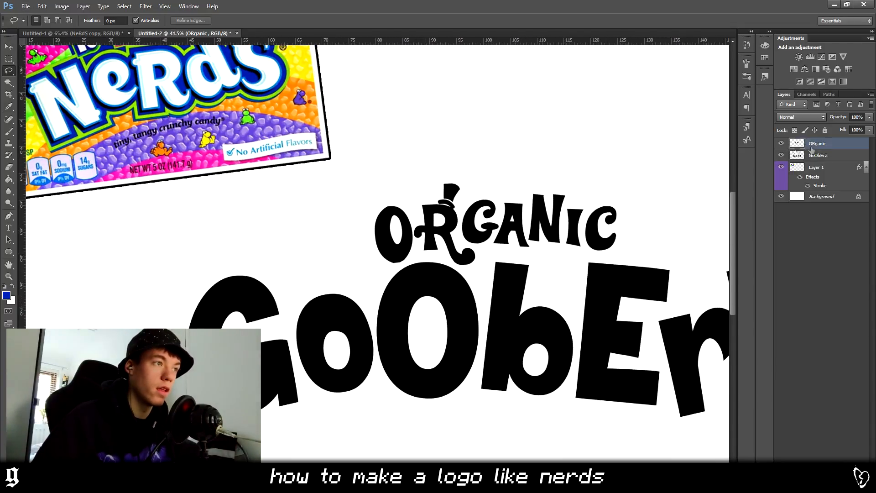
scroll(582, 226, down, 6)
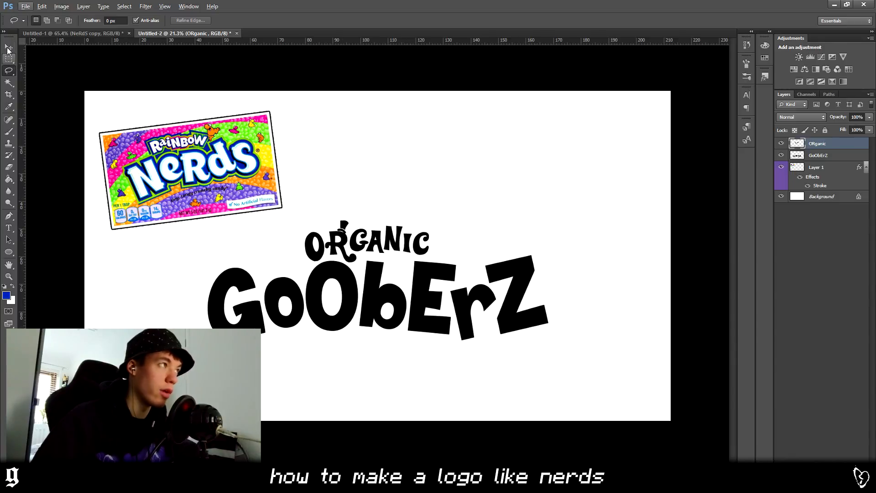
Paste the copied rainbow gradient image, place its layer directly above the Background, and stretch it to cover the whole canvas.
click(8, 48)
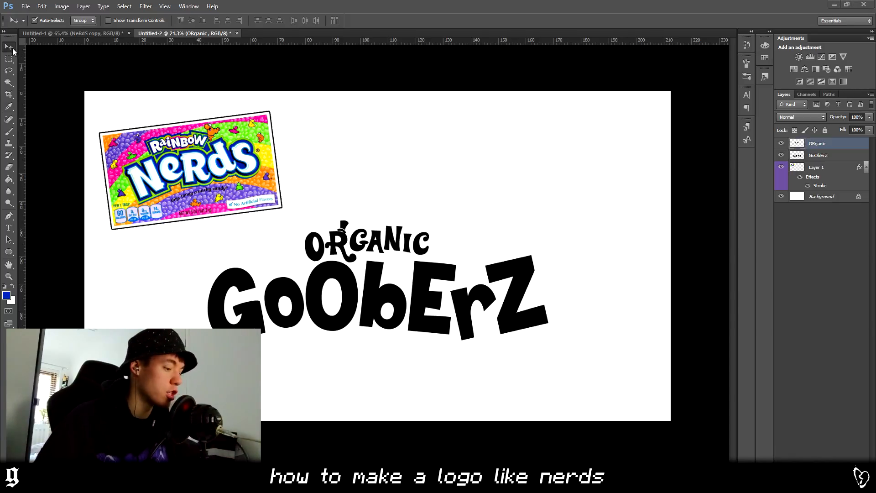
key(ctrl+v)
drag(820, 144, 816, 203)
key(ctrl+t)
drag(375, 240, 395, 84)
drag(399, 257, 686, 243)
key(Return)
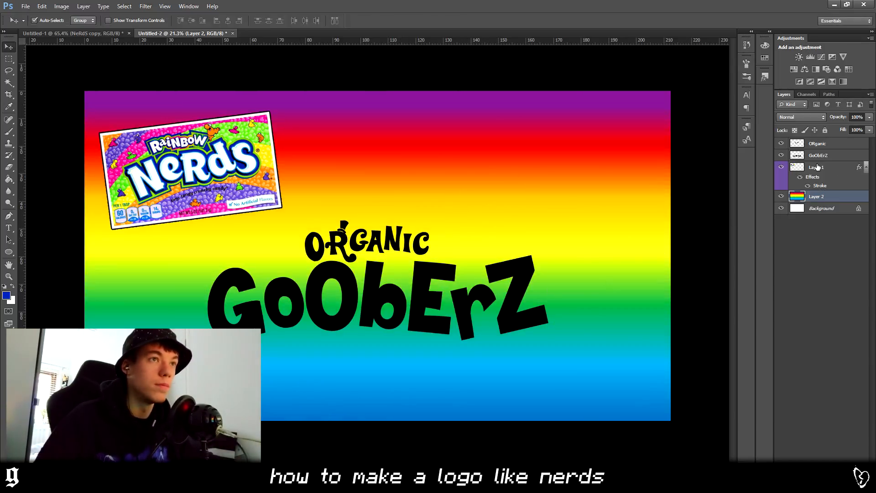
Add a white (ffffff) Color Overlay to the GoObErZ layer.
click(817, 167)
click(818, 155)
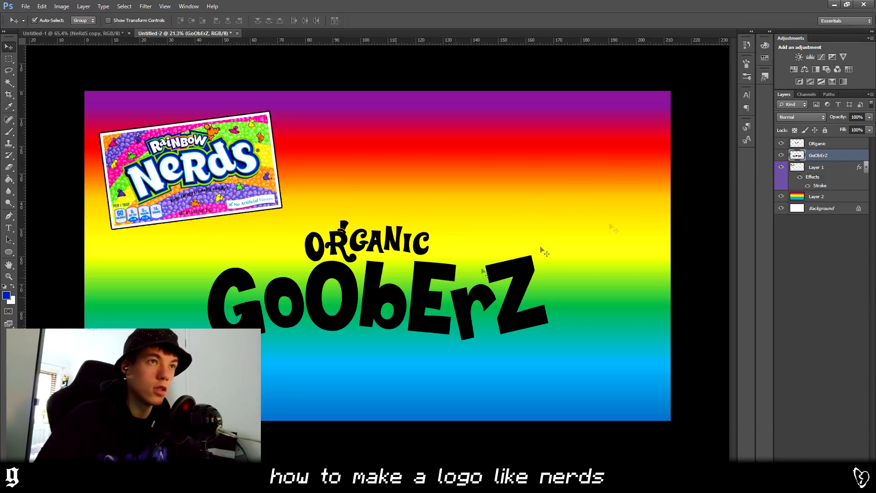
right_click(807, 155)
click(802, 160)
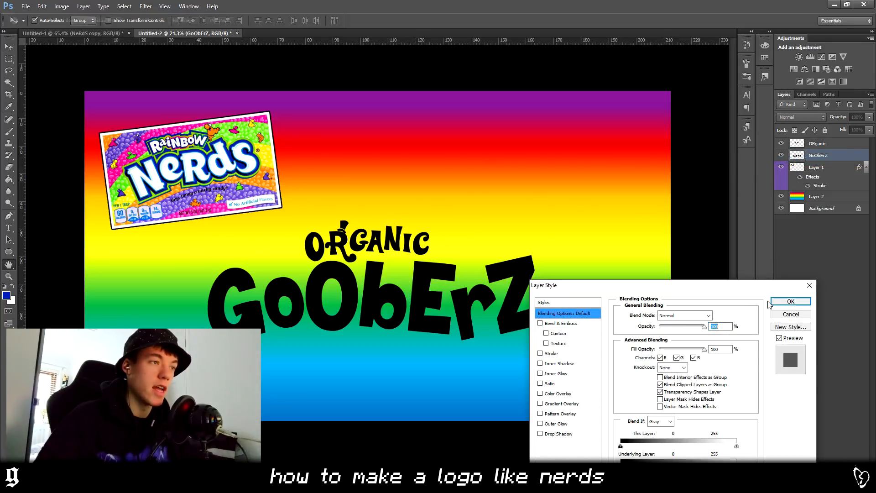
click(558, 394)
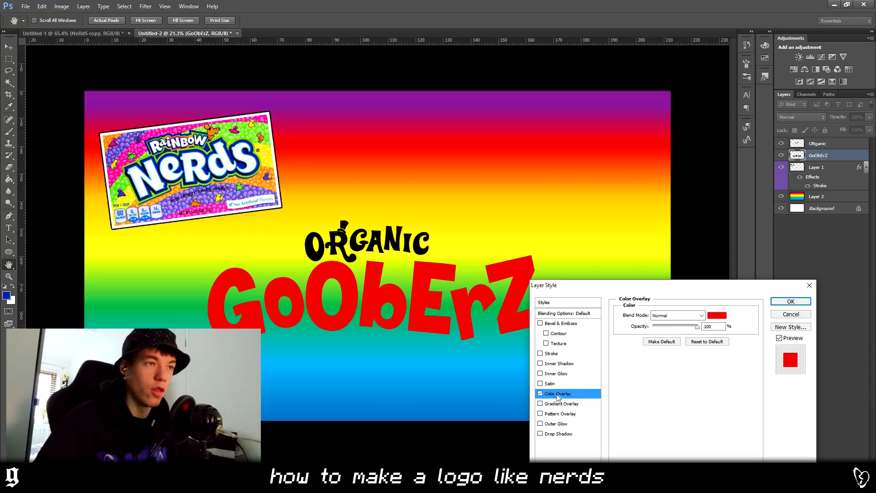
click(717, 315)
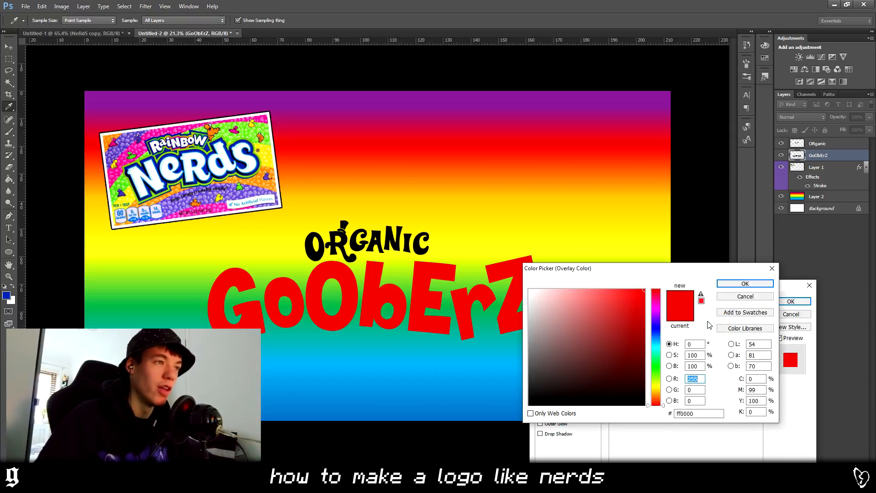
drag(549, 313, 530, 289)
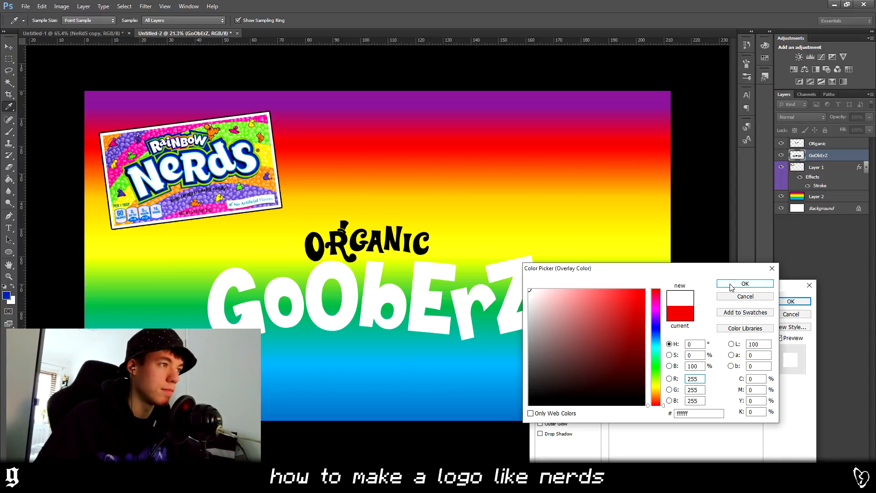
click(731, 285)
click(791, 302)
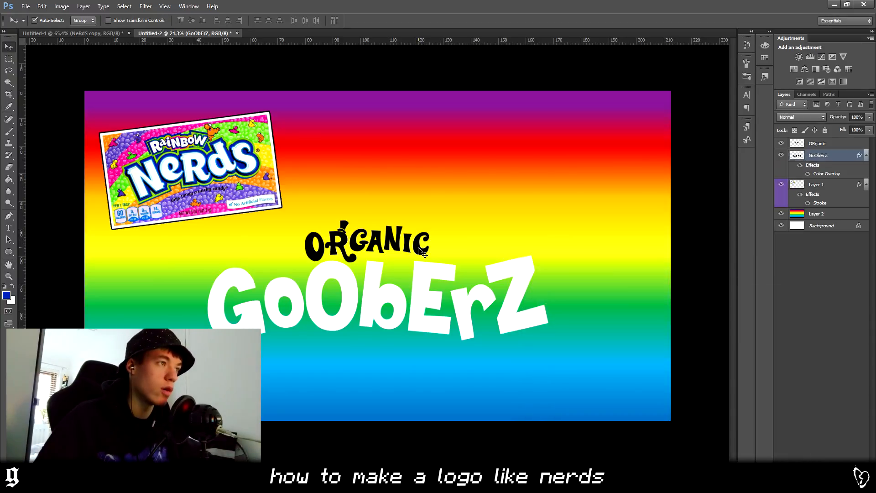
Scale the Organic lettering down slightly, keeping it centred above GoObErZ.
click(827, 145)
key(ctrl+t)
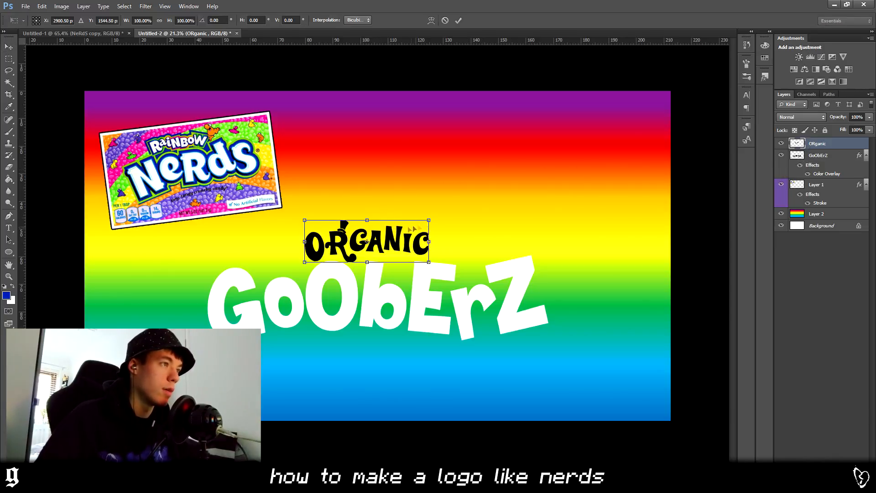
drag(432, 215, 469, 233)
key(Return)
Give the Organic layer a Color Overlay in white (ffffff) to match GoObErZ.
right_click(833, 149)
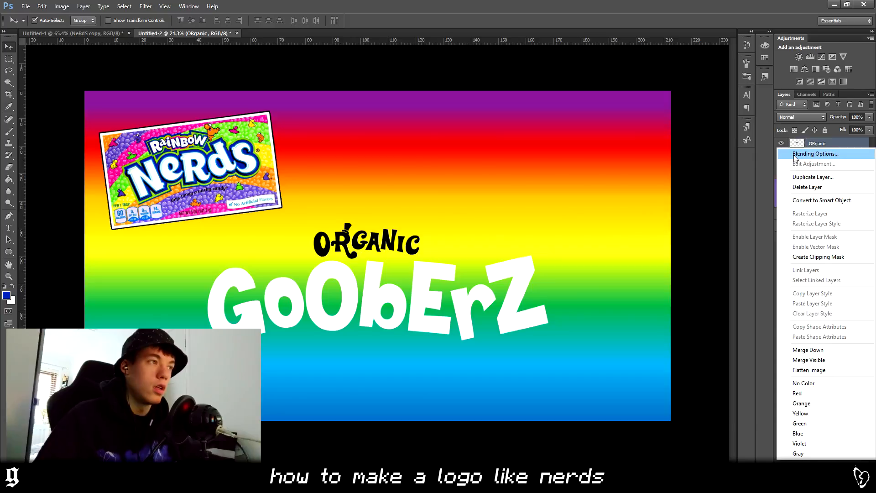
click(817, 153)
click(552, 393)
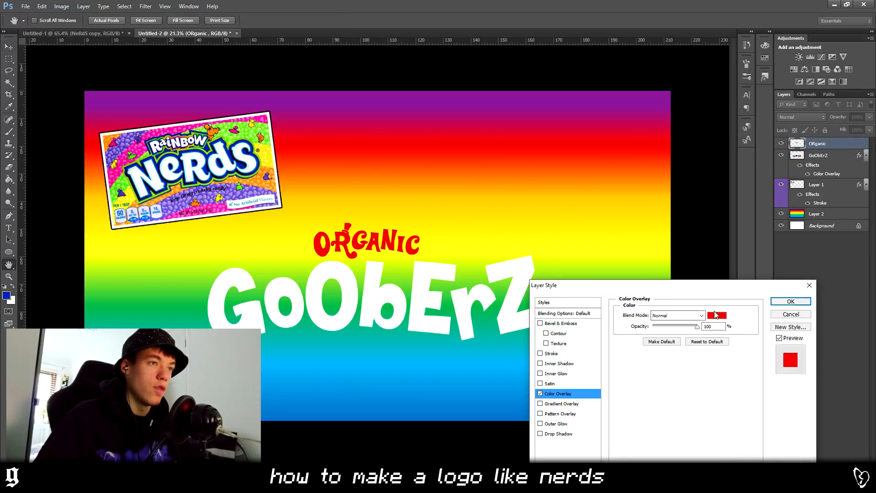
click(715, 317)
drag(628, 352, 484, 235)
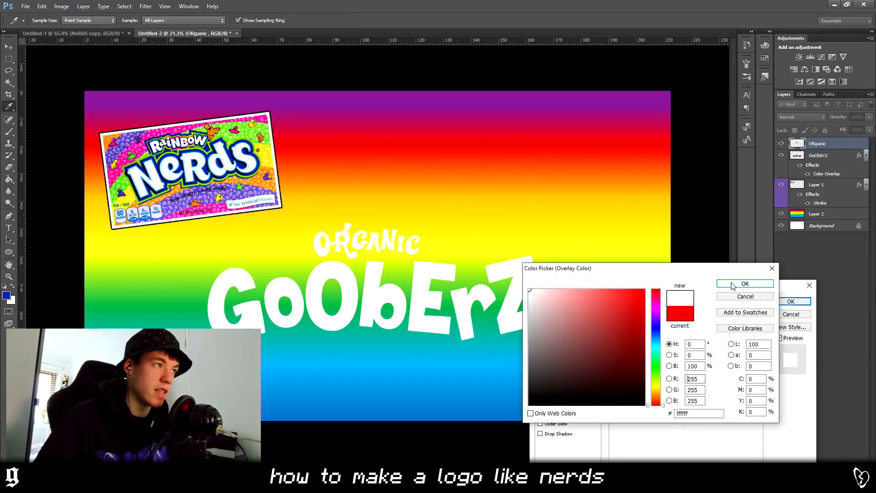
click(735, 286)
click(791, 302)
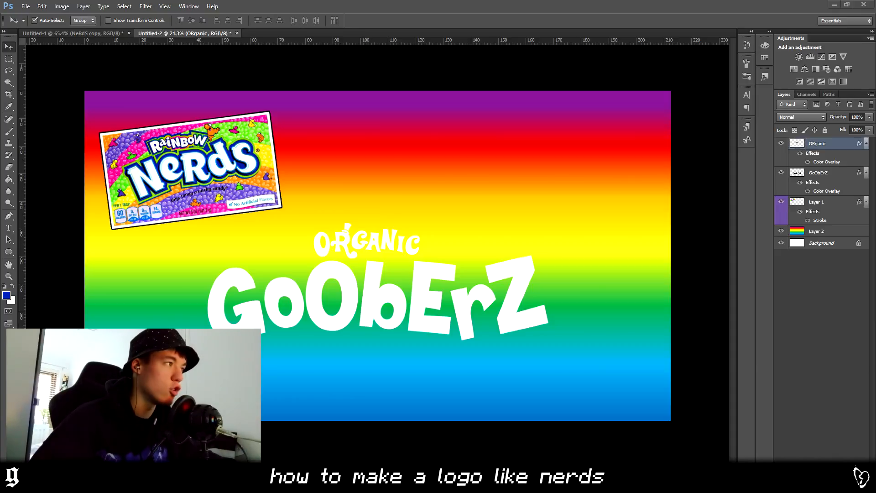
scroll(133, 258, up, 2)
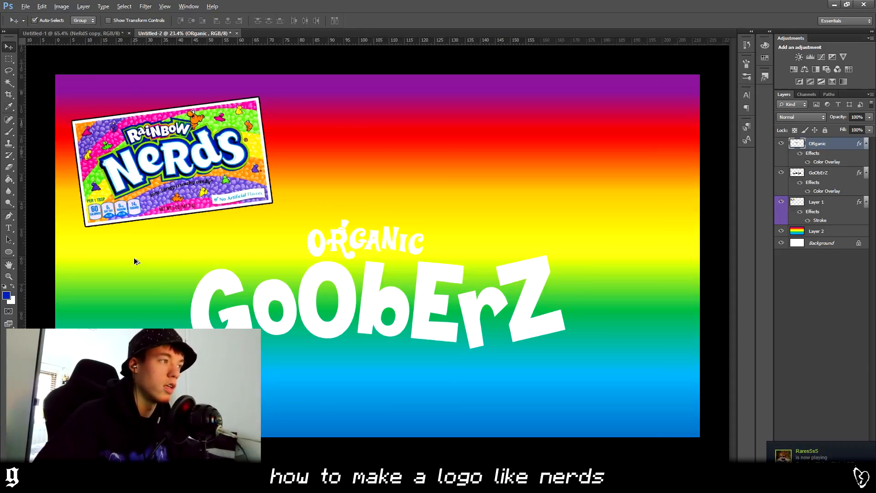
Add a bright blue outside Stroke of 27 px to the GoObErZ layer.
click(401, 280)
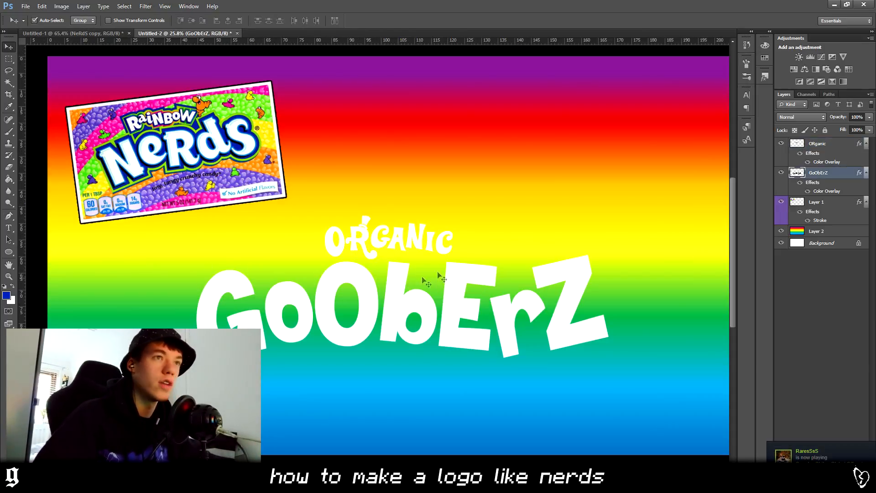
right_click(816, 174)
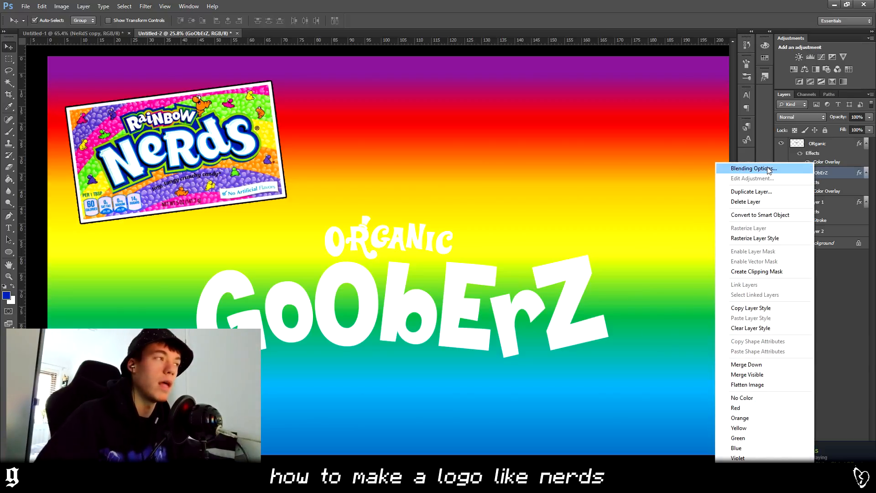
click(808, 170)
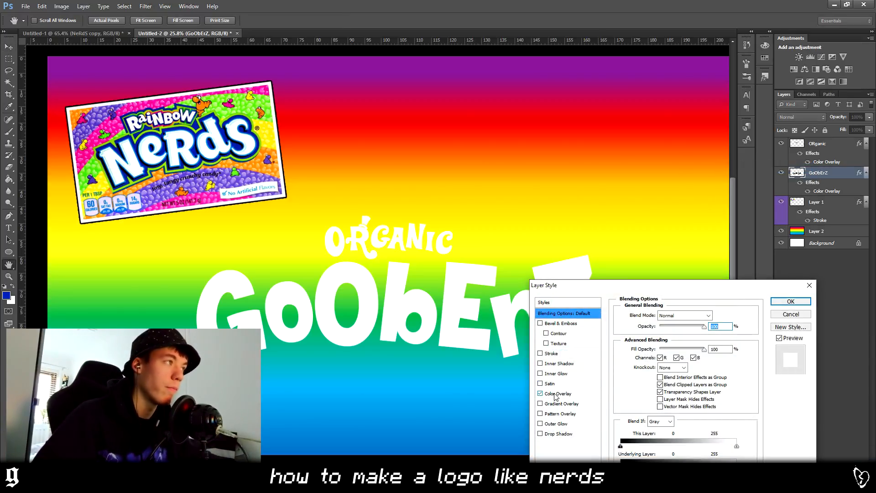
click(551, 354)
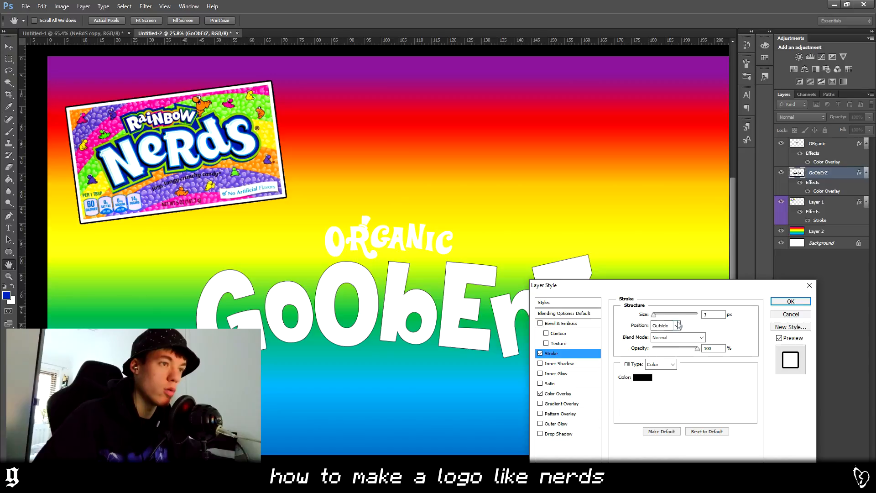
click(637, 405)
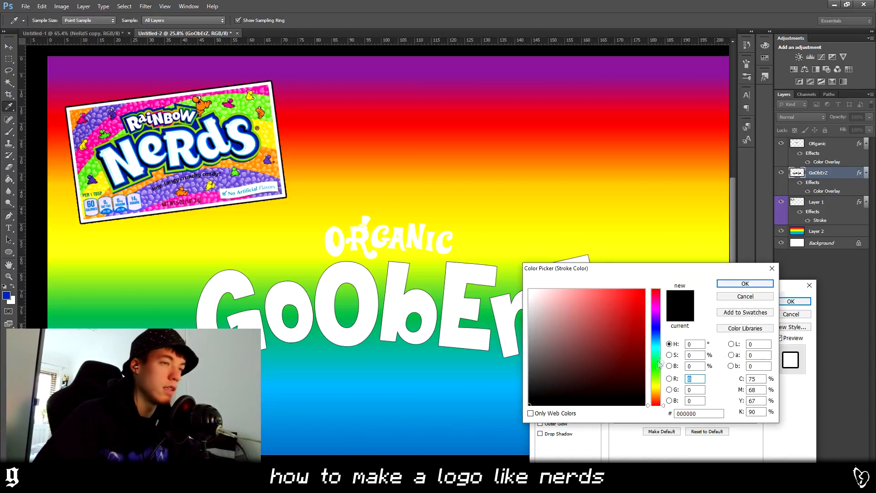
click(658, 342)
click(644, 290)
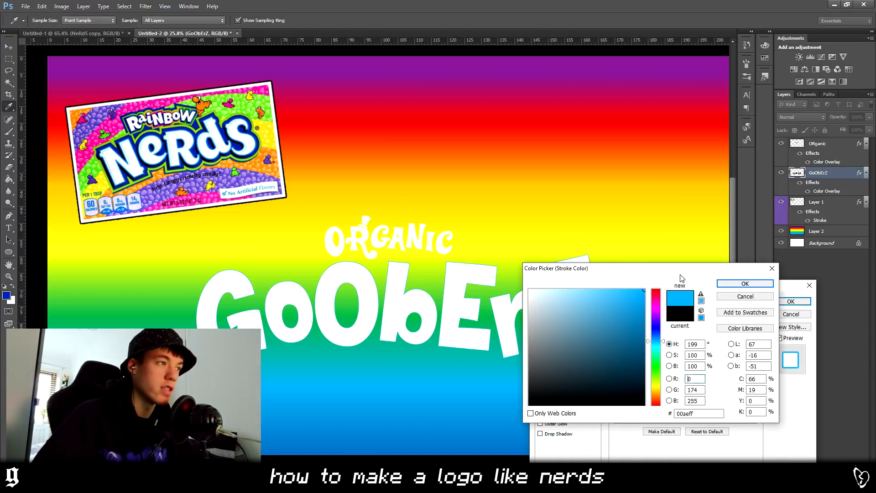
drag(656, 342, 661, 316)
click(723, 284)
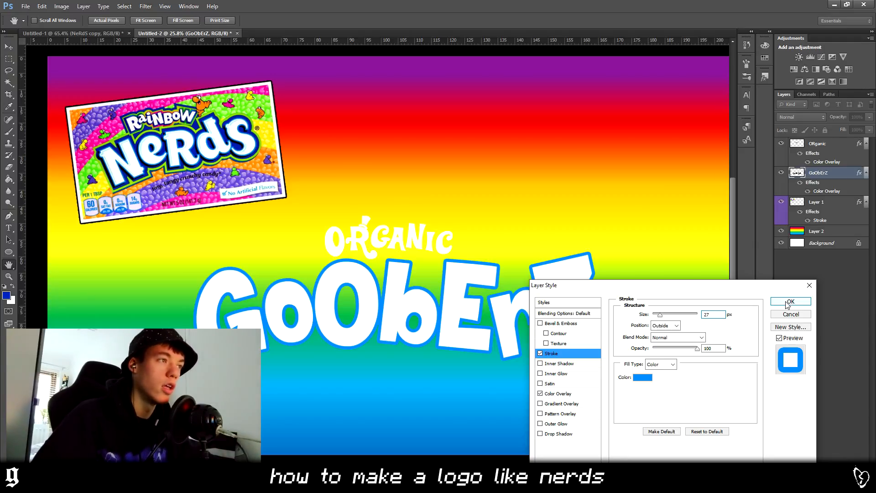
click(791, 301)
Duplicate the GoObErZ layer and select the original beneath the copy.
scroll(283, 265, up, 5)
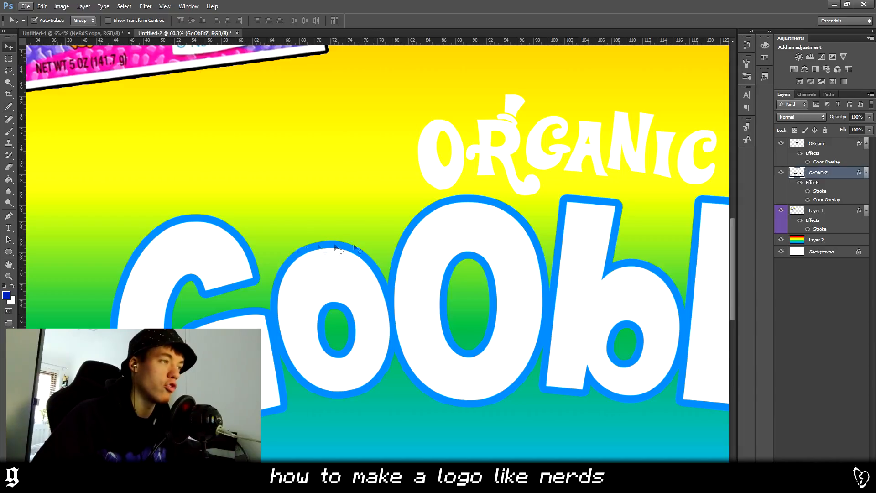
scroll(338, 250, down, 4)
scroll(303, 303, up, 2)
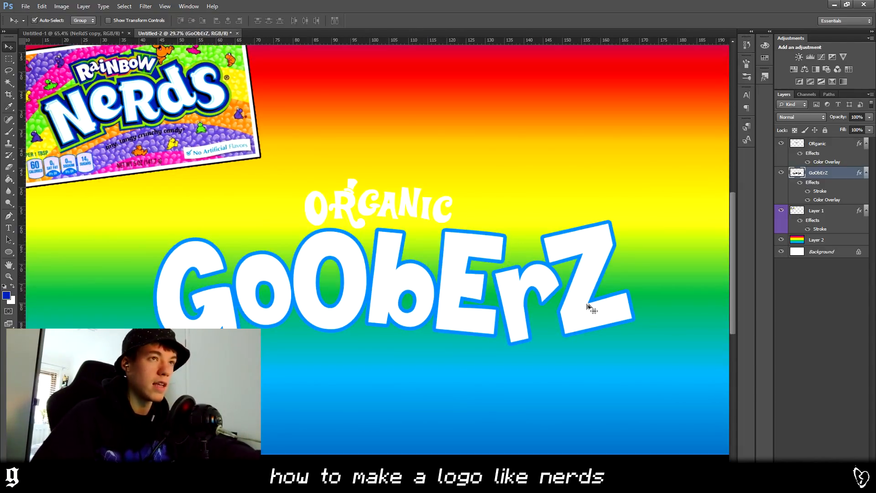
key(ctrl+j)
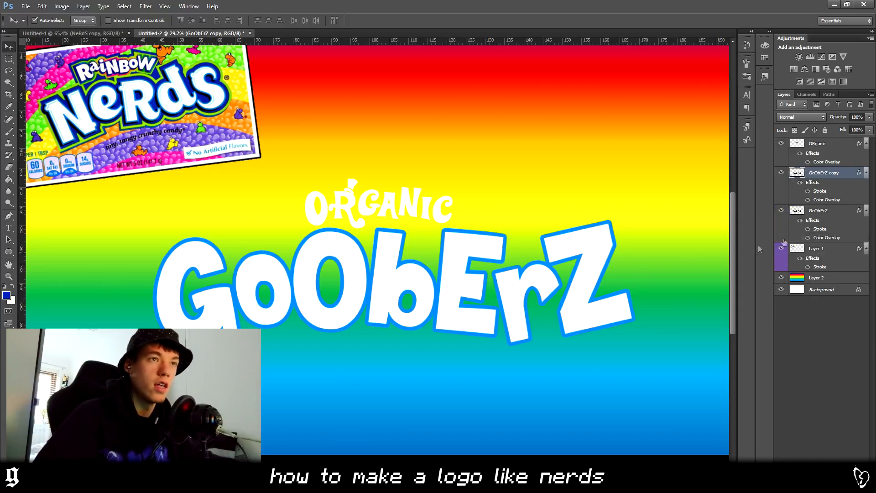
click(828, 213)
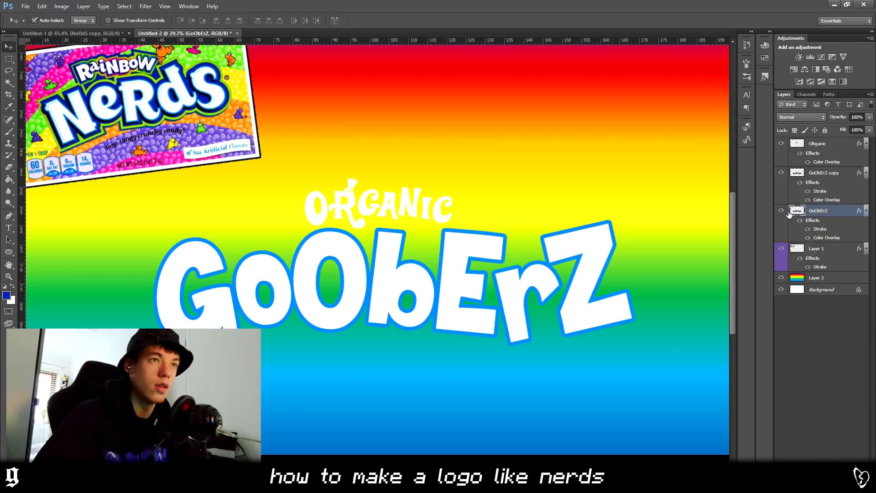
right_click(824, 216)
click(748, 167)
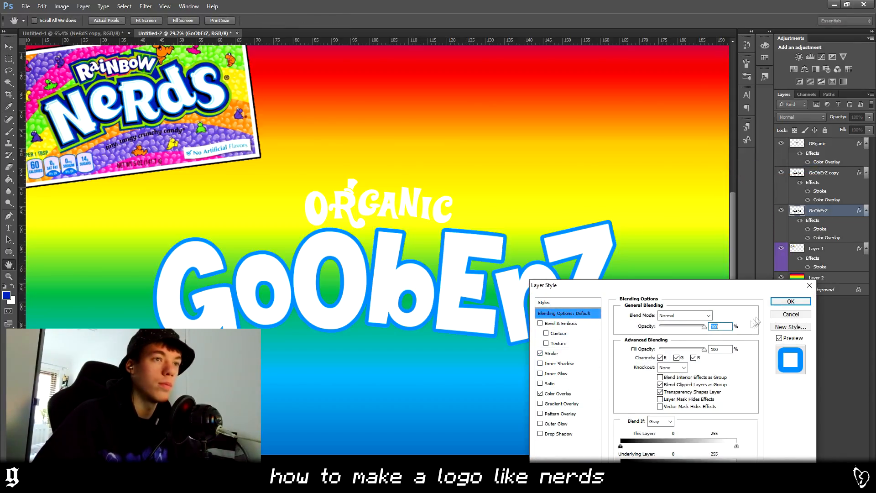
key(Return)
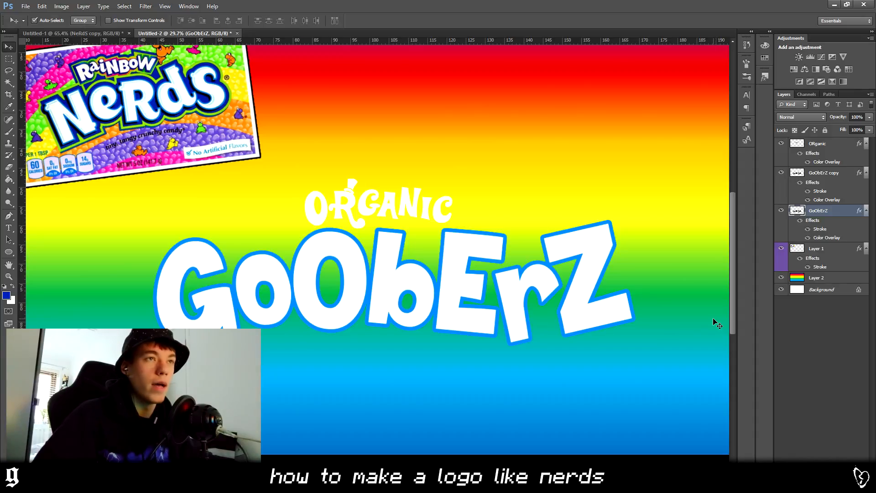
Rasterize the layer style of the lower GoObErZ layer and add a much thicker outside Stroke around it.
right_click(819, 212)
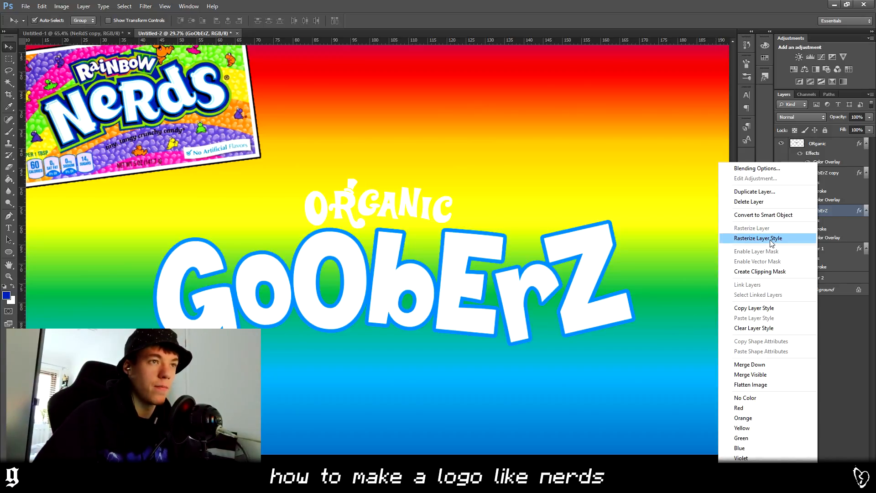
click(803, 237)
right_click(826, 214)
click(744, 166)
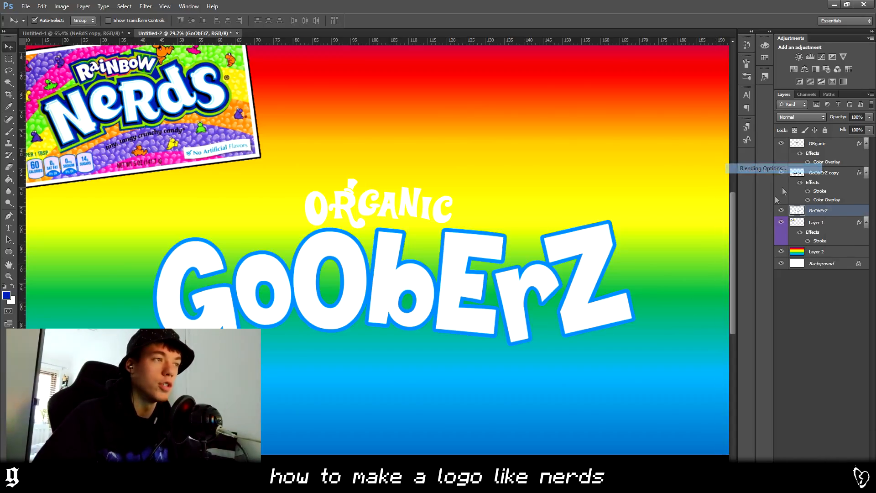
click(551, 354)
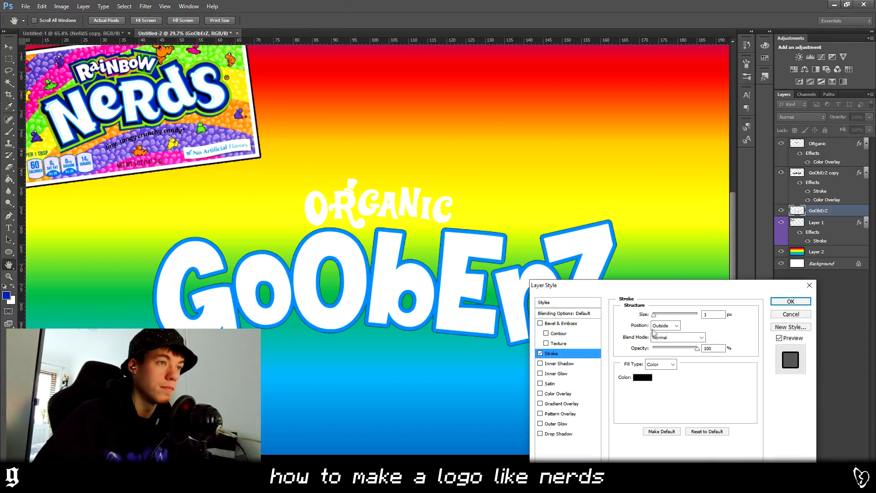
drag(657, 314, 672, 314)
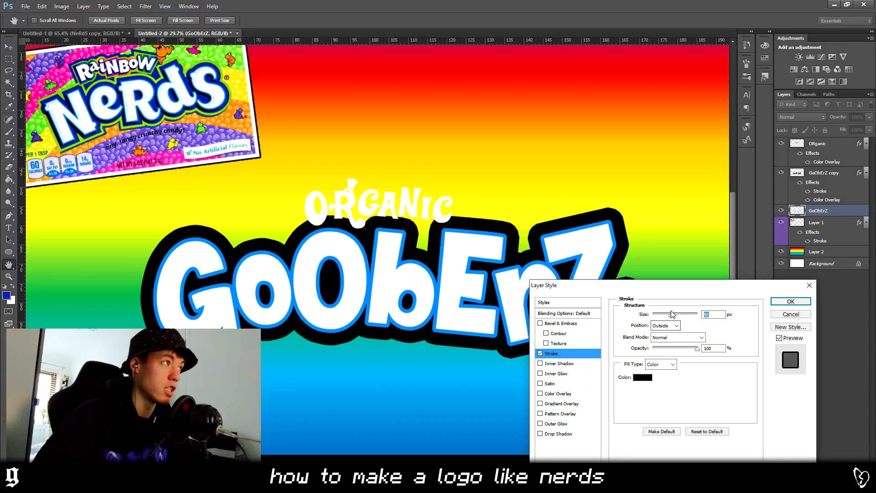
Colour the lower GoObErZ layer's stroke dark blue (00238f), based on the blue sampled from the Rainbow Nerds box.
click(642, 377)
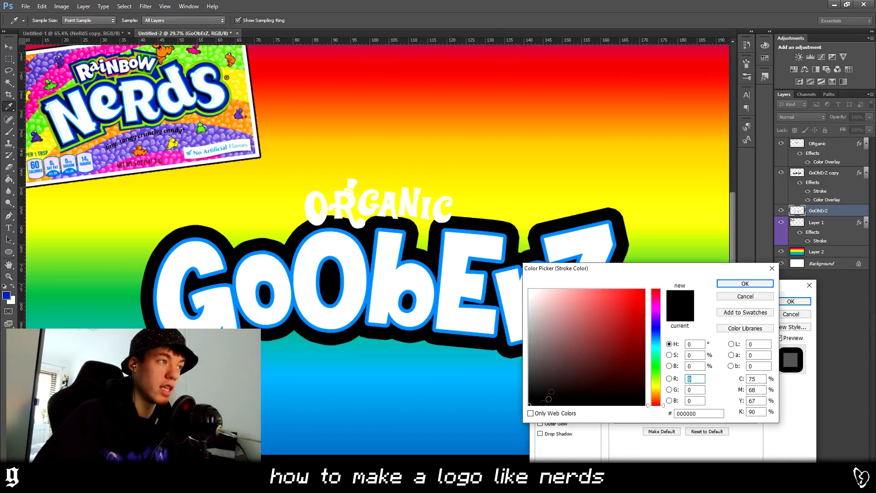
click(209, 96)
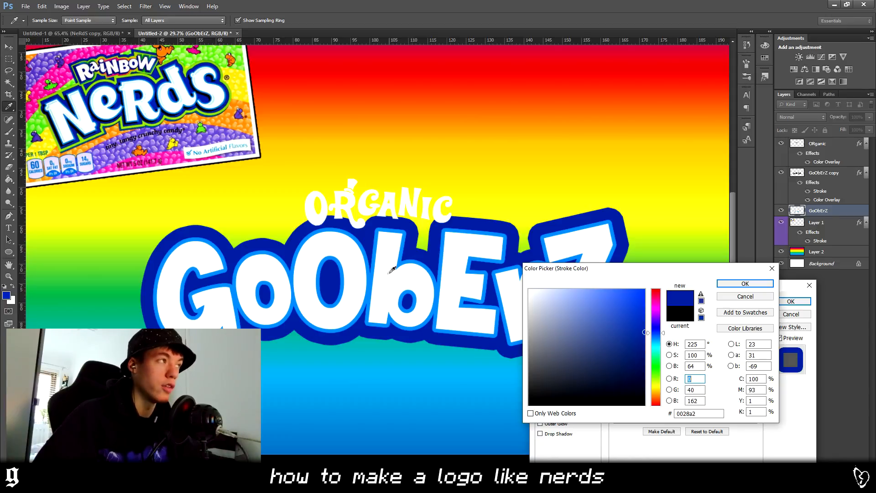
click(643, 343)
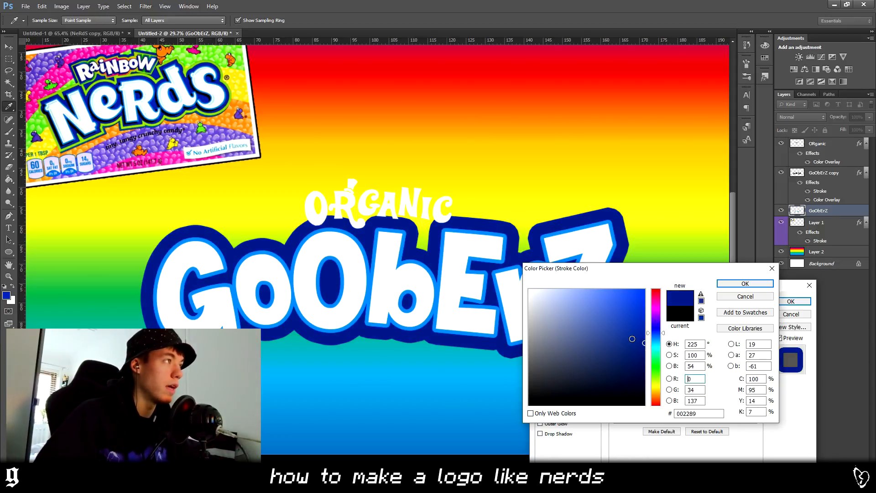
click(646, 340)
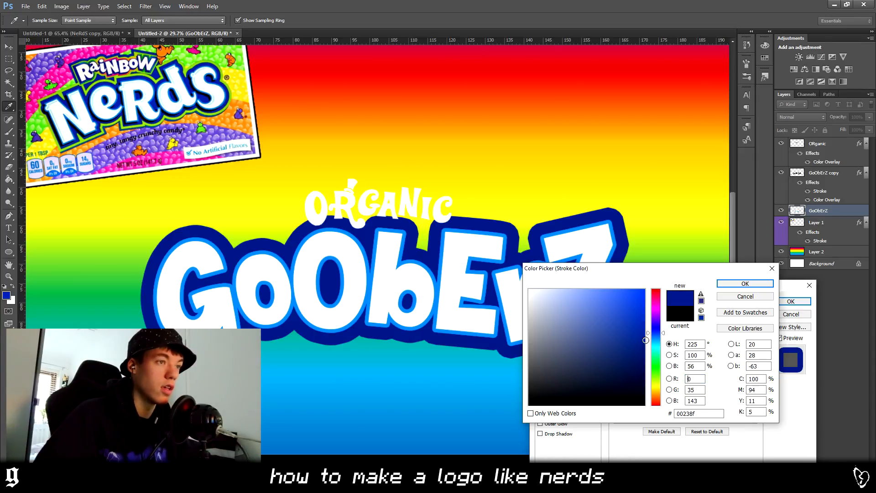
click(745, 284)
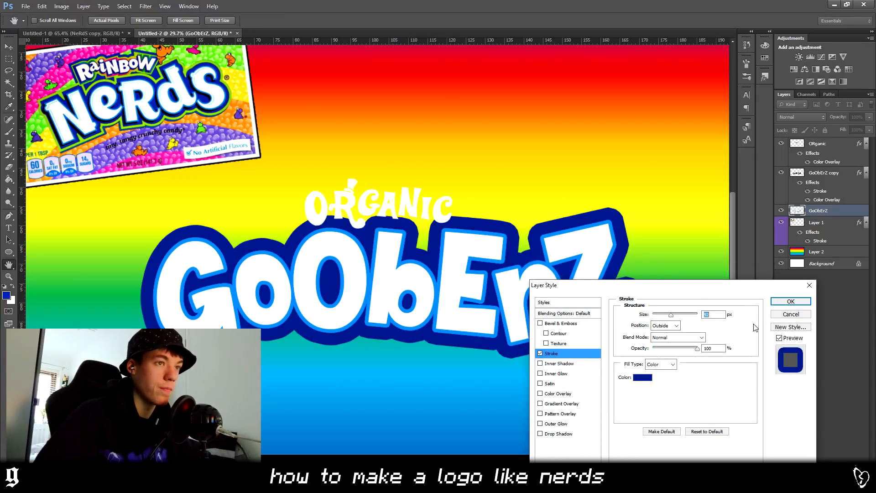
click(789, 301)
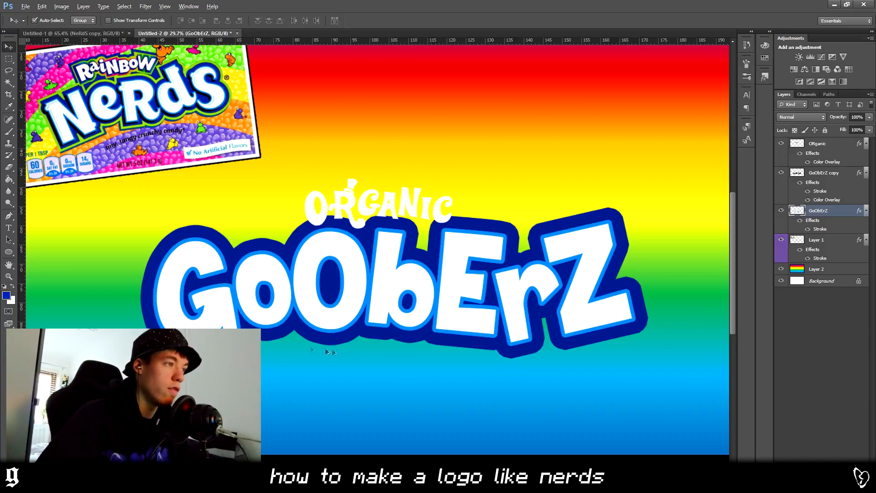
Compare the double outline around GoObErZ with the outlines of the lettering on the Rainbow Nerds box.
scroll(388, 348, up, 3)
scroll(426, 338, down, 2)
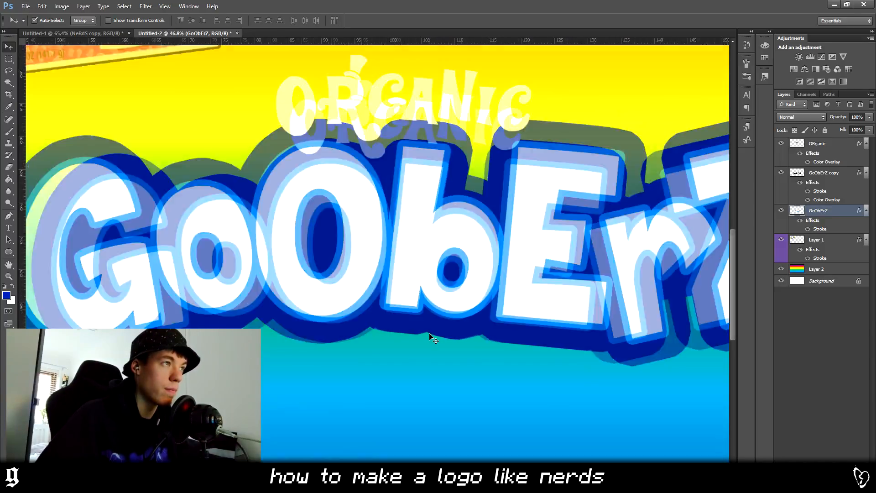
scroll(423, 330, down, 2)
scroll(149, 120, up, 4)
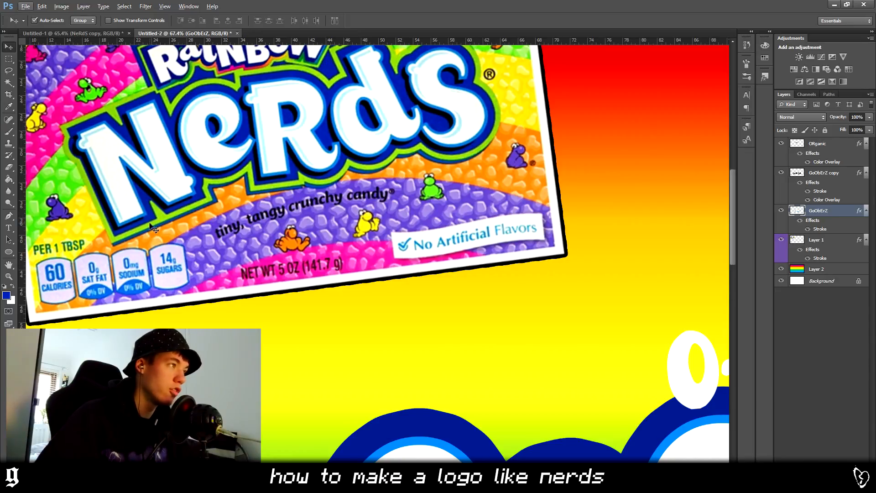
scroll(110, 238, down, 3)
scroll(111, 238, down, 1)
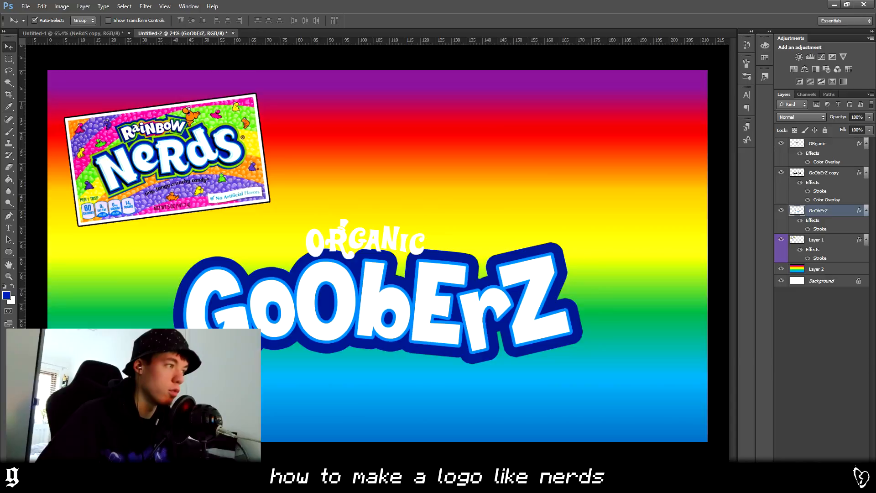
scroll(249, 392, up, 3)
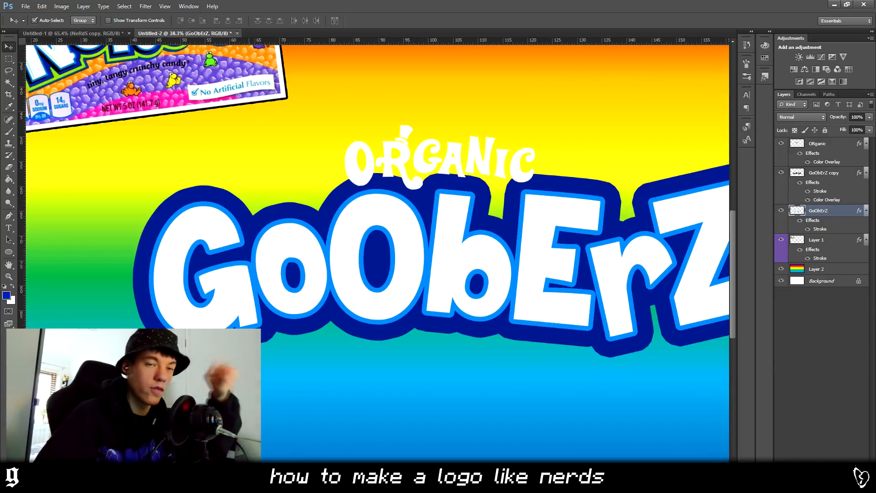
scroll(372, 308, down, 1)
scroll(372, 308, down, 1)
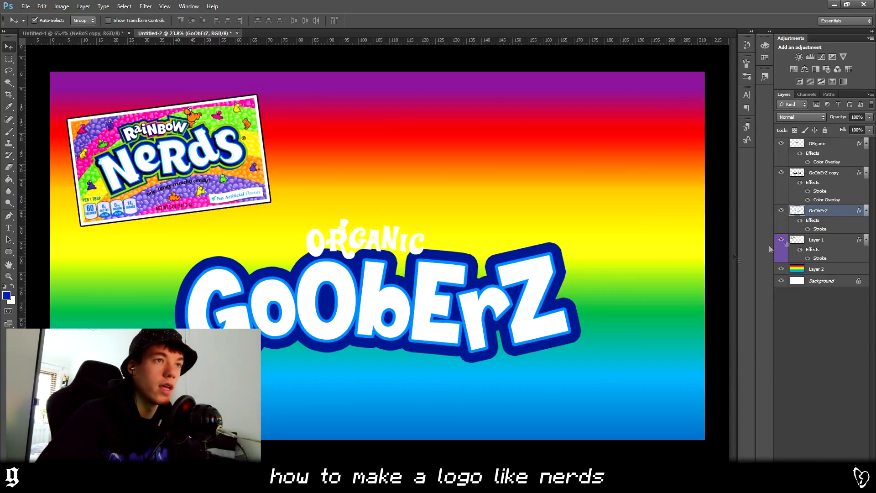
Rasterize the lower GoObErZ layer's style and set that layer's opacity to 25%.
right_click(824, 211)
click(771, 238)
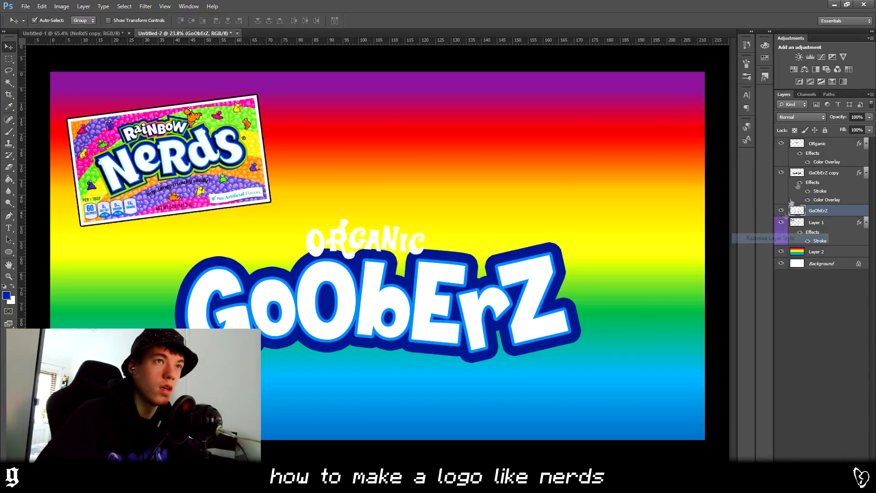
click(870, 117)
drag(853, 129, 835, 127)
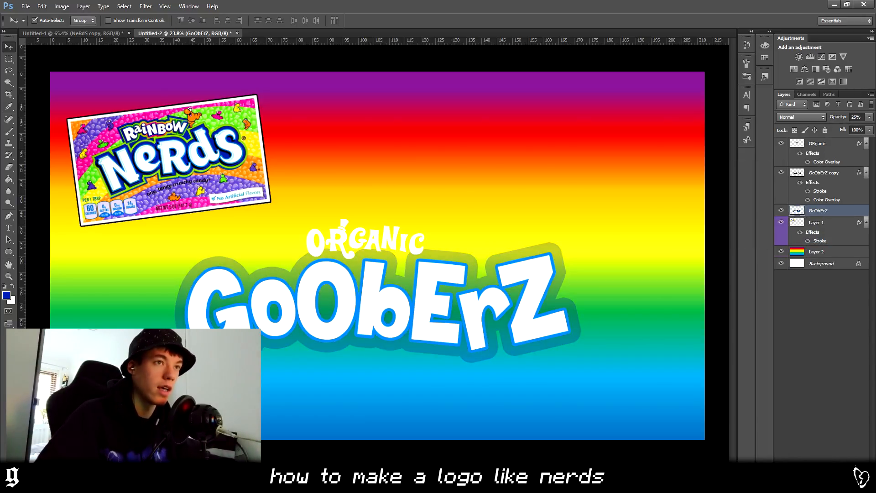
Add a new empty layer above the lower GoObErZ layer and switch to the Pen tool.
key(ctrl+shift+alt+n)
click(8, 215)
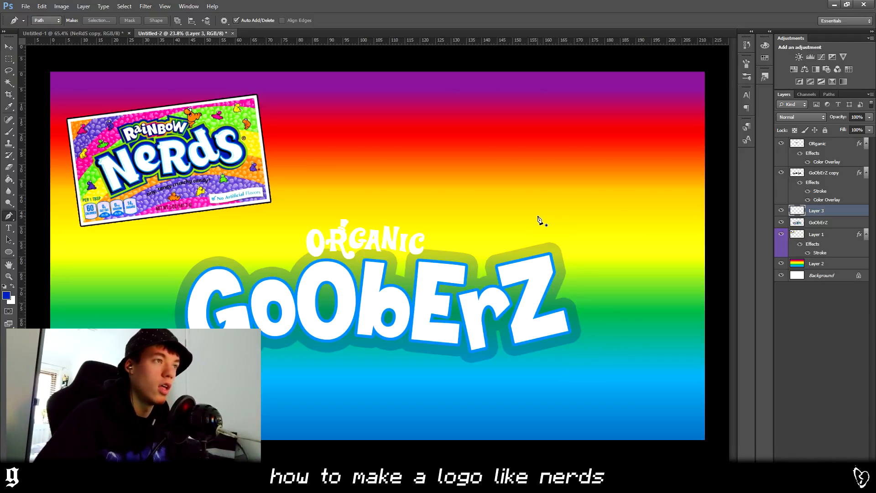
scroll(538, 221, up, 5)
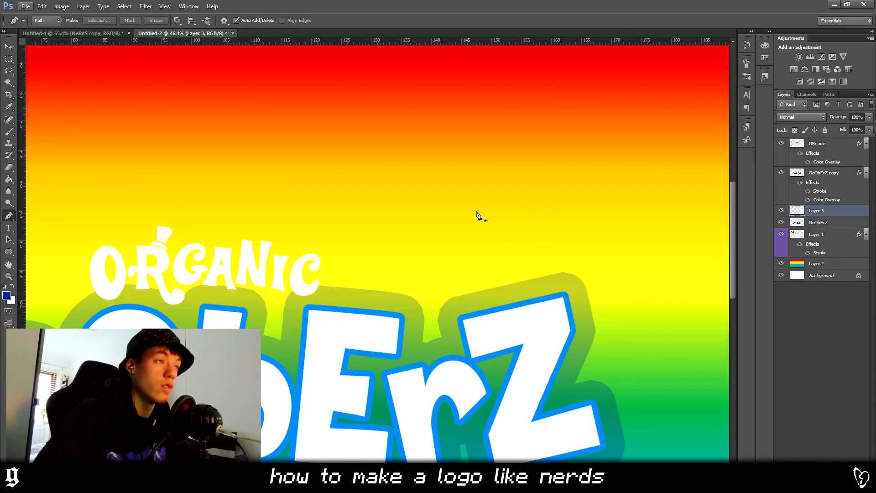
scroll(455, 212, down, 3)
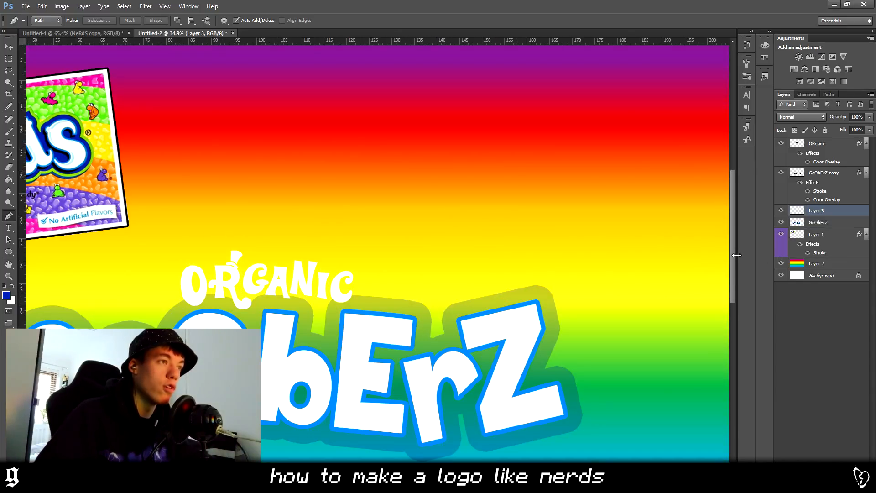
scroll(575, 249, up, 2)
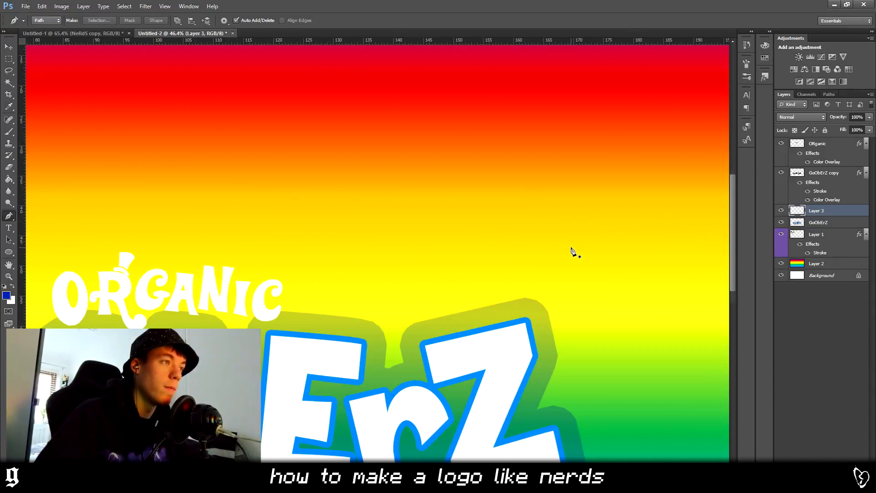
click(365, 246)
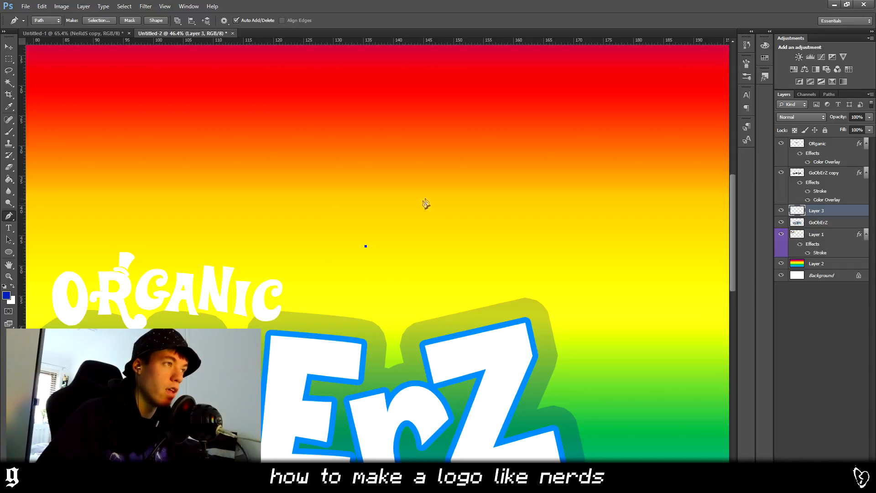
drag(466, 193, 554, 198)
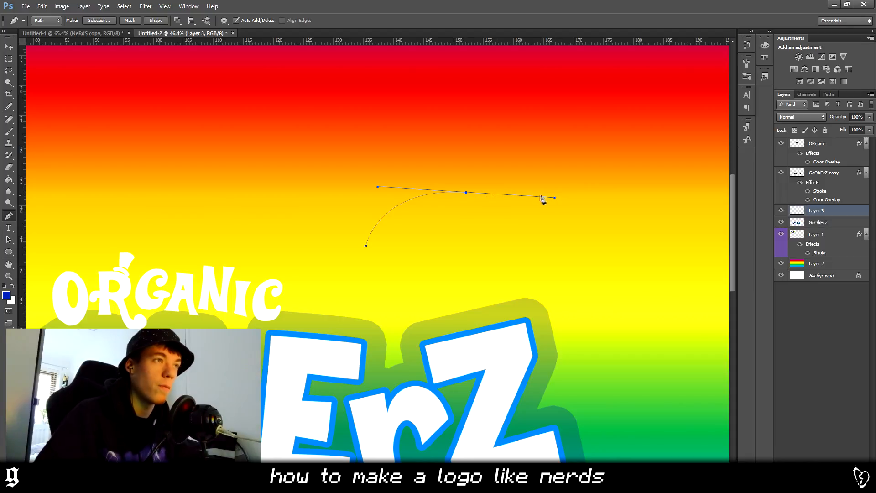
click(594, 265)
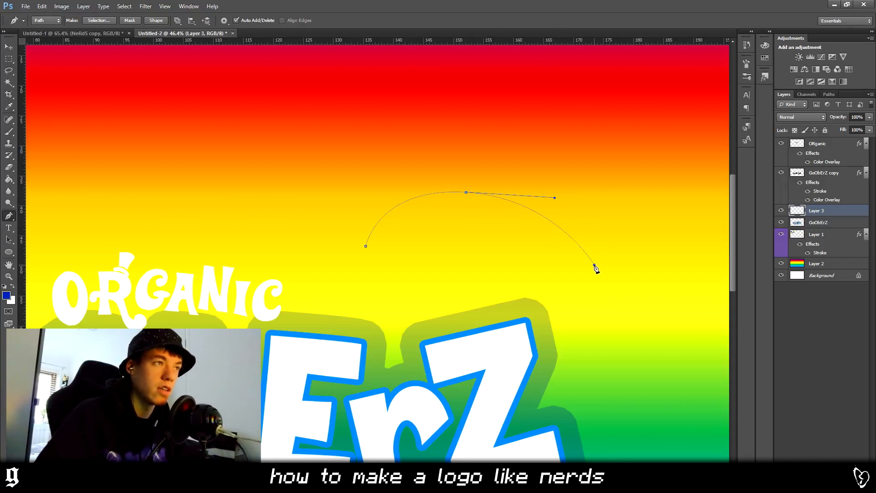
key(ctrl+z)
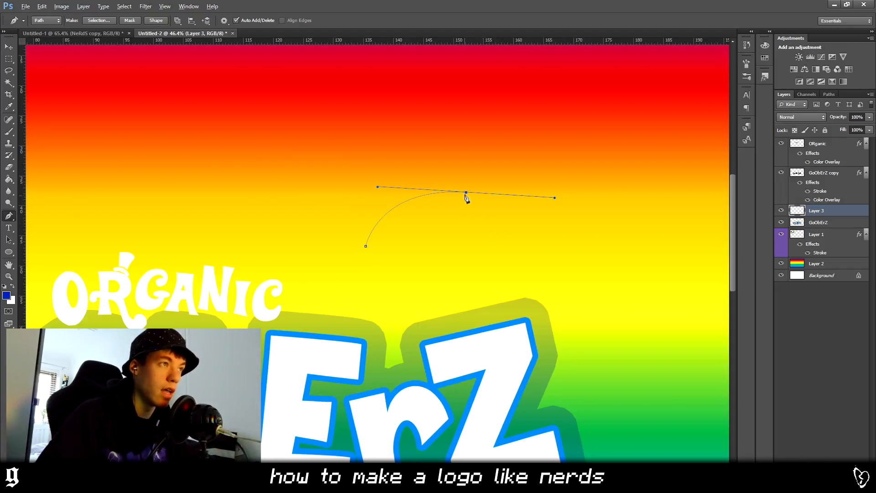
click(583, 263)
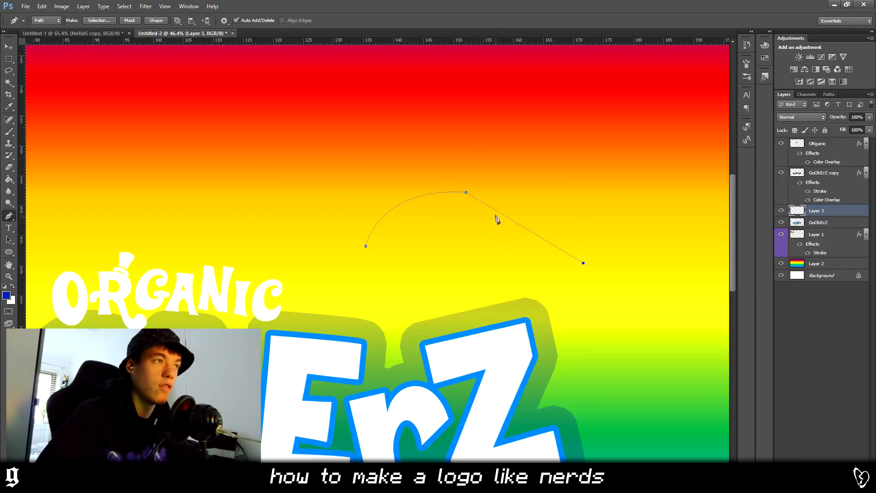
drag(466, 193, 567, 151)
key(ctrl+z)
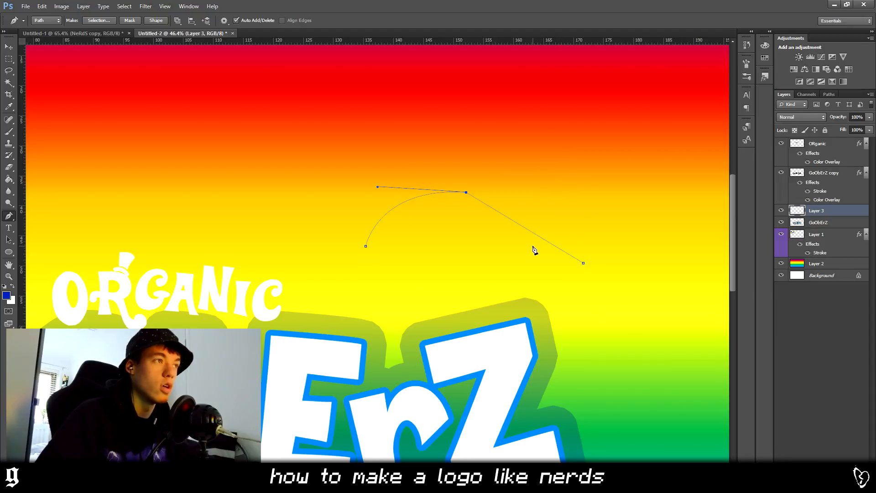
key(ctrl+z)
drag(500, 193, 651, 222)
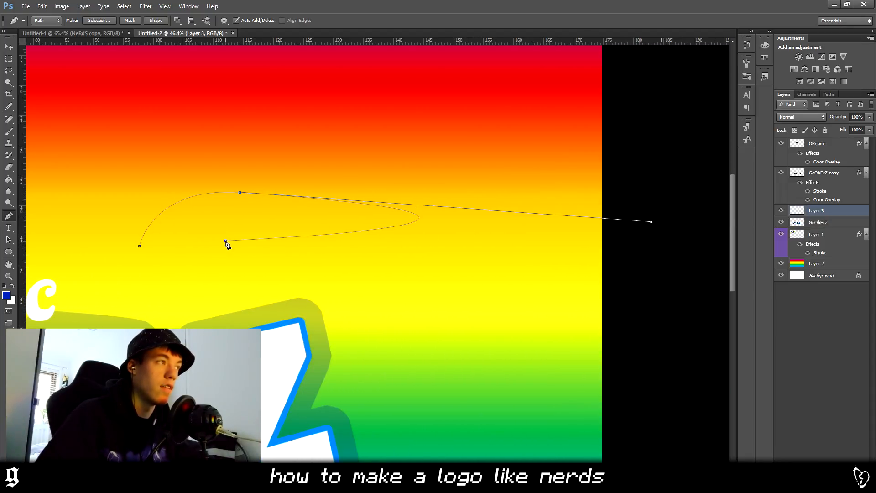
click(505, 147)
key(ctrl+alt+z)
key(ctrl+alt+z)
key(ctrl+alt+z)
key(ctrl+alt+z)
key(ctrl+alt+z)
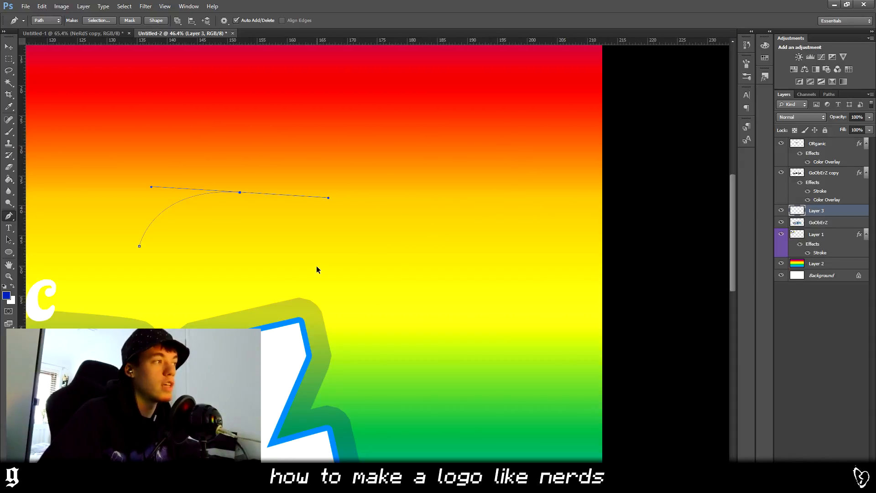
Start a Pen path below the Z and trace its thick outer outline up and over to the notch between E and Z.
scroll(317, 276, down, 5)
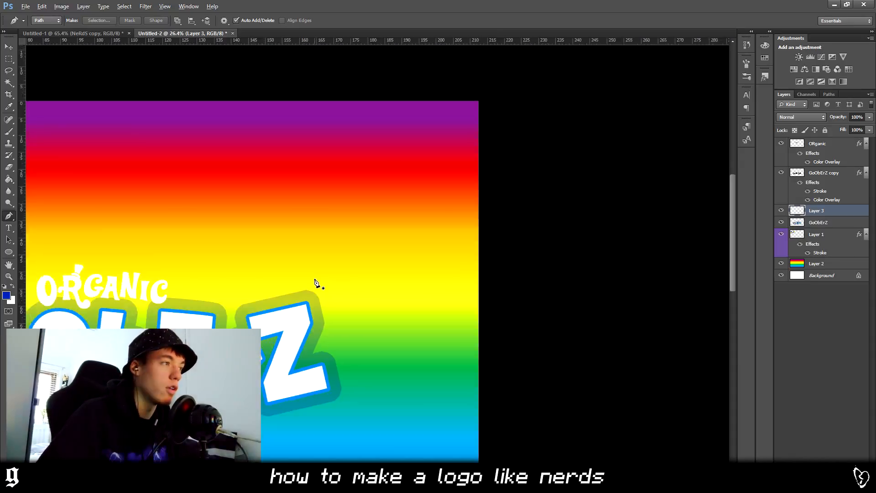
scroll(589, 354, up, 3)
scroll(590, 357, up, 3)
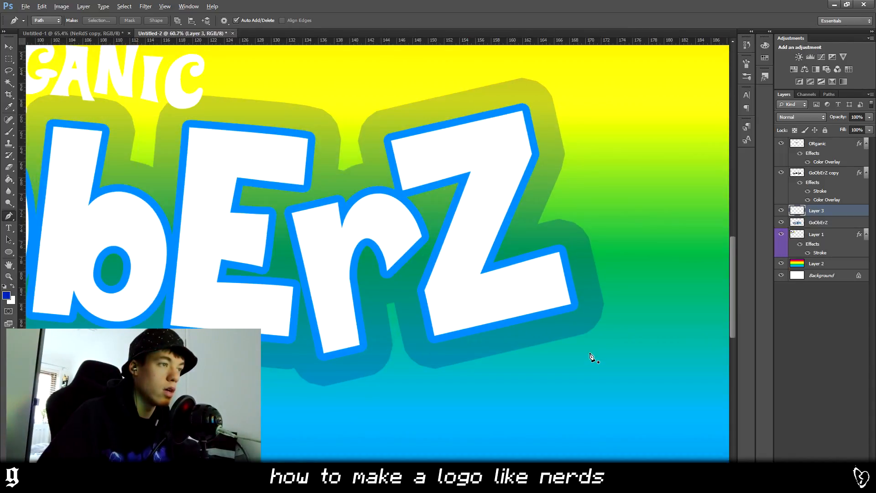
click(416, 375)
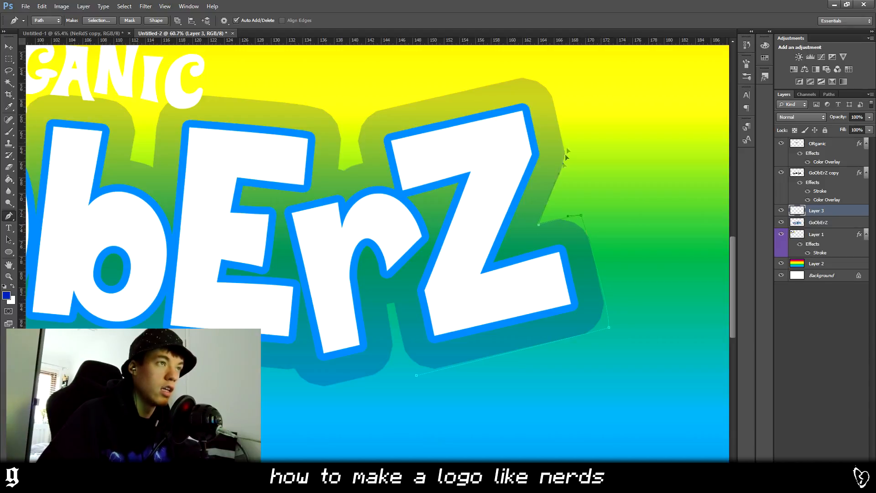
drag(566, 162, 569, 157)
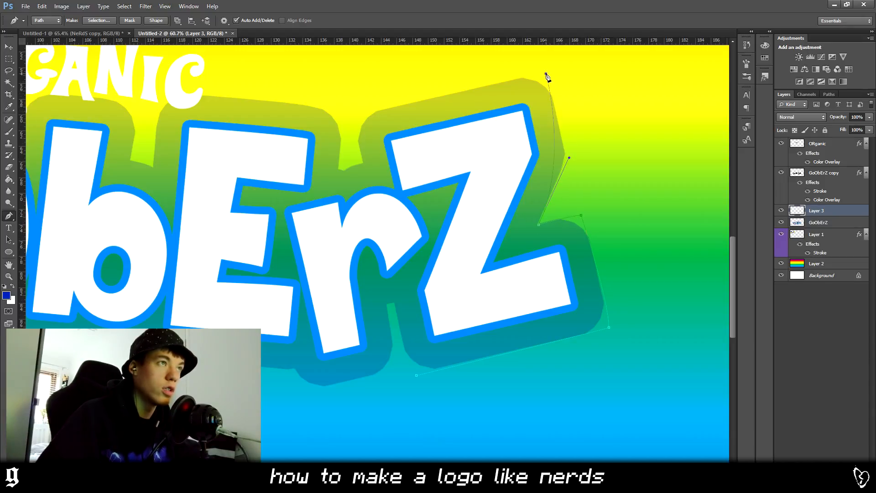
drag(568, 153, 567, 142)
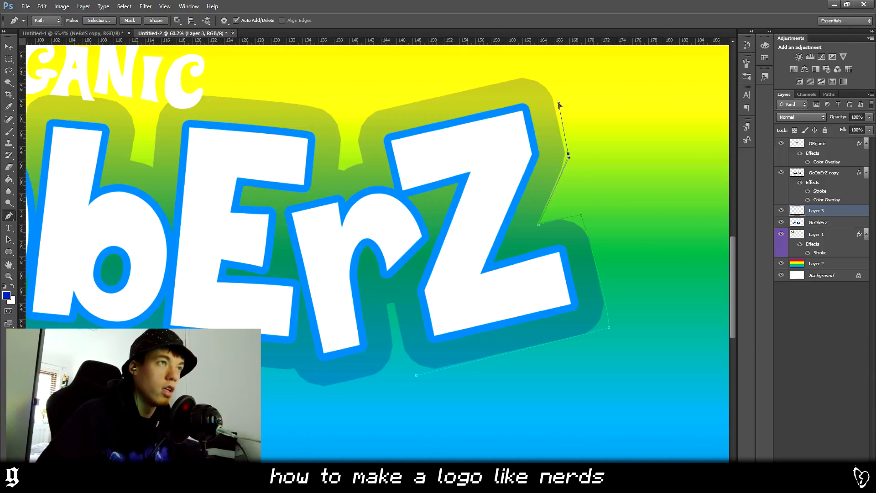
drag(547, 72, 535, 76)
drag(358, 117, 355, 133)
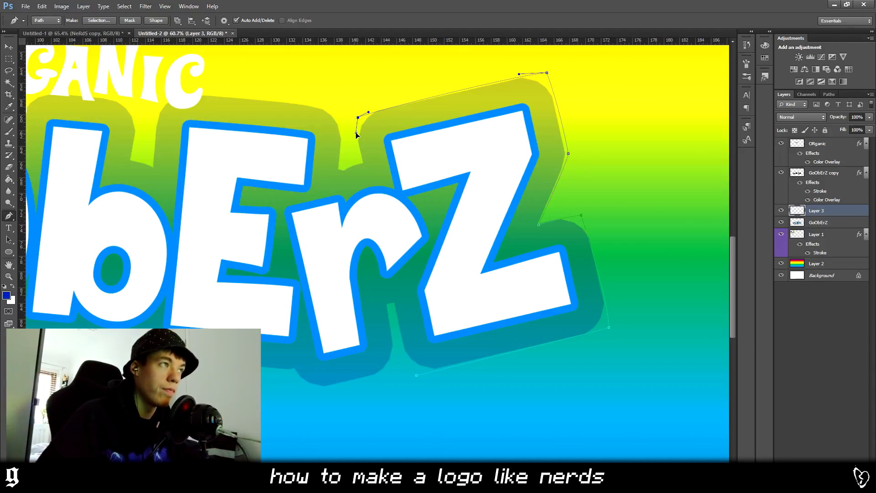
drag(353, 162, 353, 163)
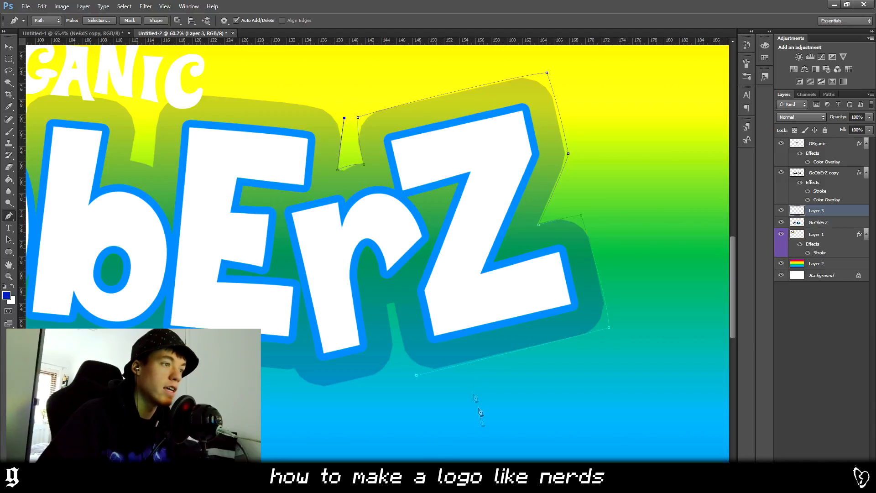
Continue the path over the top of the E's outline, through the notch beside it and across the top of the b.
drag(473, 470, 440, 469)
click(298, 95)
drag(299, 96, 286, 124)
click(283, 166)
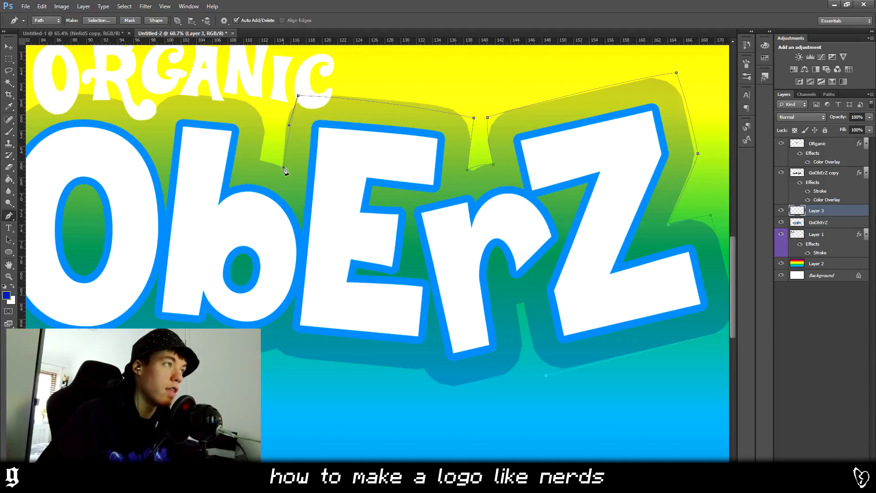
click(259, 160)
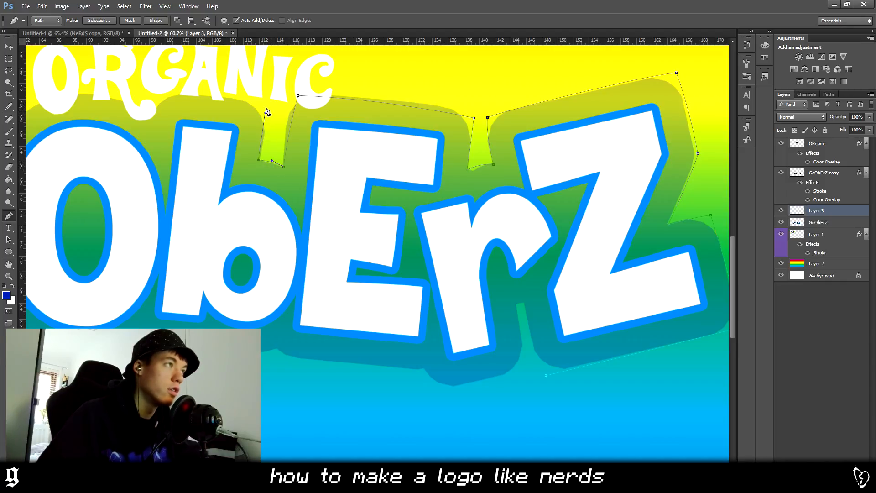
click(159, 97)
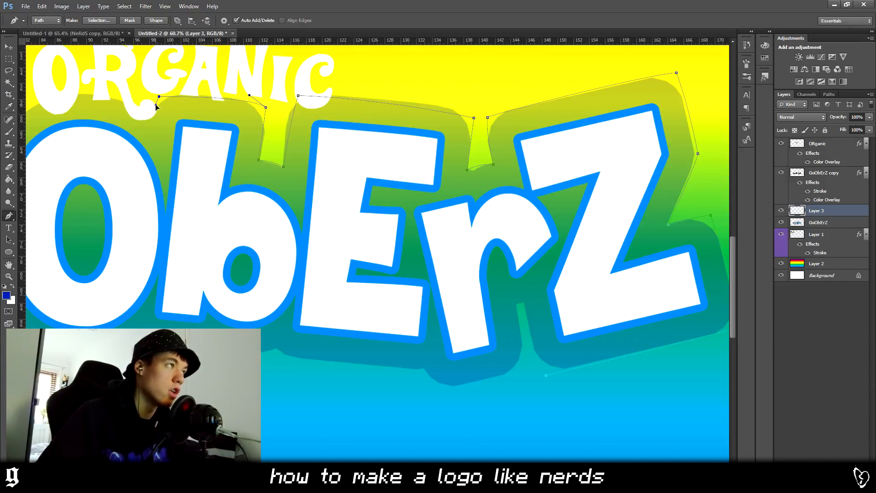
click(154, 110)
Curve the path over the tops of the big O and the small o to the notch beside the G.
scroll(368, 443, left, 5)
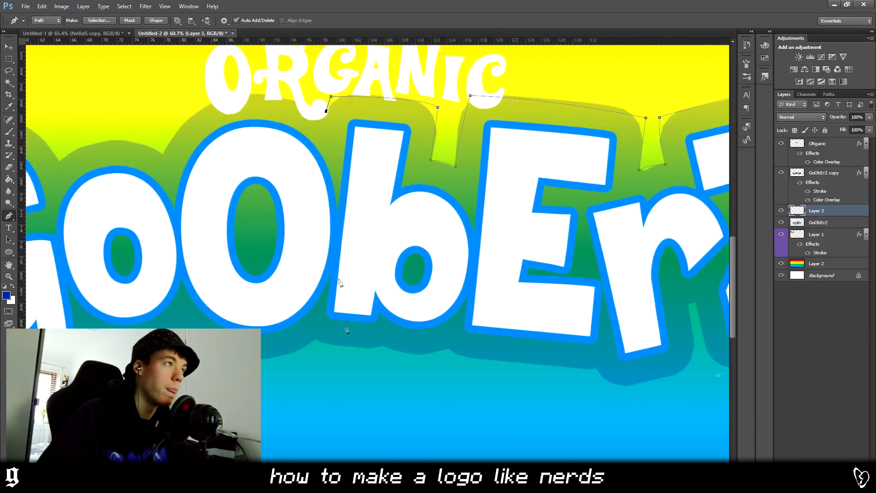
scroll(354, 131, left, 5)
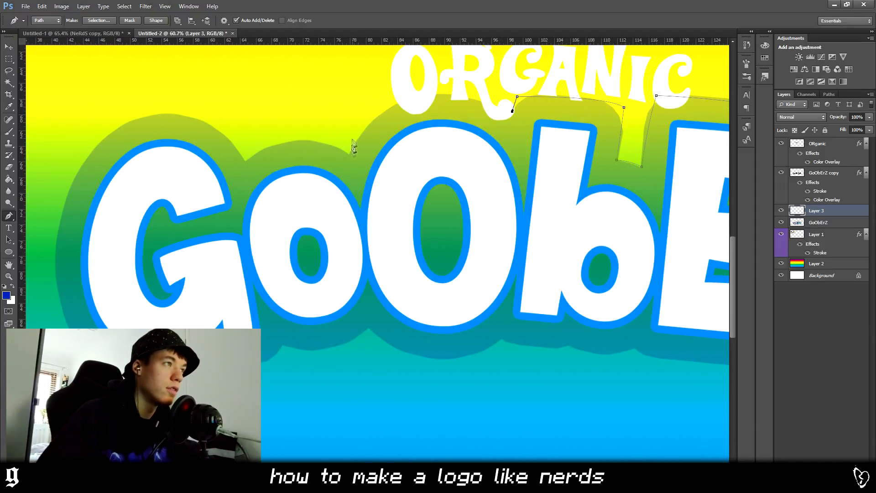
drag(349, 152, 310, 105)
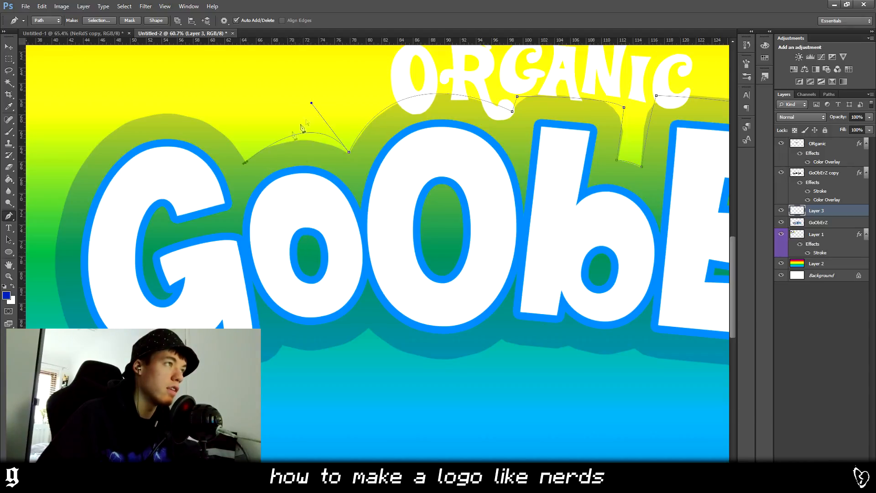
drag(311, 102, 303, 120)
drag(243, 162, 239, 174)
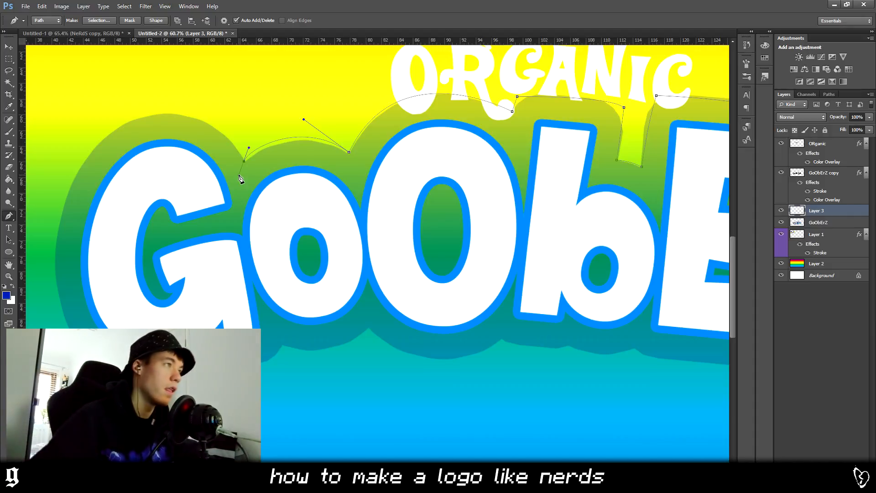
click(244, 161)
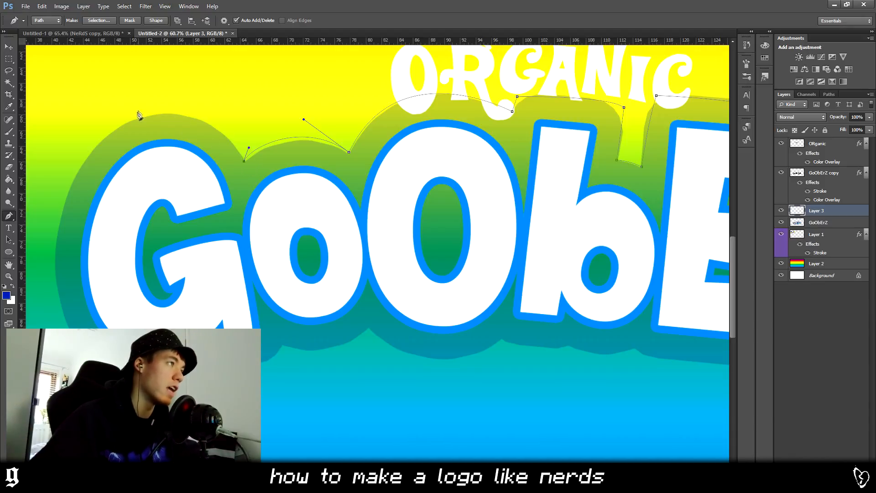
Carry the path over the top of the G, down its outer side and around its lower edge.
drag(116, 127, 78, 173)
scroll(80, 173, down, 1)
drag(139, 329, 158, 349)
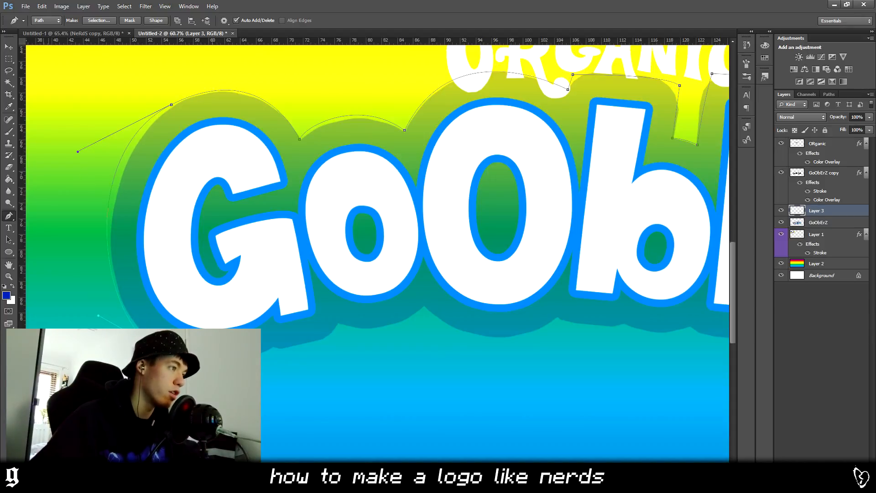
click(275, 344)
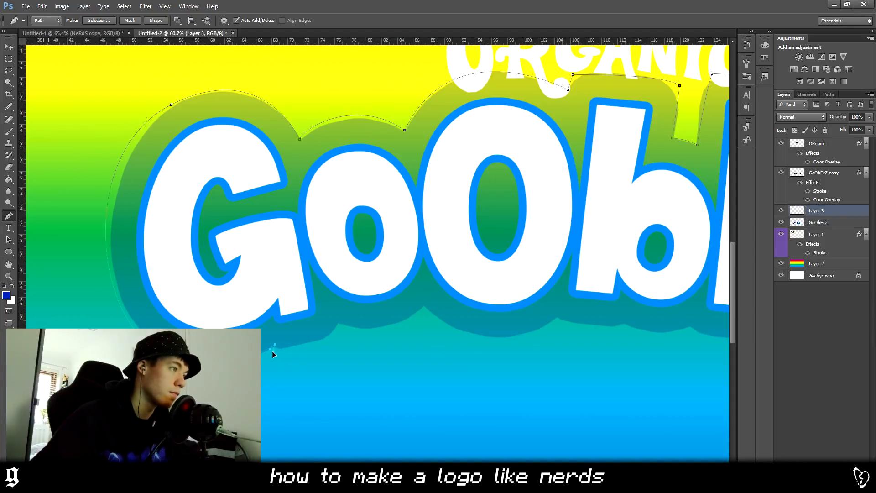
click(275, 351)
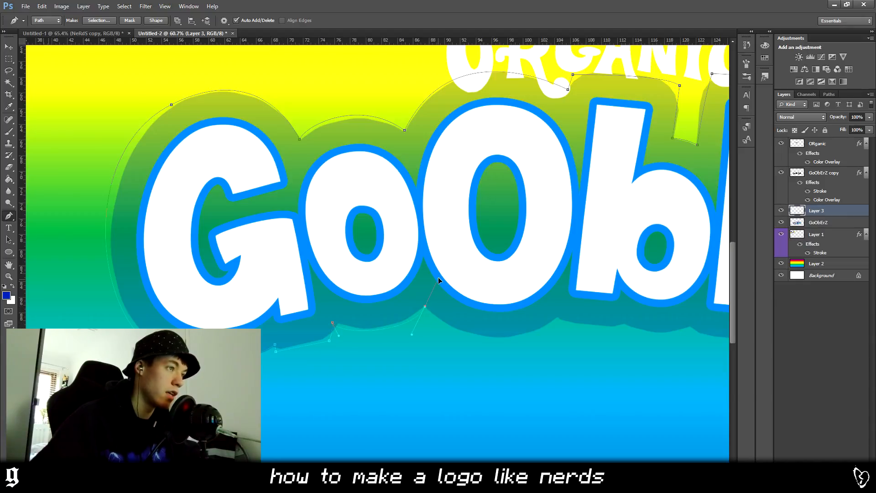
Continue the path along the lower outline of the big O and the b to the notch before the E.
drag(443, 322, 433, 341)
click(558, 316)
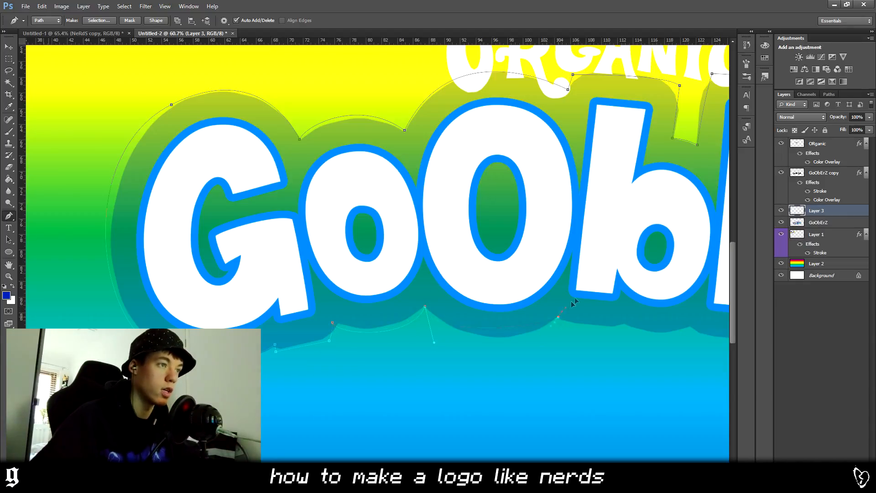
drag(557, 325, 571, 329)
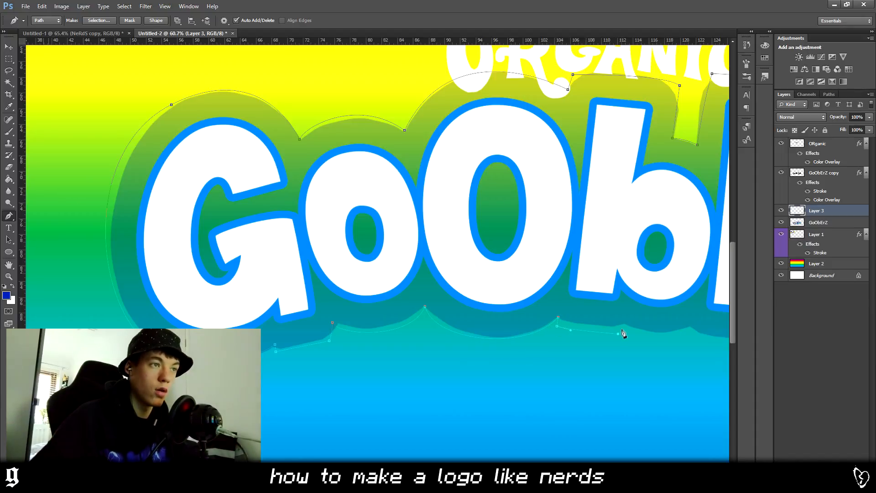
scroll(411, 335, right, 5)
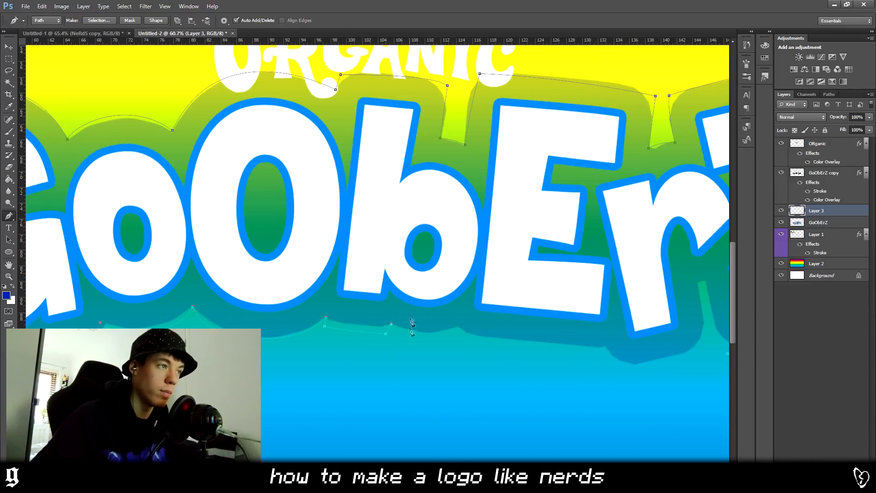
drag(480, 312, 459, 336)
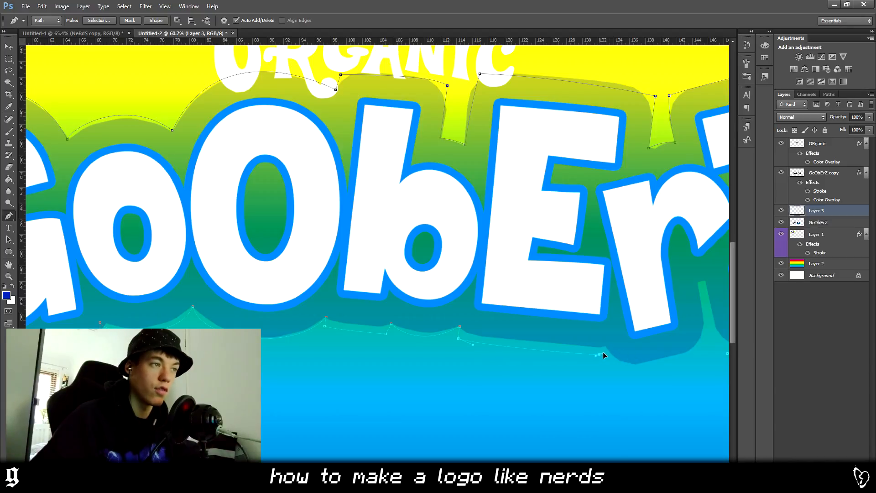
Carry the path beneath the E and around the foot of the r, and close it at the gap before the Z.
drag(606, 346, 608, 354)
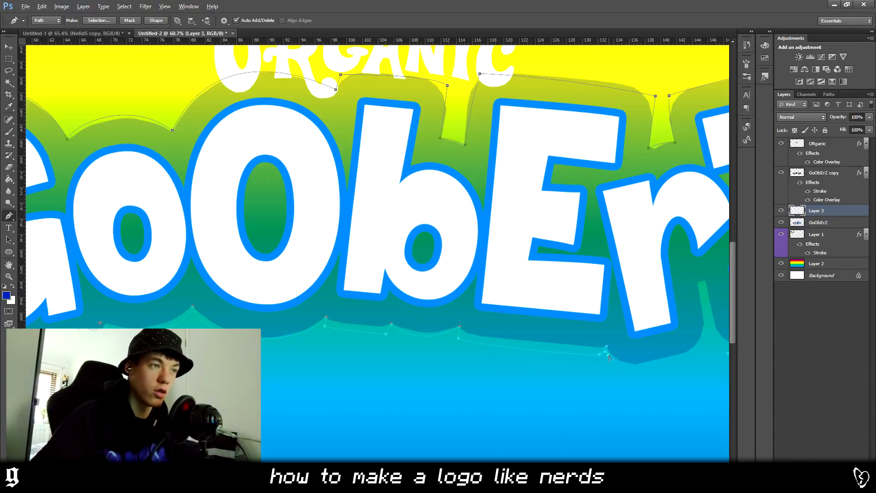
drag(615, 368, 624, 368)
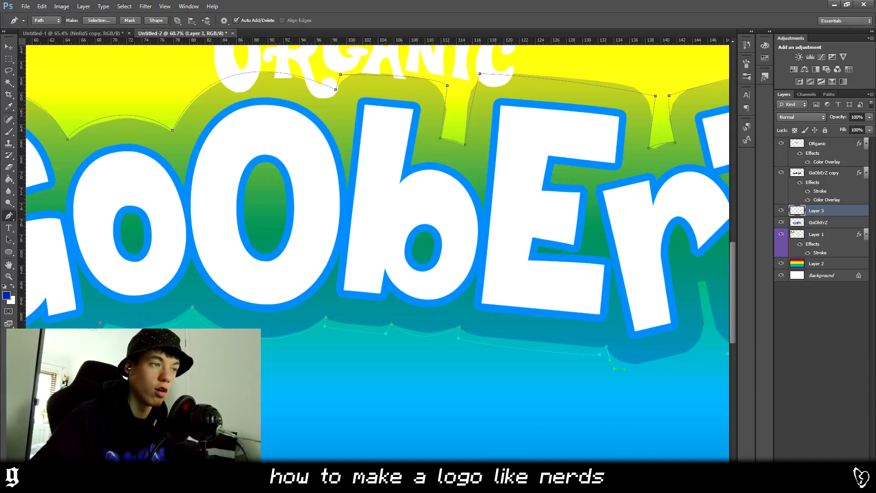
scroll(624, 368, right, 4)
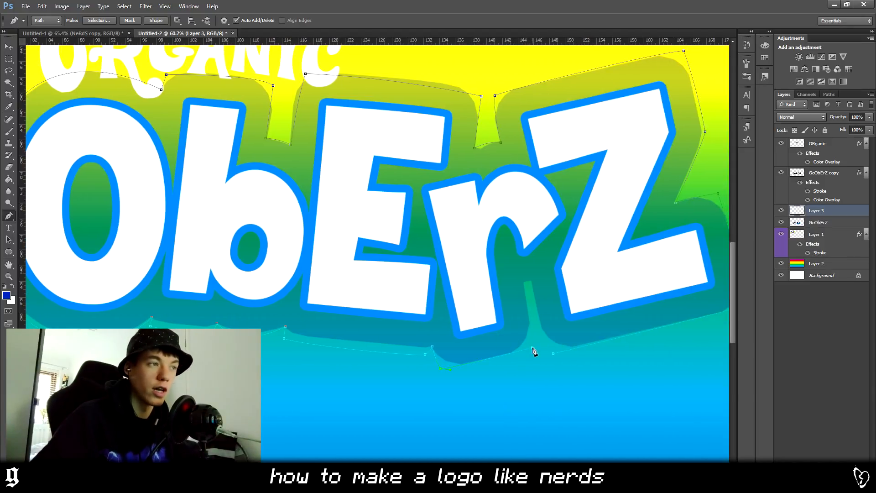
drag(534, 327, 534, 324)
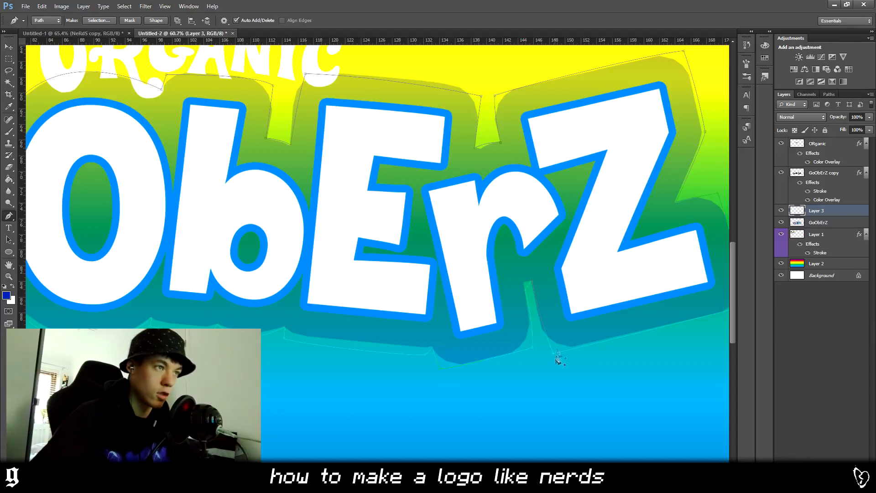
Convert the closed path into a selection, paint it solid dark blue on Layer 3 with the large brush, and deselect.
right_click(566, 303)
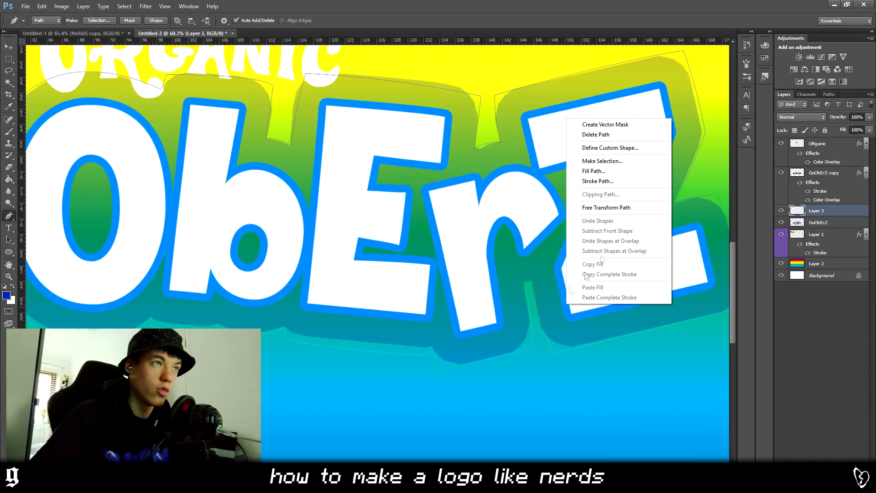
click(603, 161)
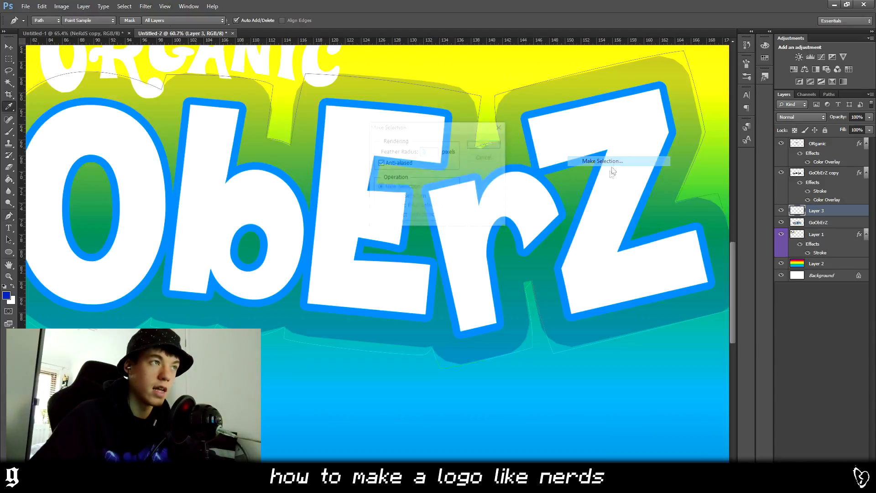
click(486, 146)
key(b)
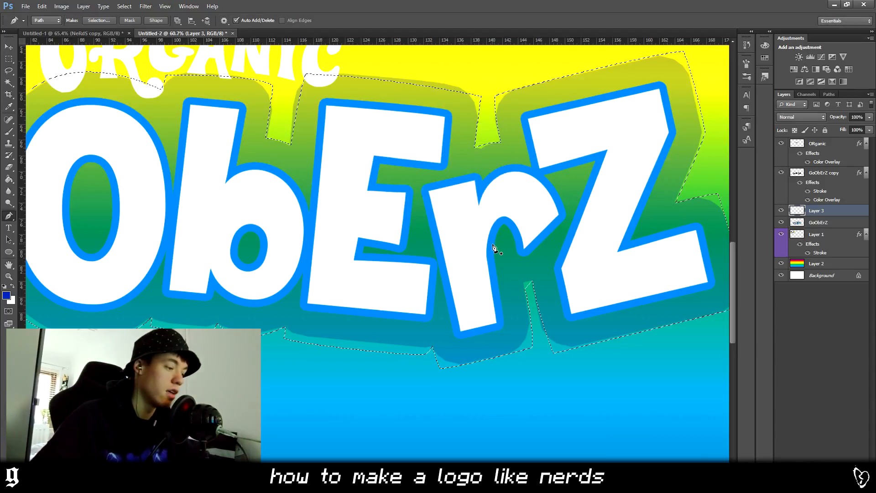
scroll(429, 269, down, 4)
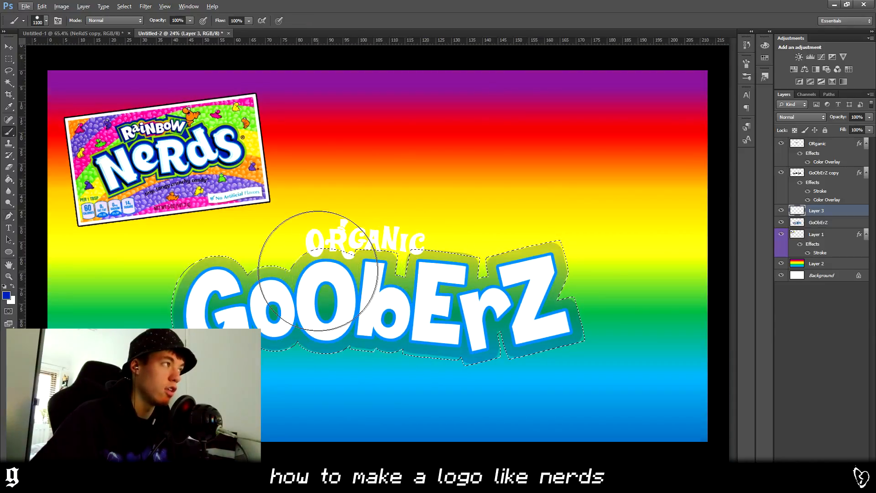
mouse_move(571, 333)
mouse_down()
mouse_move(472, 337)
mouse_move(570, 297)
mouse_move(605, 261)
mouse_move(572, 294)
mouse_move(406, 328)
mouse_move(396, 281)
mouse_move(230, 298)
mouse_move(114, 281)
mouse_up()
key(ctrl+d)
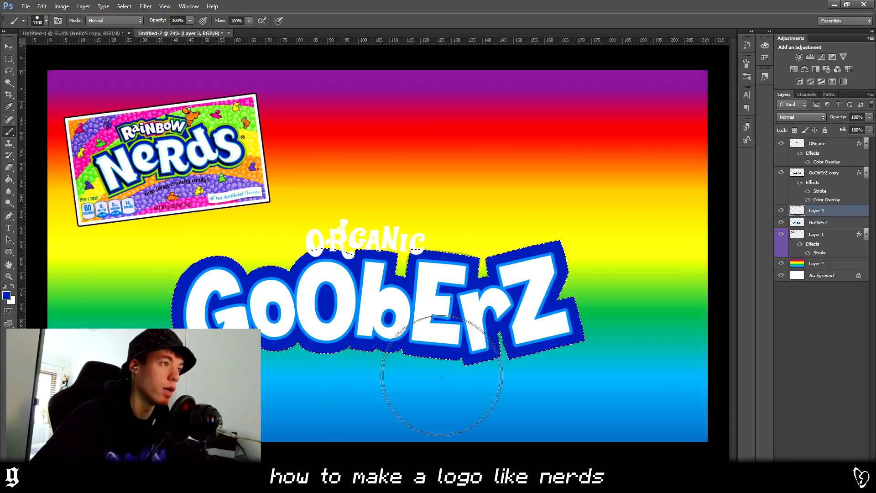
Give Layer 3 a thick outside stroke in lime green (99d810), sampled from the outline of the Nerds logo.
scroll(116, 340, up, 2)
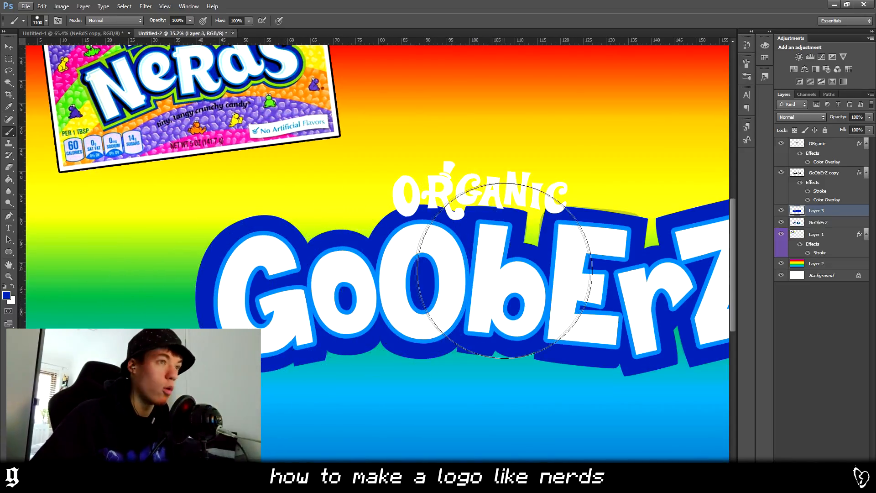
right_click(818, 210)
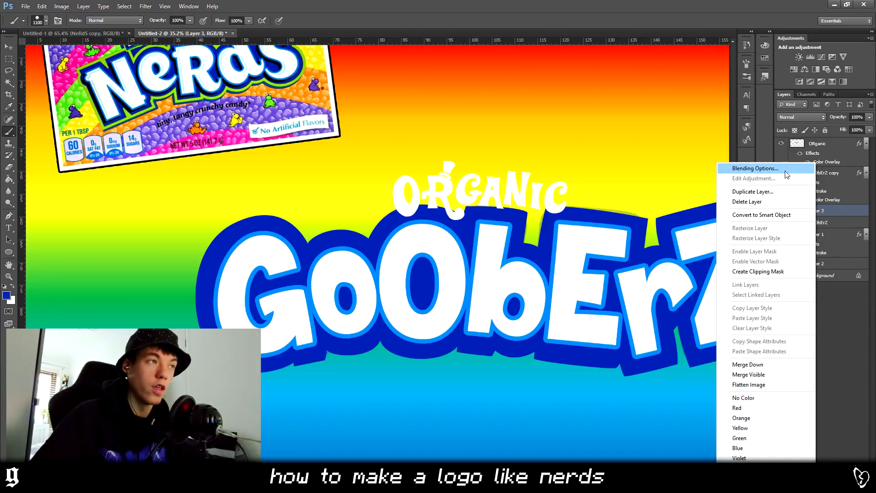
click(785, 169)
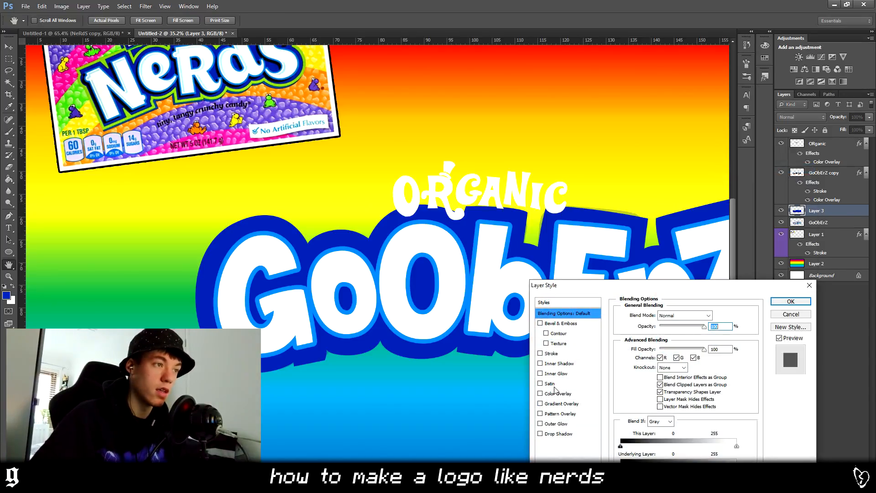
click(550, 354)
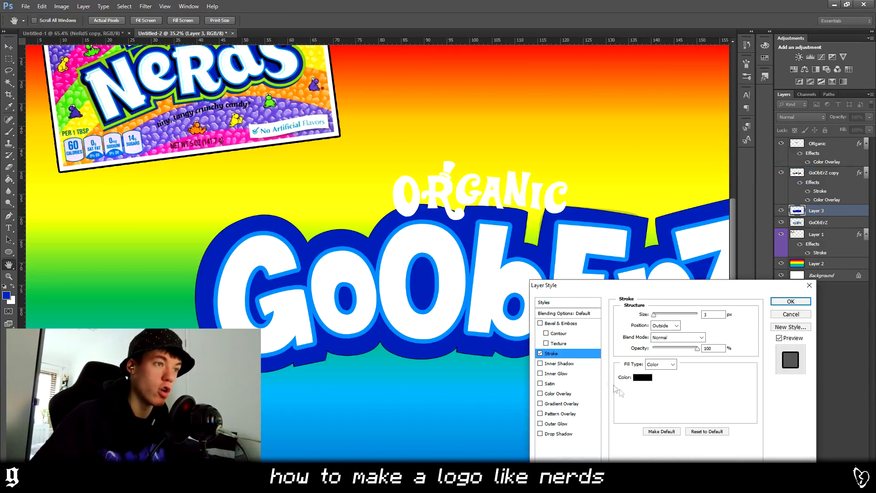
click(644, 379)
click(129, 115)
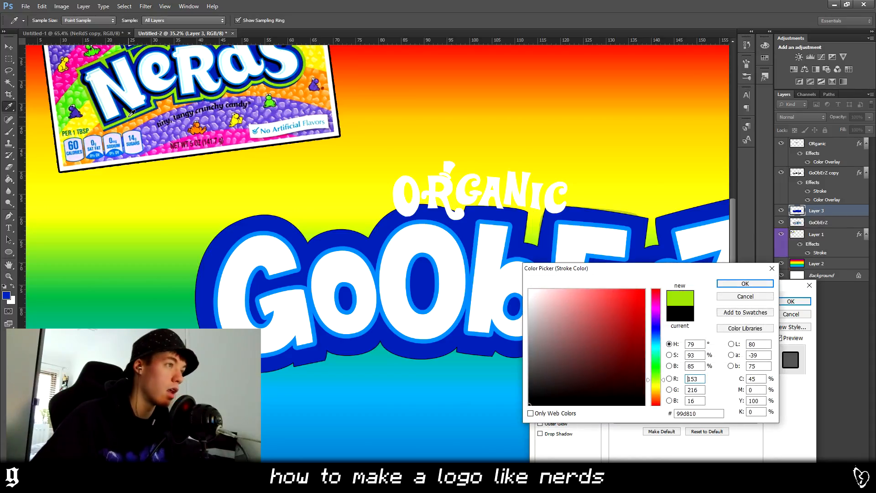
click(745, 283)
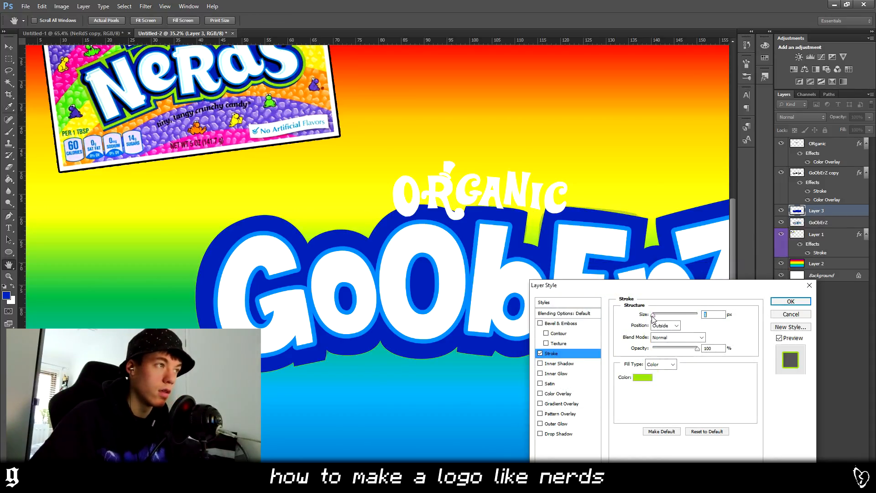
drag(657, 318, 663, 317)
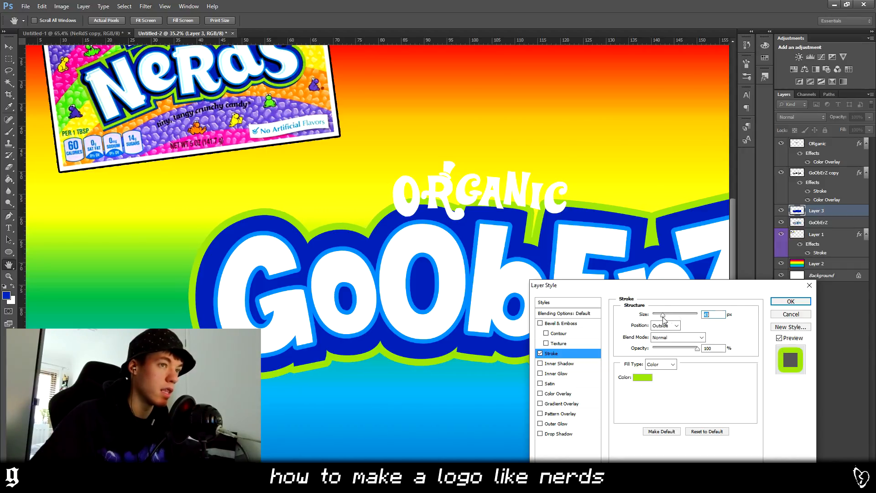
click(790, 302)
Compare the lettering with the Nerds box and add a Drop Shadow effect to the GoObErZ copy layer.
scroll(140, 102, up, 10)
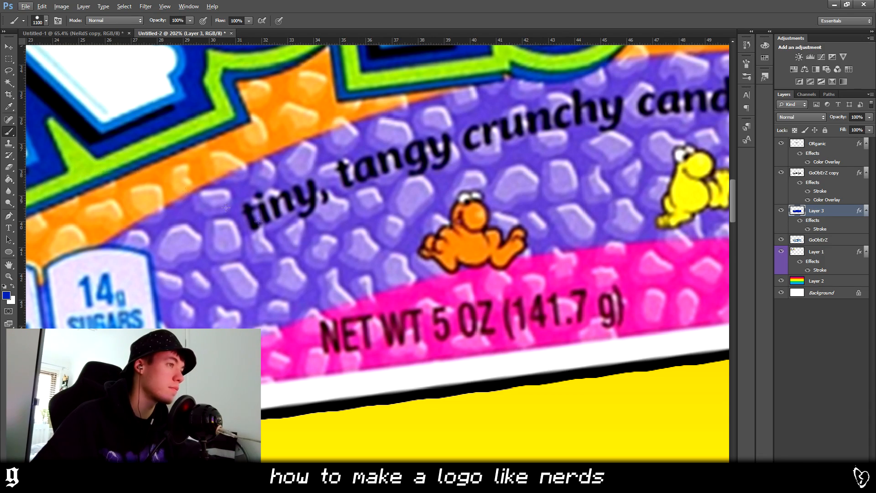
scroll(155, 176, down, 10)
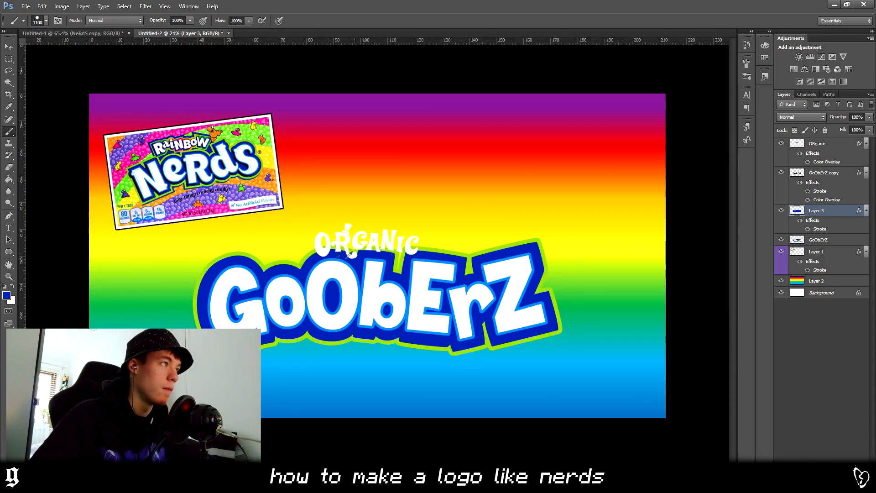
scroll(361, 253, up, 3)
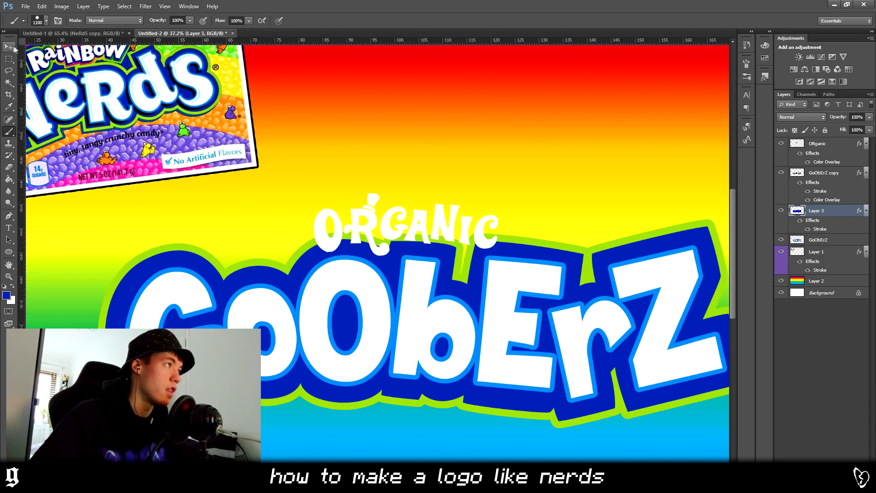
click(10, 47)
scroll(196, 270, down, 2)
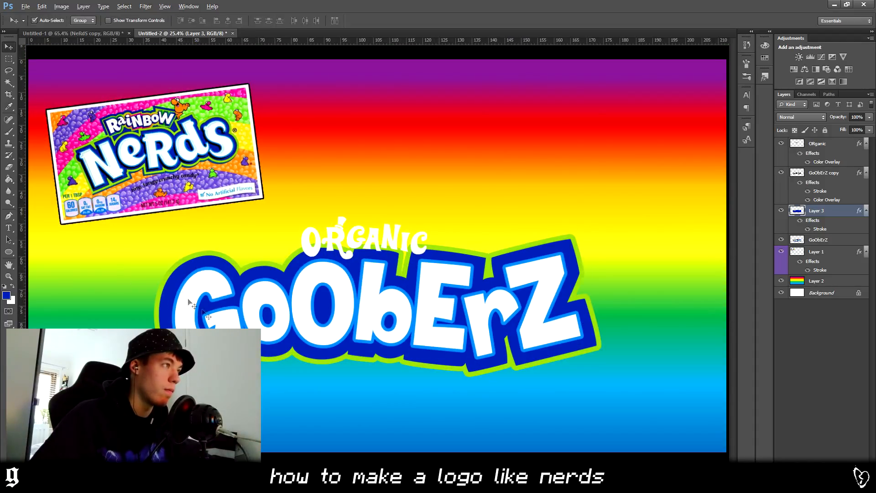
scroll(223, 310, up, 2)
scroll(353, 358, left, 1)
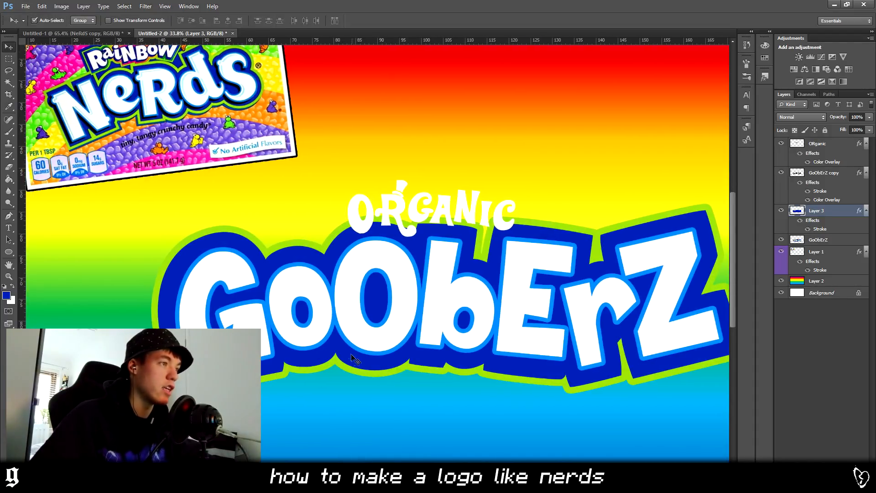
click(353, 331)
right_click(832, 176)
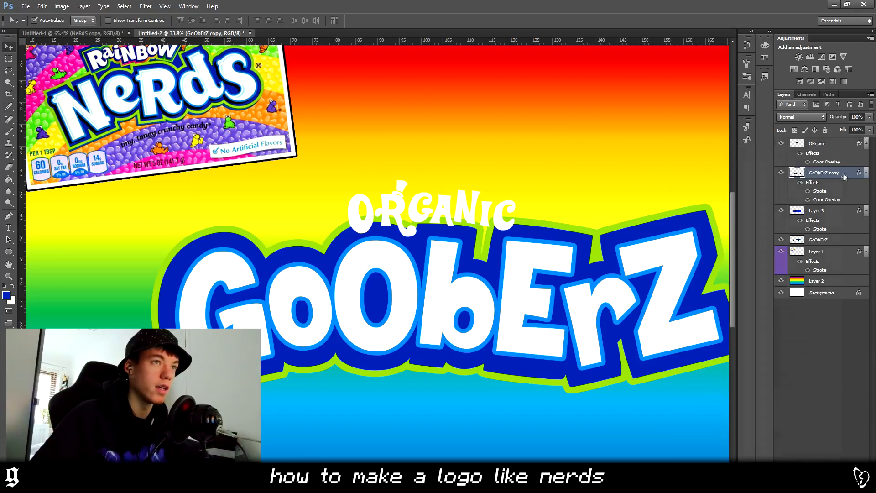
right_click(845, 176)
click(776, 169)
click(555, 434)
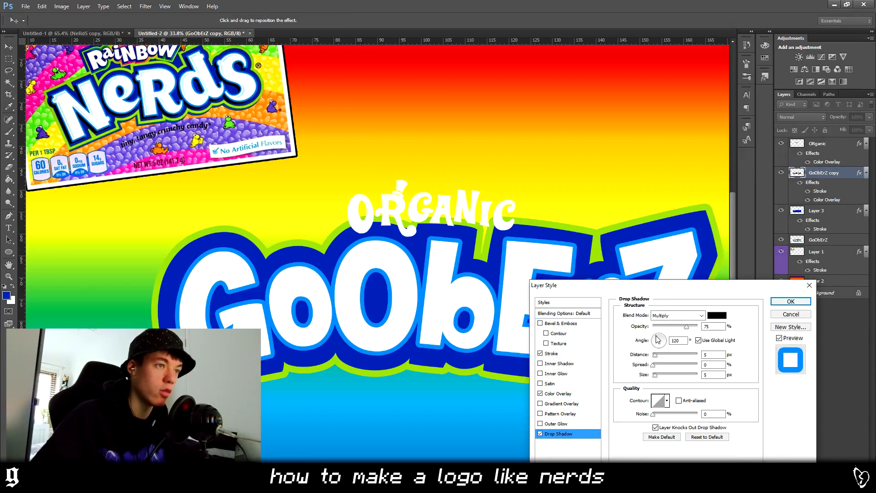
Set the drop shadow's angle to 55°, spread to 40%, size to 73 px and opacity to 100%.
drag(655, 334, 676, 325)
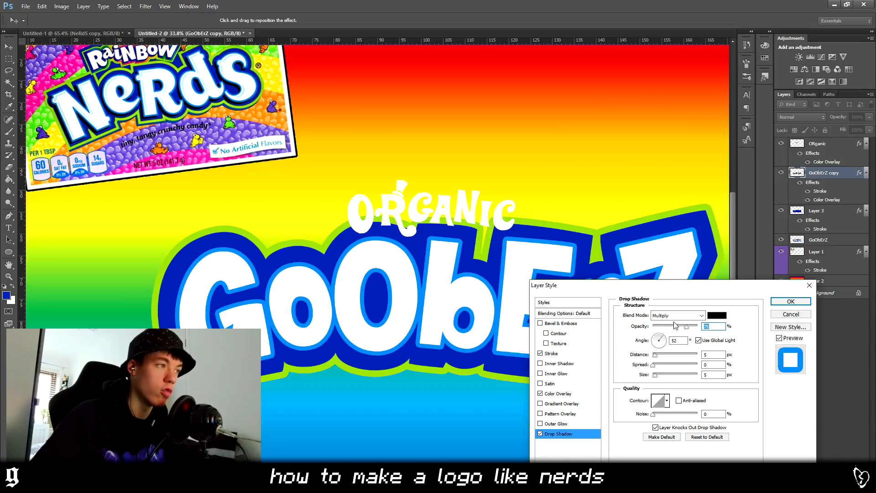
click(670, 365)
click(664, 375)
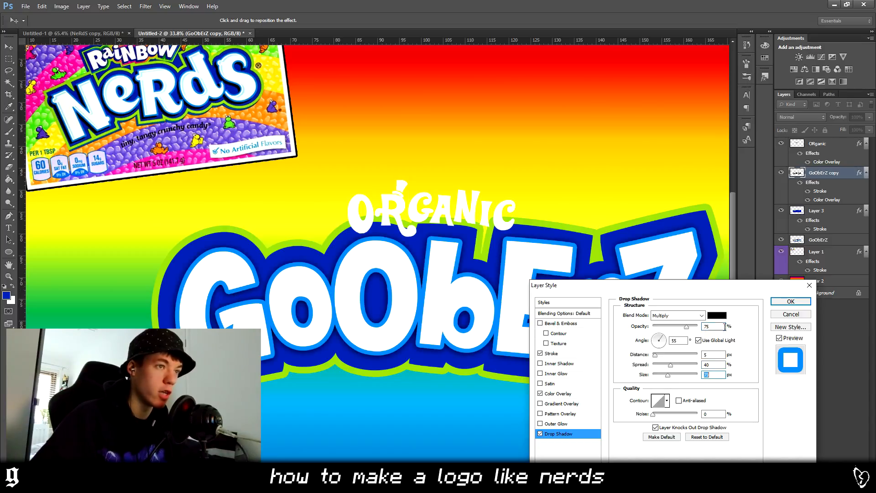
drag(690, 329, 706, 330)
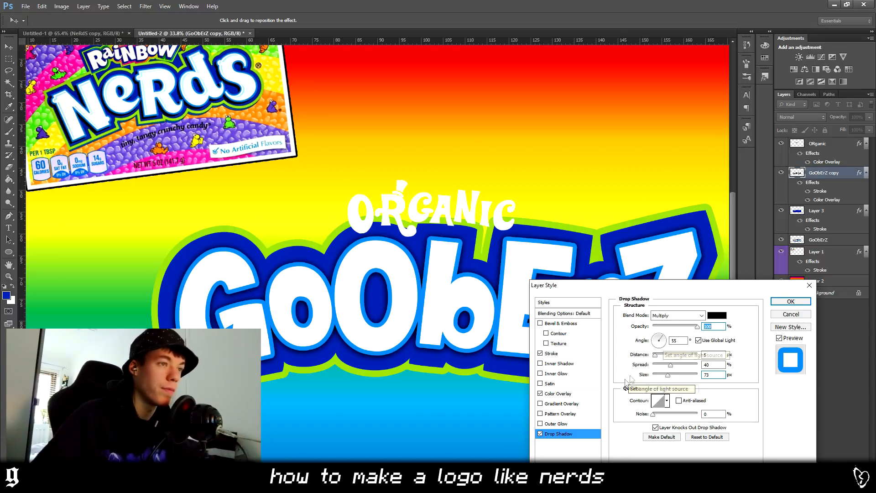
Set the drop shadow's spread to 77% and distance to 18 px, reduce its size slightly, and apply the effect.
drag(671, 365, 686, 366)
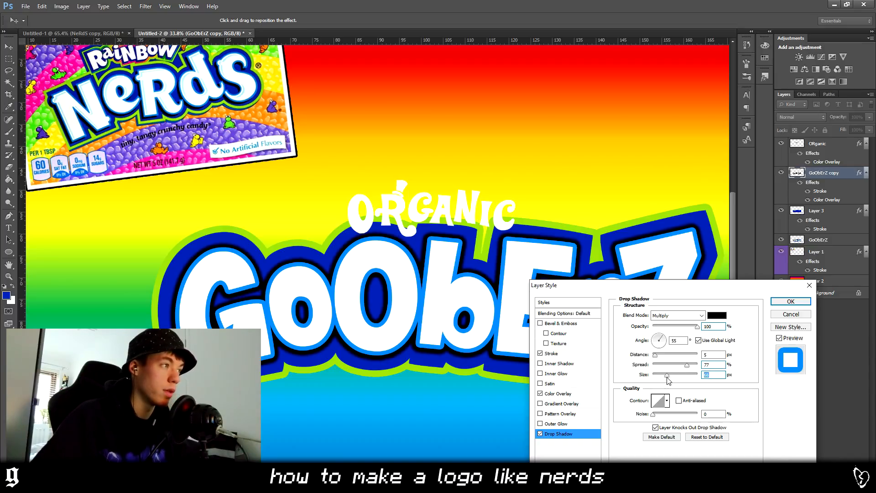
drag(659, 357, 663, 357)
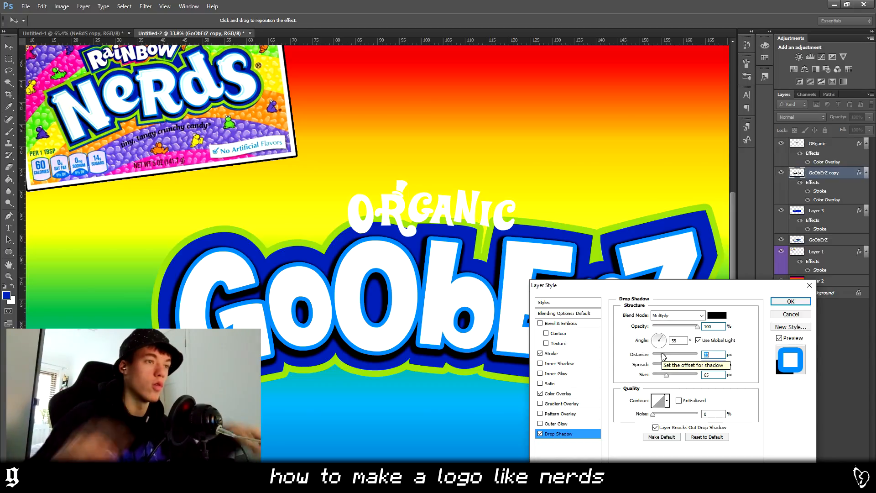
drag(664, 357, 635, 357)
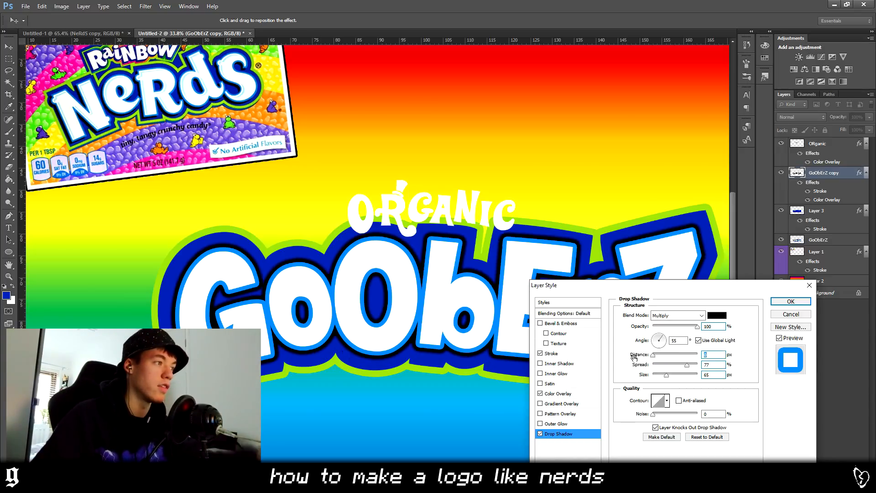
click(662, 357)
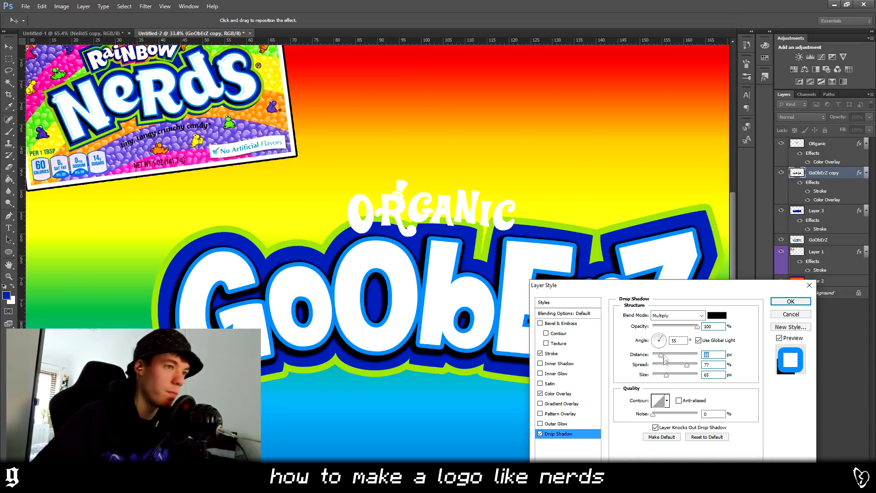
mouse_move(667, 375)
mouse_down()
mouse_move(674, 379)
mouse_move(666, 381)
mouse_up()
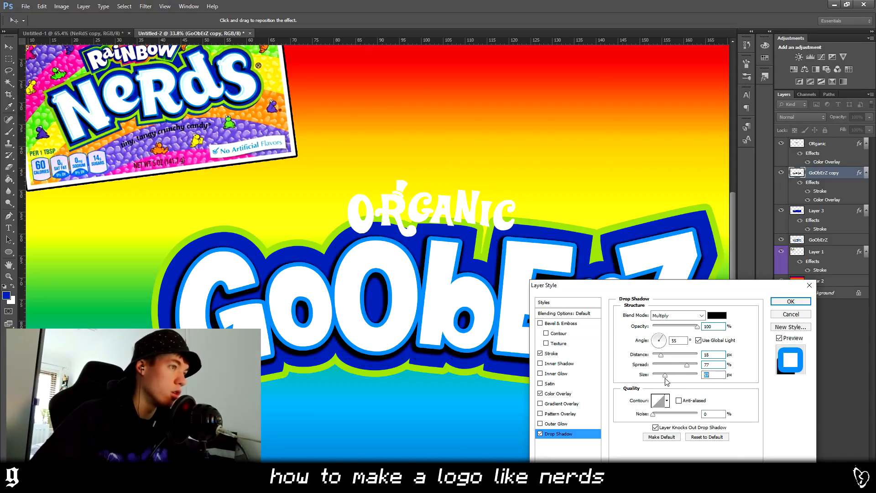
click(791, 304)
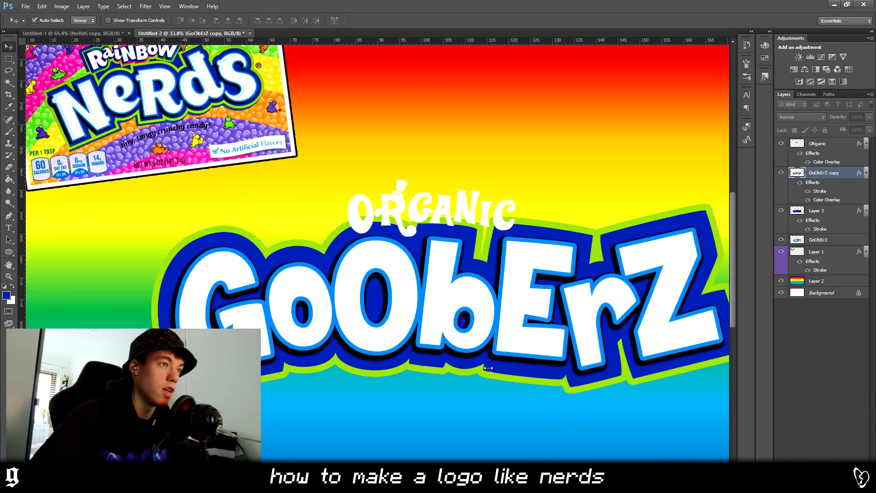
Select the ORganic lettering and examine how the Rainbow wording on the Nerds box is outlined.
scroll(485, 371, down, 3)
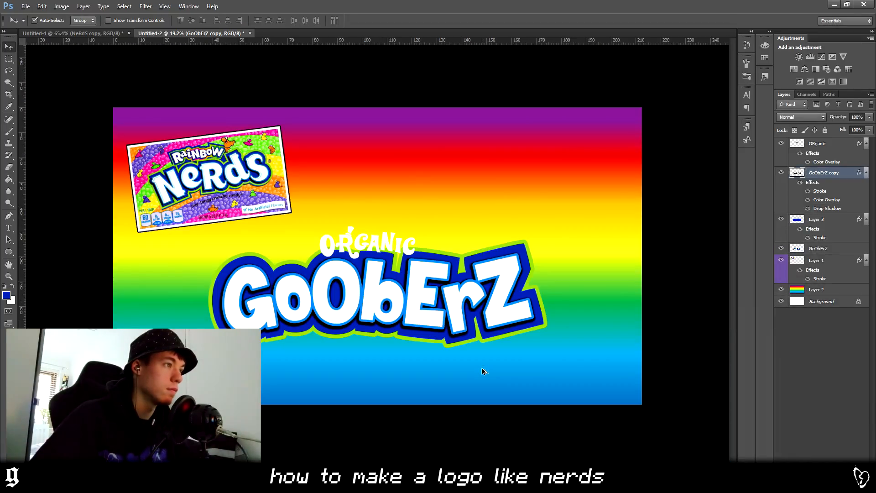
scroll(123, 297, up, 2)
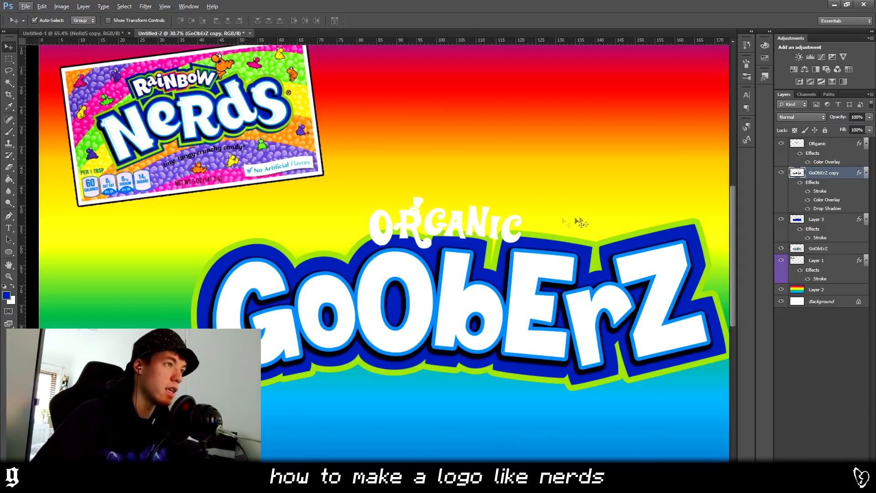
click(443, 216)
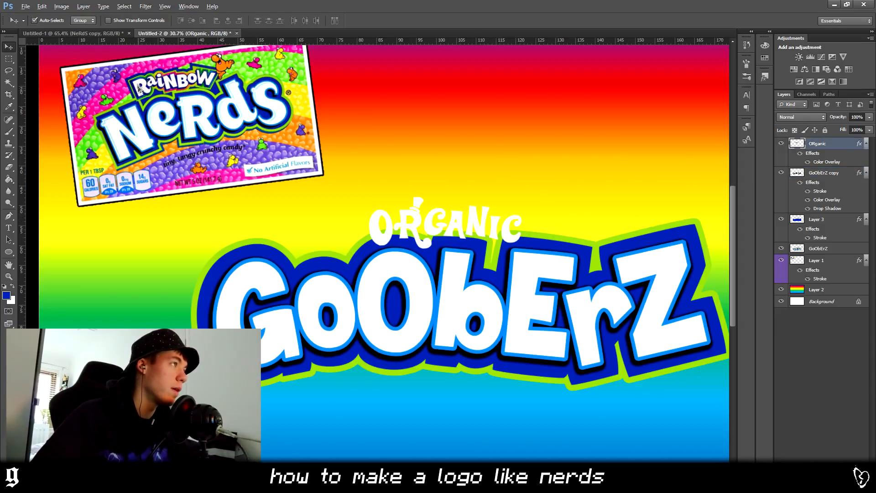
scroll(139, 87, up, 9)
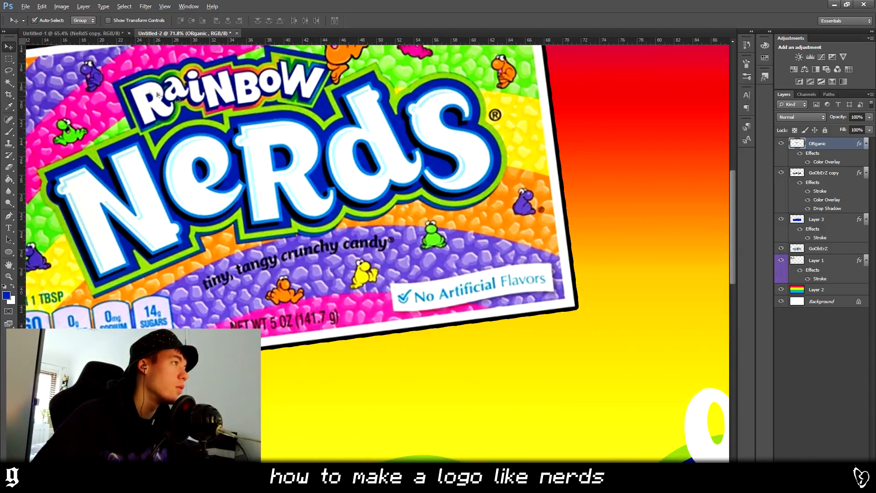
scroll(157, 95, up, 5)
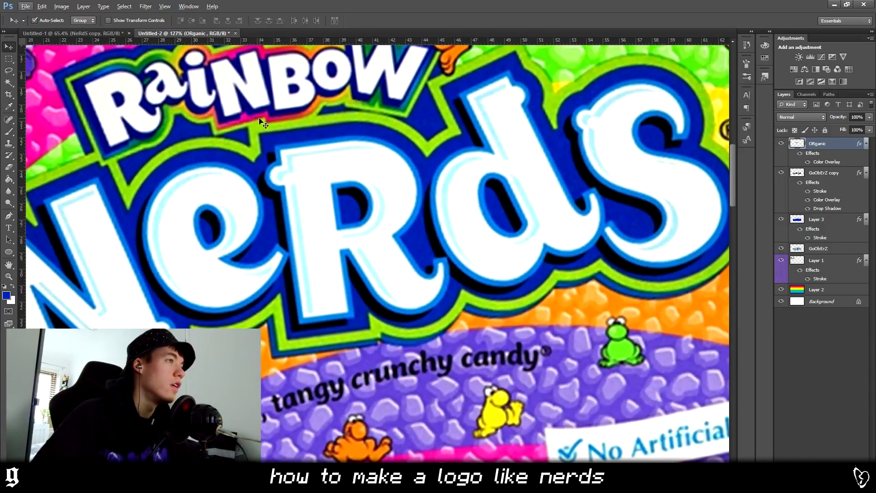
scroll(291, 218, down, 10)
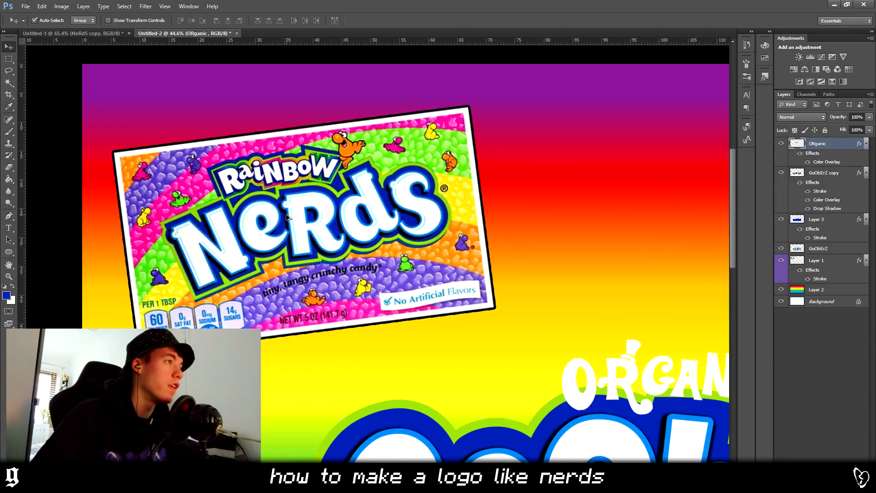
scroll(286, 217, down, 3)
scroll(280, 212, up, 2)
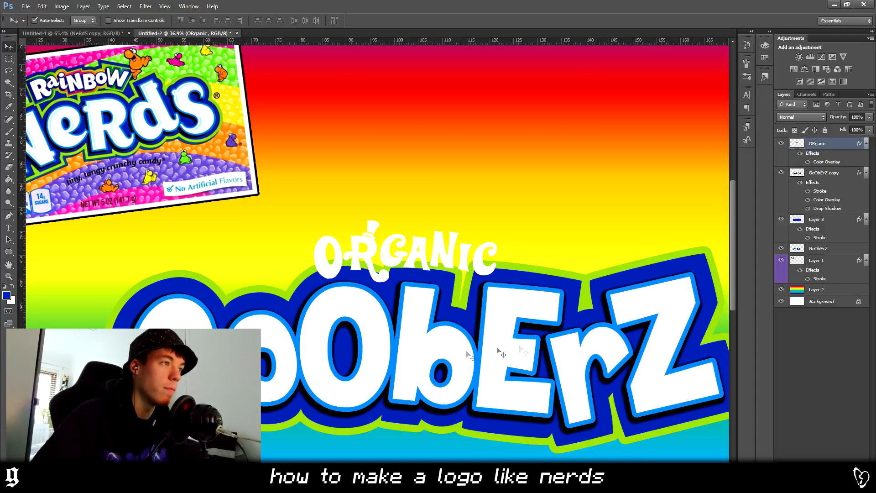
scroll(425, 292, down, 2)
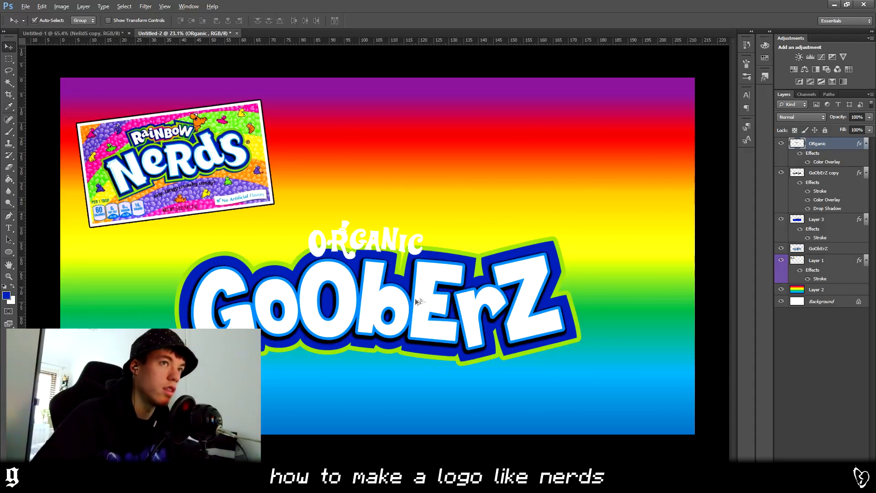
scroll(418, 301, up, 1)
Give the ORganic layer a thick outside stroke in dark blue (052288), darkened from the blue sampled in the GoObErZ outline.
right_click(818, 145)
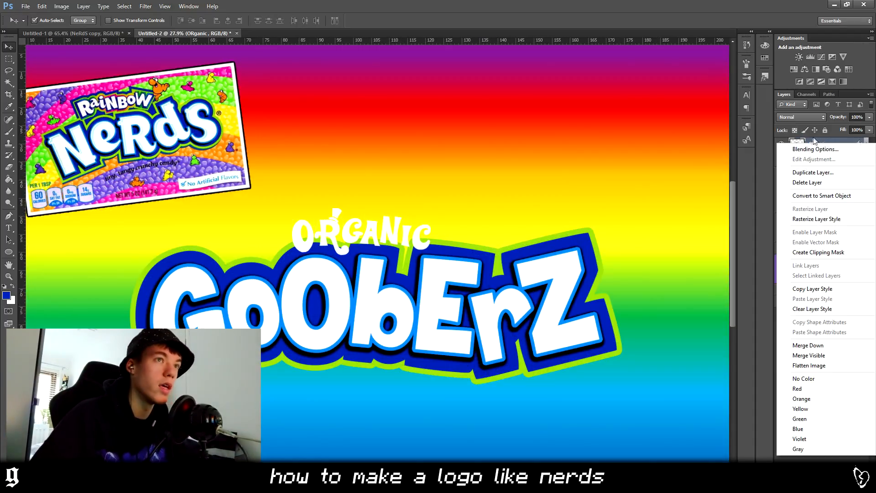
click(802, 150)
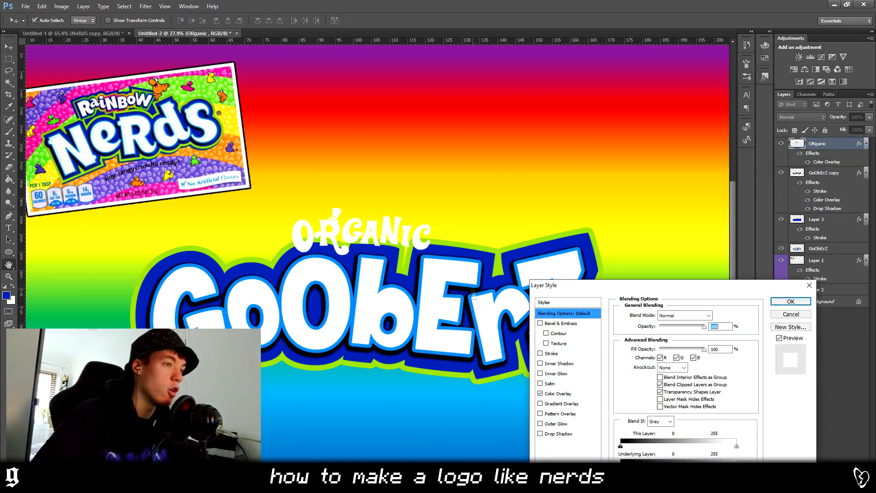
click(551, 353)
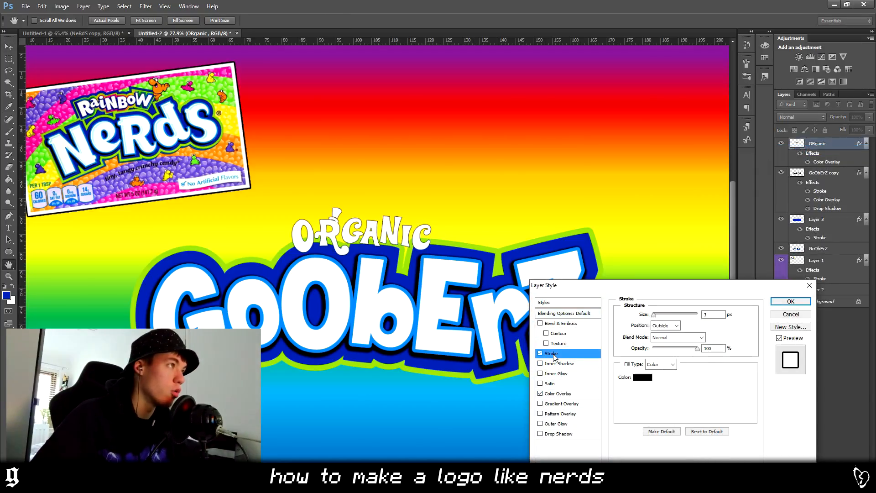
click(642, 377)
click(416, 288)
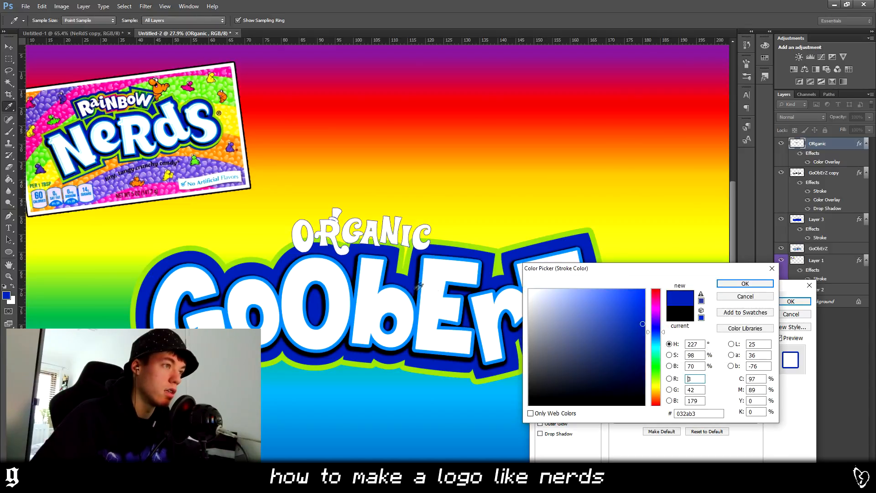
click(641, 343)
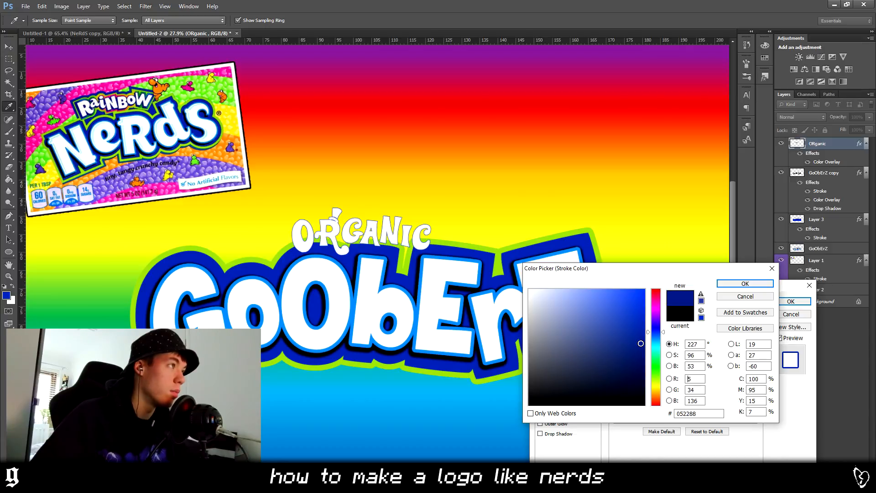
click(744, 284)
drag(656, 315, 663, 318)
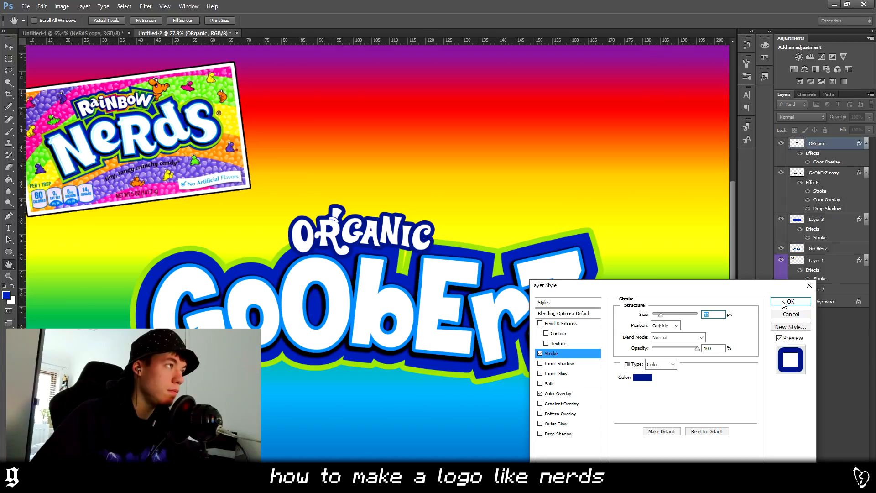
drag(662, 314, 660, 313)
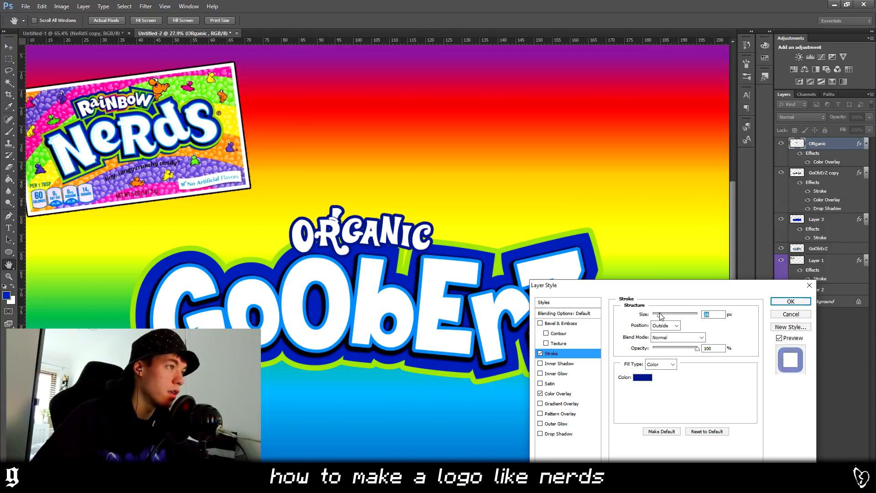
click(791, 301)
Save the document as Nerds Logo PSD in the Gooberz folder with Maximize Compatibility on.
scroll(81, 94, up, 12)
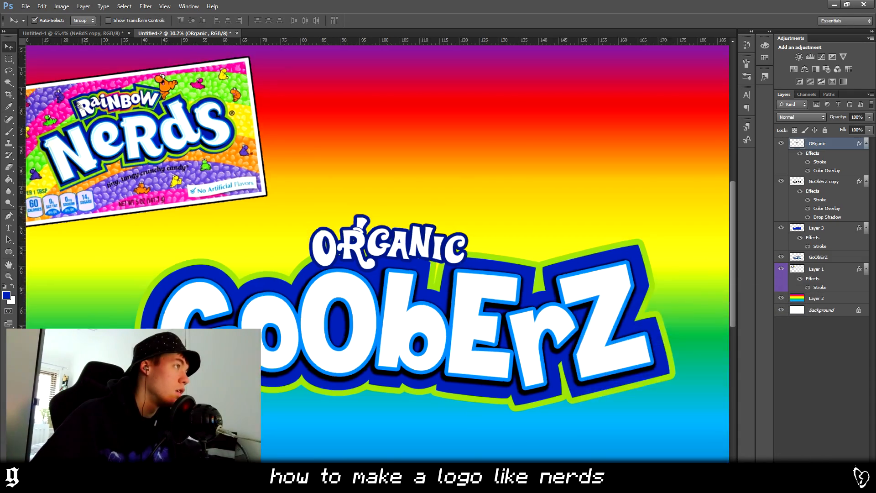
scroll(109, 126, down, 4)
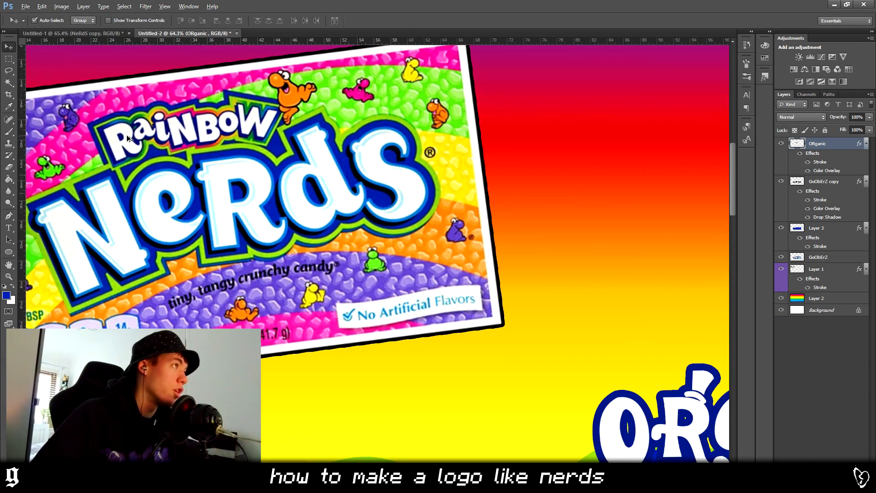
click(26, 8)
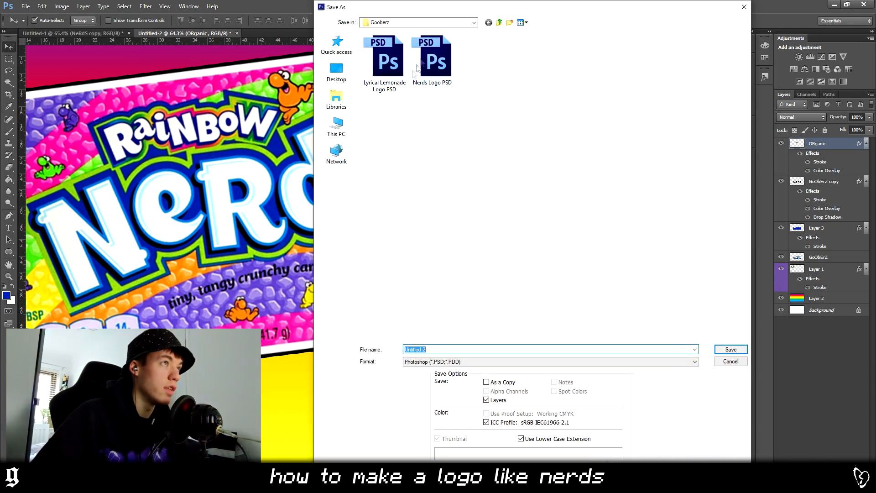
key(Escape)
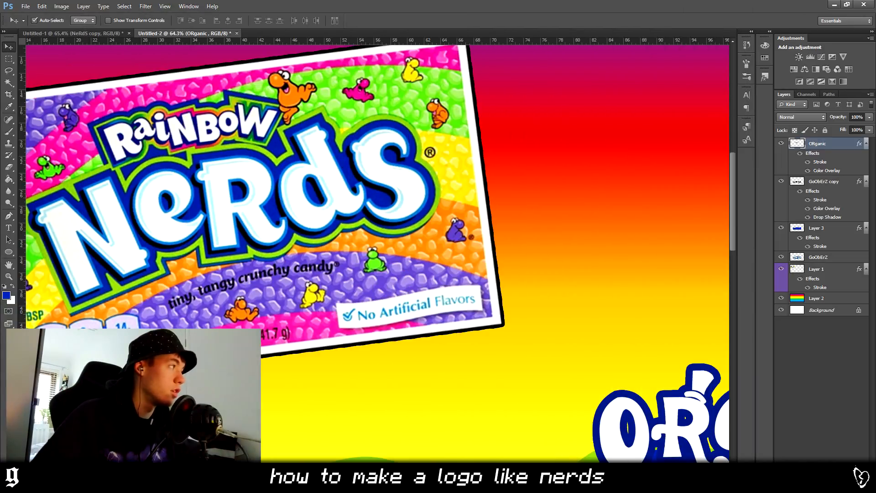
click(415, 183)
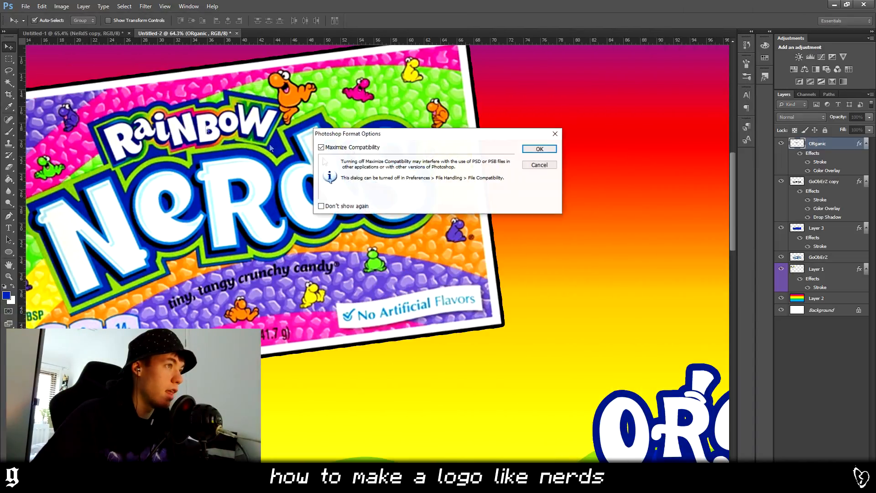
click(540, 147)
Review the whole logo and compare the outlined ORganic lettering with the Rainbow wording on the Nerds box.
scroll(405, 292, down, 5)
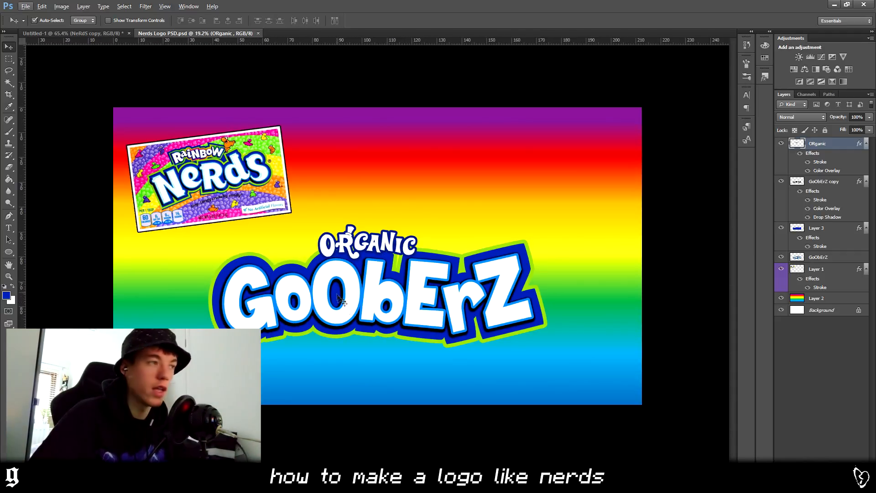
scroll(119, 263, up, 2)
scroll(119, 259, up, 1)
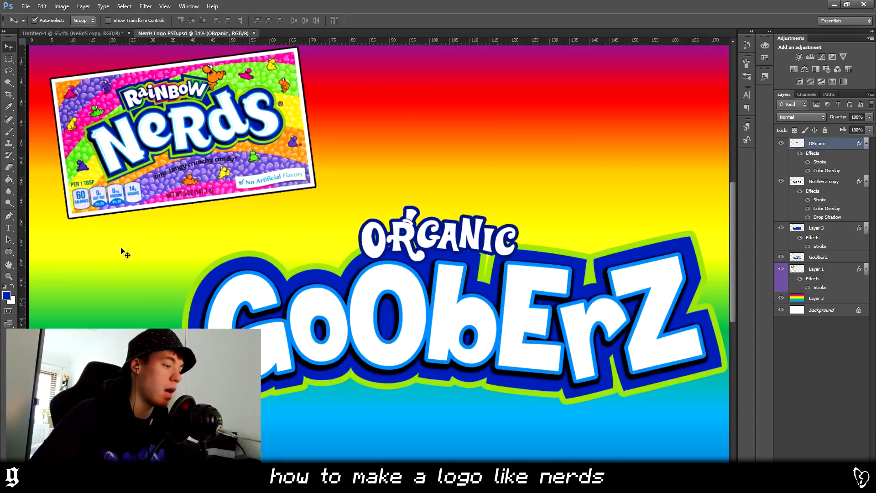
scroll(211, 259, up, 1)
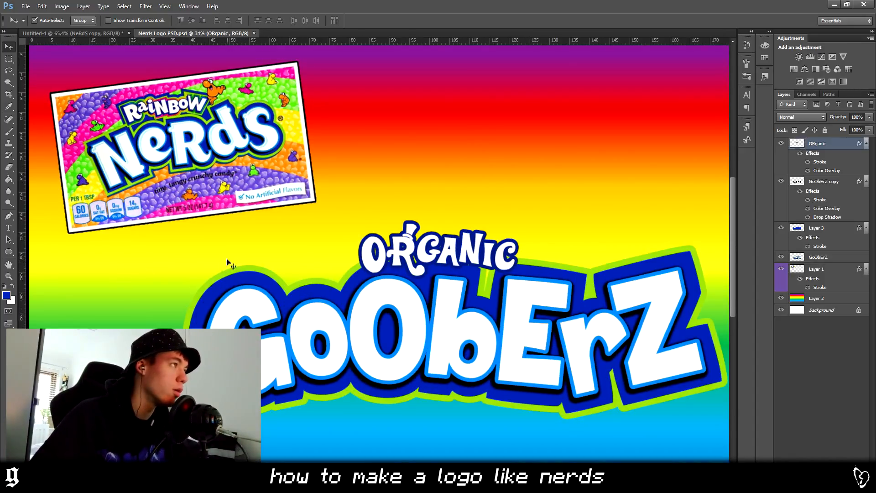
scroll(208, 250, up, 1)
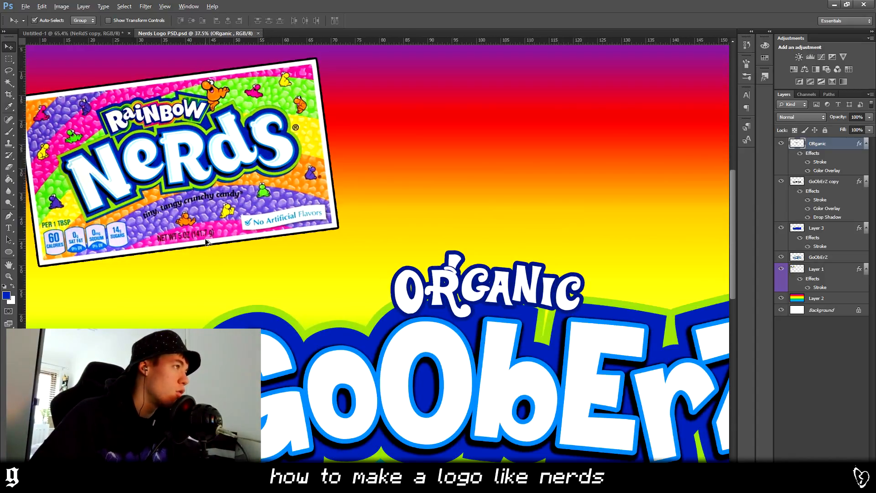
scroll(151, 137, up, 2)
scroll(142, 132, down, 2)
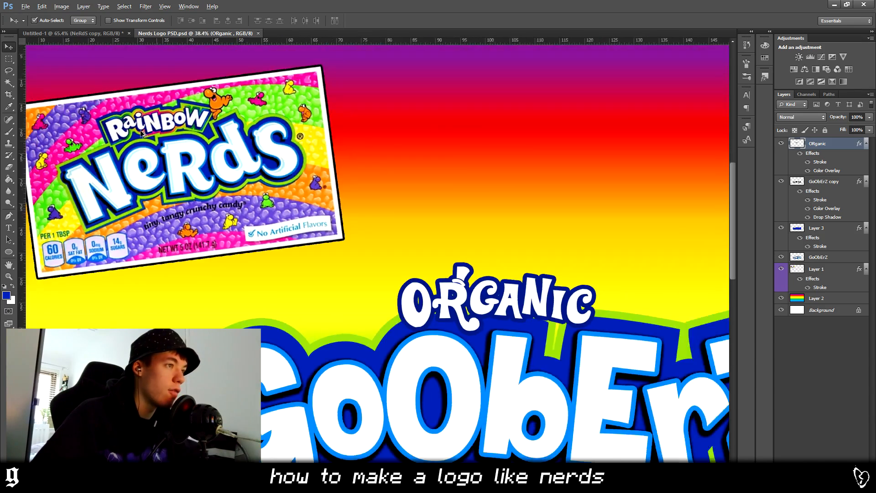
scroll(455, 268, up, 3)
Move the ORganic lettering up clear of GoObErZ, duplicate it in place, and offset the lower layer slightly down and left.
drag(454, 267, 458, 171)
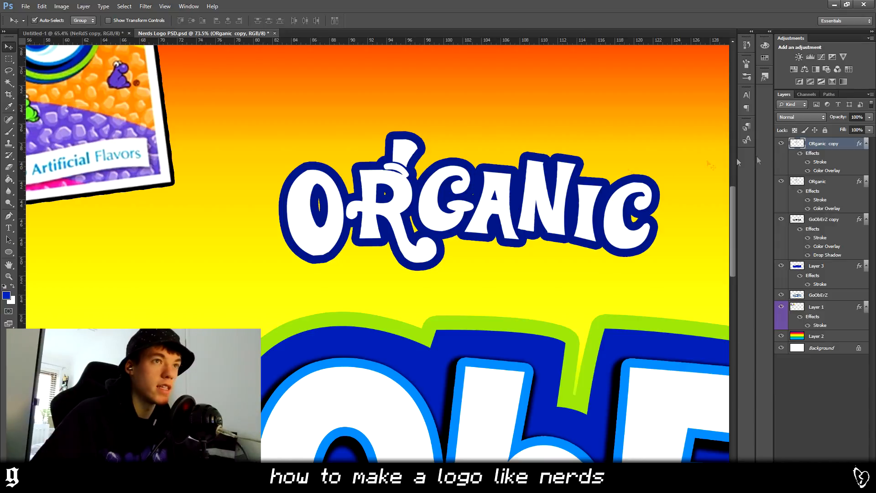
click(827, 185)
key(ctrl+t)
drag(573, 198, 569, 210)
key(Return)
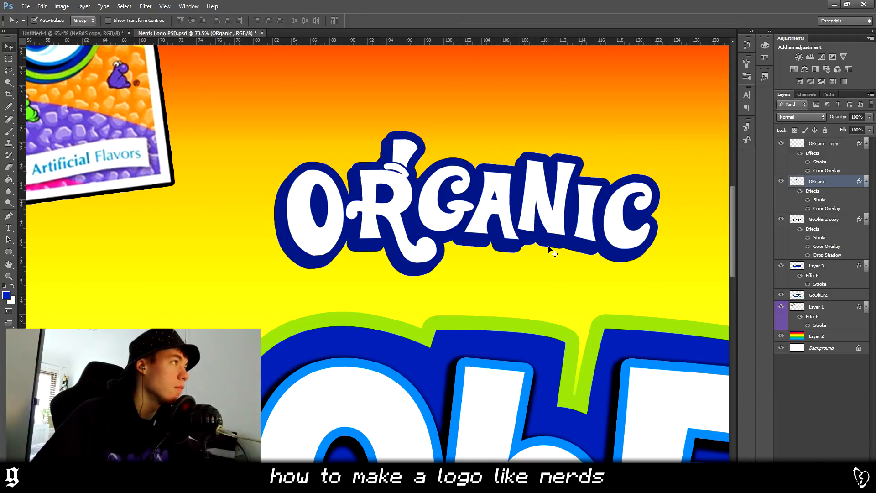
Compare the Rainbow and Nerds lettering outlines on the candy box with the outlined ORganic wordmark.
scroll(550, 249, up, 3)
scroll(432, 442, left, 5)
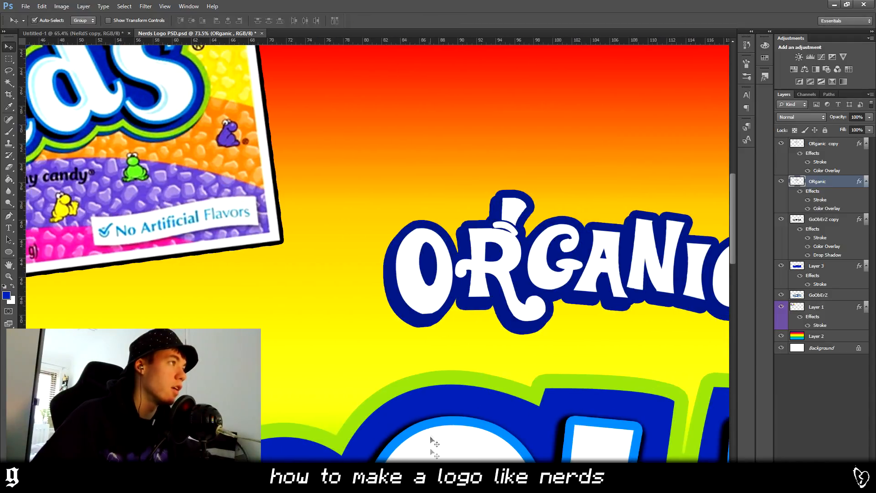
scroll(428, 388, down, 4)
scroll(319, 301, up, 2)
scroll(139, 170, up, 4)
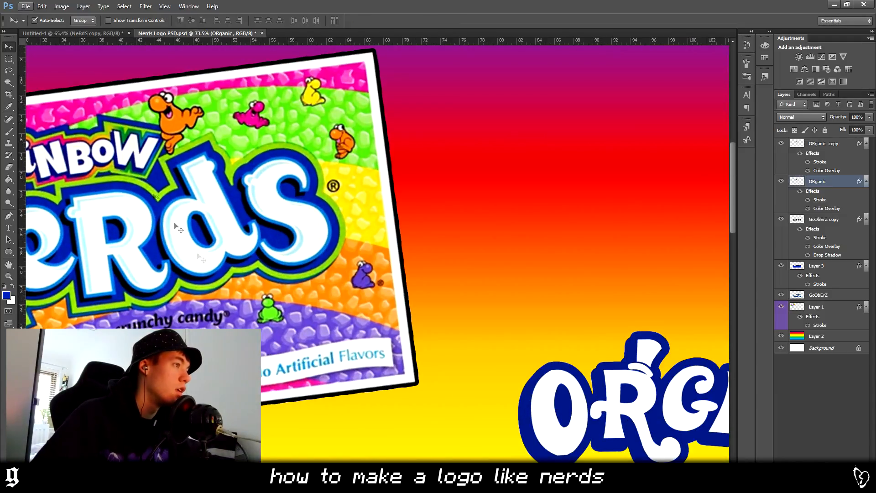
scroll(377, 251, left, 5)
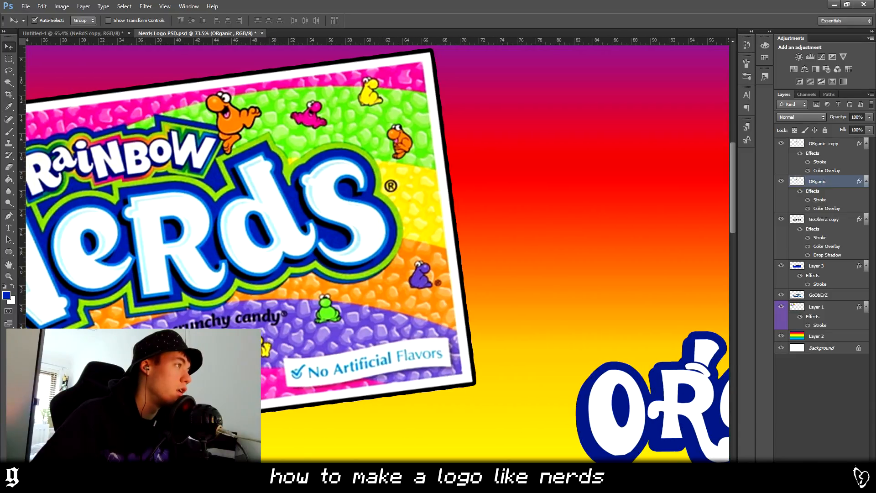
scroll(477, 410, right, 10)
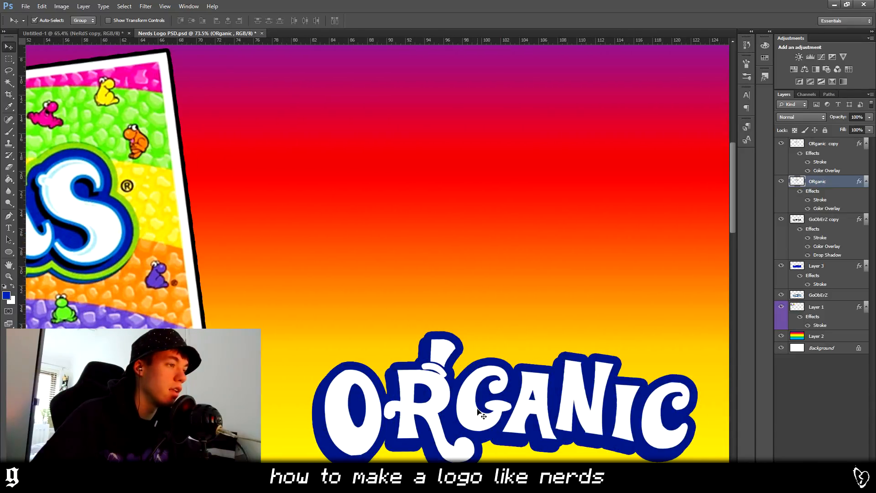
scroll(477, 411, down, 5)
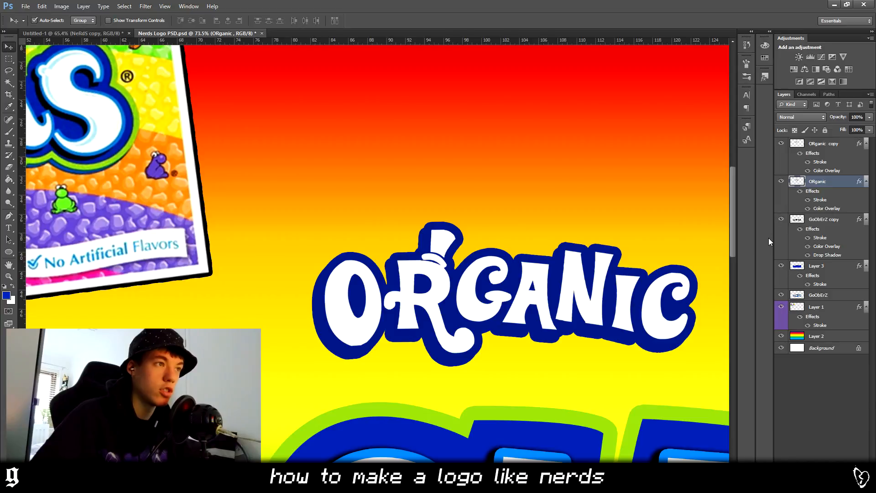
Rasterize the layer styles of both ORganic layers and merge them into a single layer.
ctrl+click(839, 148)
right_click(839, 149)
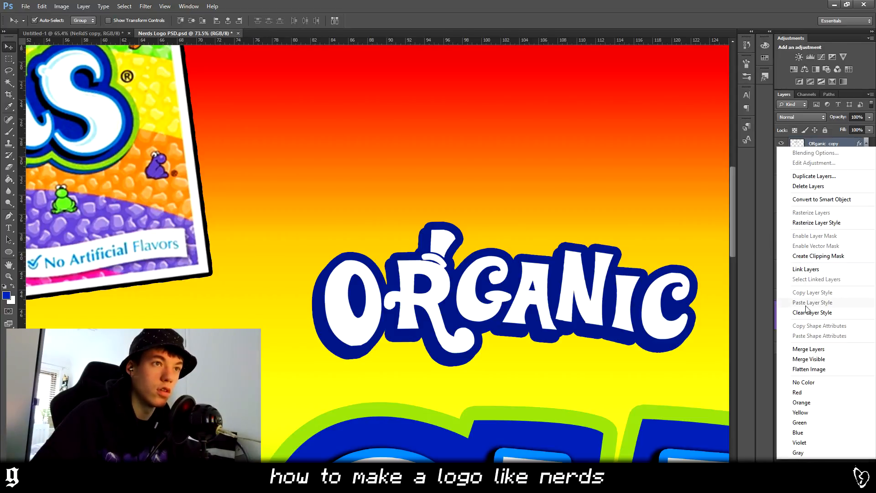
click(808, 224)
right_click(827, 157)
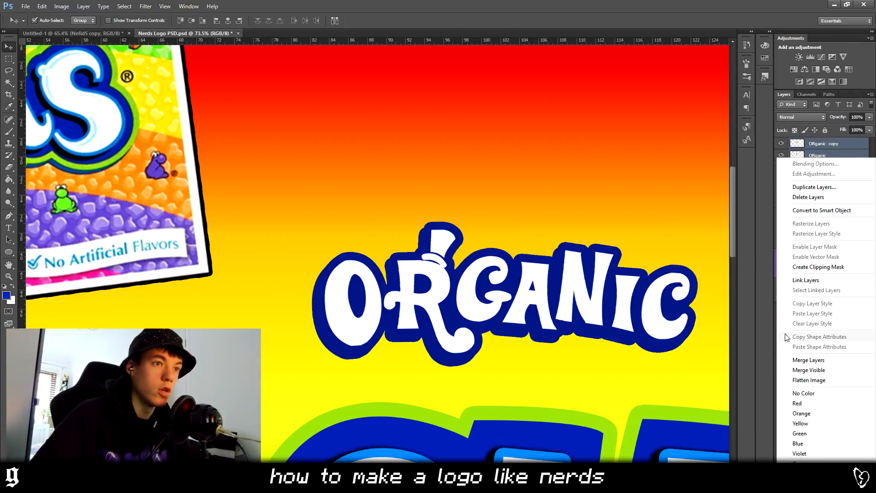
click(796, 360)
Switch to the Magic Wand tool with the merged ORganic layer active.
click(9, 83)
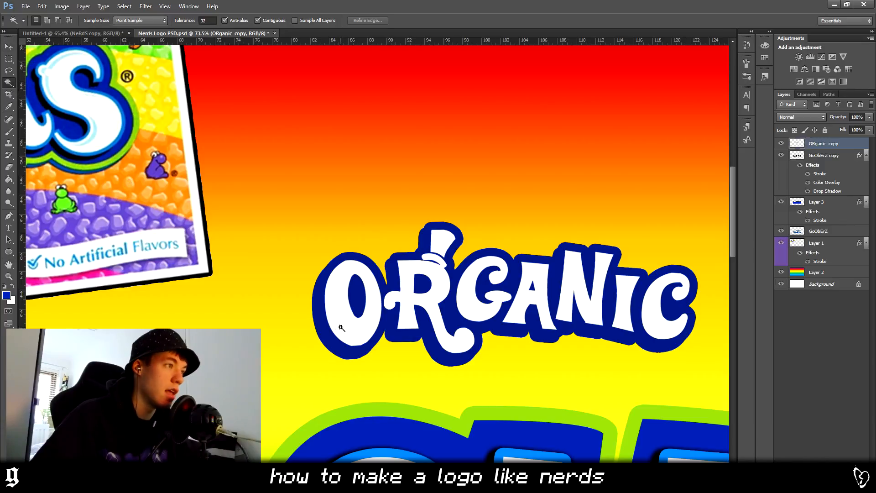
Select ORGANIC's blue outline, add a new layer, and set the gradient's two colours to blue 032ab3 and a darker navy.
click(560, 356)
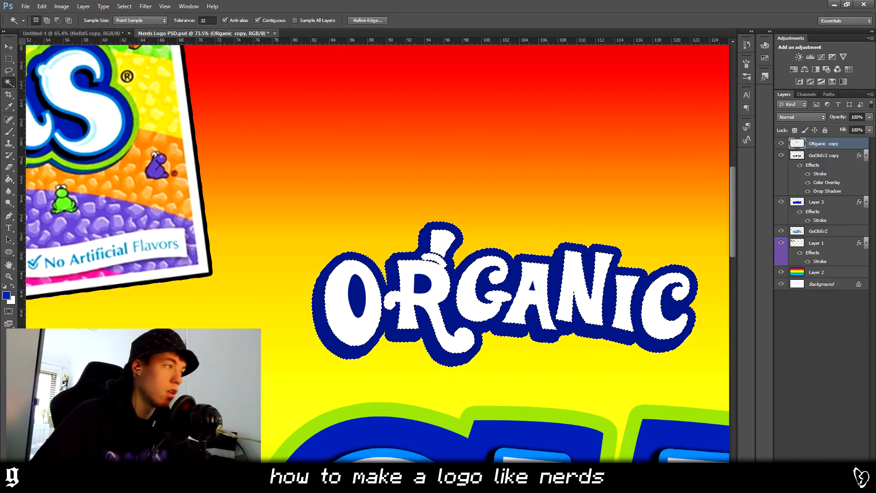
key(ctrl+shift+alt+n)
click(7, 295)
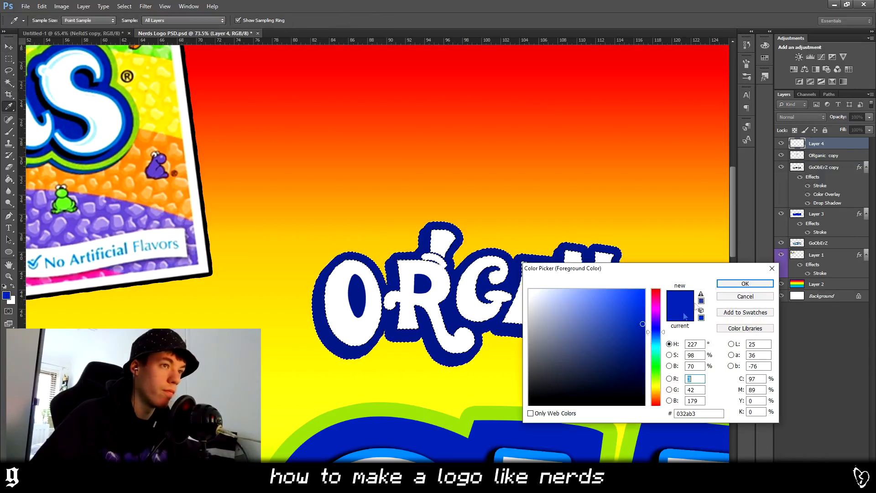
click(749, 284)
click(12, 286)
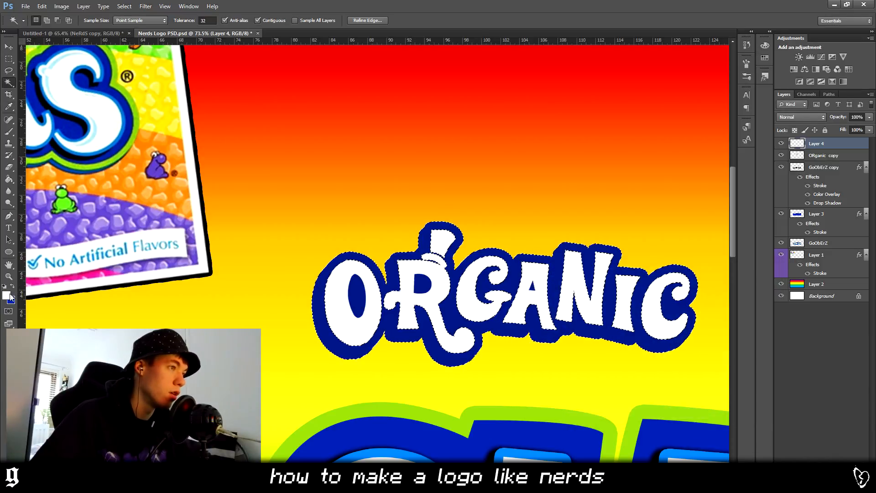
click(7, 296)
click(350, 322)
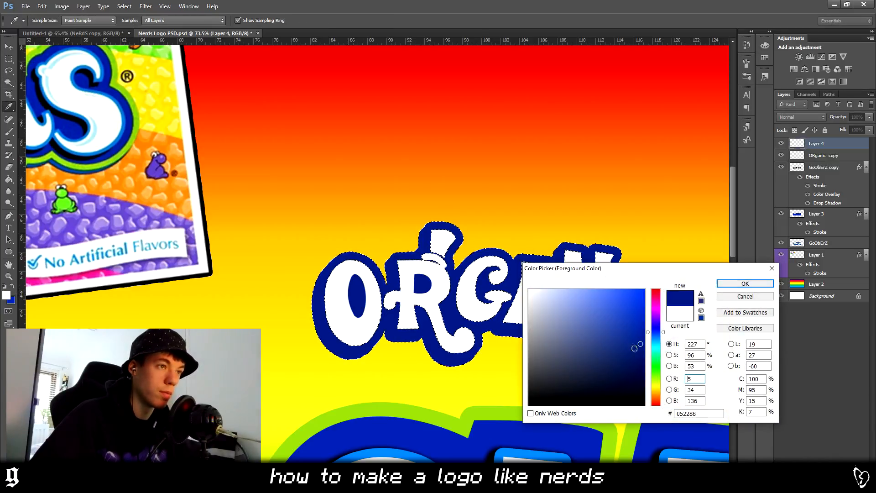
key(Return)
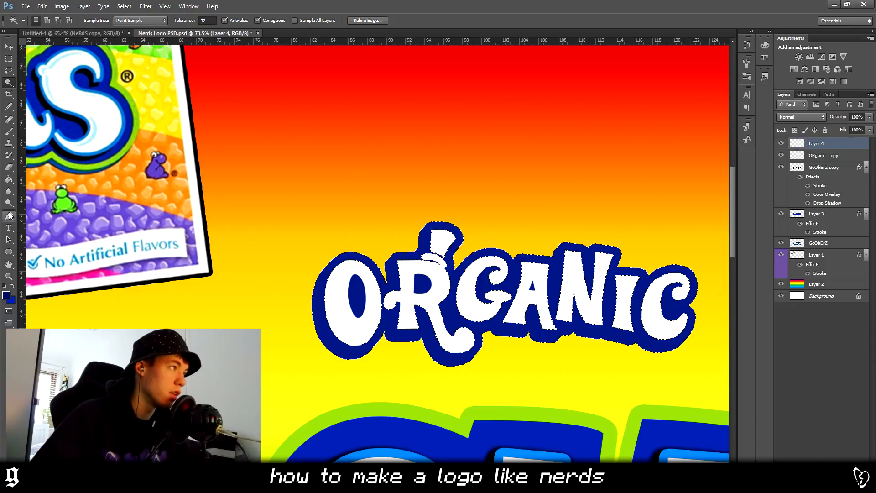
Fill the selected ORGANIC outline with a linear gradient running diagonally from blue at the upper right to navy at the lower left.
drag(10, 182, 43, 188)
click(43, 179)
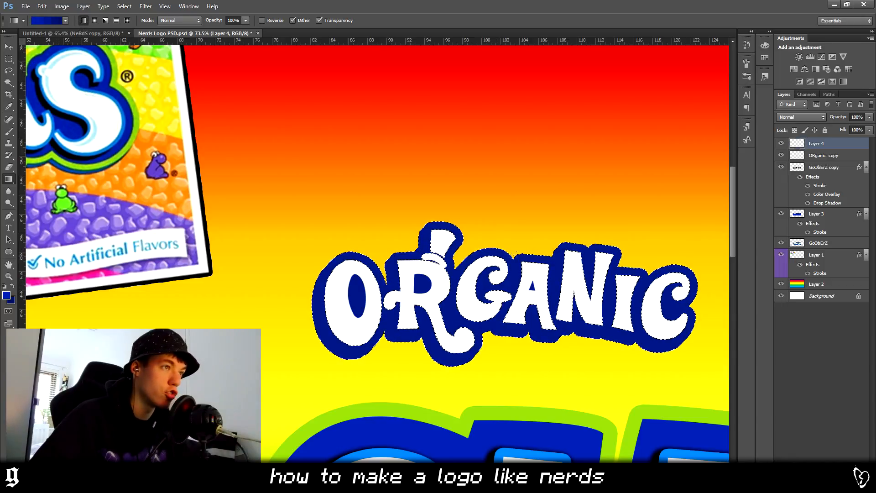
drag(557, 211, 429, 388)
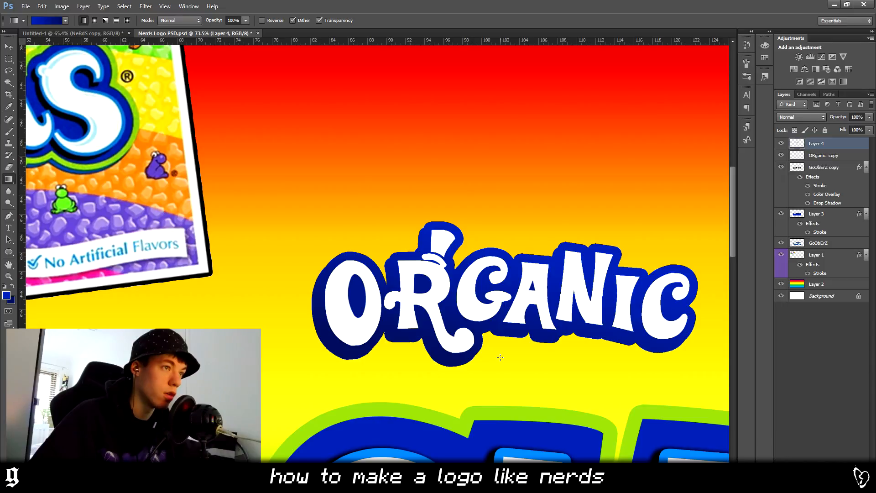
Duplicate the rainbow gradient background layer, Layer 2.
scroll(512, 355, down, 6)
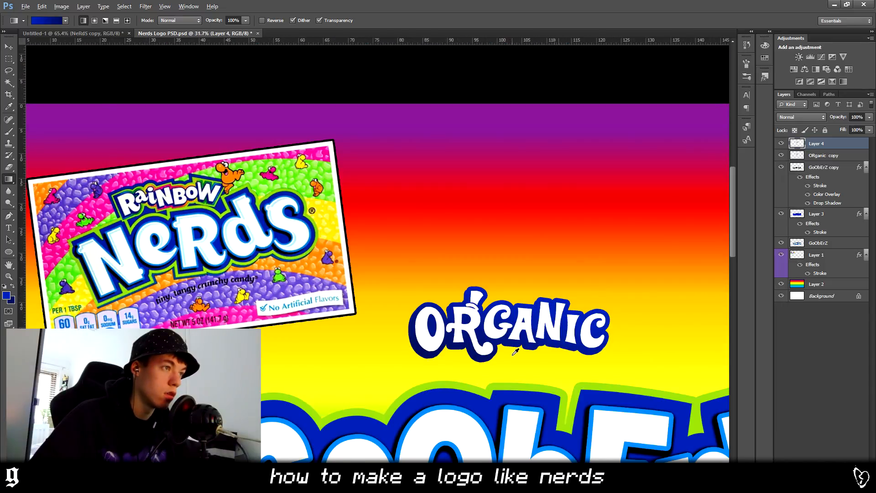
scroll(253, 237, up, 6)
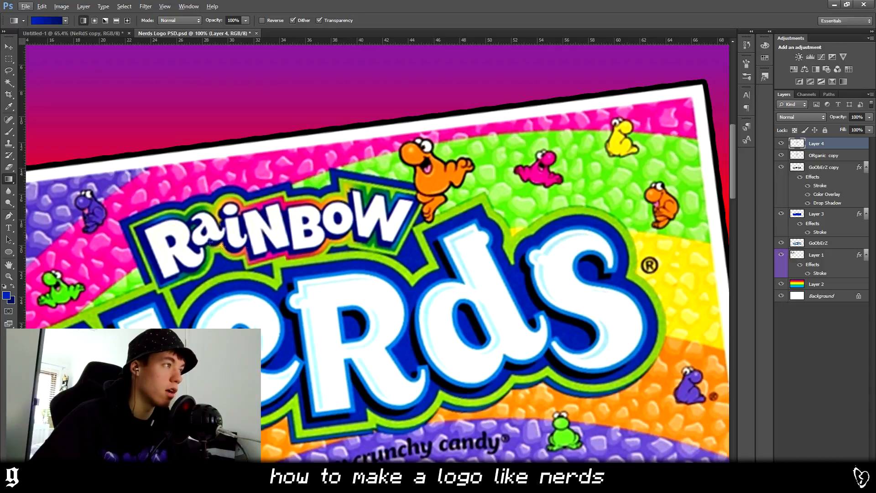
scroll(197, 235, down, 6)
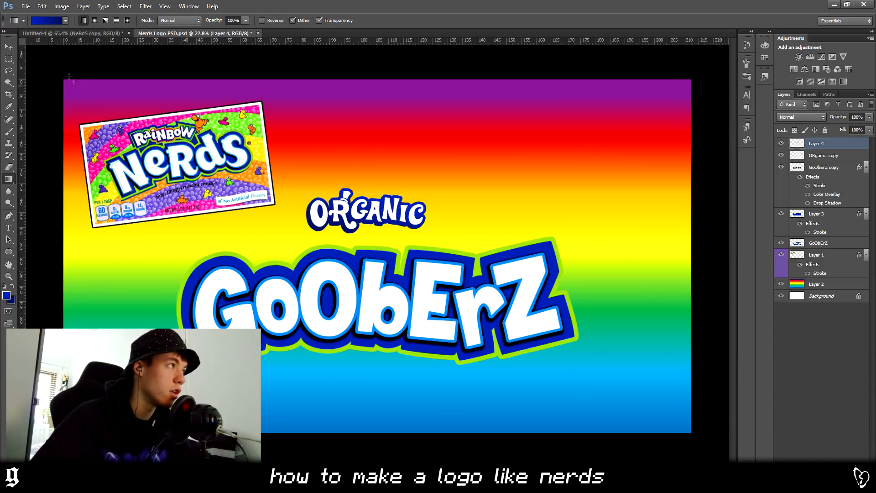
click(14, 50)
click(280, 229)
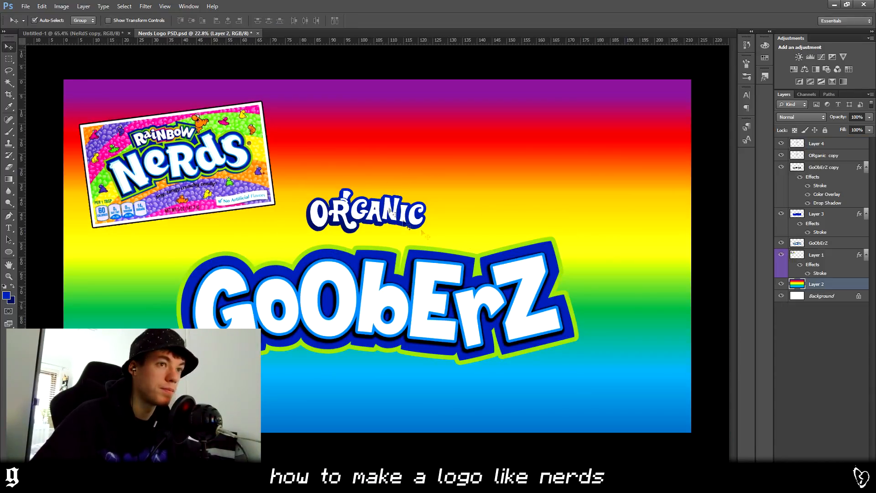
key(ctrl+j)
Rotate the rainbow copy 90° and scale it to about 36% width and 40% height behind the lettering.
key(ctrl+t)
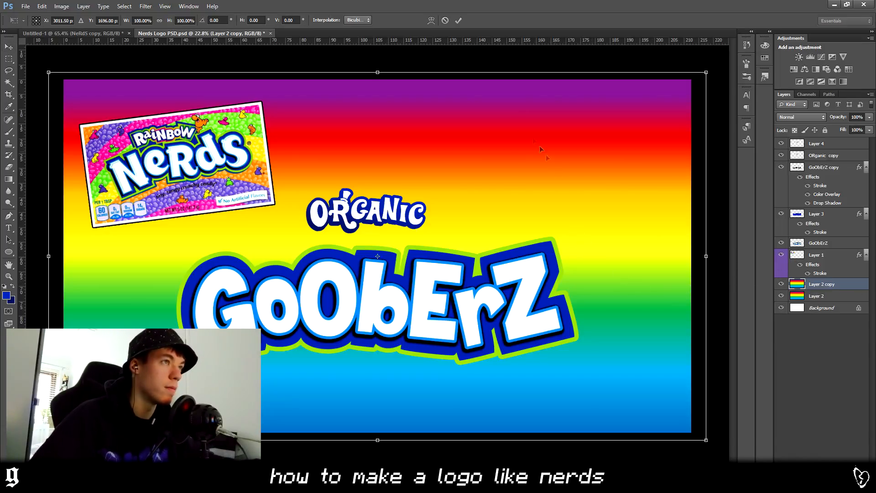
drag(671, 46, 265, 74)
key(ctrl+minus)
key(ctrl+minus)
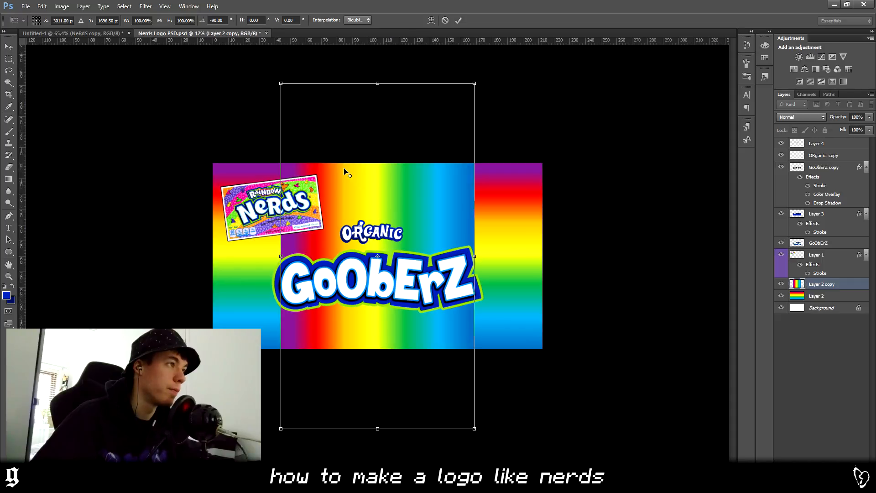
drag(478, 81, 311, 354)
drag(434, 163, 413, 191)
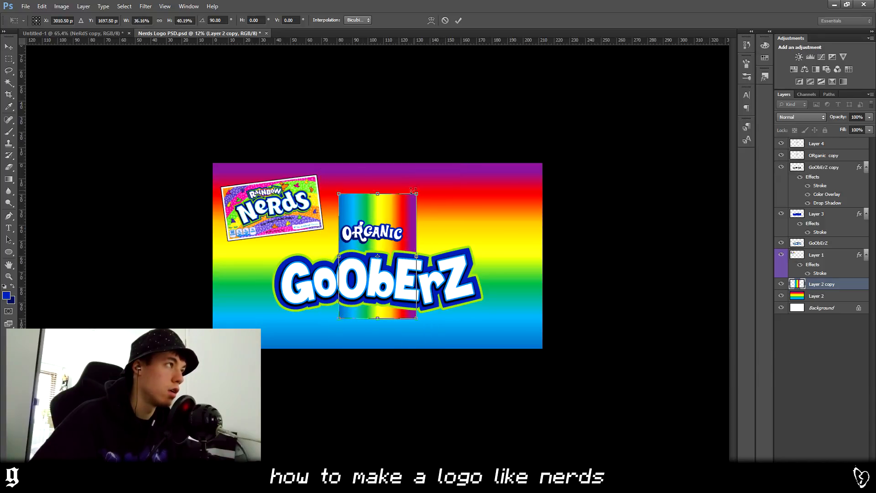
click(6, 48)
click(401, 182)
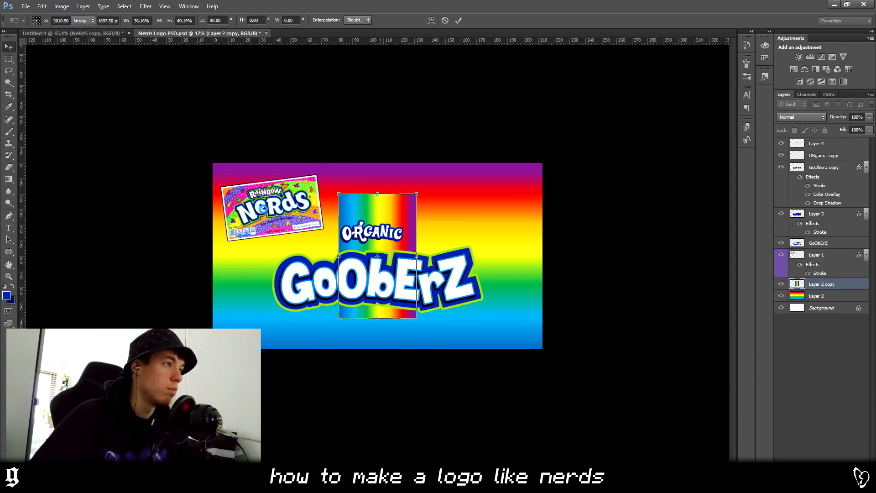
Try to move the ORGANIC lettering slightly down and to the right over the rainbow block.
scroll(322, 228, up, 3)
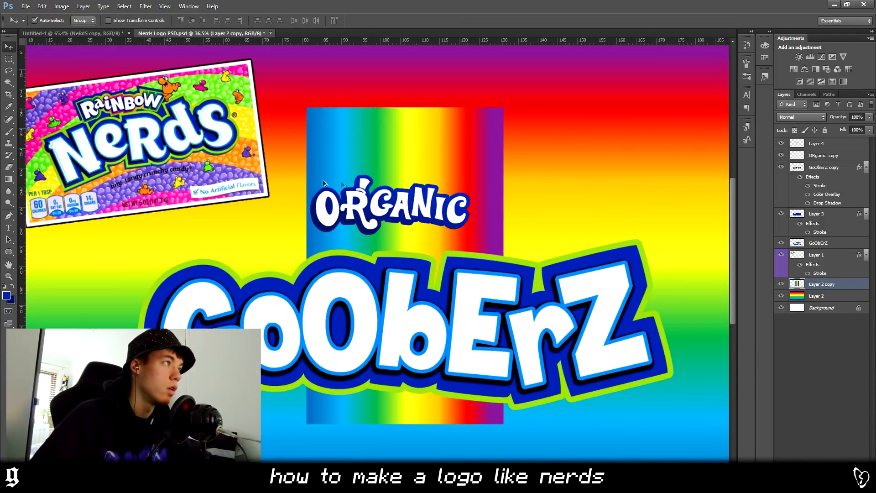
scroll(323, 183, up, 2)
click(428, 236)
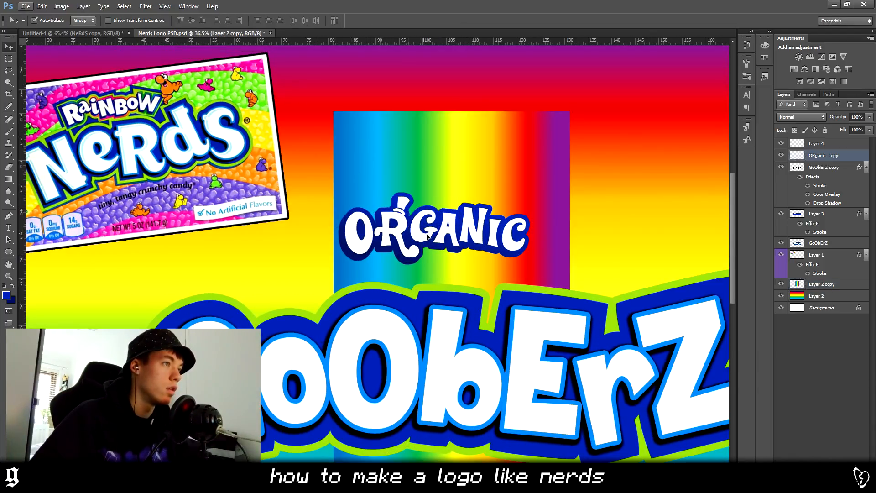
drag(429, 238, 433, 242)
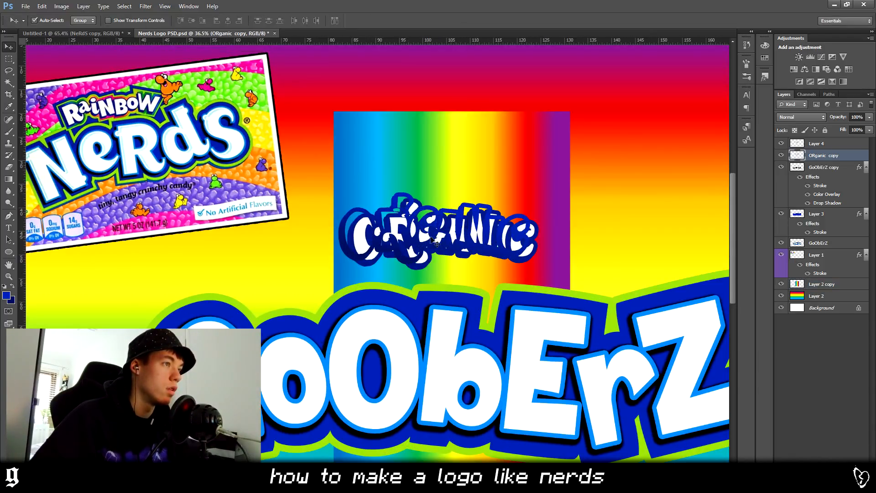
Merge the ORGANIC copy layer and its gradient outline layer, Layer 4, into one layer.
shift+click(826, 145)
right_click(826, 145)
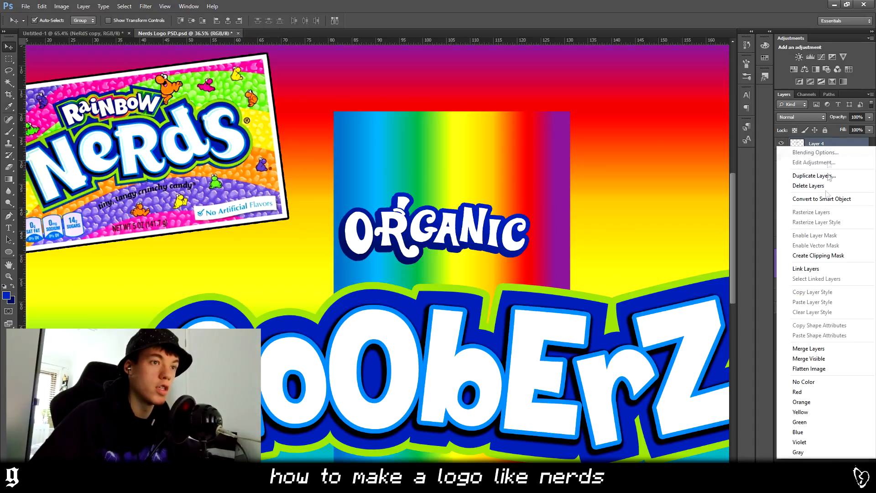
click(803, 391)
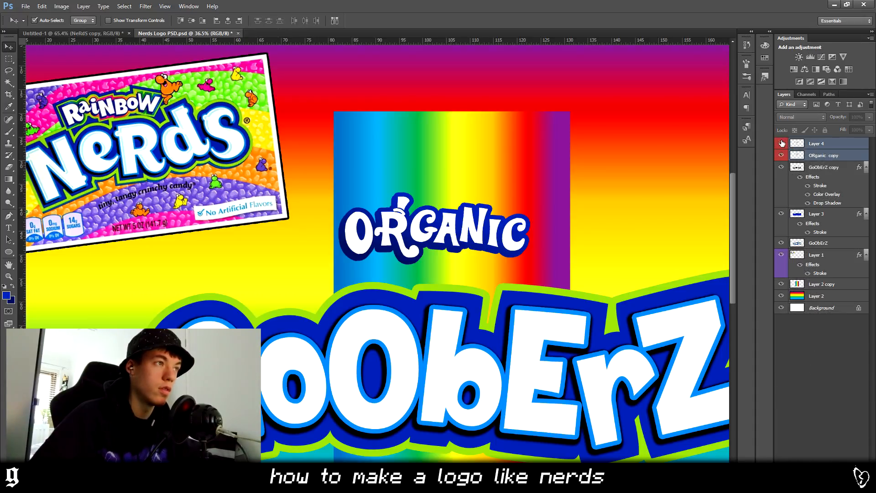
right_click(819, 146)
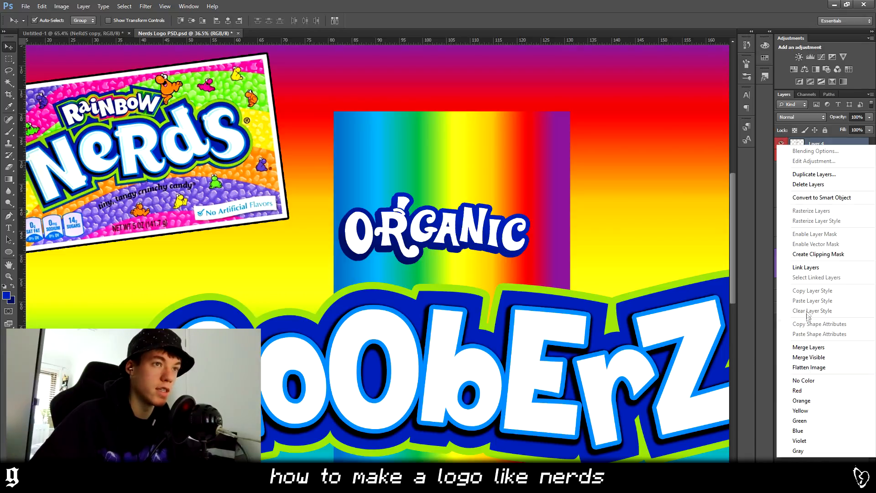
click(809, 348)
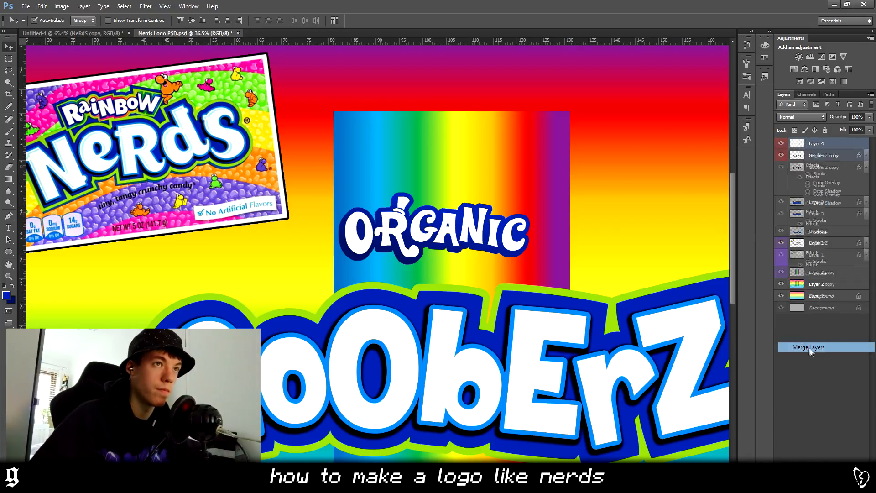
click(782, 144)
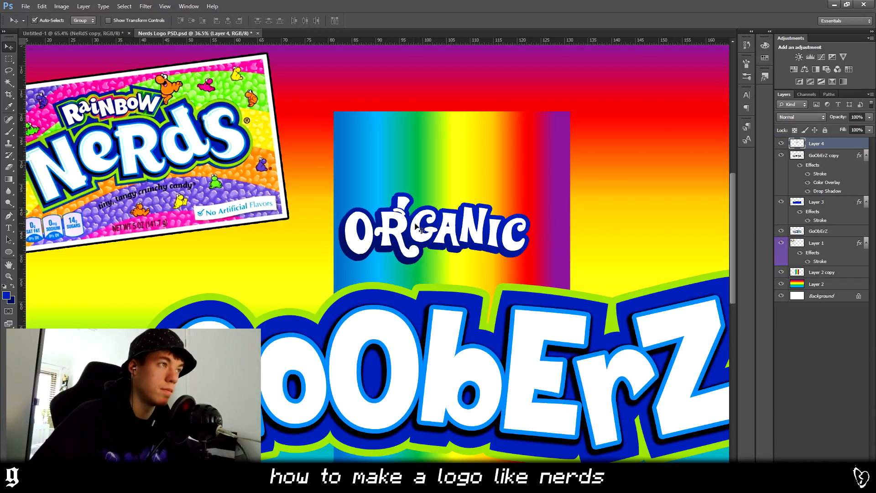
Move the merged ORGANIC lettering slightly down and to the right, closer to the GoObErZ lettering.
drag(417, 238, 429, 251)
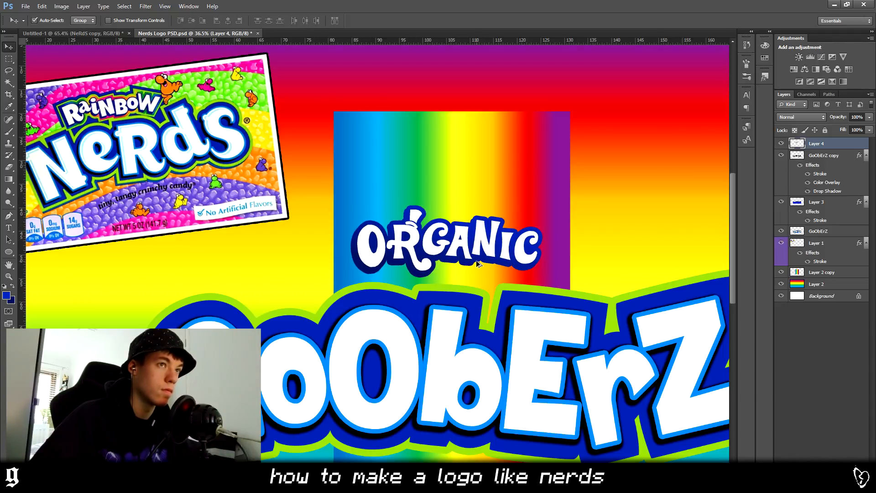
scroll(94, 138, up, 3)
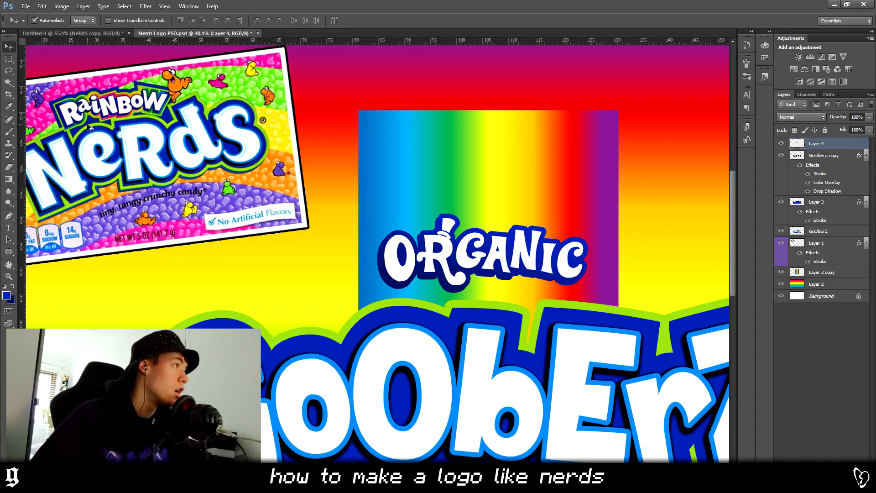
scroll(112, 145, down, 1)
scroll(112, 144, up, 1)
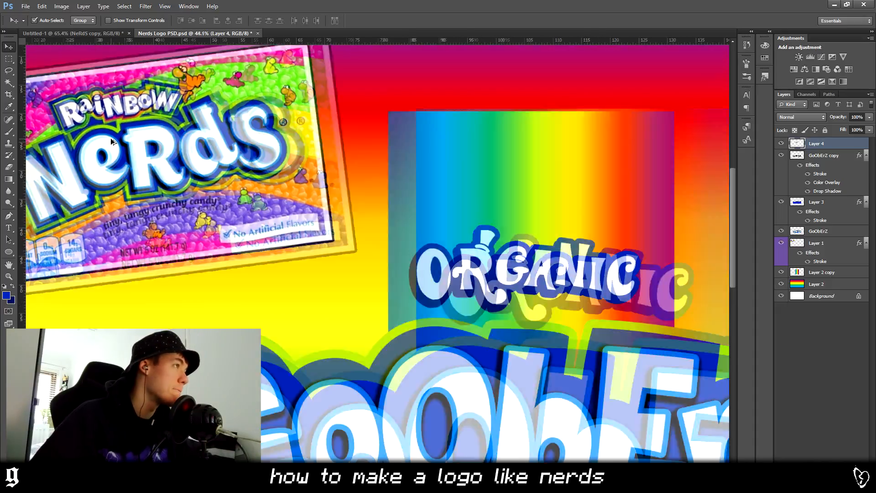
scroll(112, 141, down, 3)
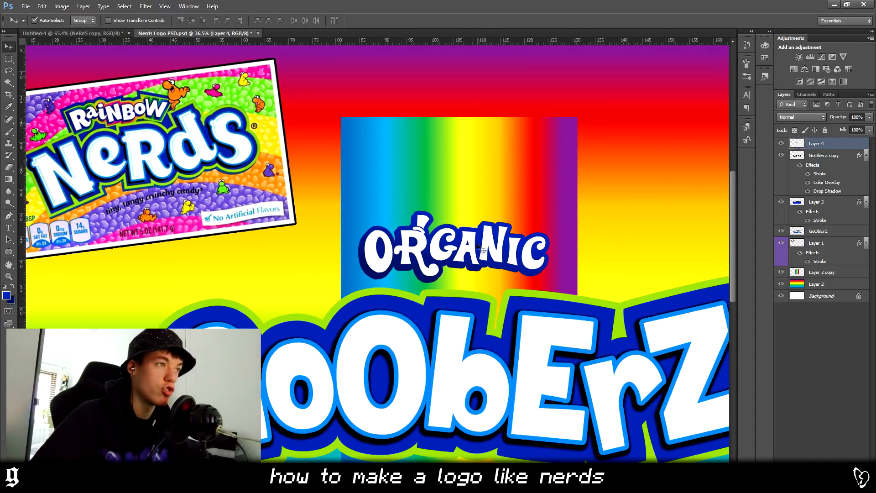
Add a thin white outside stroke to the ORGANIC layer through its layer style.
right_click(825, 144)
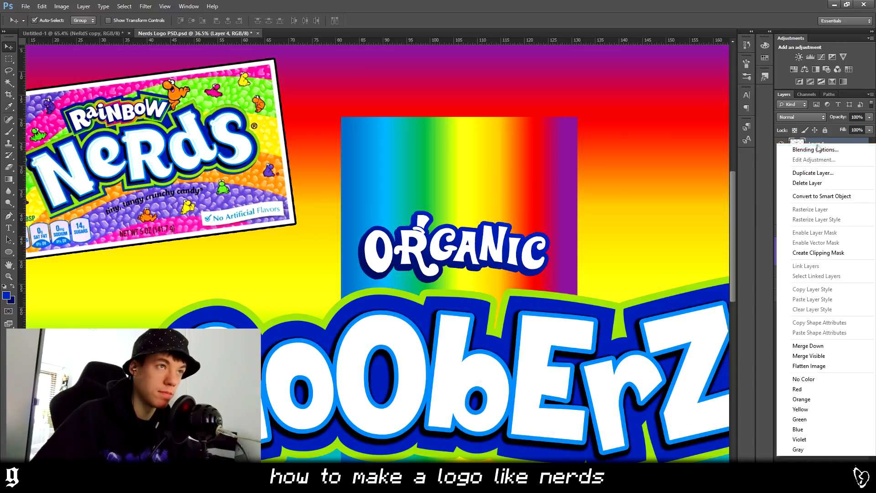
click(817, 147)
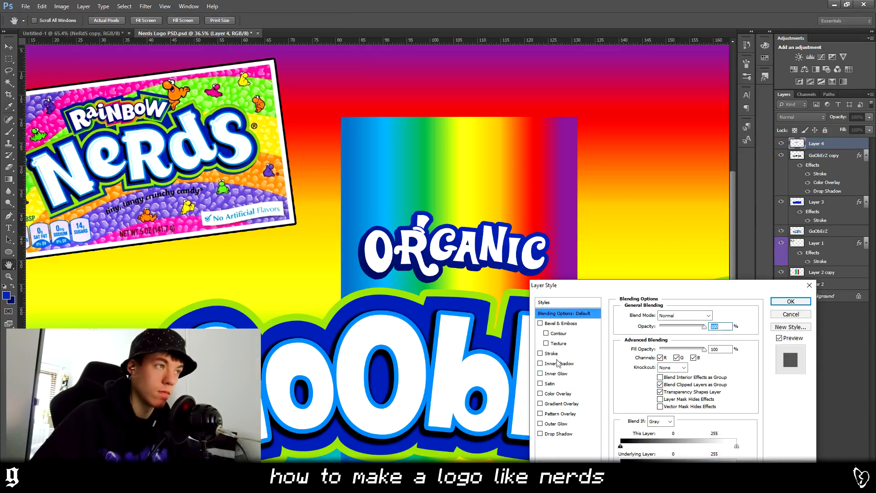
click(553, 354)
click(642, 380)
drag(543, 298, 530, 289)
click(735, 285)
click(665, 314)
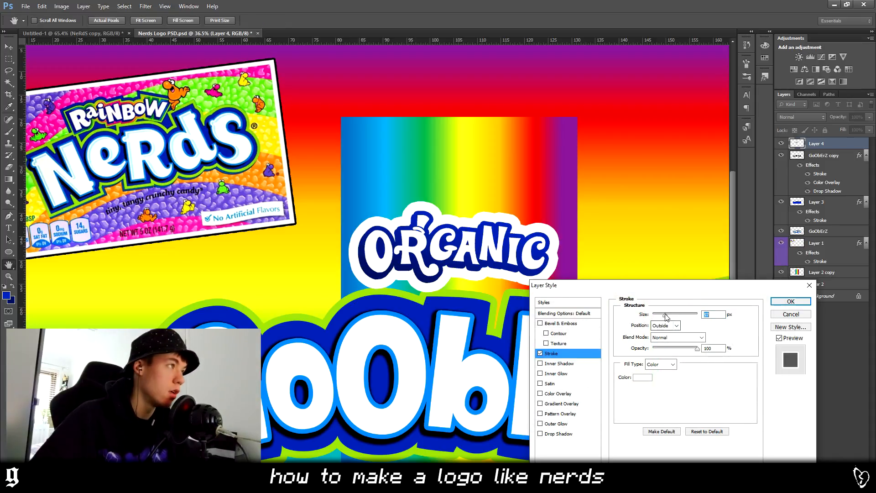
drag(665, 314, 660, 315)
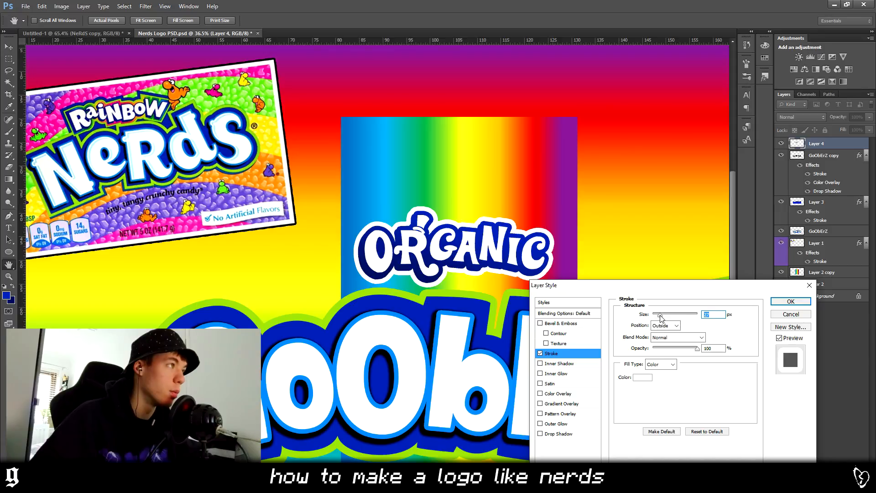
click(791, 301)
Duplicate the stroked ORGANIC layer and rasterize the copy's layer style.
key(v)
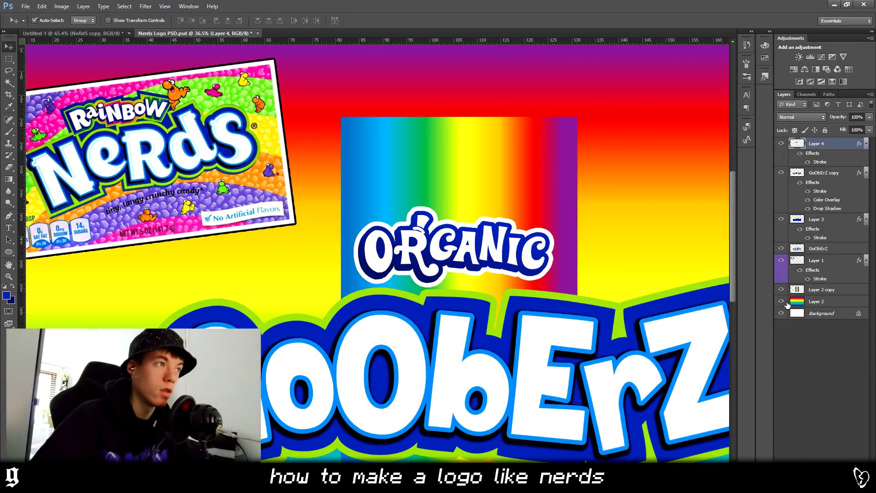
key(ctrl+j)
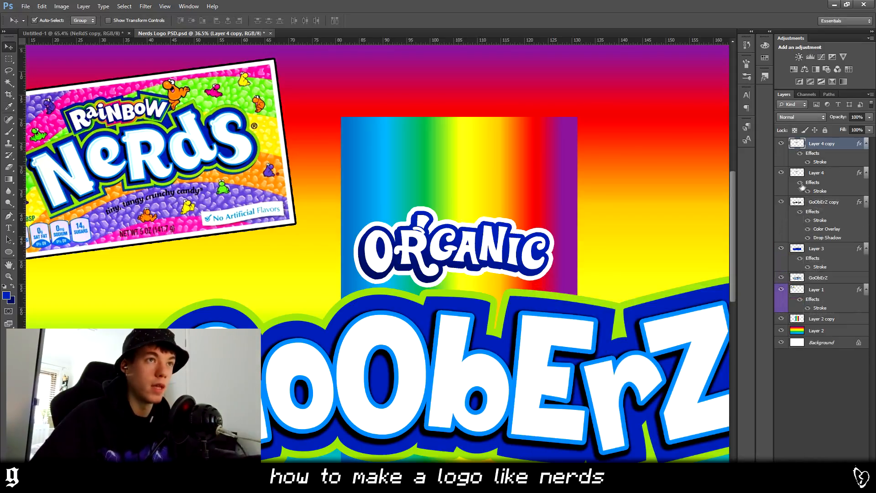
right_click(824, 154)
click(807, 222)
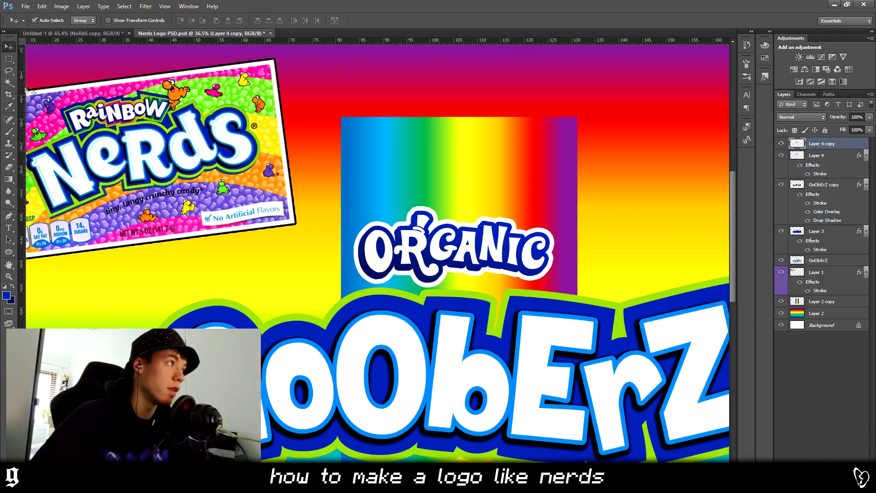
Trim the rainbow gradient on Layer 2 copy to the outer shape of the stroked ORGANIC lettering and deselect.
key(w)
click(401, 227)
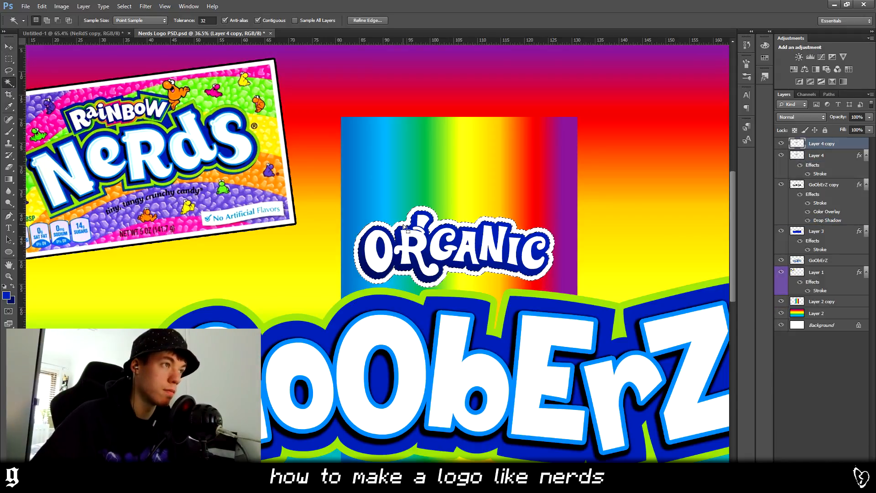
click(8, 47)
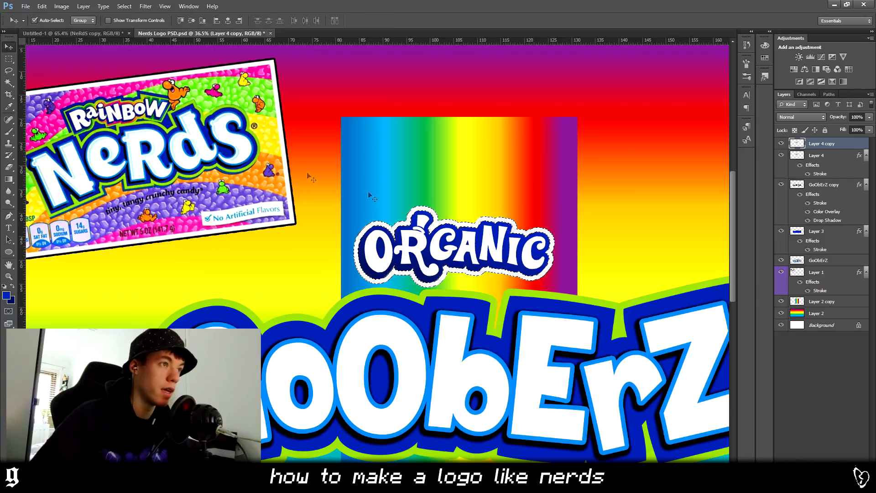
click(520, 192)
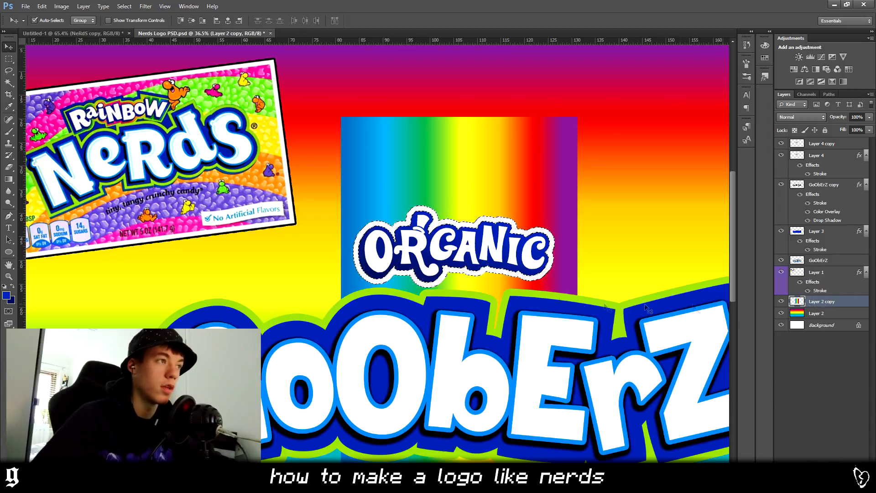
key(ctrl+shift+i)
key(Delete)
key(ctrl+d)
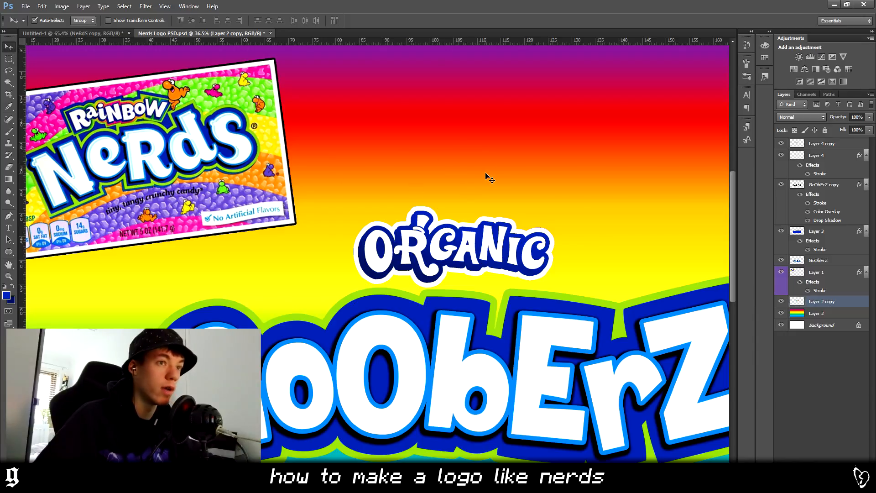
Hide the full rainbow background on Layer 2 and the rasterized Layer 4 copy, leaving Layer 4 shown.
click(486, 174)
click(781, 313)
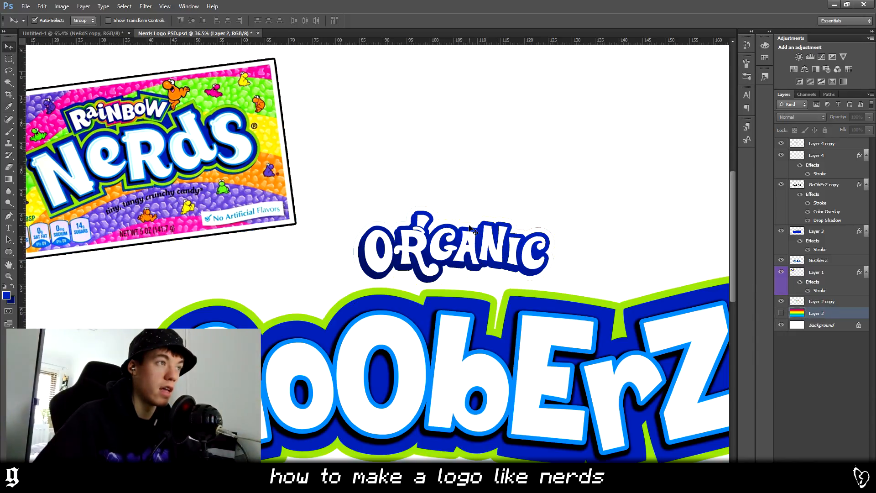
click(470, 228)
click(781, 144)
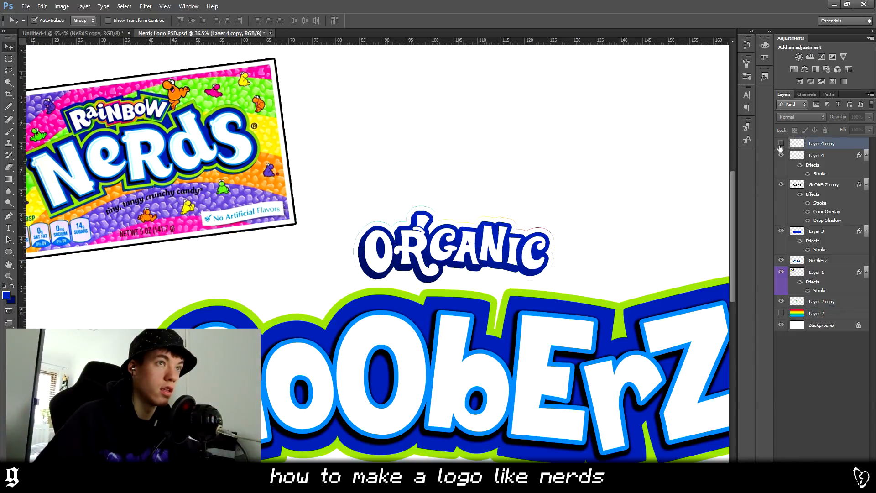
click(781, 156)
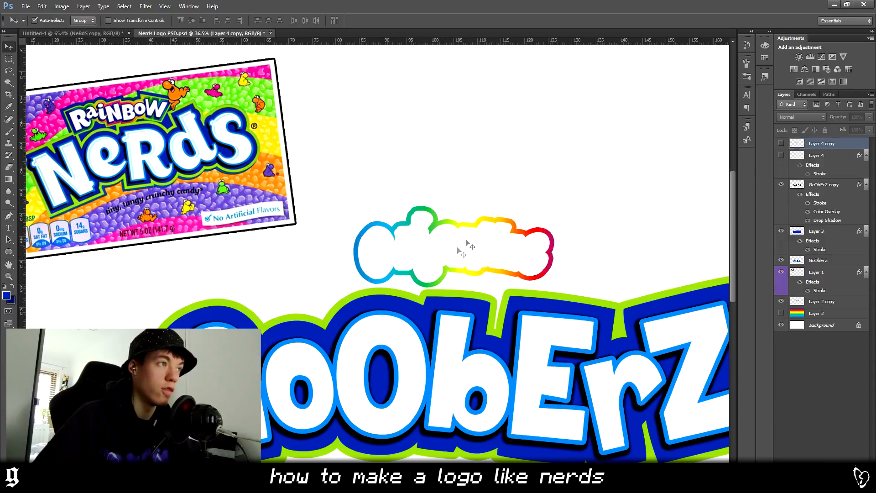
click(781, 144)
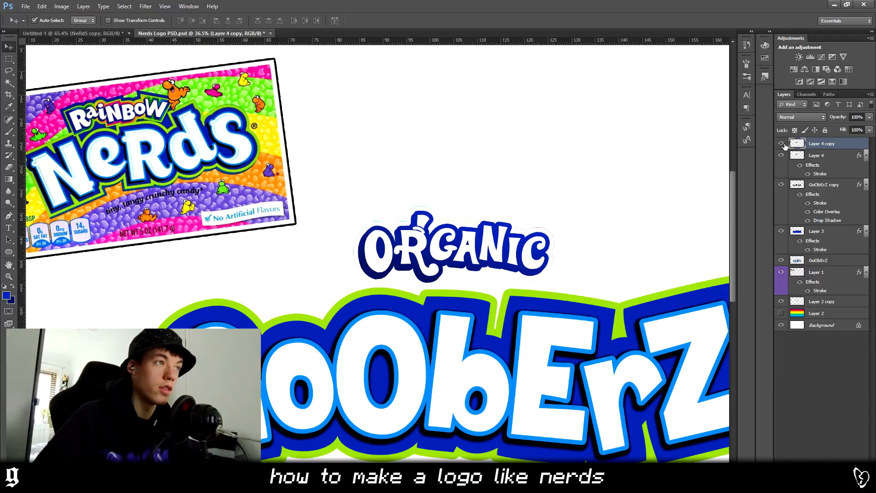
click(781, 144)
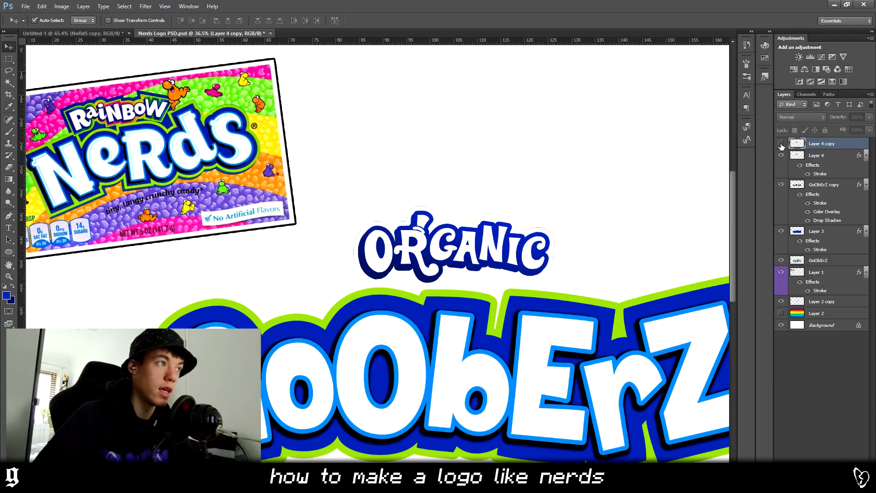
Turn off the white stroke in Layer 4's layer style so the rainbow gradient borders the ORGANIC lettering.
right_click(805, 155)
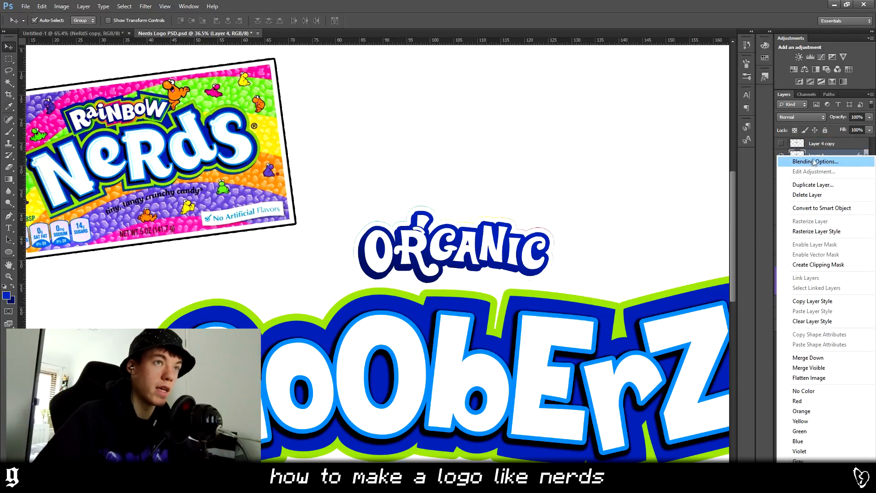
click(812, 162)
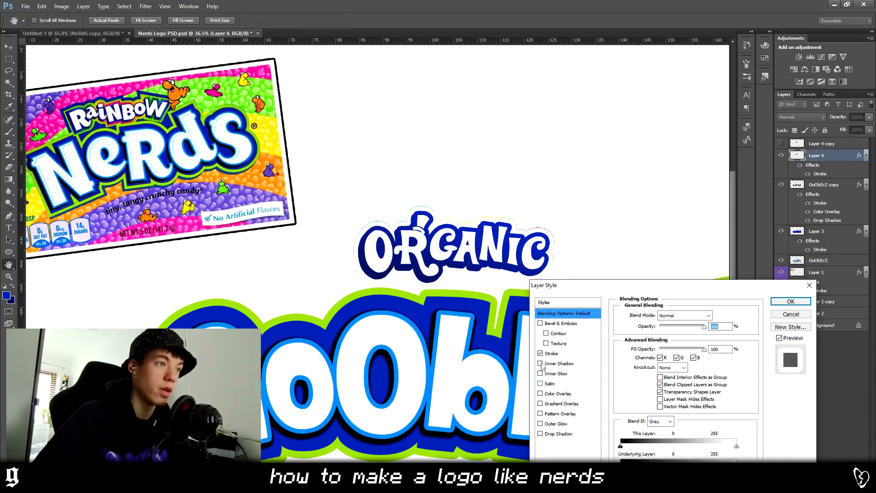
click(540, 354)
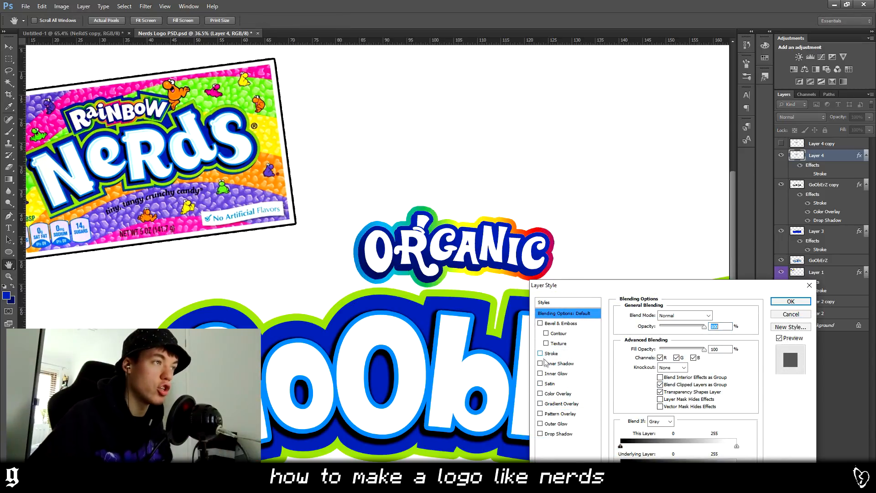
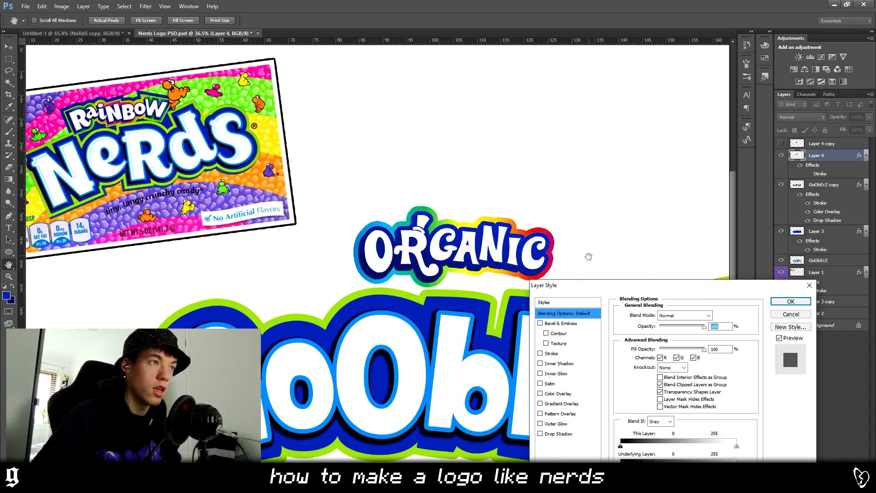
click(791, 302)
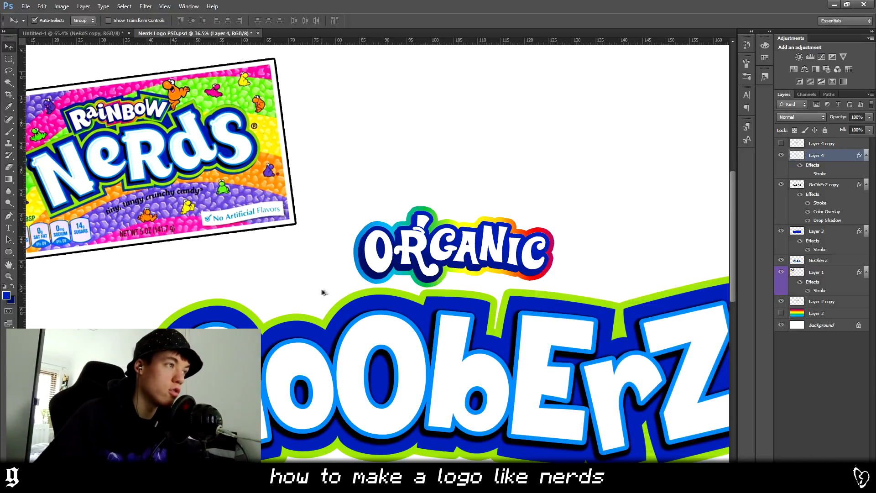
Compare the ORGANIC lettering's outlines with the RAINBOW lettering on the Nerds reference package.
scroll(322, 290, up, 2)
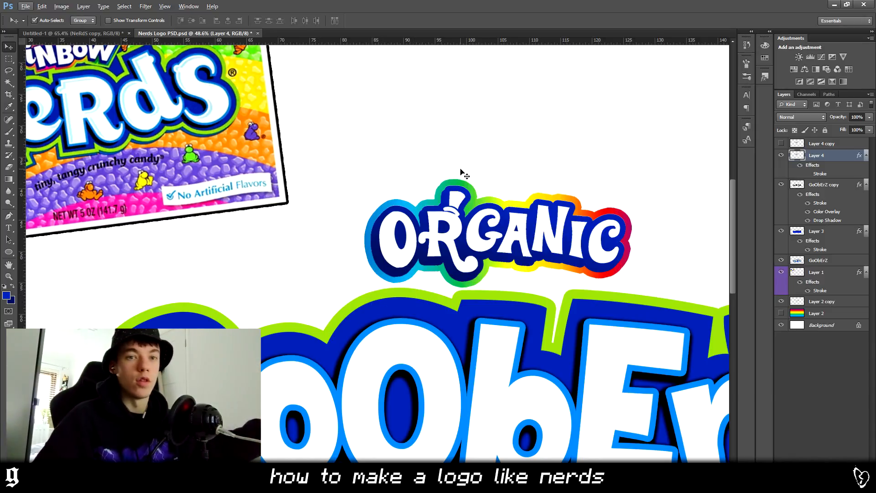
scroll(504, 305, down, 3)
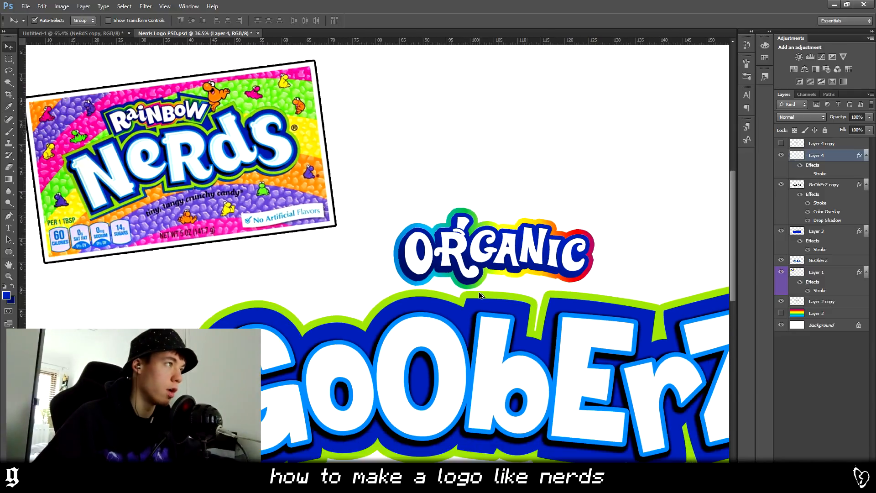
scroll(459, 260, up, 4)
scroll(459, 260, down, 3)
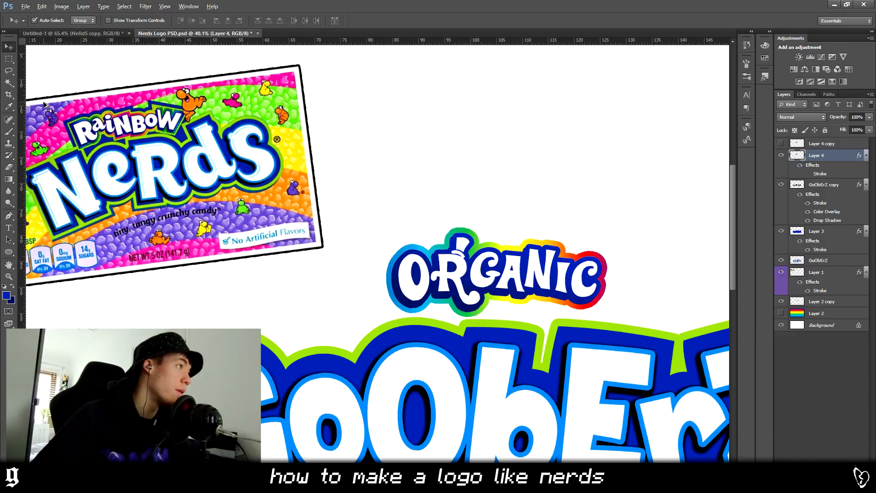
scroll(80, 123, up, 2)
scroll(81, 128, up, 3)
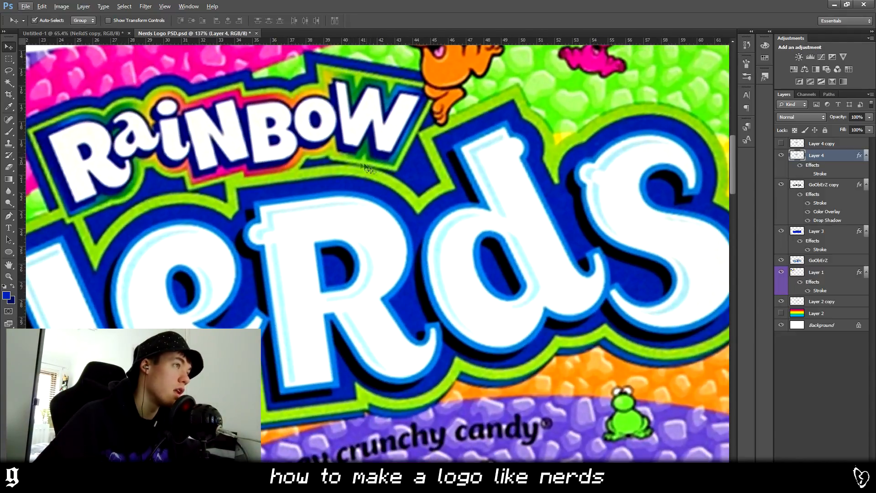
scroll(193, 176, down, 5)
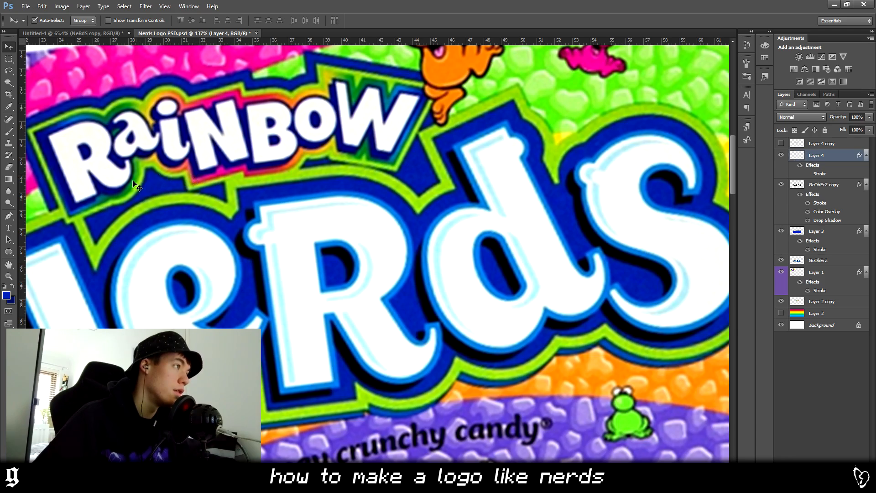
scroll(429, 327, down, 2)
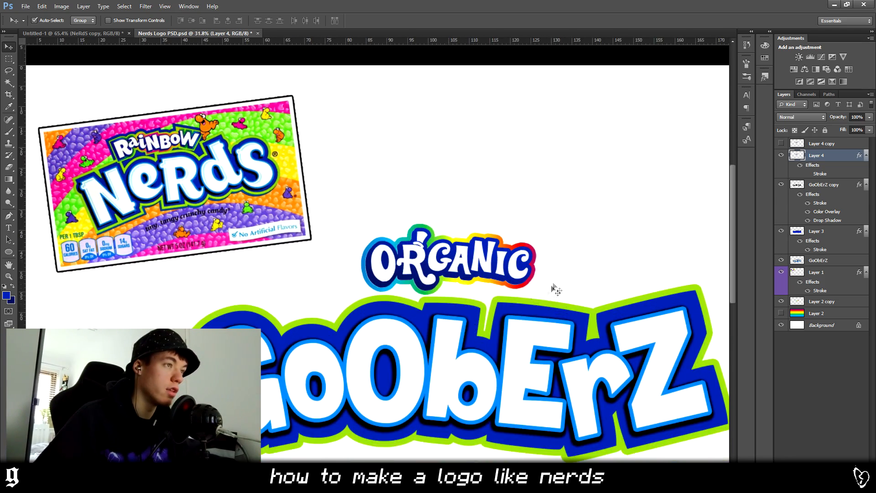
scroll(526, 285, up, 4)
scroll(534, 273, down, 2)
Toggle the visibility of Layer 4 and GoObErZ copy to check which lettering each layer holds.
click(781, 155)
click(782, 156)
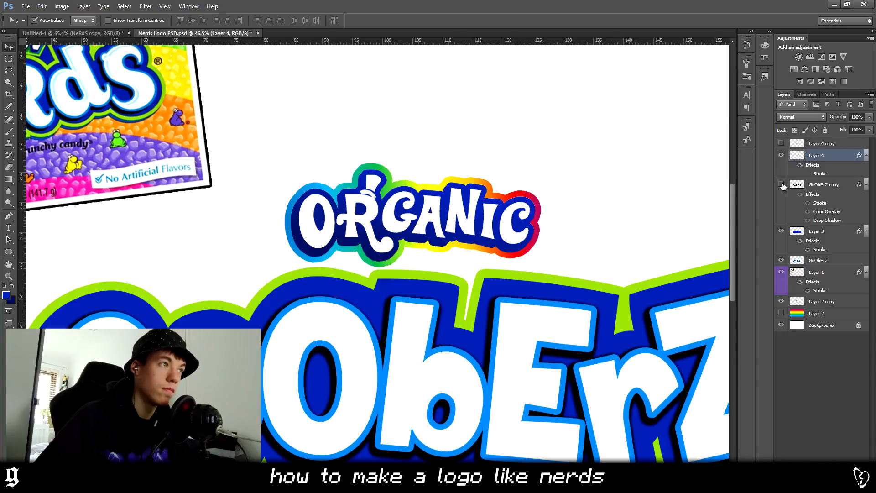
click(782, 185)
click(783, 156)
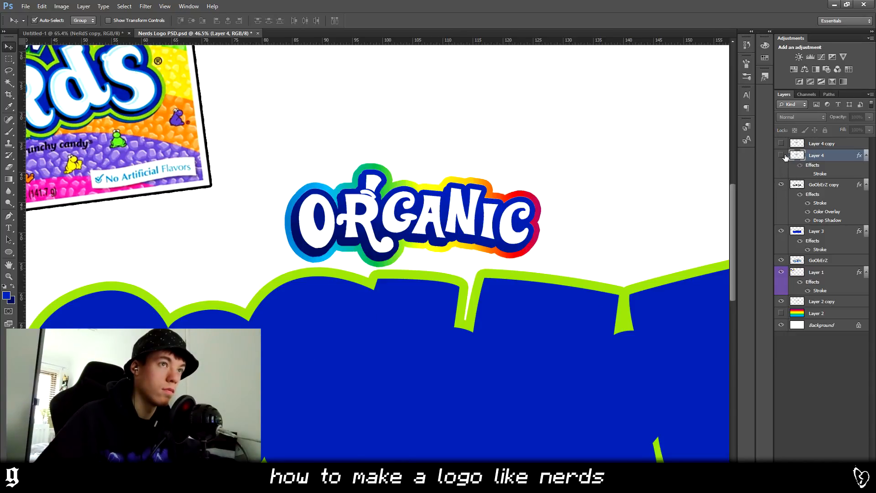
click(782, 155)
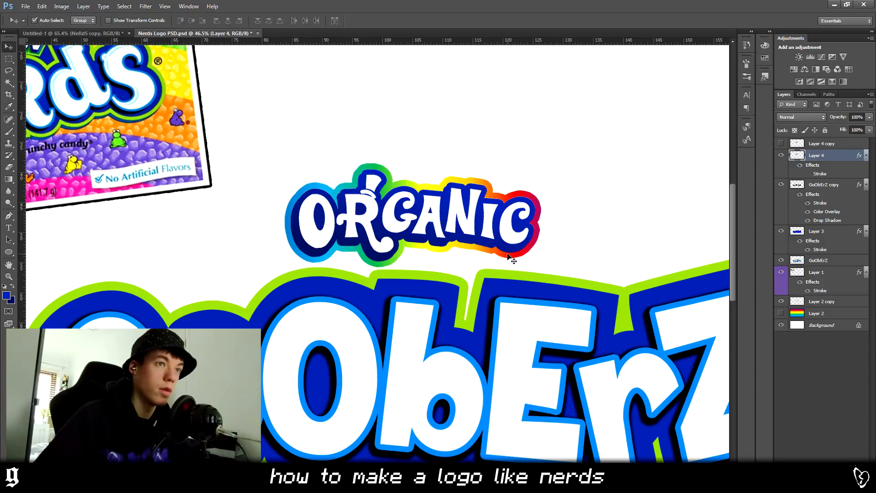
Move Layer 2 copy directly above GoObErZ copy and give it an outside stroke in the GoObErZ border's lime green.
click(796, 301)
drag(818, 303, 827, 179)
right_click(824, 186)
click(749, 170)
click(548, 355)
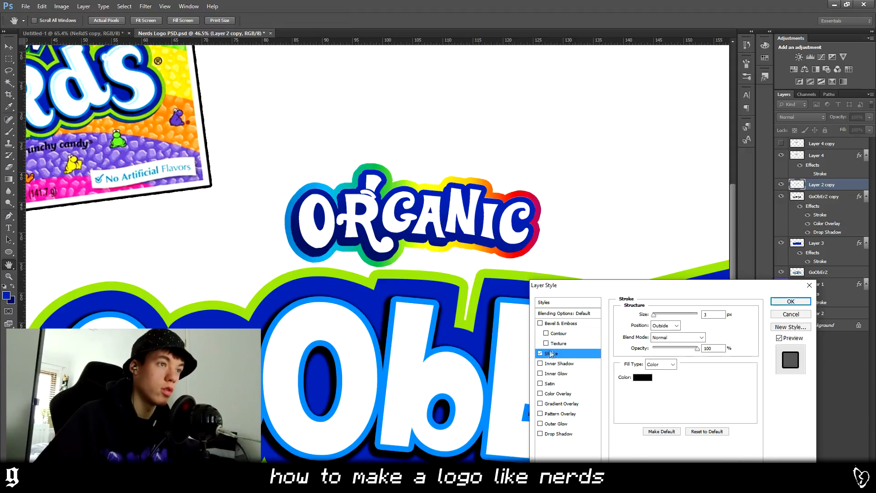
click(642, 377)
click(461, 277)
click(727, 284)
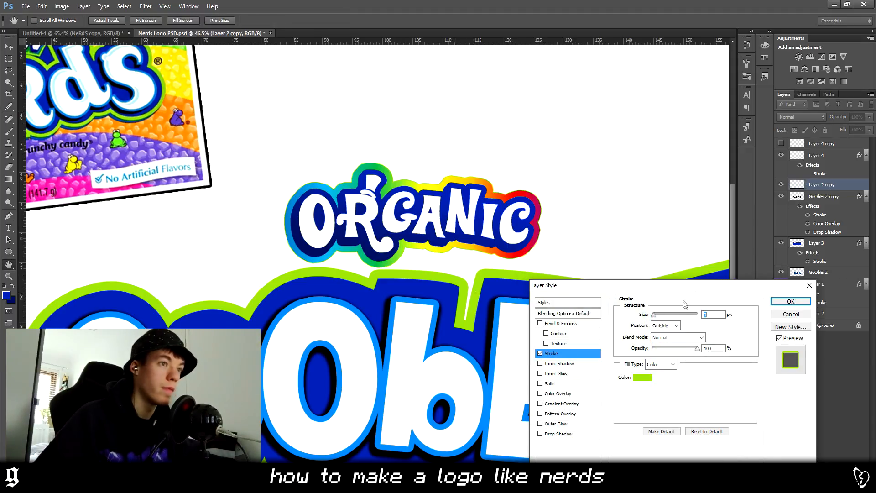
Adjust the thickness of the lime green stroke around ORGANIC against the Nerds reference package and apply the layer style.
click(662, 315)
click(660, 315)
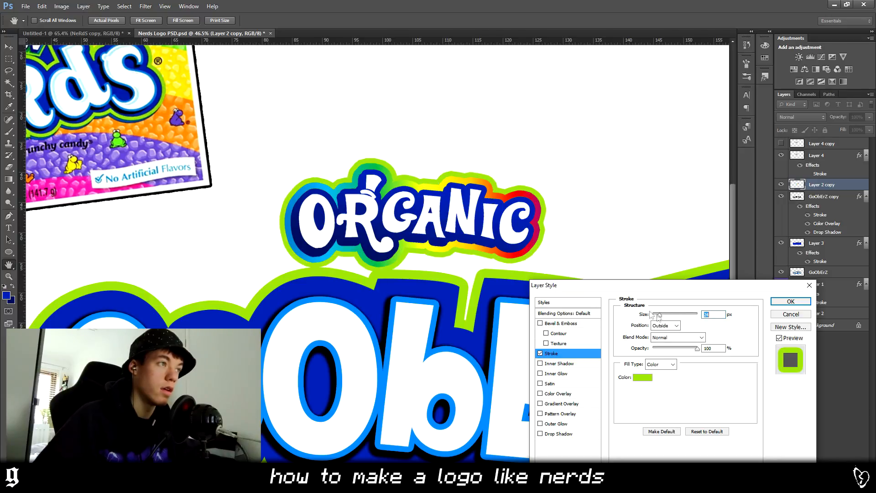
drag(570, 285, 502, 255)
drag(401, 206, 560, 205)
drag(247, 420, 329, 427)
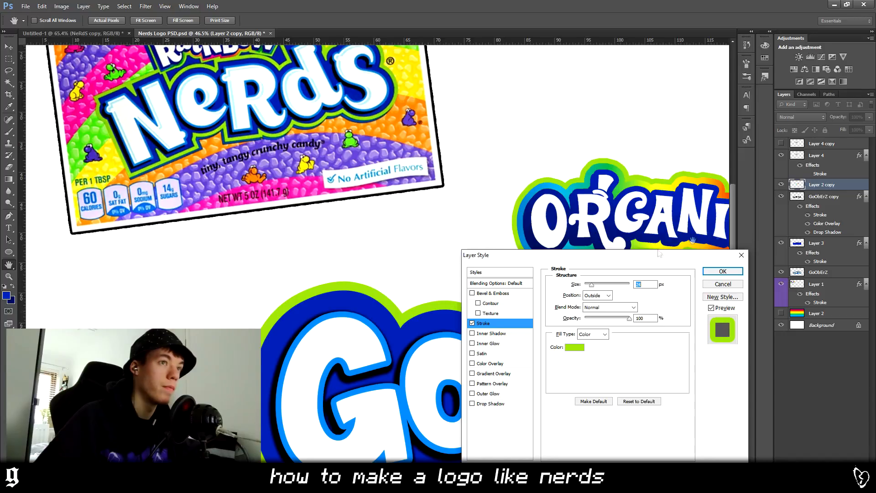
drag(735, 229, 735, 206)
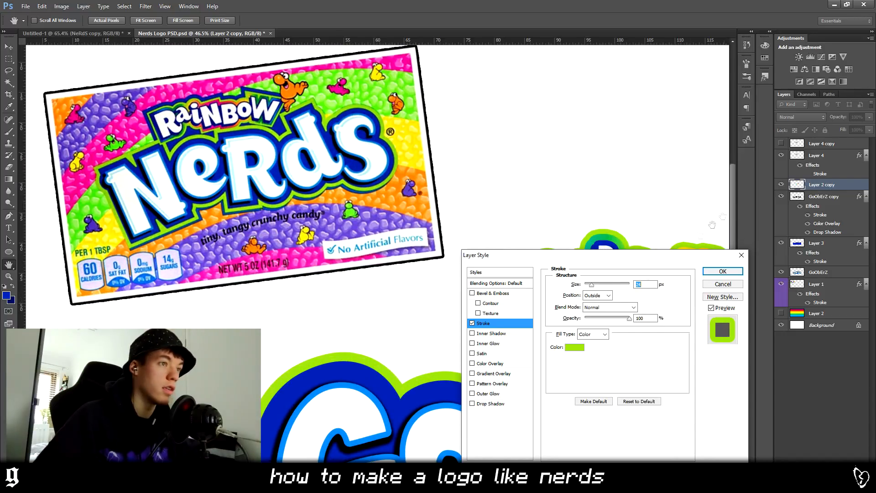
mouse_move(592, 257)
mouse_down()
mouse_move(648, 353)
mouse_move(660, 324)
mouse_move(659, 352)
mouse_up()
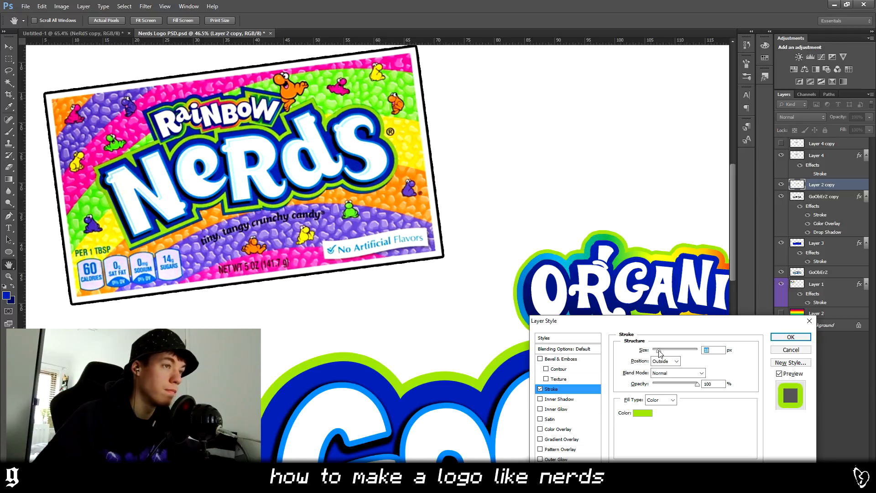
click(791, 337)
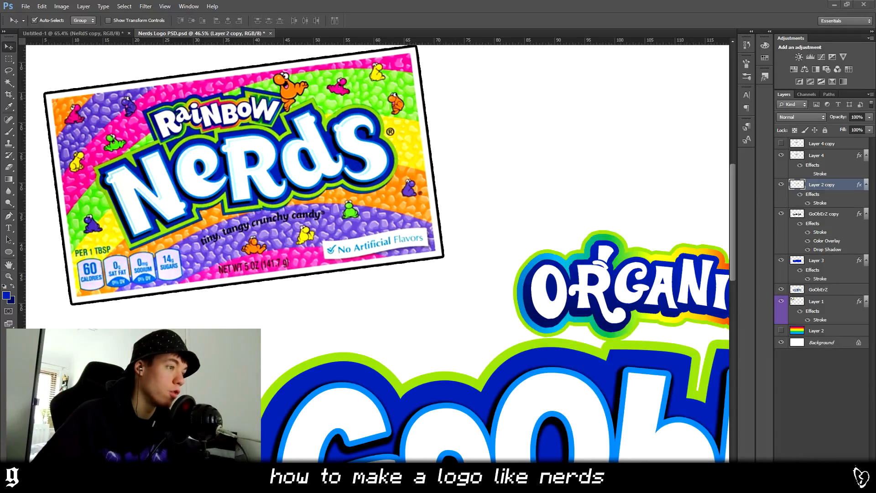
Rasterize the layer style of Layer 2 copy to merge the lime green stroke with the rainbow outline.
scroll(378, 253, right, 3)
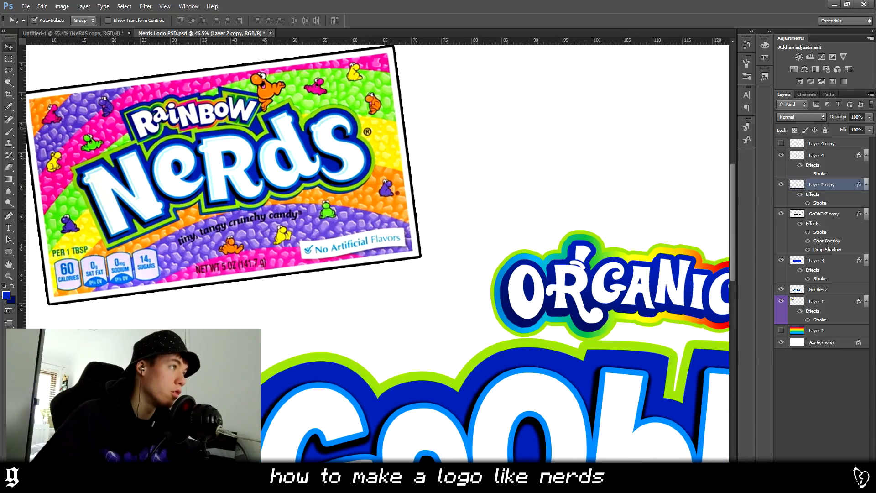
scroll(378, 253, right, 5)
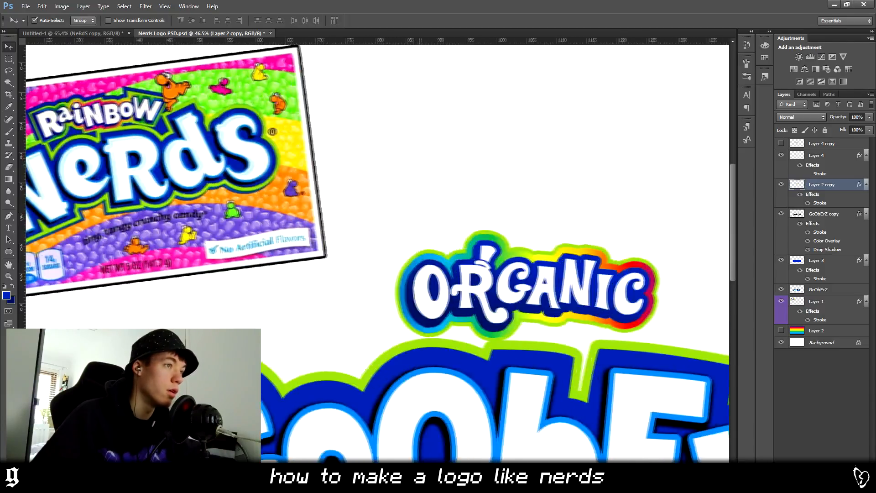
scroll(429, 462, left, 2)
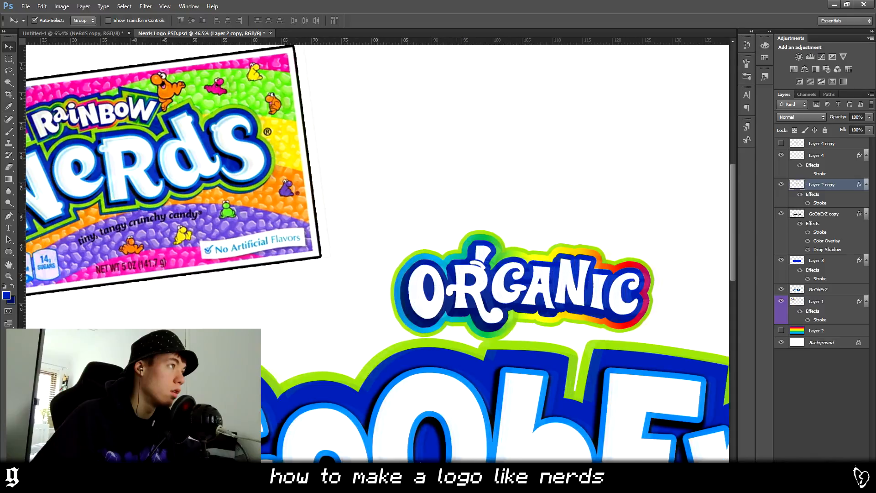
scroll(419, 461, right, 3)
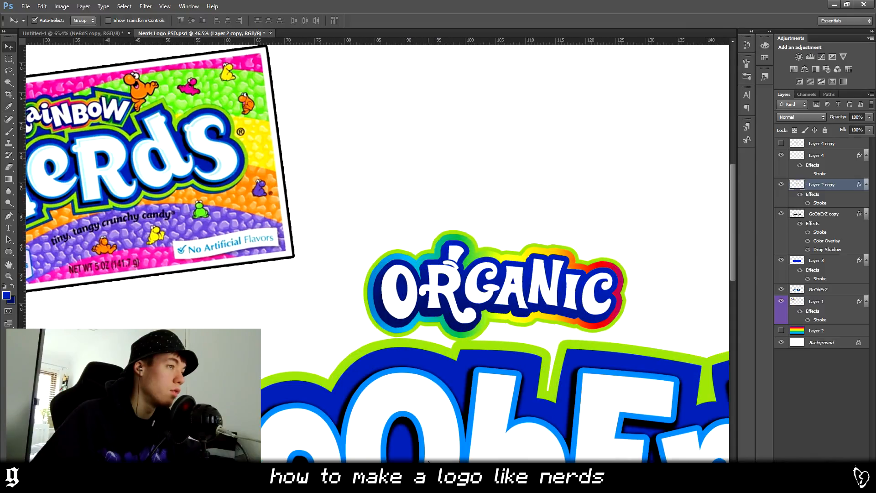
right_click(828, 192)
click(767, 238)
Add an outside stroke to Layer 2 copy in the package's dark blue, thick enough to form an outer border around ORGANIC.
right_click(812, 186)
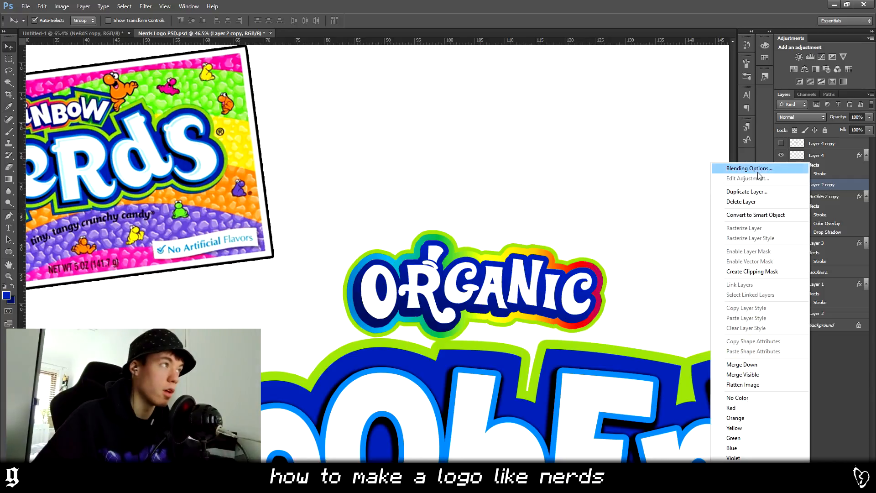
click(761, 169)
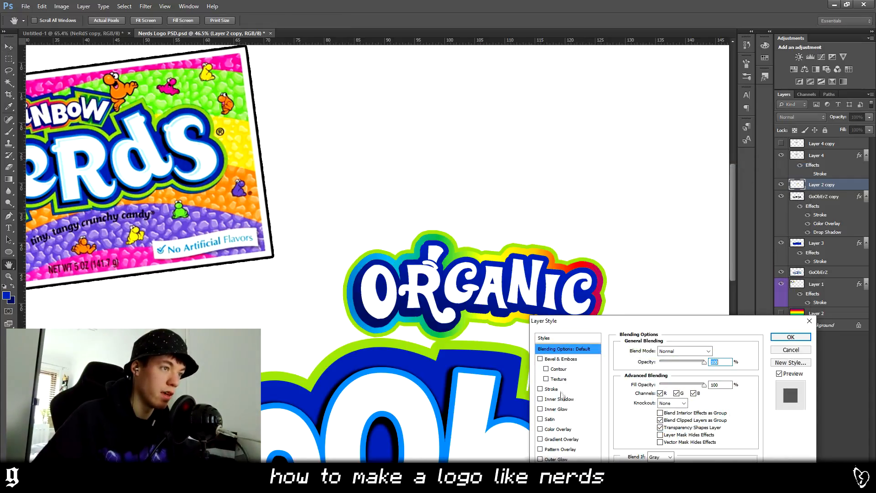
click(552, 390)
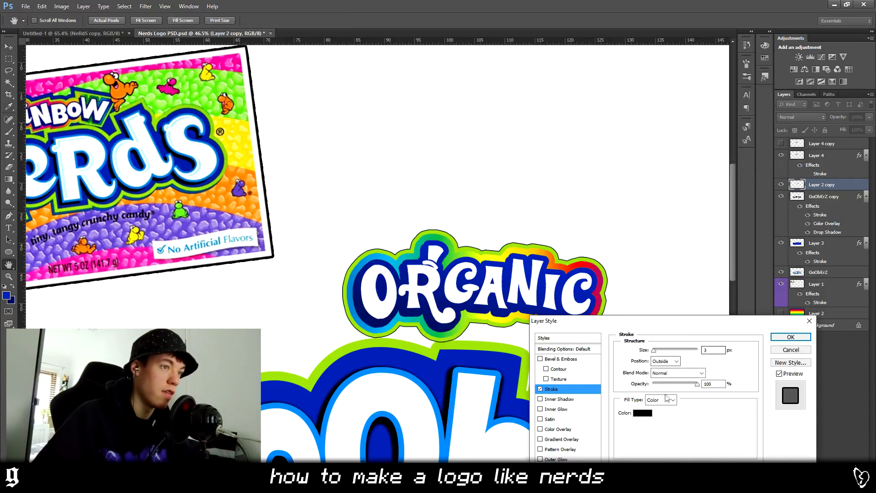
click(642, 413)
click(111, 121)
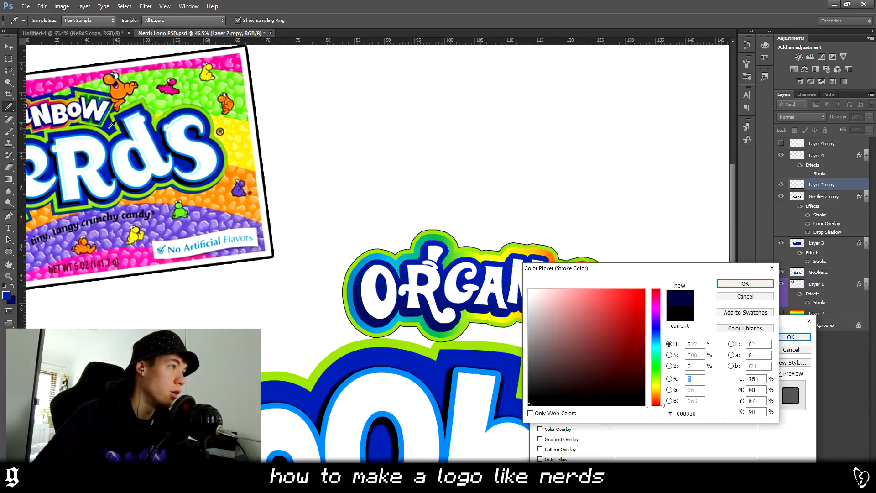
click(745, 283)
drag(657, 356, 663, 354)
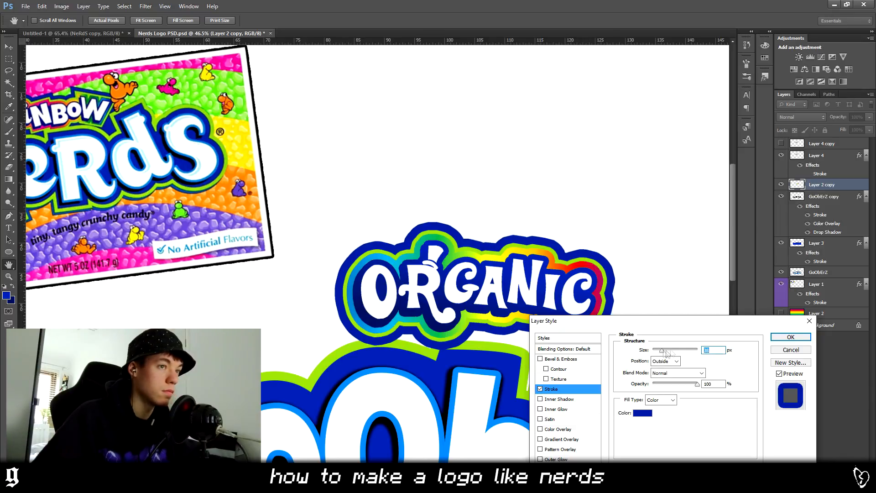
click(791, 337)
Lower the opacity of Layer 2 copy to a faint tracing guide and add a new layer directly above GoObErZ copy.
click(869, 117)
drag(870, 129, 840, 129)
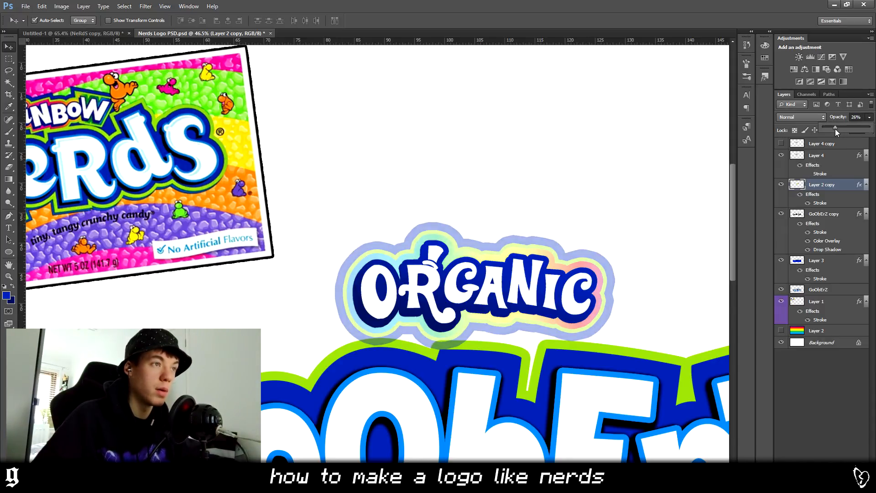
drag(836, 129, 835, 129)
click(824, 214)
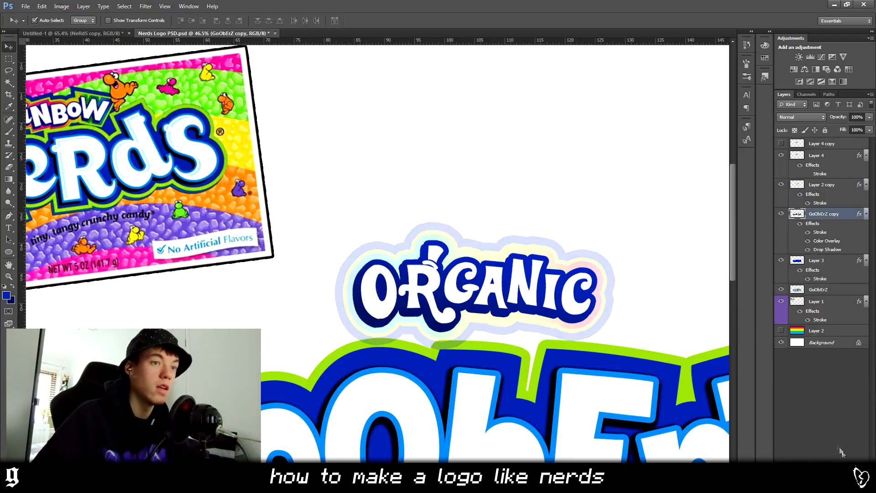
key(ctrl+shift+alt+n)
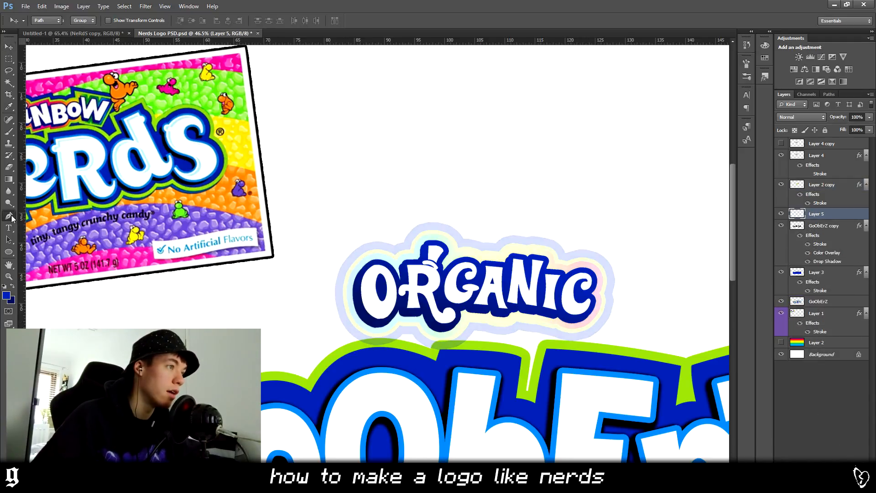
Start a Pen tool path below the O and R, tracing the faded outer border around the O and over the top hat.
key(p)
scroll(378, 339, up, 1)
scroll(377, 339, up, 3)
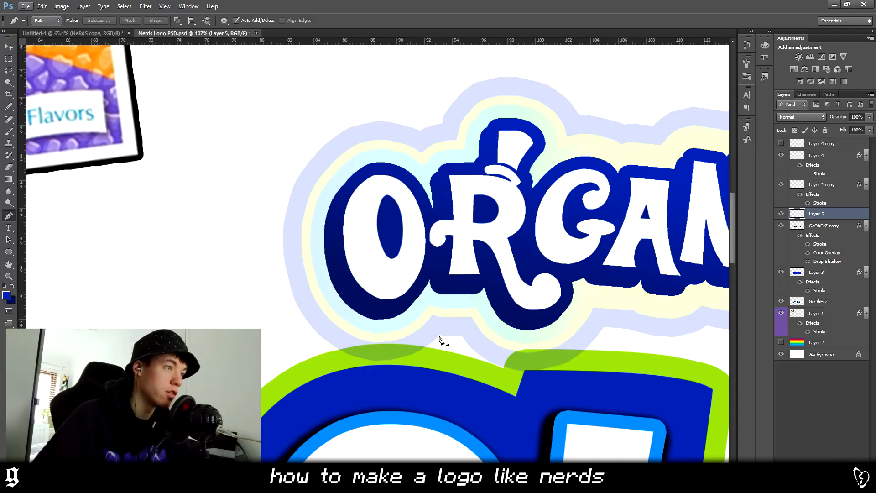
drag(297, 308, 260, 238)
drag(361, 124, 392, 118)
click(423, 133)
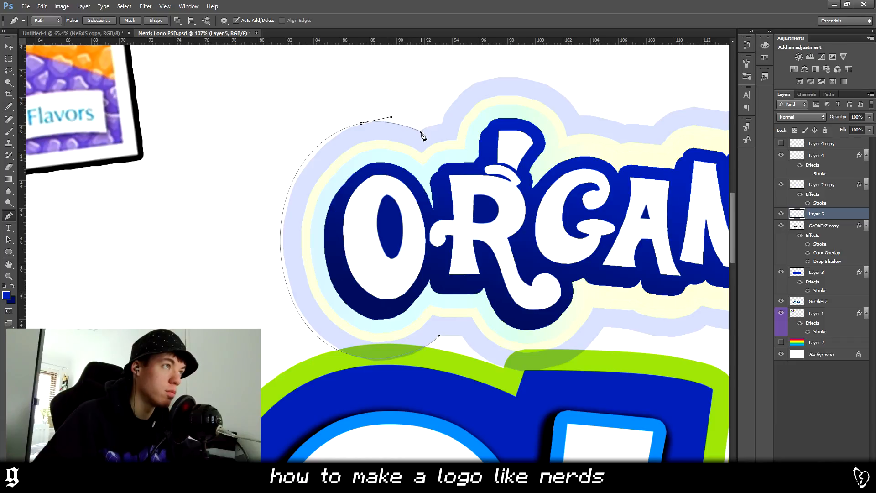
drag(445, 108, 447, 92)
drag(580, 114, 352, 100)
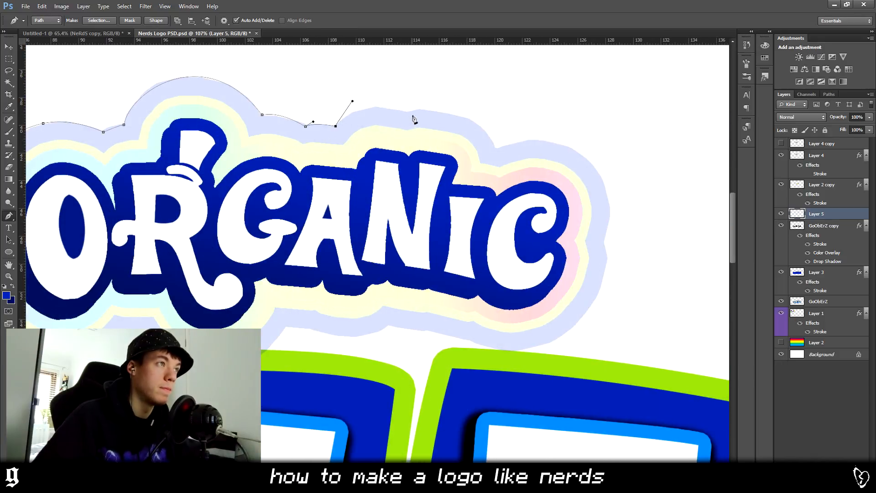
Continue the path along the border above the N and around the C to its underside.
drag(408, 110, 427, 115)
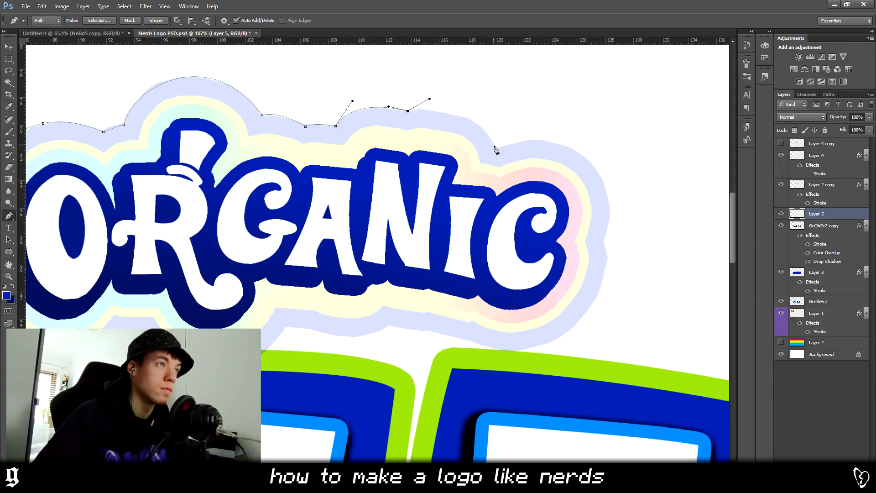
drag(497, 147, 537, 119)
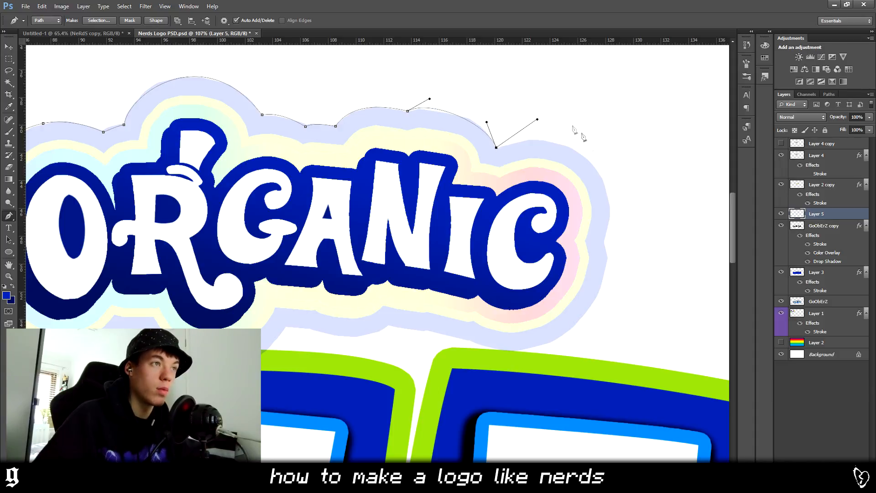
drag(605, 242, 615, 269)
scroll(616, 269, down, 1)
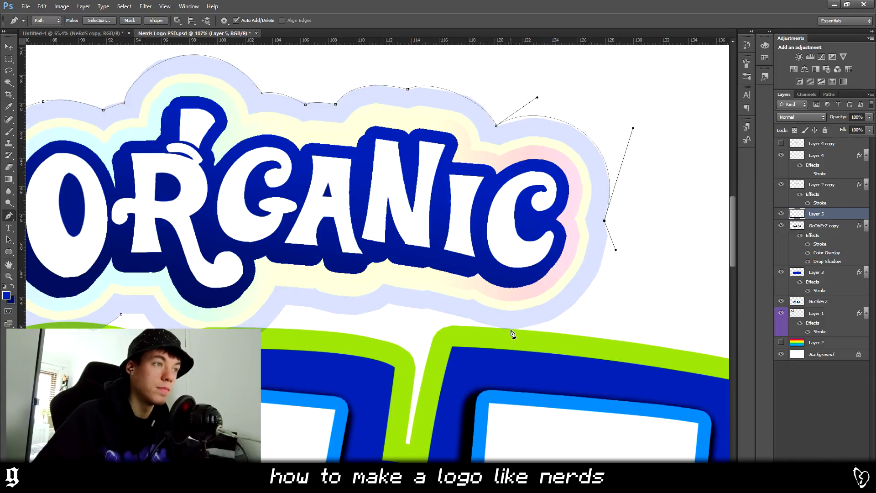
drag(508, 329, 418, 329)
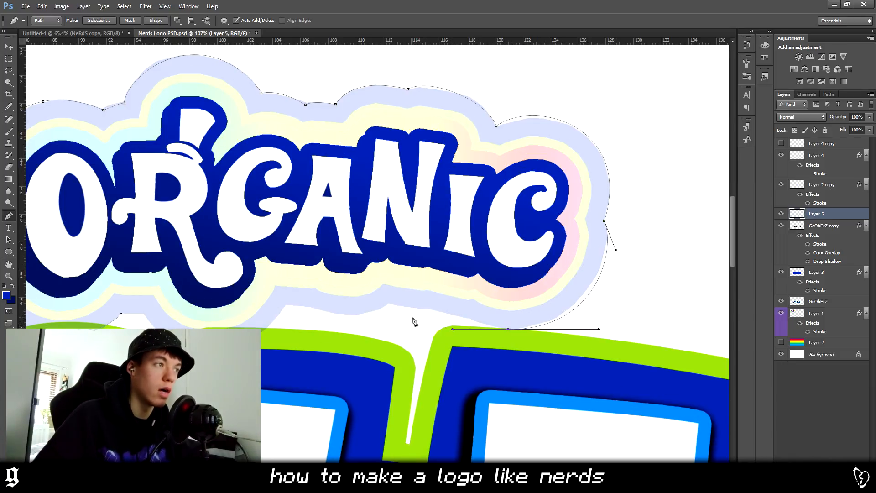
Trace the border's lower edge from the C back to the G with short path segments, undoing misplaced anchor points.
drag(390, 304, 309, 293)
key(ctrl+z)
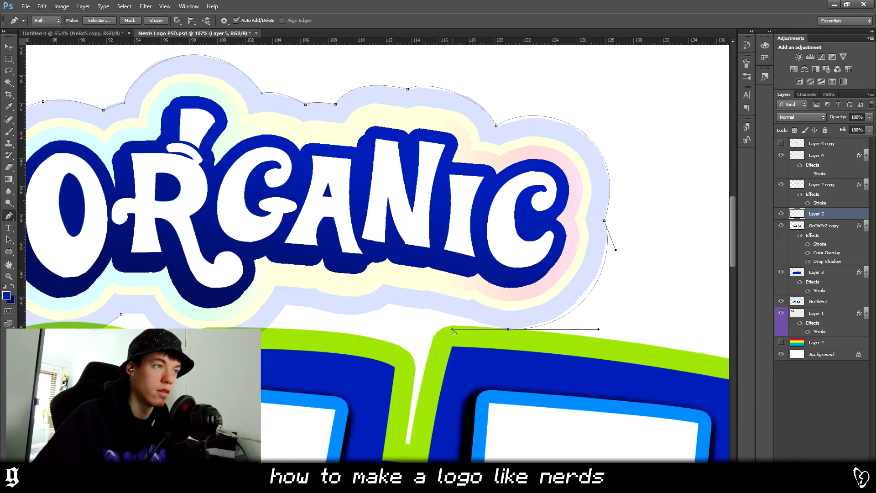
drag(469, 319, 422, 313)
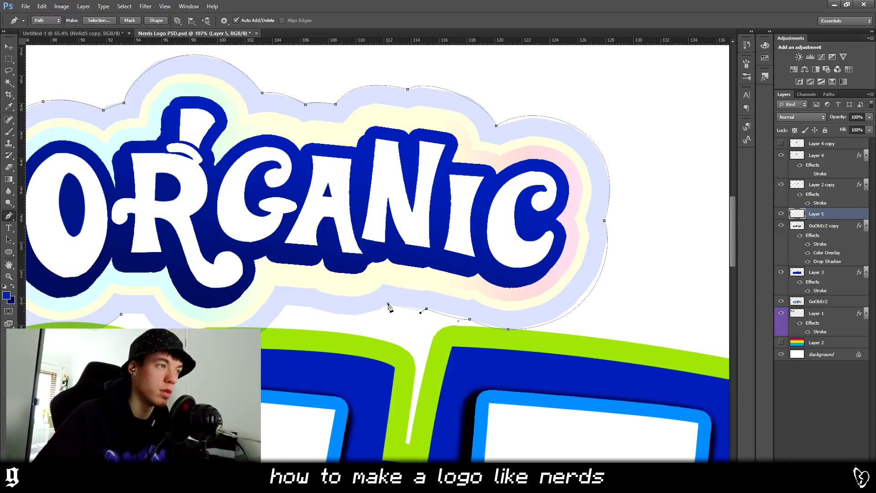
key(ctrl+alt+z)
key(ctrl+alt+z)
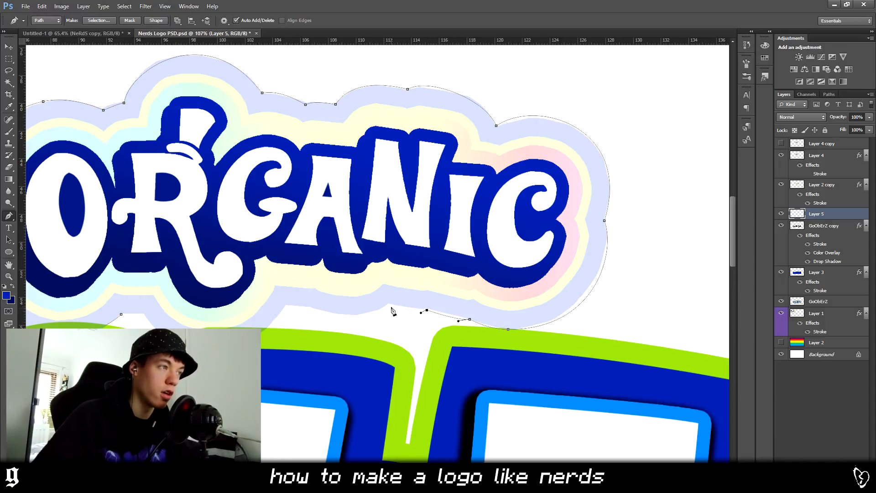
drag(388, 303, 383, 311)
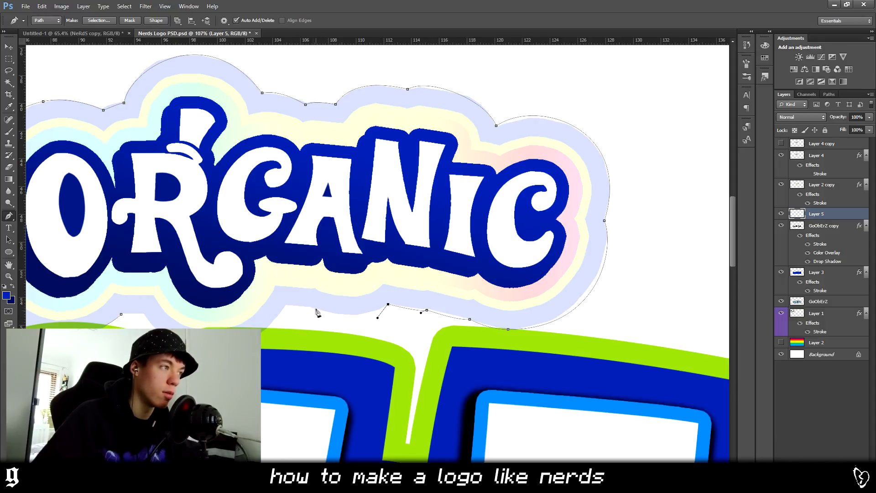
drag(312, 305, 290, 306)
click(287, 305)
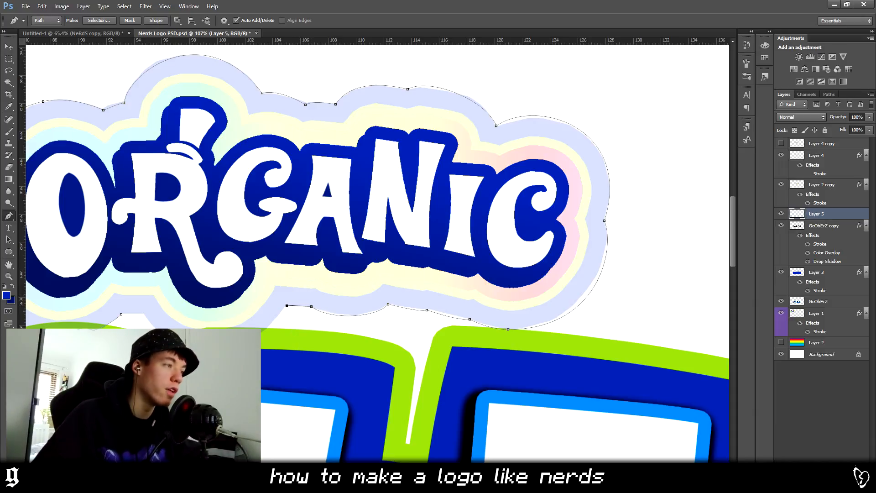
Redo the last anchor point beneath the G and carry the path under the R to close the outline.
scroll(447, 313, left, 5)
key(alt)
key(ctrl+z)
drag(549, 306, 533, 329)
click(549, 306)
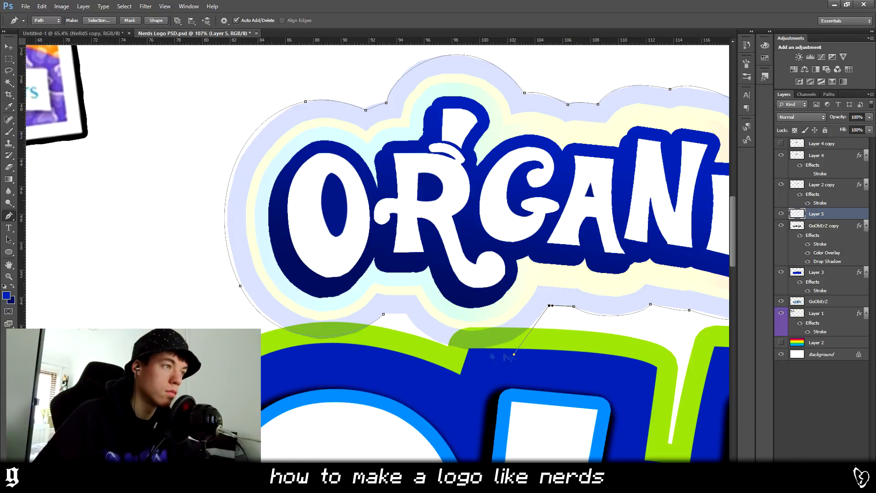
mouse_move(405, 313)
mouse_down()
mouse_move(413, 324)
mouse_move(380, 267)
mouse_move(391, 315)
mouse_up()
Convert the closed path to a selection, fill it with dark blue on Layer 5 using the brush, and deselect.
right_click(365, 113)
click(411, 155)
key(Return)
key(b)
scroll(418, 266, down, 3)
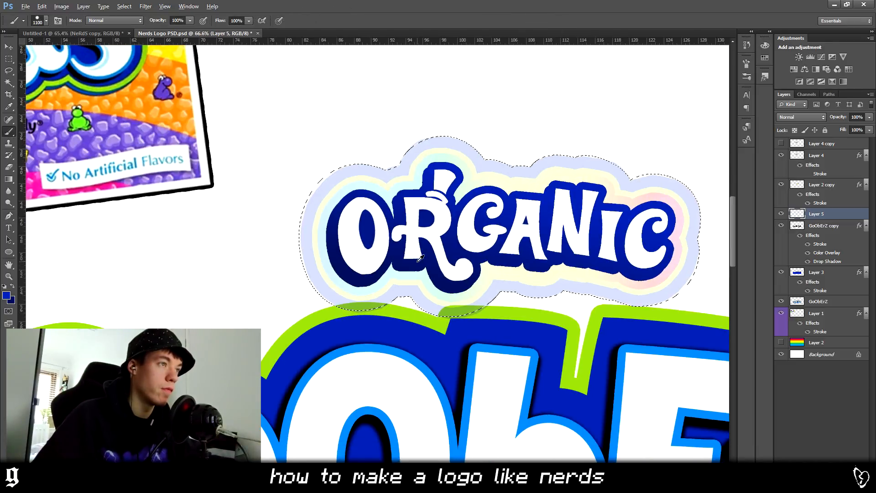
mouse_move(582, 236)
mouse_down()
mouse_move(545, 216)
mouse_move(372, 217)
mouse_up()
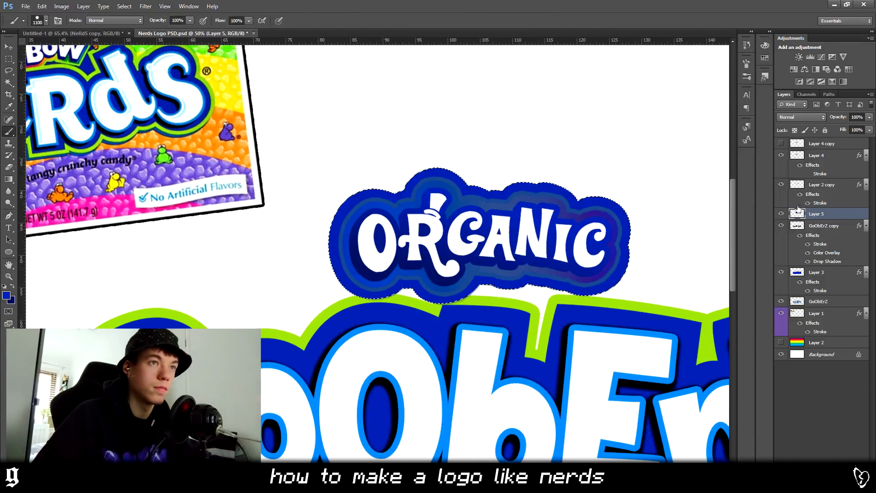
key(ctrl+d)
Restore Layer 2 copy to 100% opacity and turn off its stroke effect.
click(818, 187)
drag(869, 117, 863, 131)
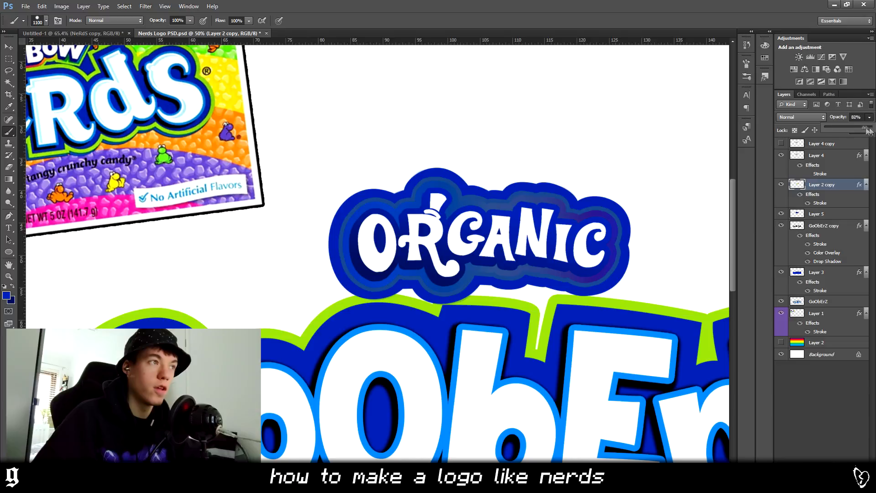
right_click(821, 175)
click(756, 168)
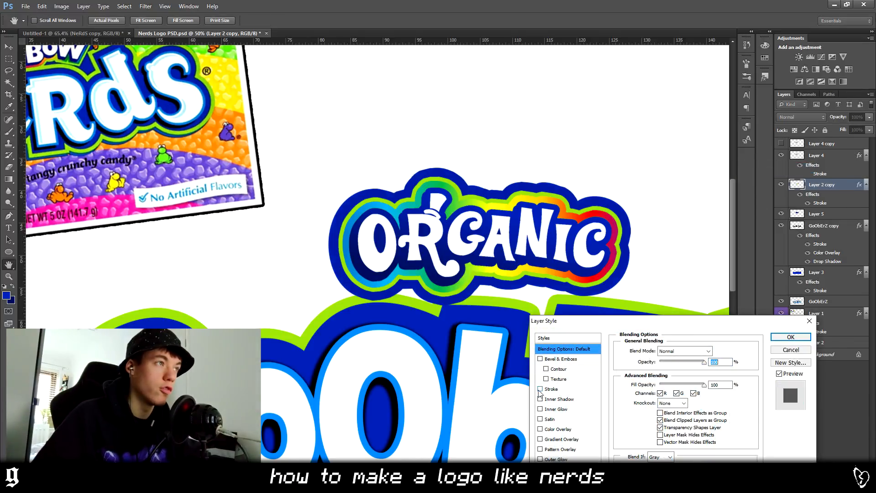
click(791, 337)
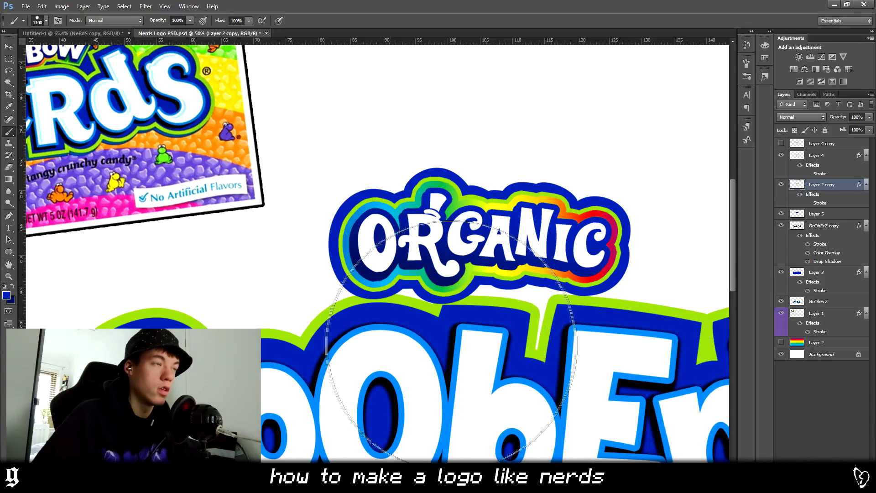
Examine the borders around the package's Rainbow lettering and compare them with the ORGANIC and GoObErZ lettering.
scroll(436, 337, down, 3)
scroll(436, 337, down, 2)
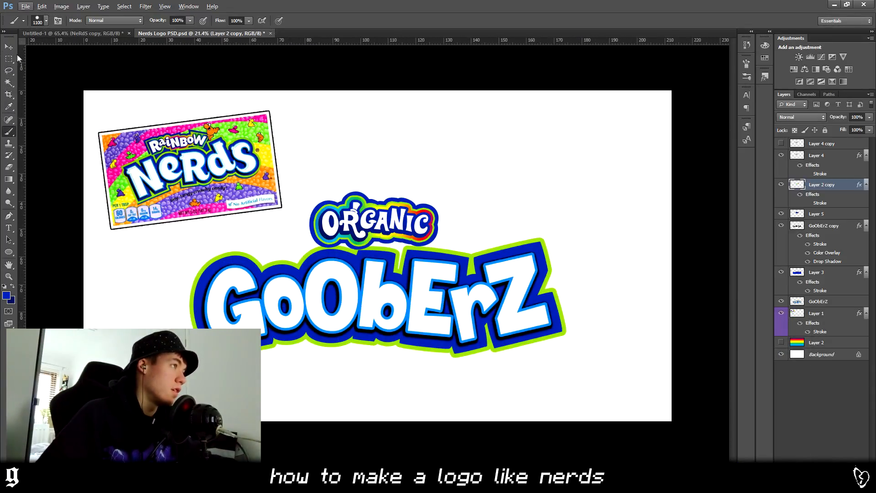
click(5, 48)
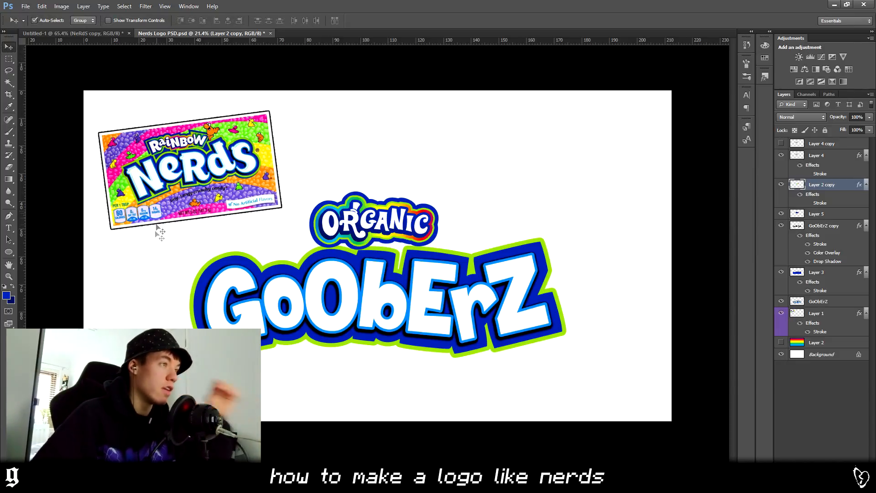
scroll(169, 154, up, 1)
scroll(169, 153, up, 5)
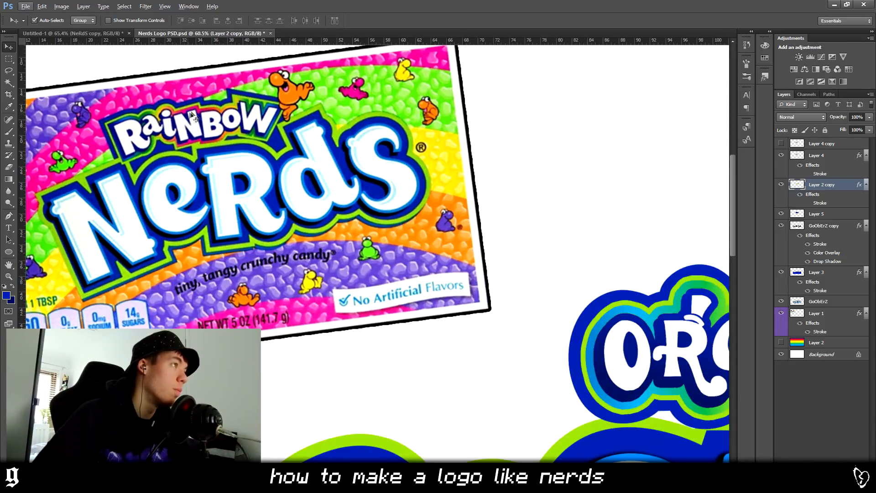
scroll(192, 115, up, 3)
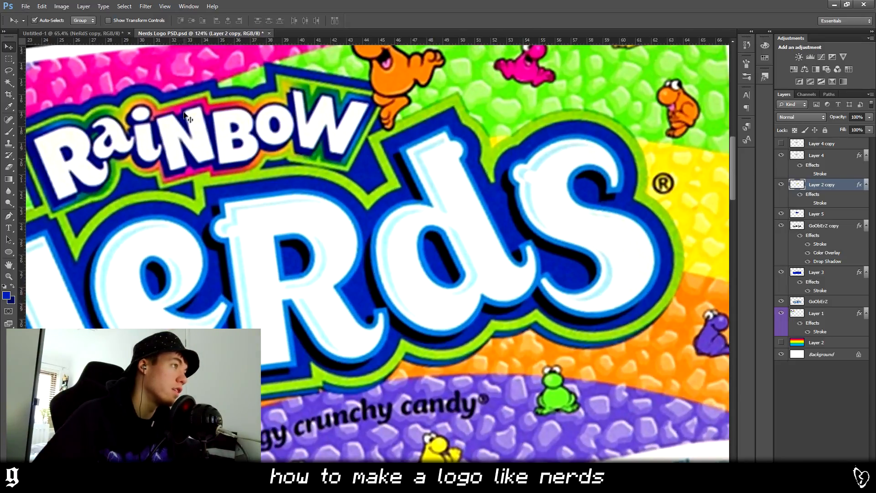
scroll(319, 149, up, 3)
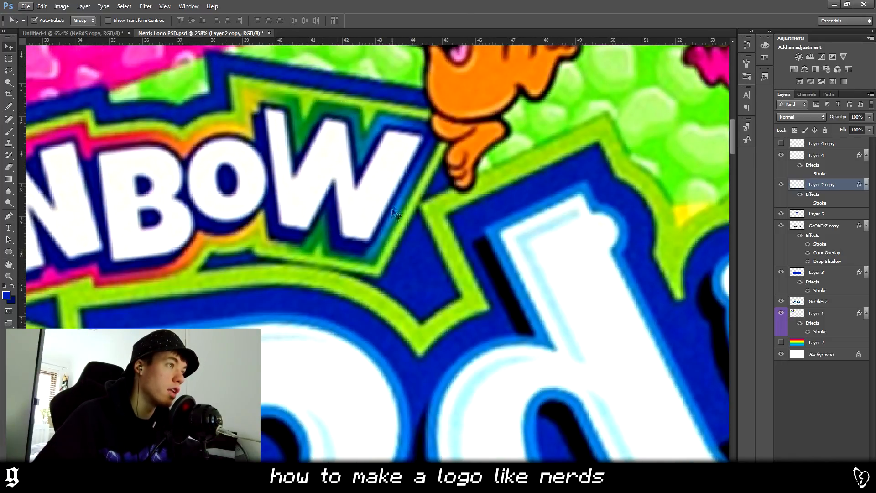
scroll(405, 211, down, 10)
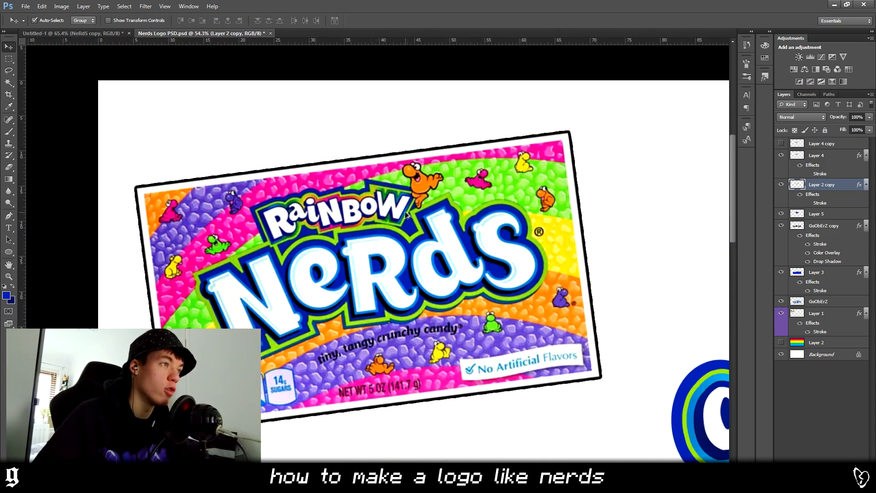
scroll(305, 212, up, 4)
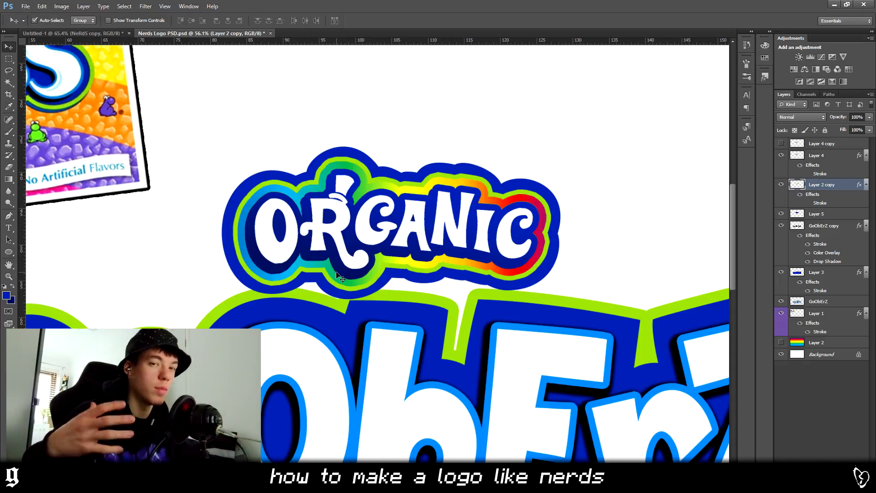
scroll(331, 279, down, 4)
scroll(322, 286, down, 3)
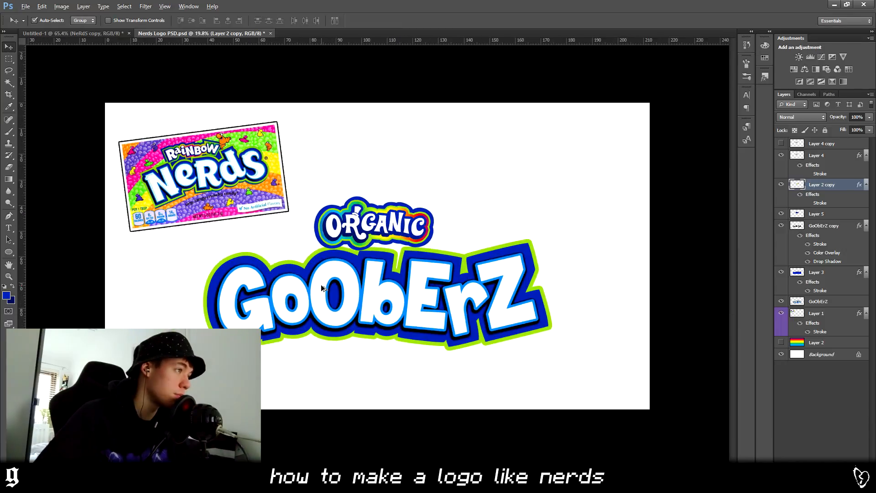
scroll(277, 242, up, 3)
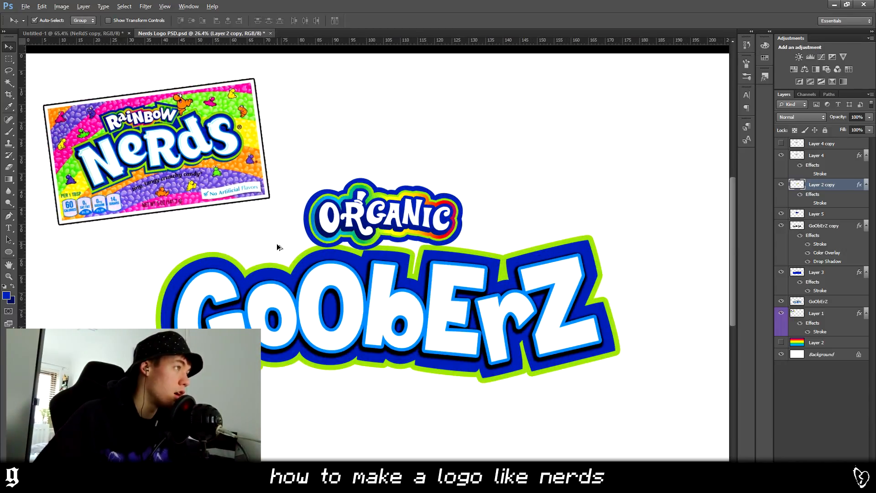
Examine the pale blue highlight lines inside the package's Nerds letters.
scroll(276, 242, up, 2)
drag(374, 469, 358, 469)
scroll(315, 388, down, 1)
scroll(70, 110, up, 15)
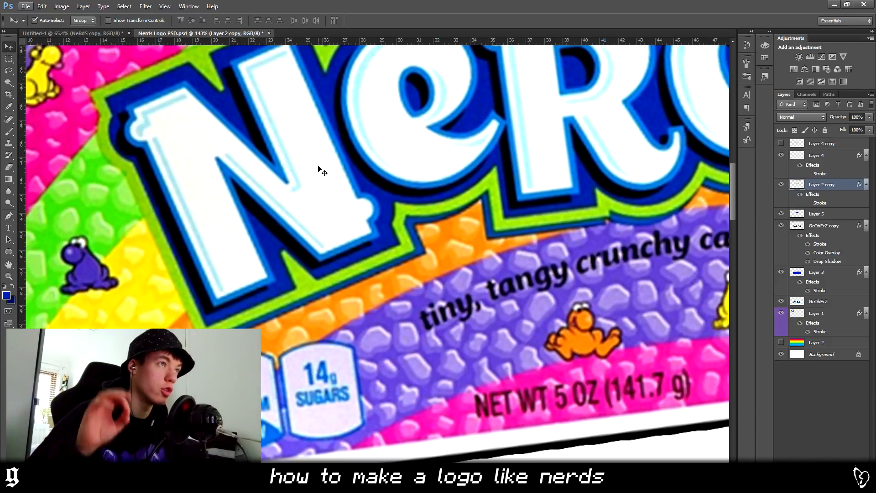
scroll(323, 170, down, 10)
scroll(349, 183, down, 2)
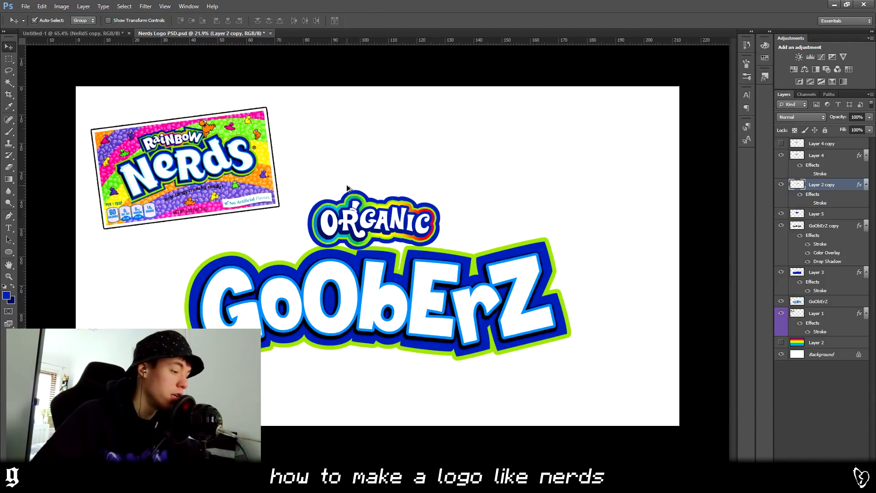
Set the foreground colour to bright cyan, 14caff, for the brush.
key(b)
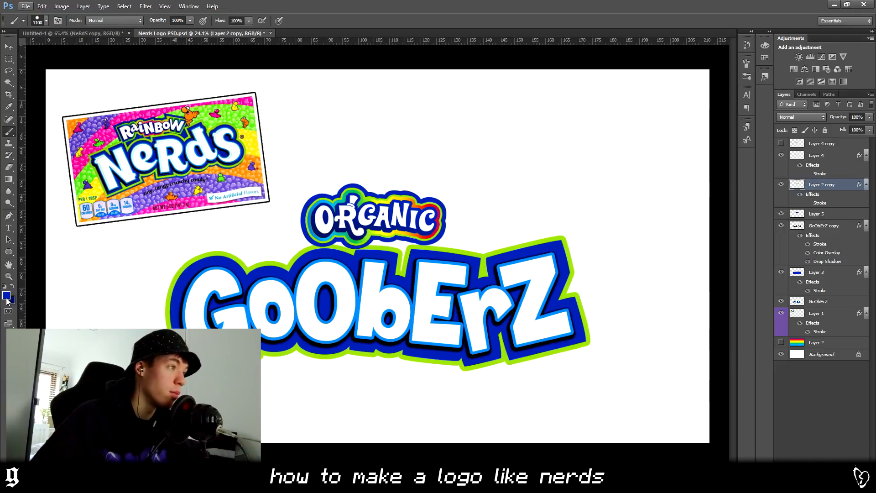
click(6, 295)
click(657, 349)
drag(657, 348, 658, 343)
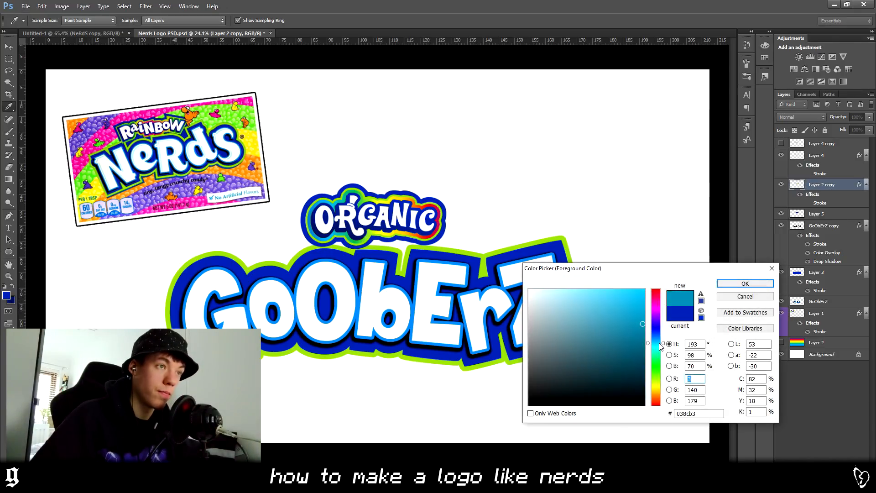
drag(637, 307, 636, 255)
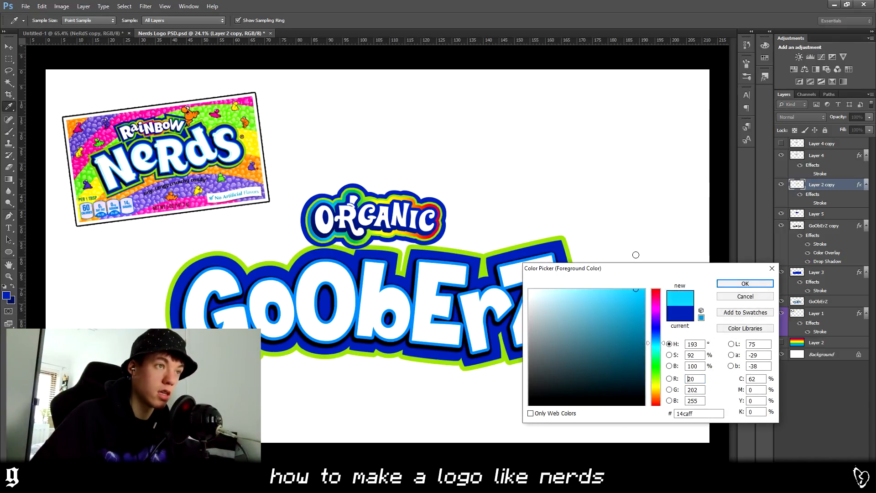
click(745, 283)
key(b)
Create a new layer directly above Layer 4 and show the rainbow gradient on Layer 2.
click(819, 155)
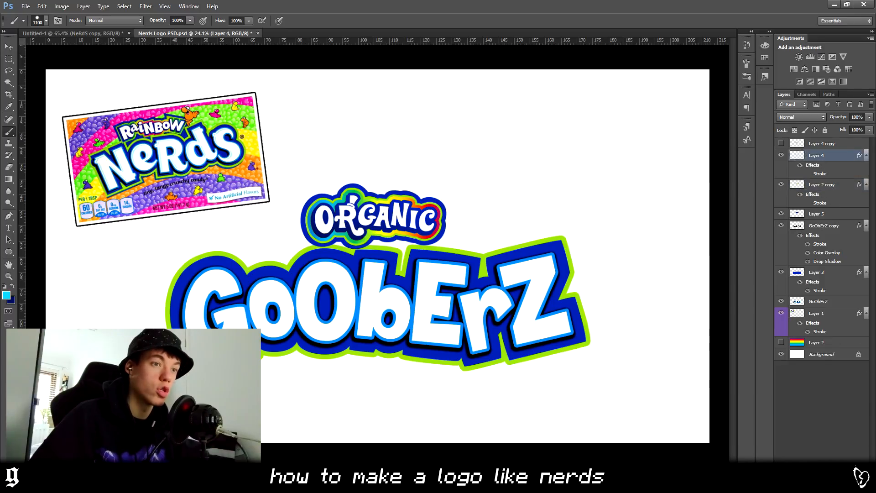
key(ctrl+shift+alt+n)
key(p)
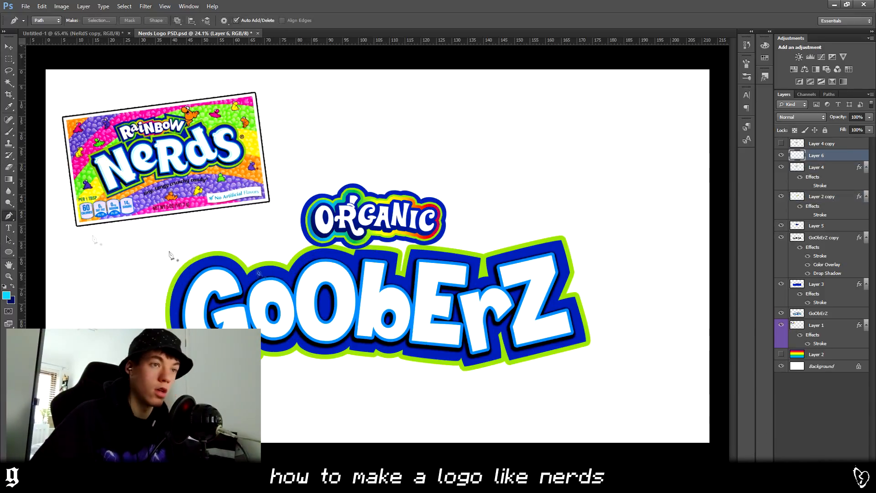
click(782, 354)
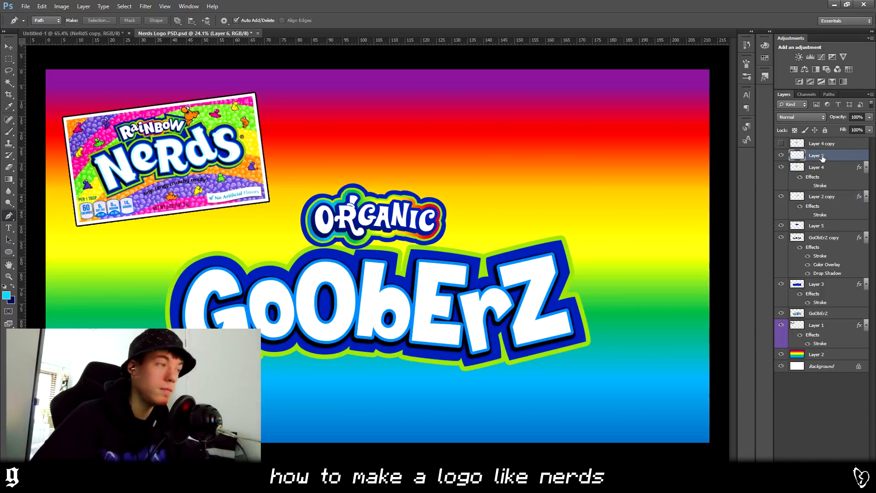
Draw the outer curve of a highlight path inside the G, from its lower left up and over to the upper right.
scroll(79, 413, up, 1)
scroll(155, 347, up, 3)
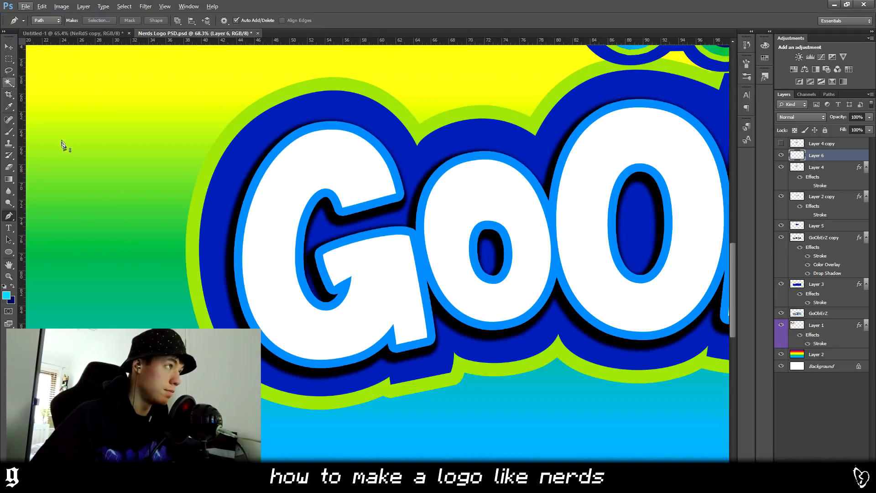
click(8, 47)
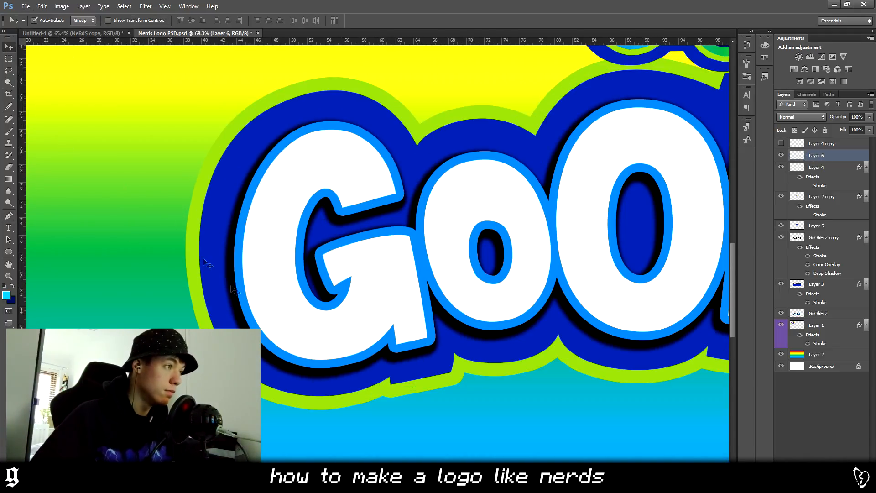
click(9, 216)
scroll(235, 308, down, 5)
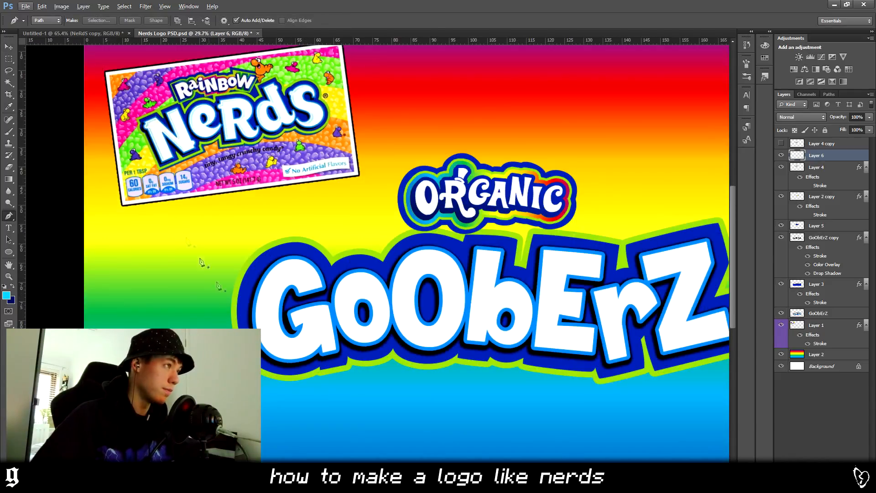
scroll(139, 130, up, 2)
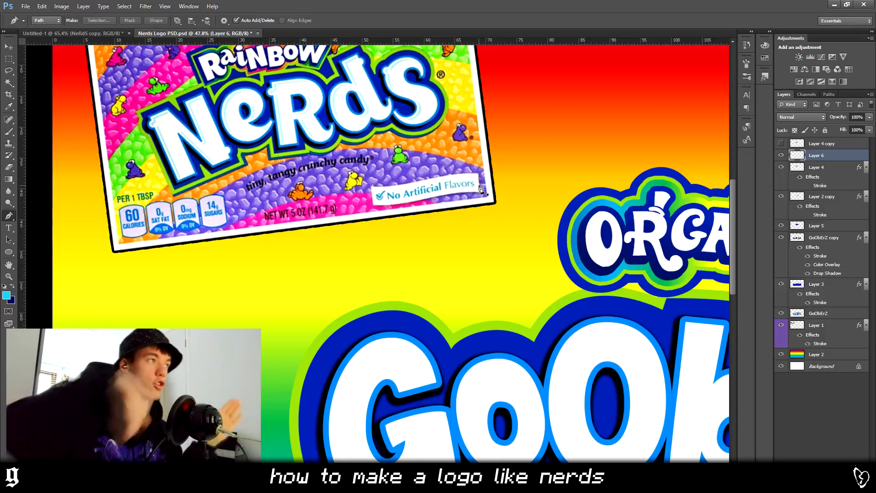
scroll(337, 362, down, 3)
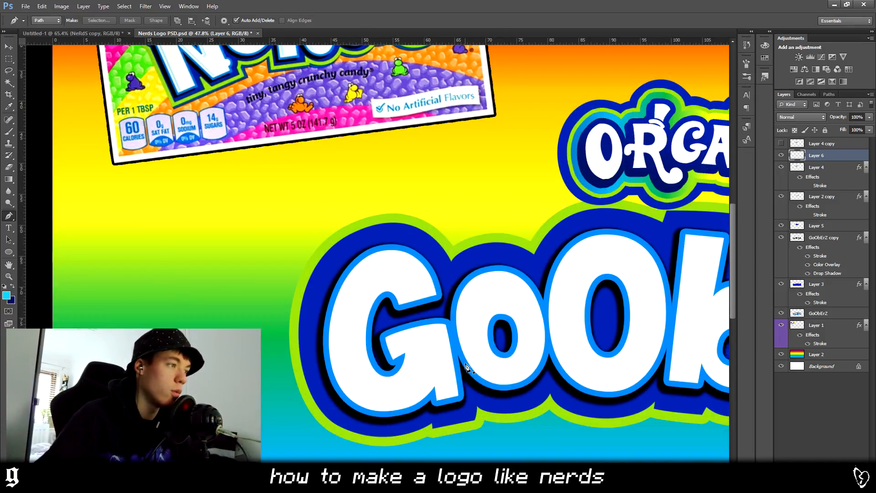
scroll(337, 365, up, 4)
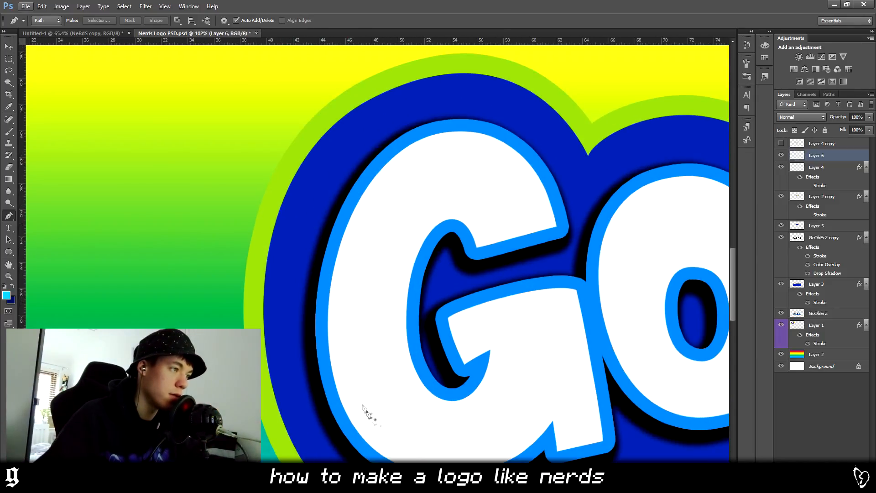
scroll(378, 413, down, 1)
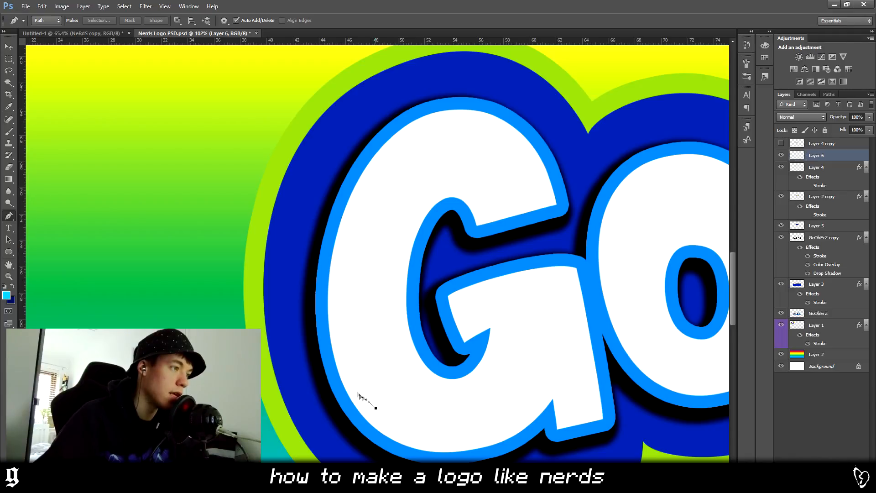
scroll(347, 369, down, 2)
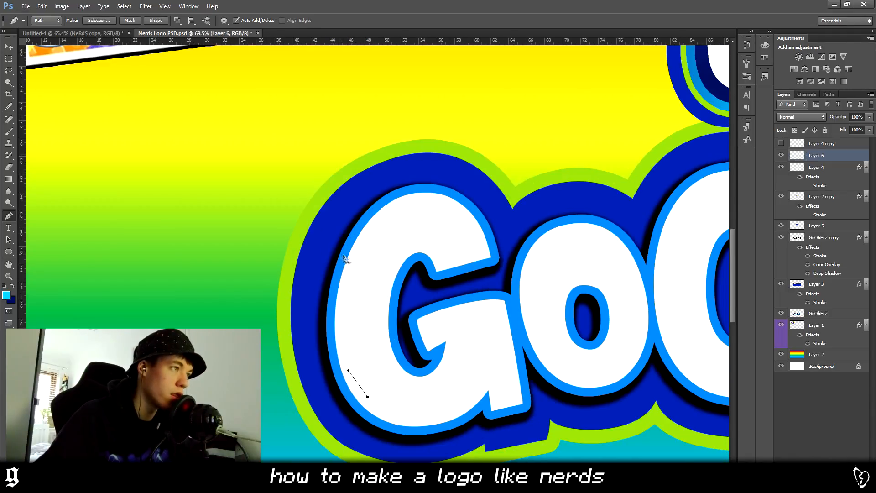
drag(360, 254, 388, 195)
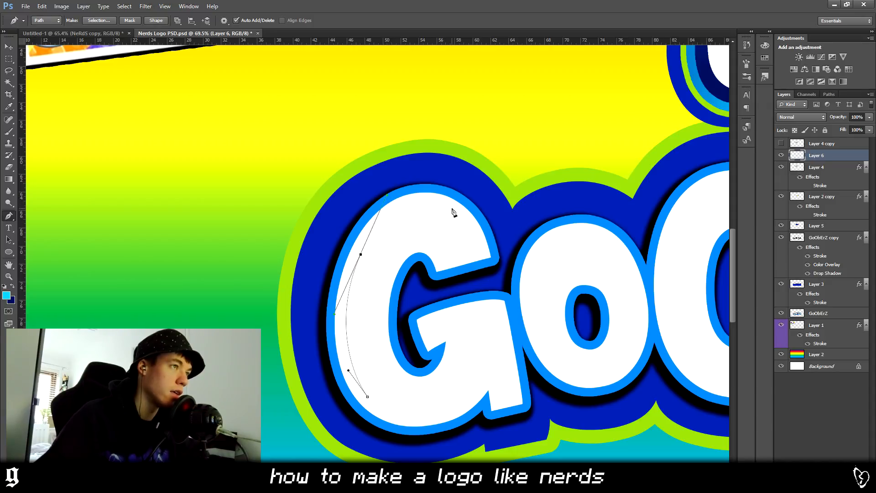
mouse_move(453, 212)
mouse_down()
mouse_move(469, 228)
mouse_move(464, 222)
mouse_up()
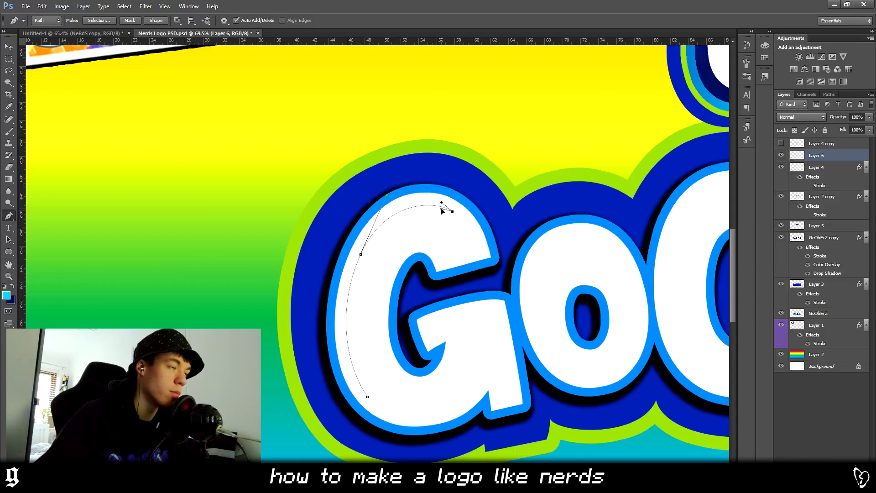
Curve the path back along the G's left stroke and try to close it at the lower starting anchor.
scroll(405, 237, down, 2)
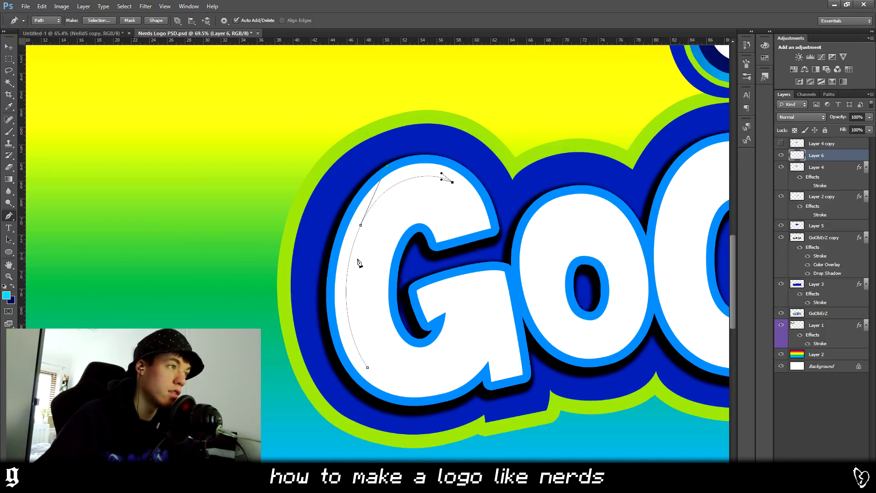
drag(357, 260, 336, 345)
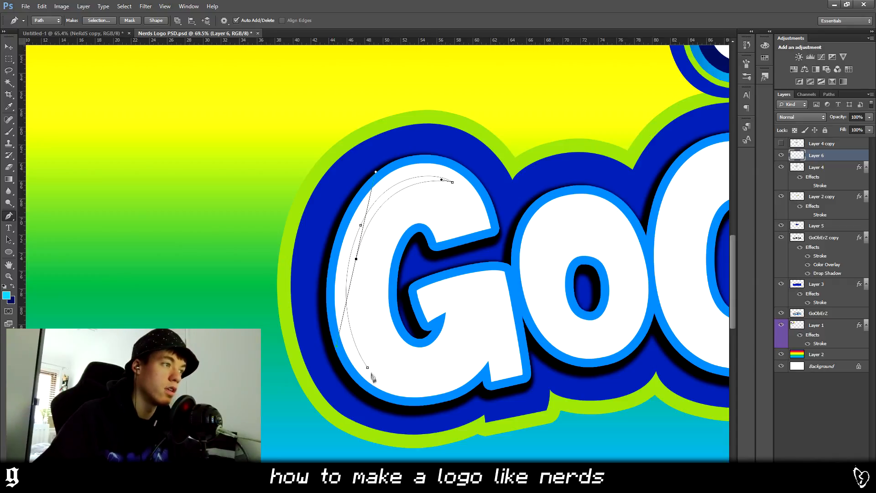
drag(370, 368, 372, 373)
drag(352, 344, 373, 375)
key(ctrl+z)
key(ctrl+z)
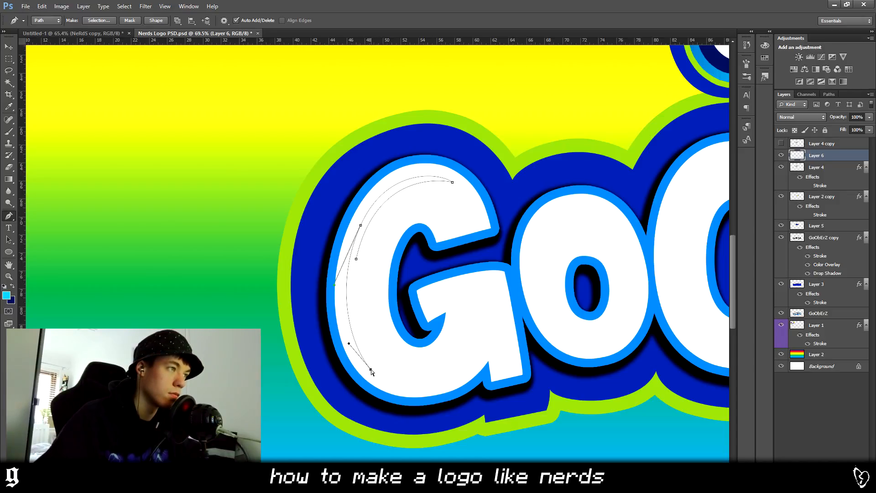
Refine the inner anchor and its handle, and close the thin crescent path at its lower end.
mouse_move(356, 259)
mouse_down()
mouse_move(356, 268)
mouse_move(358, 259)
mouse_up()
mouse_move(338, 348)
mouse_down()
mouse_move(348, 314)
mouse_move(338, 350)
mouse_up()
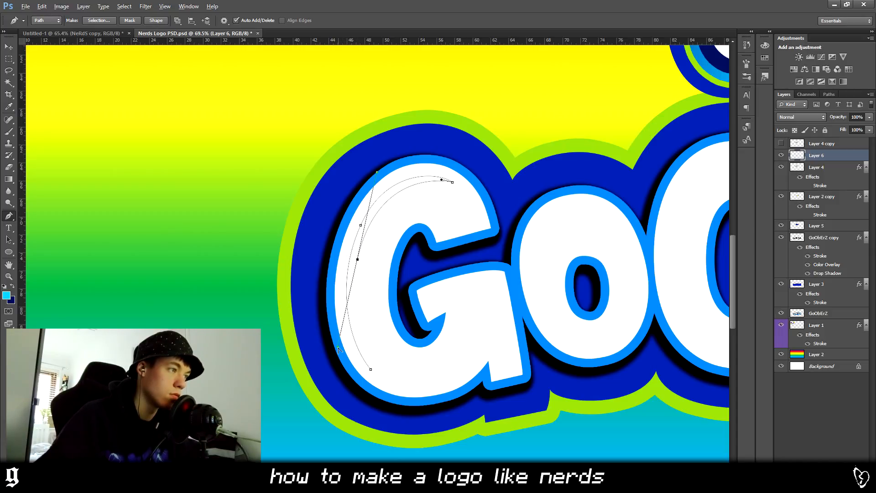
click(371, 371)
drag(376, 386, 379, 387)
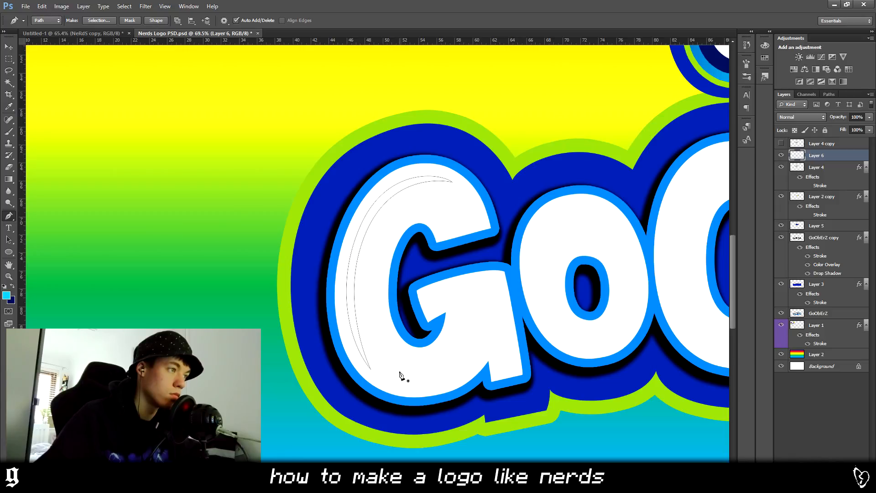
Convert the crescent path to a selection and fill it with cyan using a large brush.
right_click(401, 335)
click(456, 191)
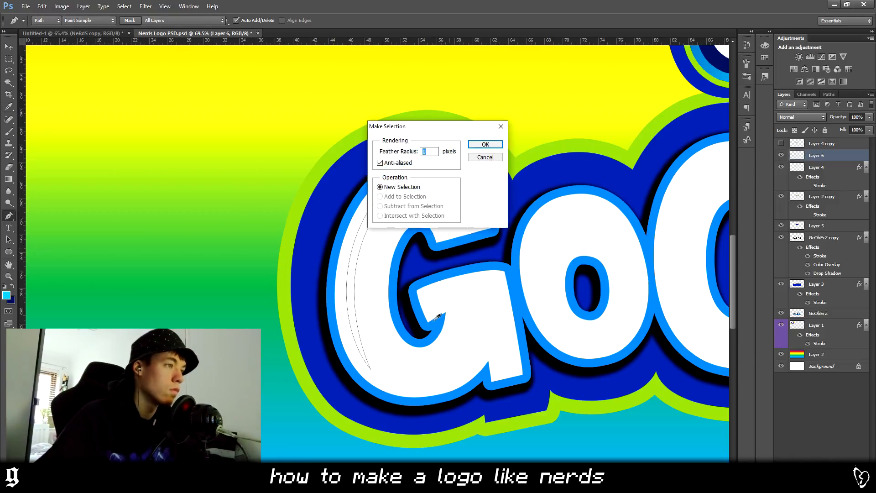
key(Return)
key(b)
key(bracketright)
key(bracketright)
key(bracketright)
key(bracketright)
click(408, 261)
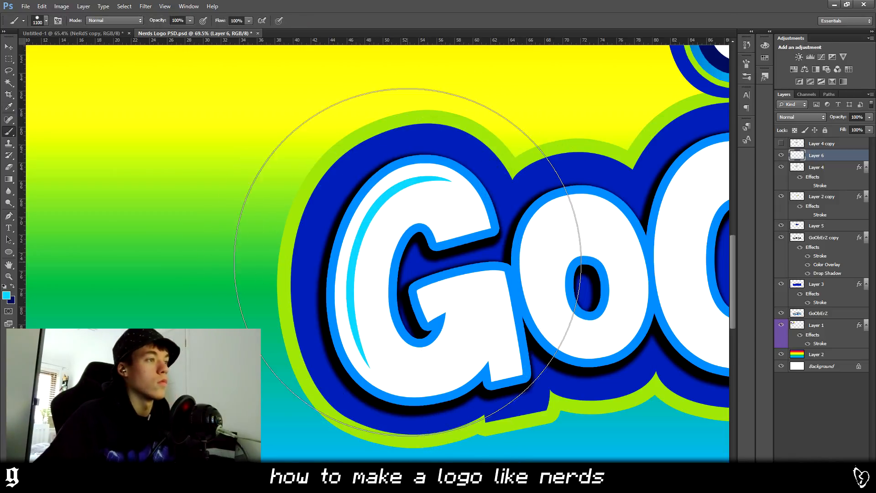
Lower the highlight layer's opacity to 37%.
click(869, 116)
drag(869, 128, 850, 127)
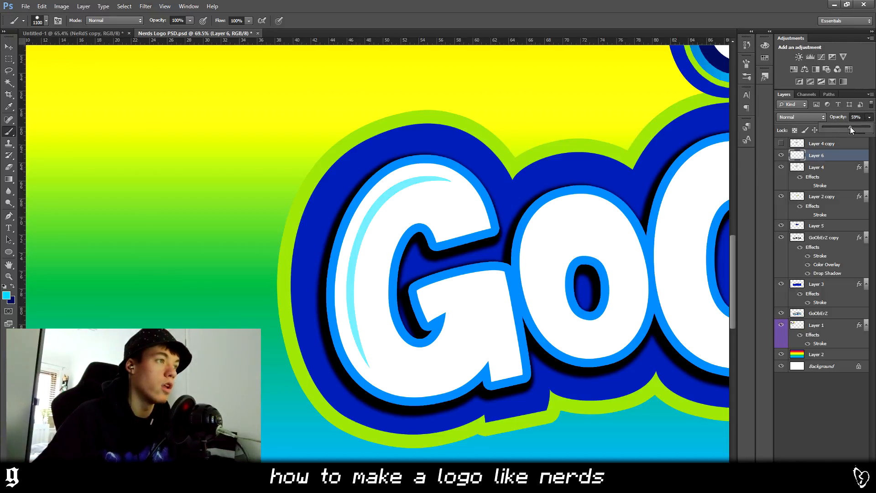
drag(841, 127, 840, 128)
scroll(421, 196, down, 8)
scroll(429, 149, up, 8)
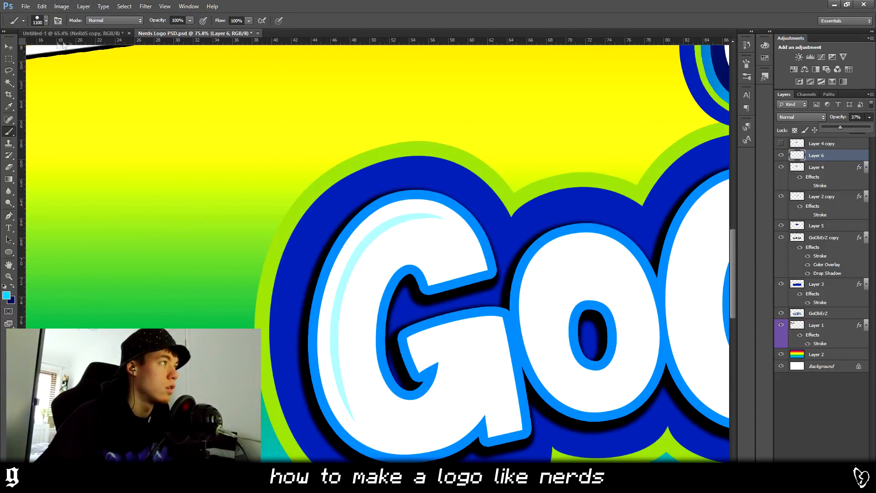
Nudge the crescent highlight slightly upward and closer to the G's outer edge.
key(v)
scroll(357, 313, down, 1)
drag(338, 294, 335, 287)
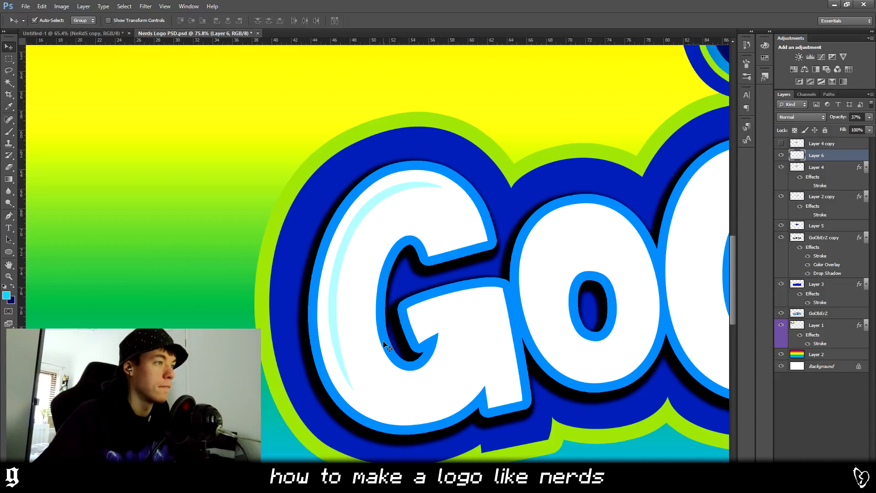
Draw a small closed crescent path below the G's inner hook, following the curve of its opening.
click(9, 216)
scroll(448, 377, up, 2)
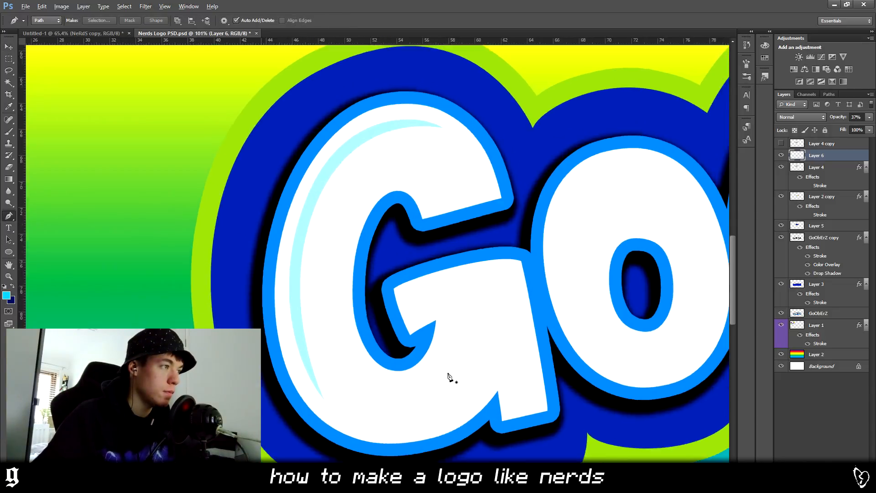
scroll(449, 377, up, 1)
drag(414, 382, 421, 384)
key(ctrl+z)
key(ctrl+z)
drag(398, 386, 423, 384)
drag(449, 315, 453, 280)
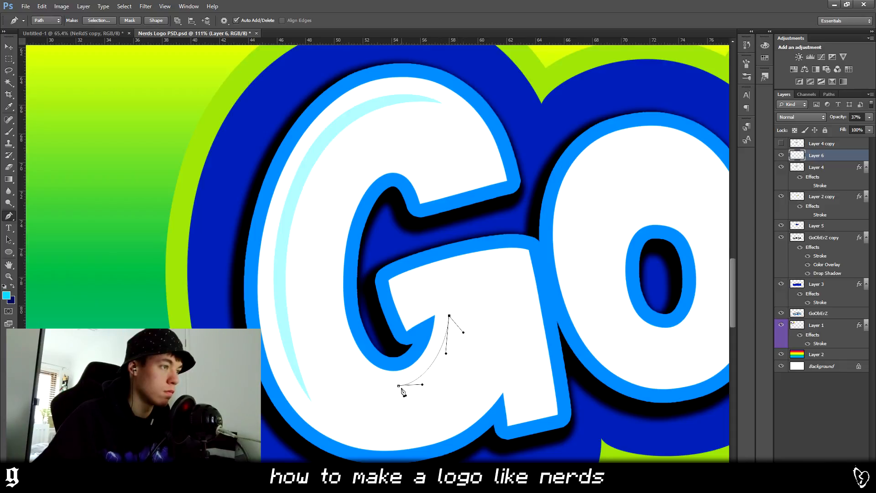
drag(399, 386, 354, 385)
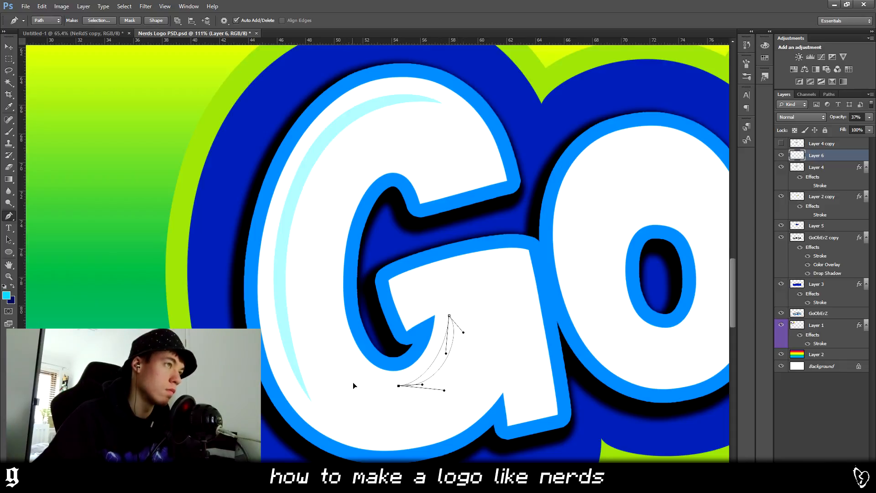
Convert the small crescent path to a selection, fill it with cyan using the brush, and deselect.
right_click(405, 329)
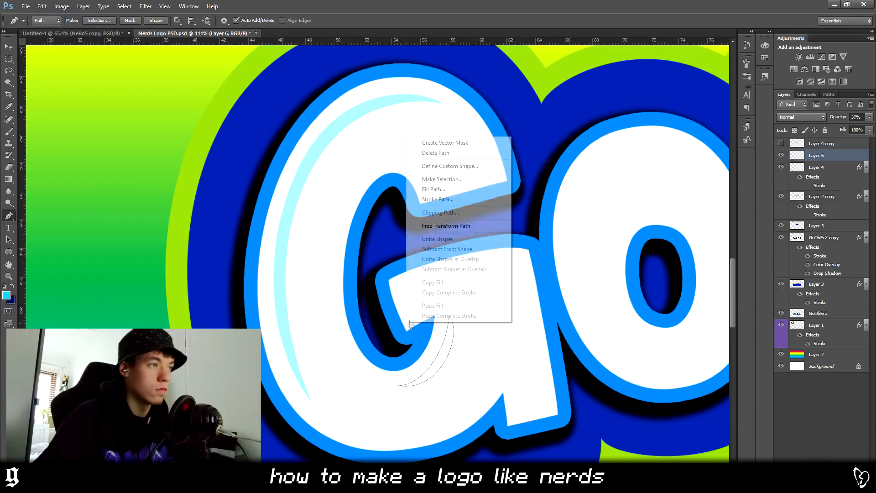
click(437, 180)
key(Return)
key(b)
click(433, 324)
key(ctrl+d)
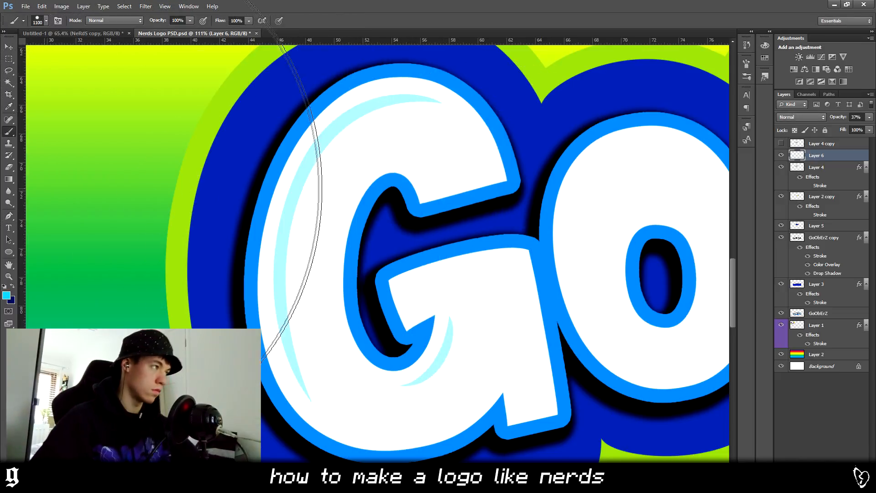
Draw a small closed crescent path with the Pen tool above the inner corner of the G's foot.
click(9, 216)
scroll(371, 362, down, 3)
scroll(314, 428, right, 2)
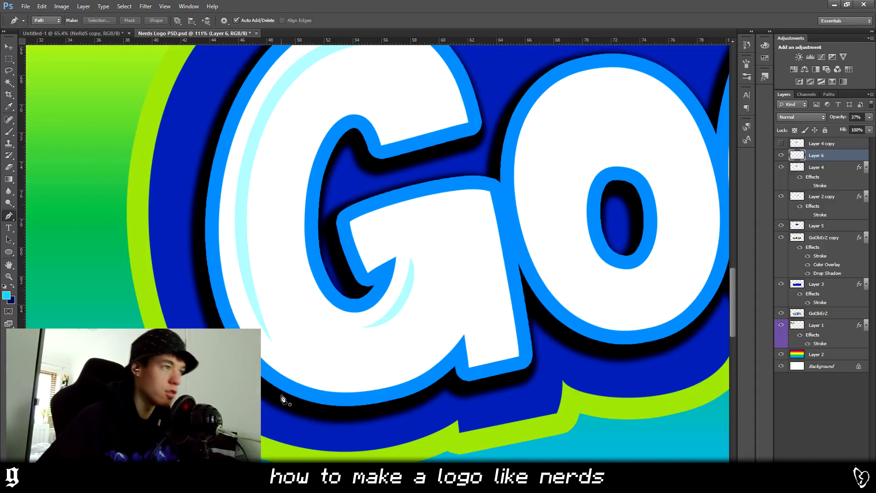
scroll(337, 356, right, 5)
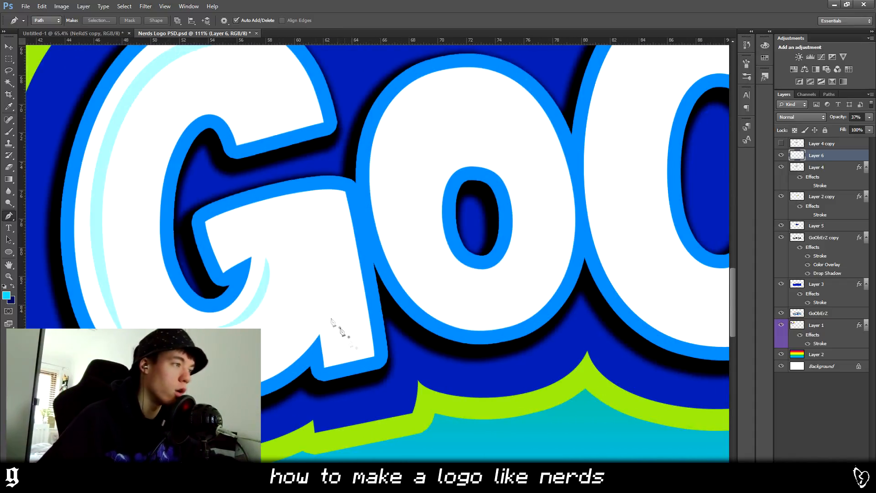
click(334, 354)
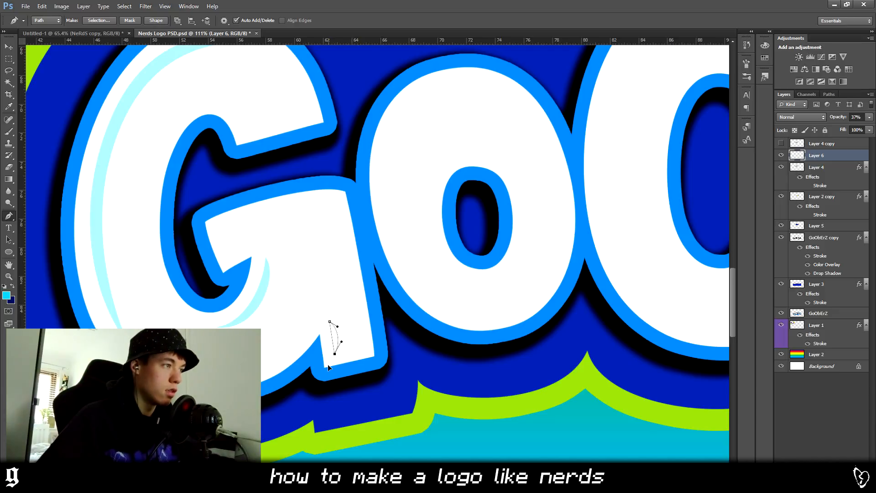
Convert the crescent path in the G's foot to a selection and fill it with cyan using the brush.
right_click(402, 285)
click(422, 317)
key(Return)
key(b)
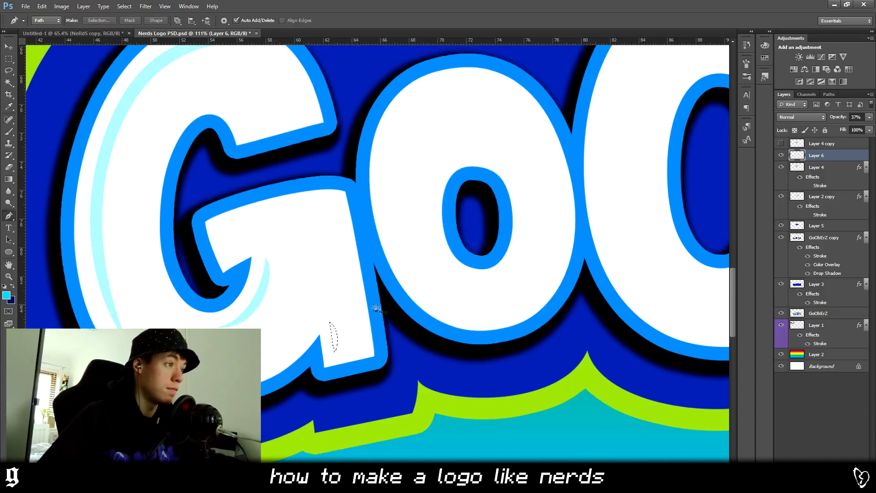
click(319, 323)
Draw a closed, tapered angular path following the upper-left corner and top edge of the G's crossbar.
click(9, 218)
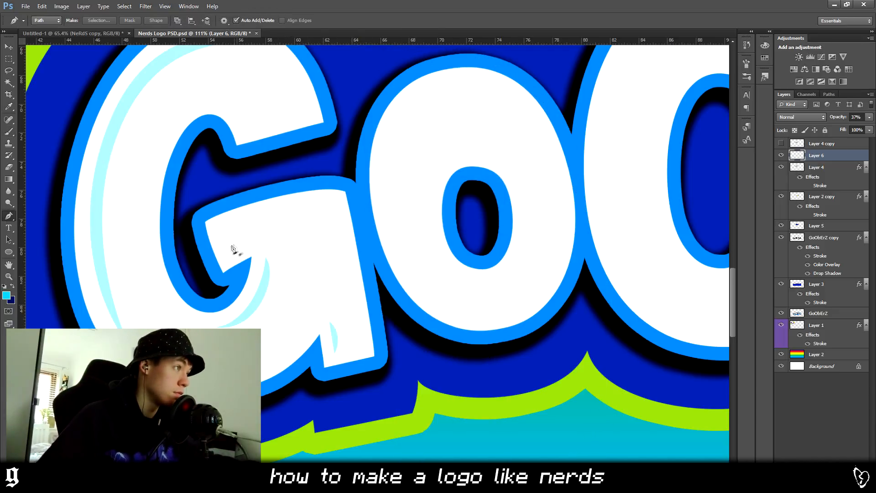
key(alt)
drag(228, 254, 224, 246)
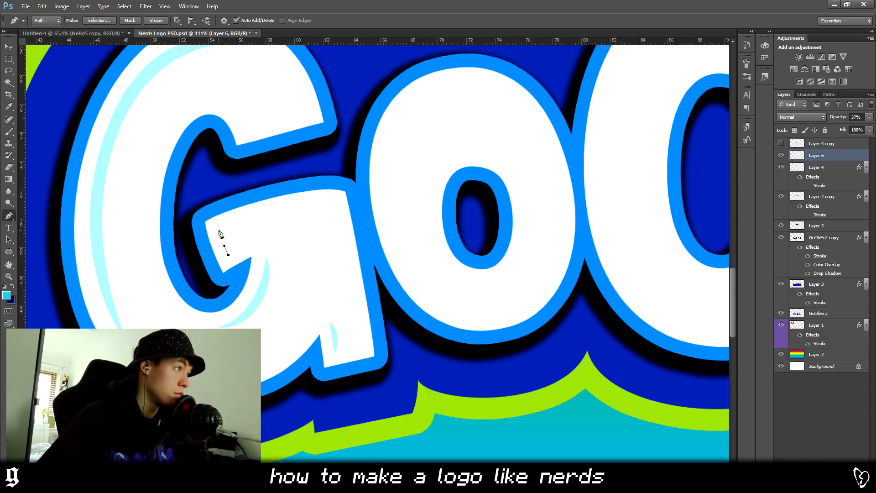
drag(329, 204, 352, 206)
click(232, 234)
key(ctrl+z)
mouse_move(231, 234)
mouse_down()
mouse_move(215, 239)
mouse_move(232, 249)
mouse_up()
Convert the crossbar path to a selection, fill it with cyan using the brush, and deselect.
right_click(267, 245)
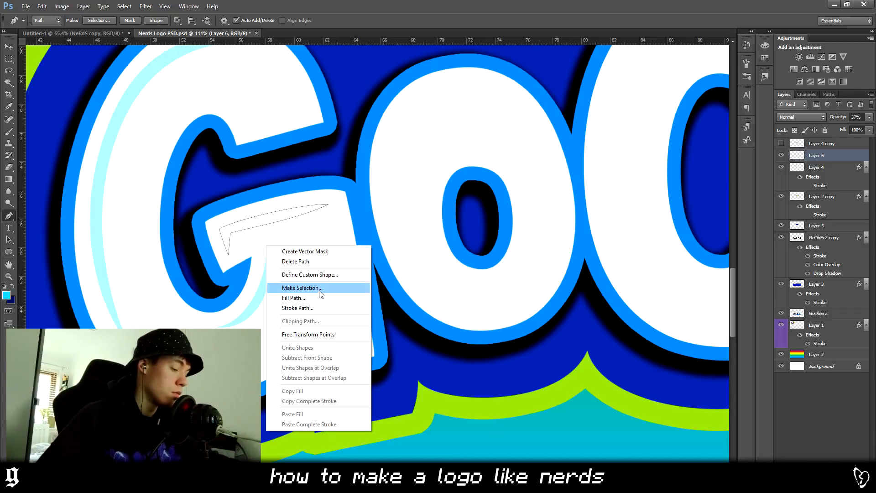
click(293, 288)
key(Return)
key(b)
click(291, 204)
key(ctrl+d)
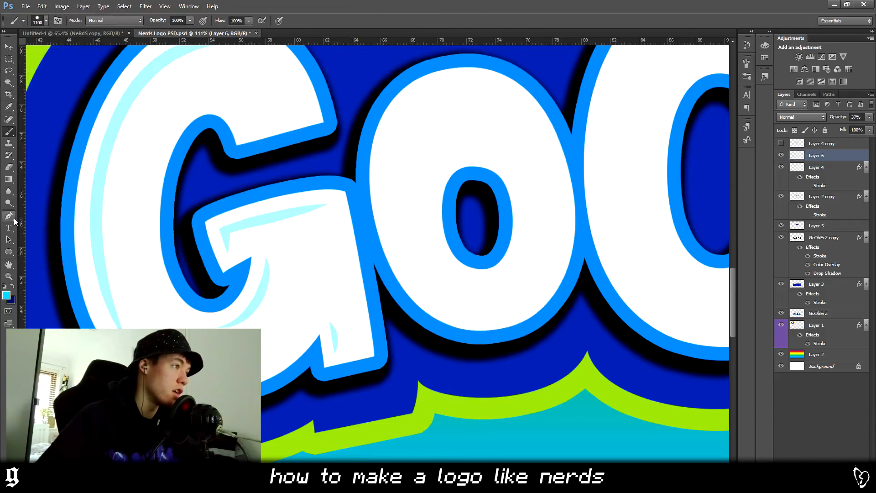
Draw a small closed crescent path inside the G's upper arm, following the curve above its opening.
click(9, 216)
scroll(226, 308, up, 3)
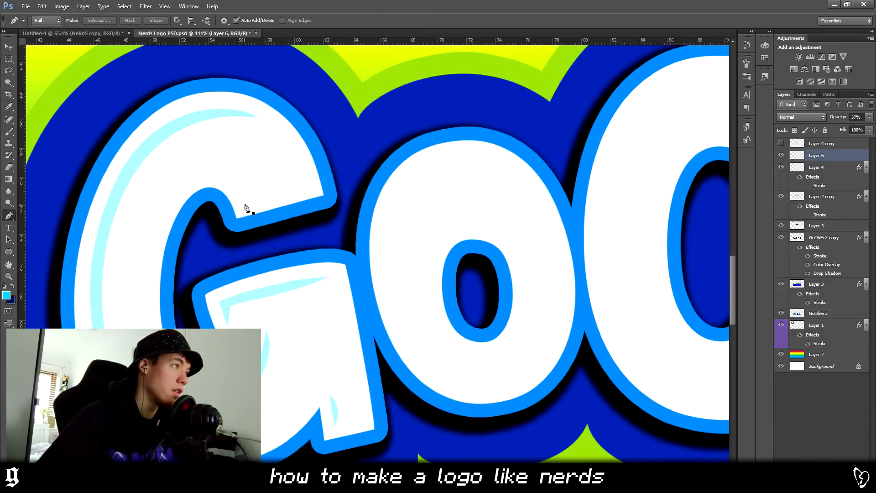
click(241, 188)
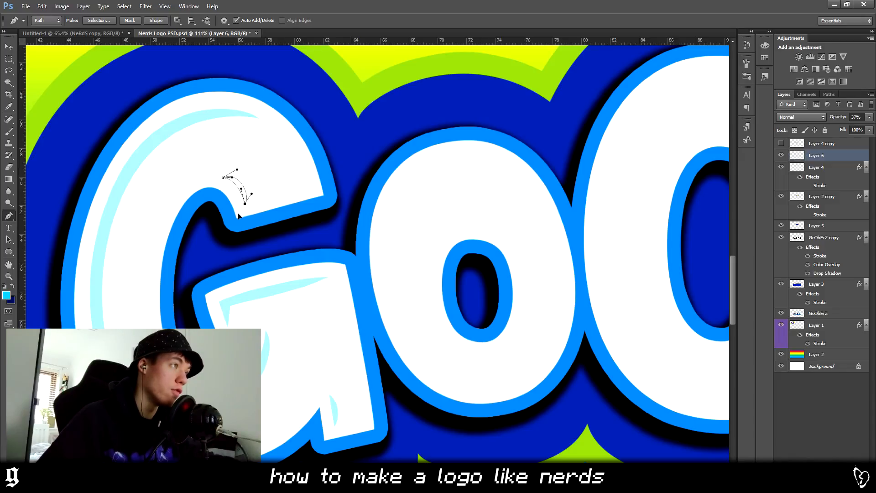
Turn the upper arm's crescent path into a selection, brush it with cyan, and deselect.
right_click(302, 196)
click(332, 237)
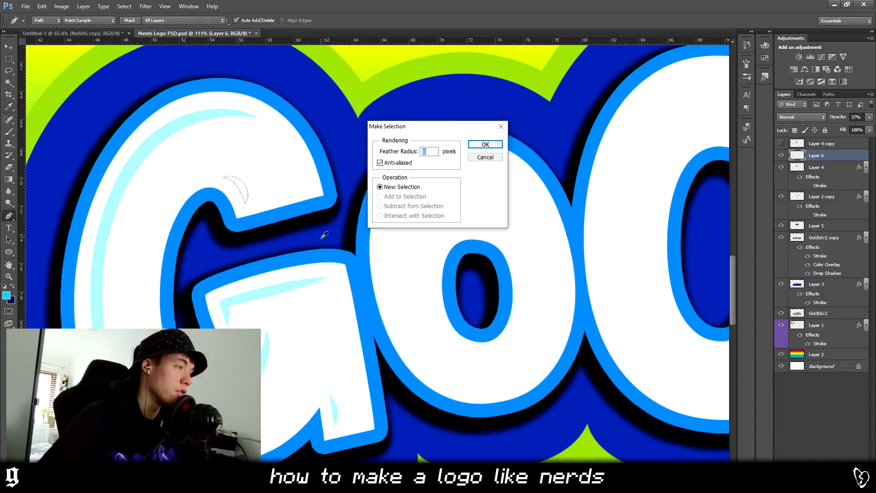
key(Return)
key(b)
click(223, 187)
key(ctrl+d)
Draw a long closed crescent path inside the small o, following its left edge from lower left to upper right.
click(9, 227)
scroll(114, 265, down, 1)
click(9, 219)
scroll(407, 448, down, 2)
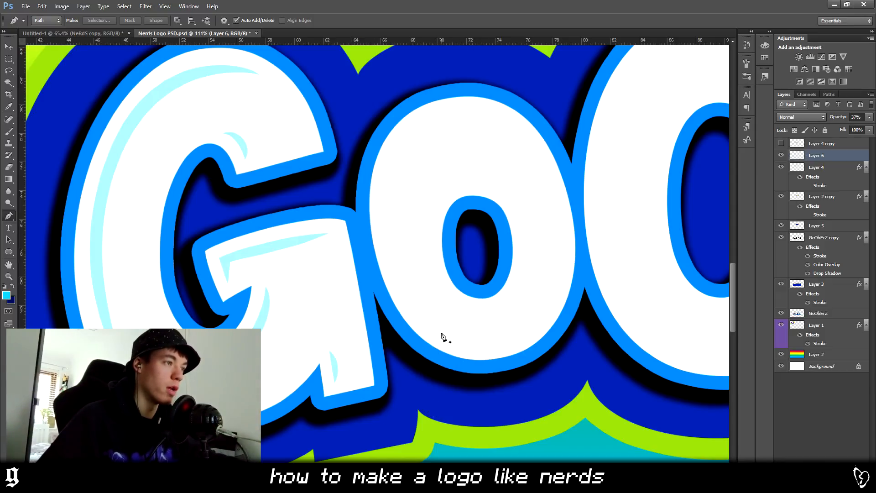
scroll(409, 315, down, 2)
drag(394, 226, 399, 184)
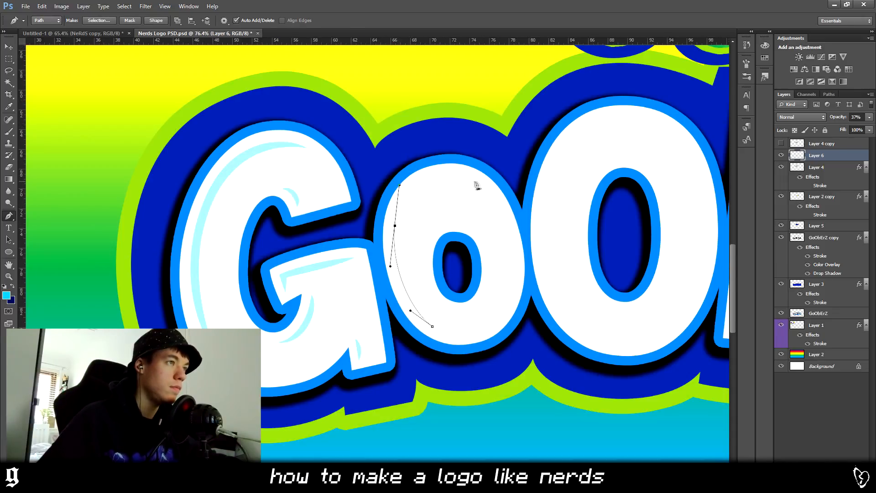
drag(476, 178, 496, 194)
key(ctrl+z)
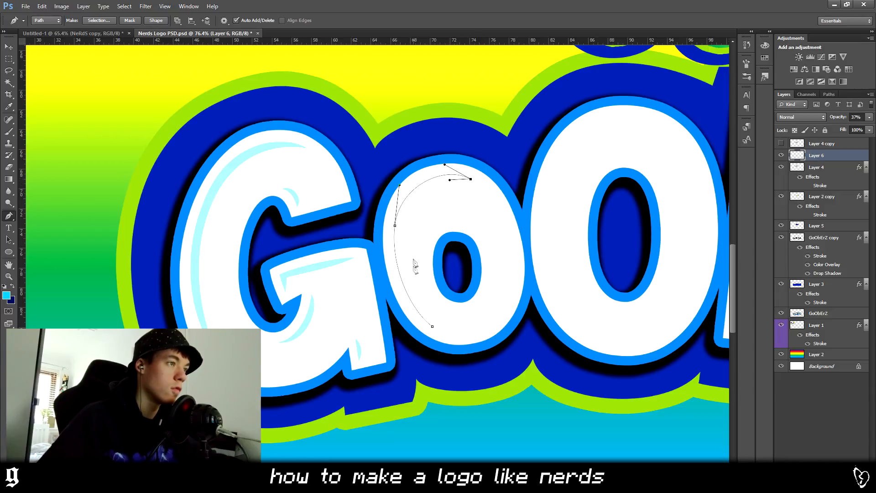
drag(402, 246, 405, 307)
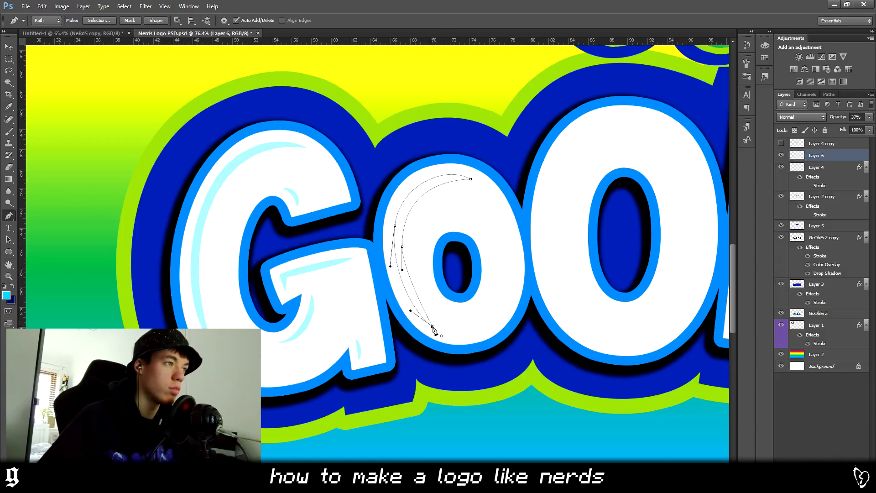
key(ctrl+z)
drag(402, 240, 401, 266)
drag(432, 328, 437, 333)
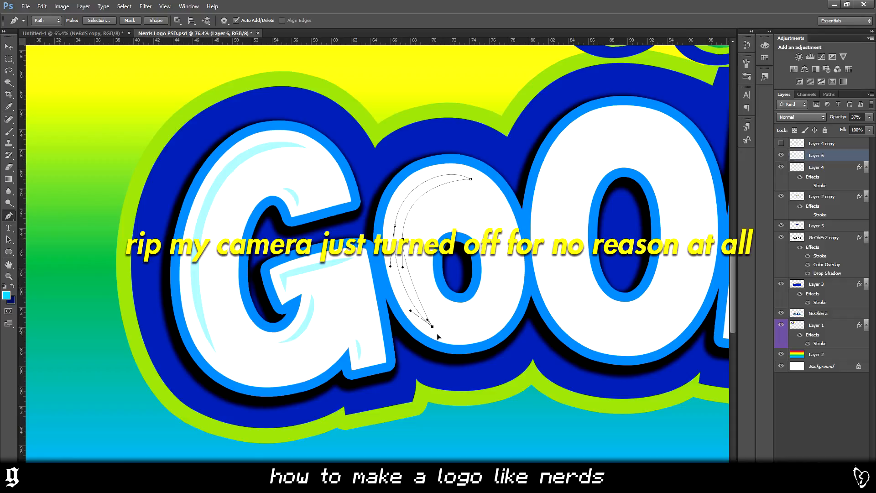
Convert the small o's long crescent path to a selection, fill it with cyan using the brush, and deselect.
right_click(450, 308)
click(484, 166)
key(Return)
key(b)
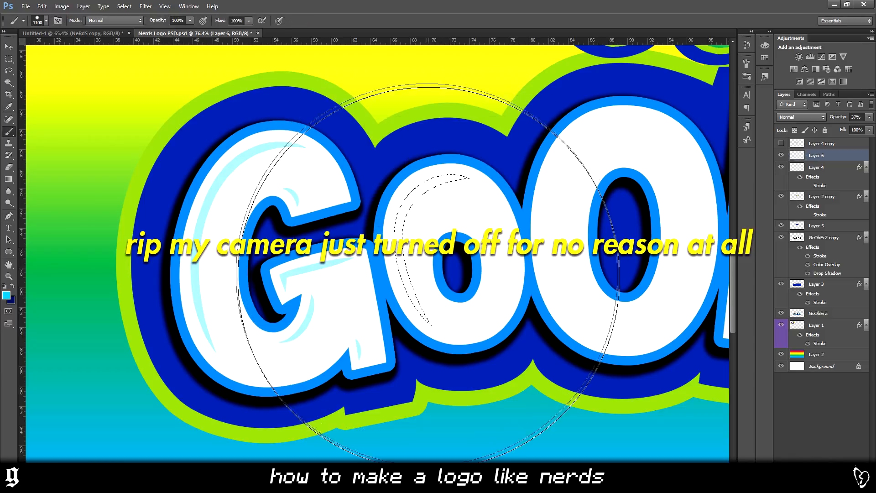
click(440, 223)
key(ctrl+d)
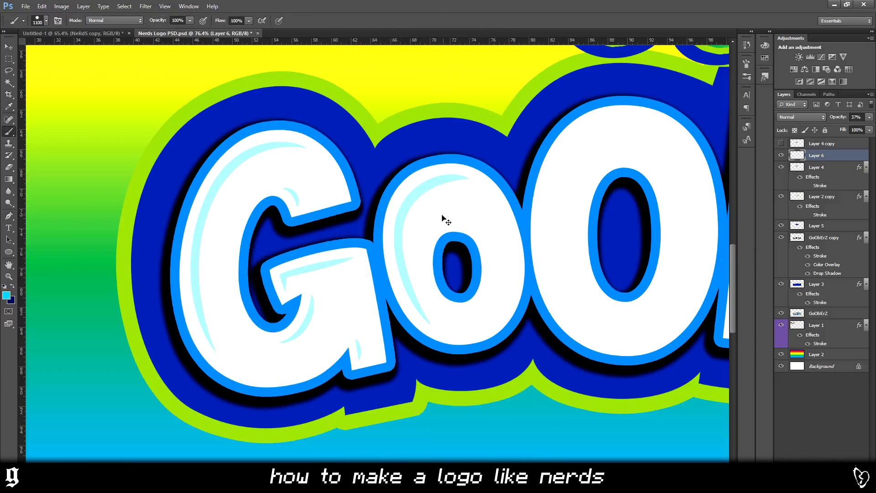
Lasso the small o's long highlight, nudge it 1 px left and 1 px up with Free Transform, and deselect.
click(8, 70)
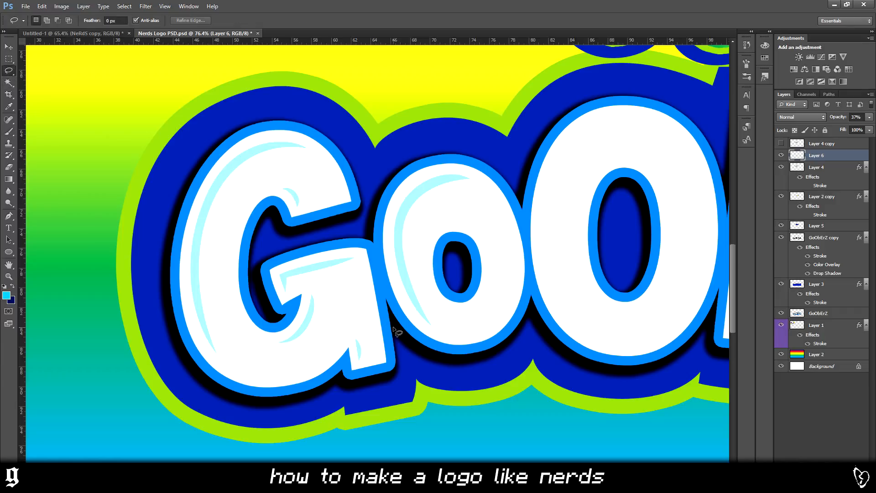
mouse_move(406, 307)
mouse_down()
mouse_move(386, 239)
mouse_move(502, 160)
mouse_move(506, 182)
mouse_up()
key(ctrl+t)
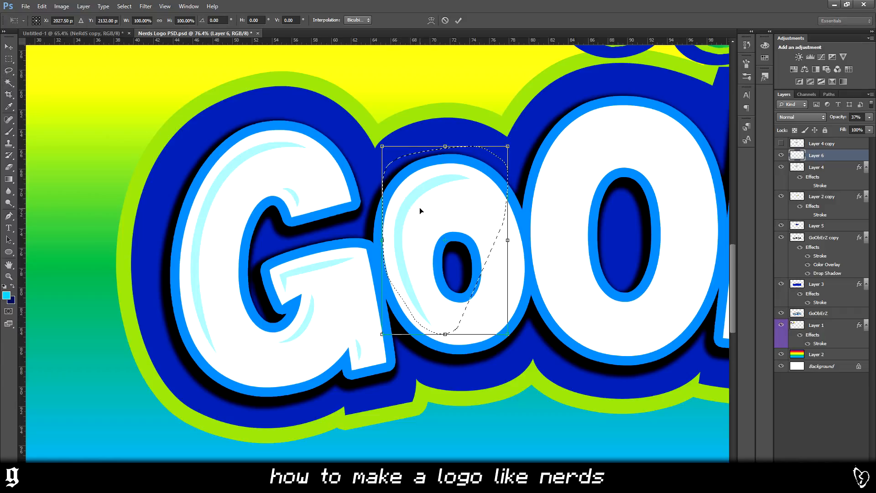
key(Left)
key(Return)
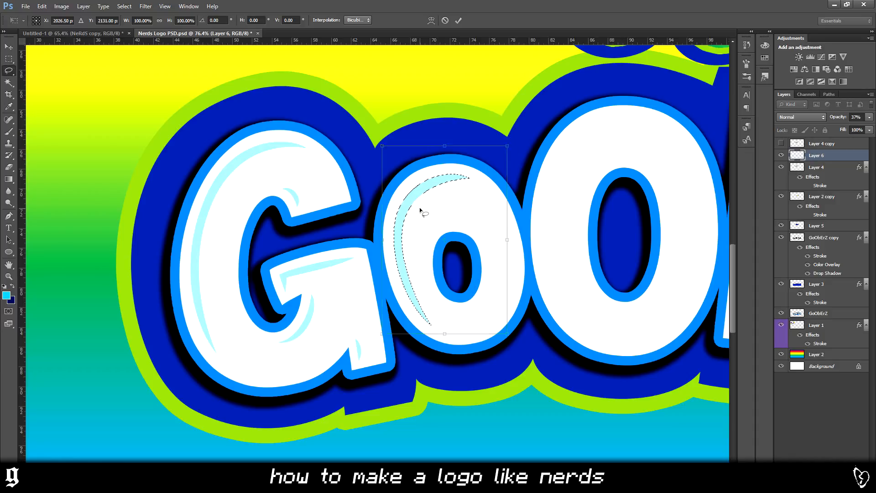
key(ctrl+d)
Draw a short closed crescent path around the lower-right side of the small o's hole.
click(9, 215)
scroll(534, 311, up, 4)
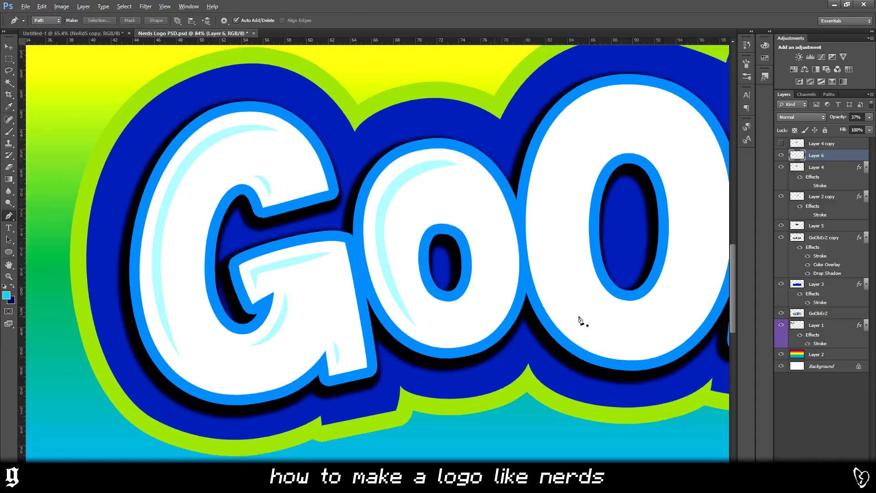
key(alt)
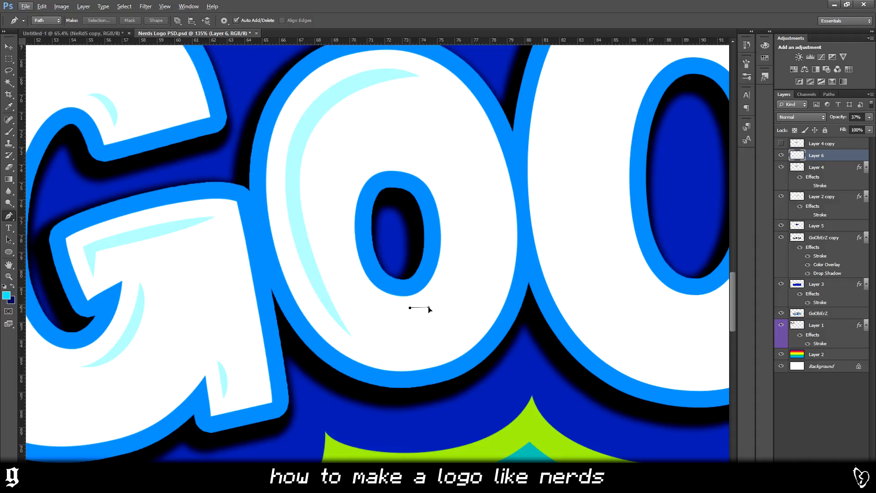
drag(429, 308, 429, 309)
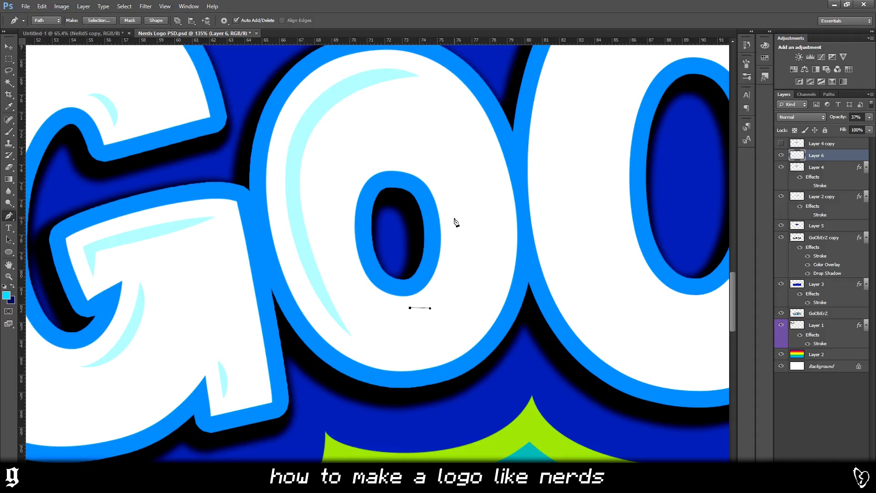
drag(453, 215, 440, 154)
drag(474, 236, 479, 237)
drag(410, 308, 358, 289)
Convert the short crescent path beside the small o's hole to a selection, brush it with cyan, and deselect.
right_click(402, 227)
click(436, 269)
key(Return)
key(b)
click(27, 215)
key(ctrl+d)
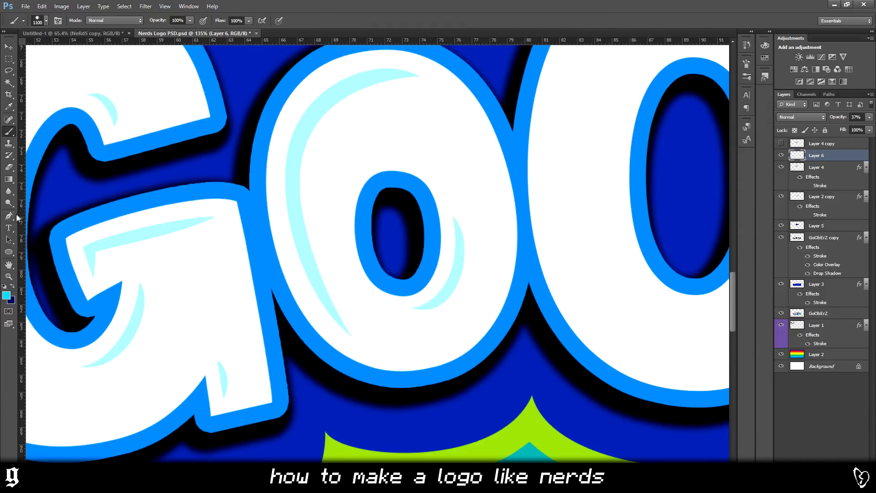
Draw a long closed crescent path inside the capital O, following its left edge from lower left to upper right.
key(p)
scroll(345, 266, down, 5)
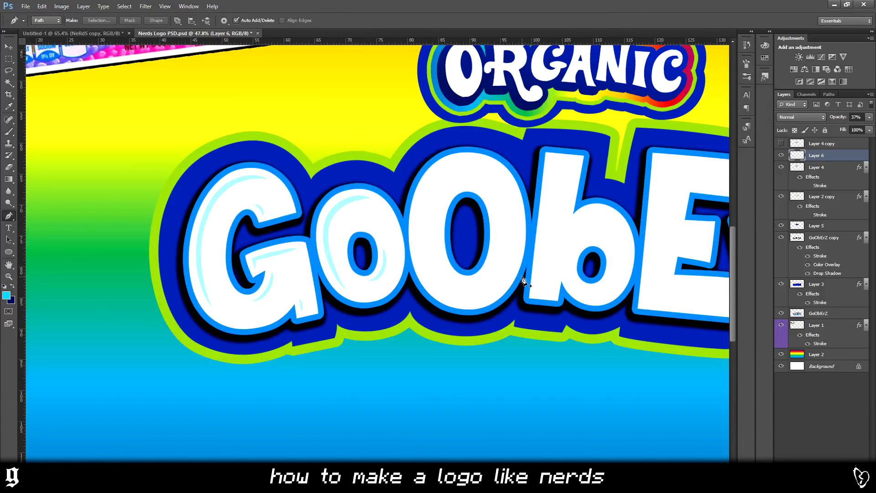
scroll(424, 281, up, 3)
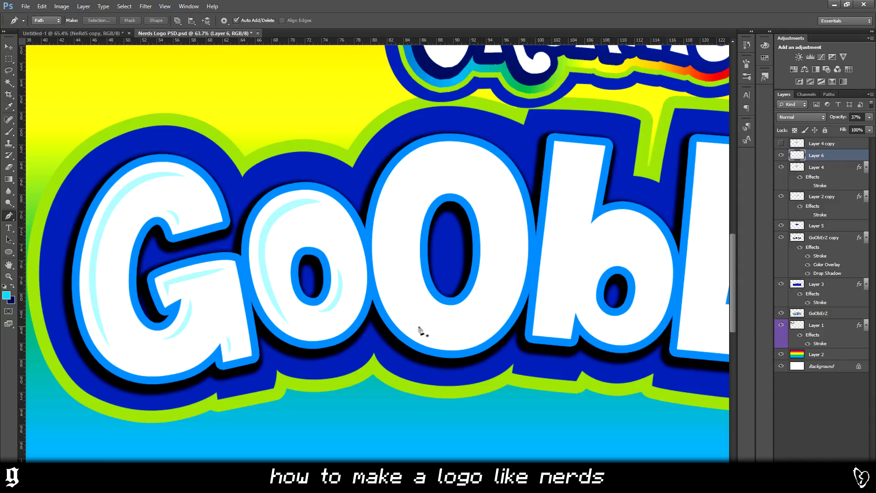
scroll(427, 346, up, 1)
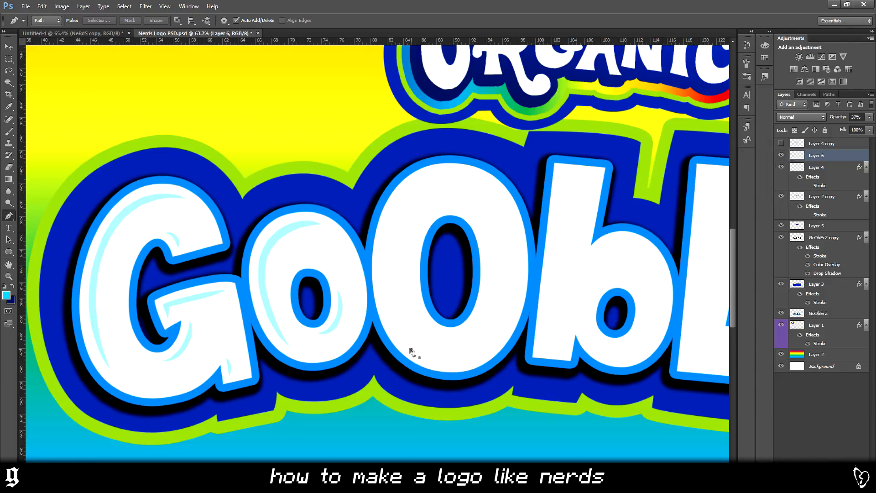
click(395, 333)
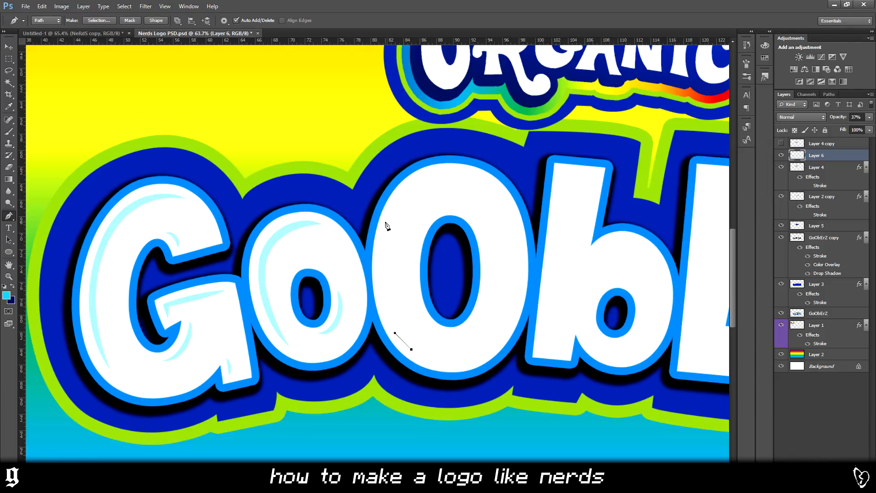
drag(391, 216, 412, 161)
drag(485, 183, 493, 191)
scroll(425, 222, down, 1)
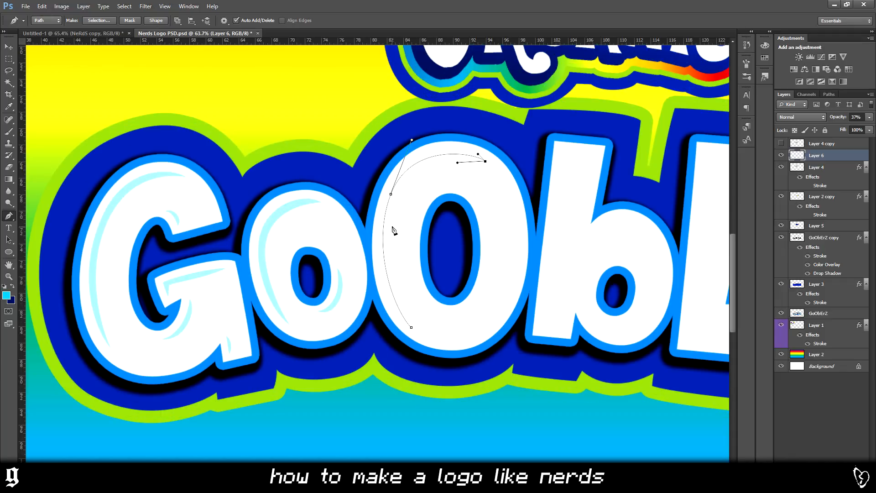
drag(391, 226, 389, 252)
drag(411, 327, 392, 308)
click(413, 327)
Convert the capital O's long crescent path to a selection, fill it with cyan using the brush, and deselect.
right_click(401, 227)
click(458, 277)
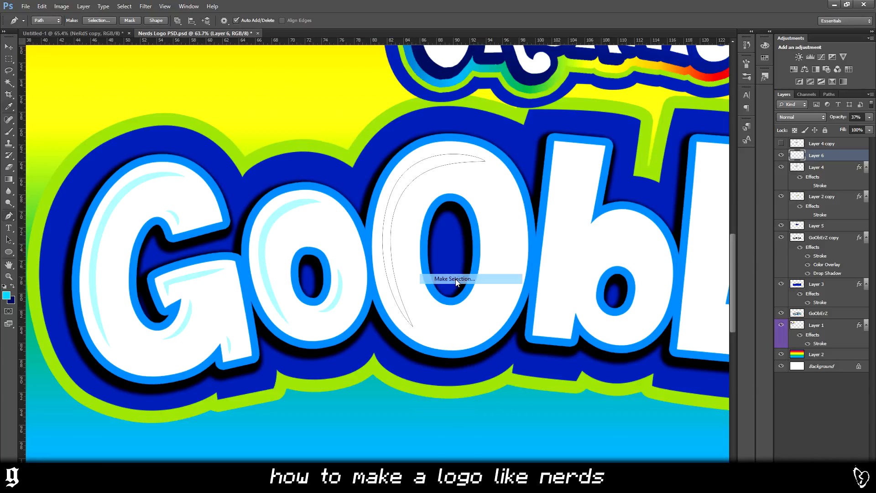
key(Return)
key(b)
drag(415, 291, 454, 197)
key(ctrl+d)
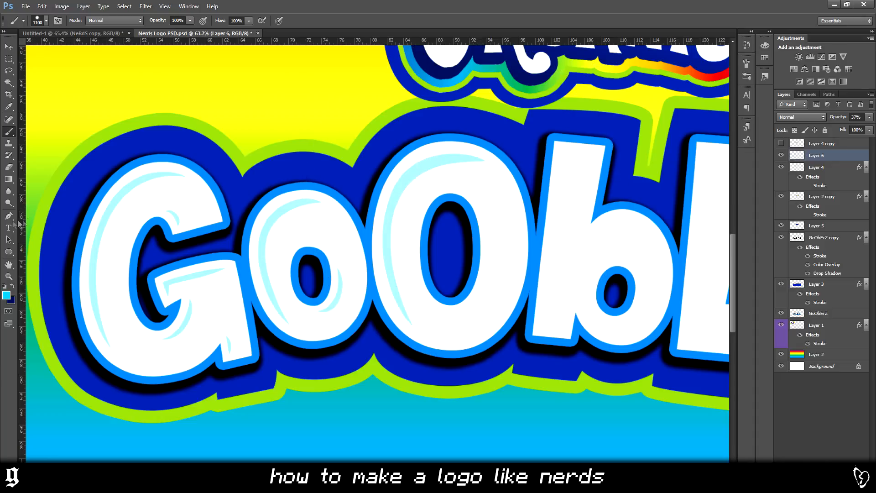
Draw a short closed crescent path around the lower-right side of the capital O's hole.
click(8, 216)
alt+scroll(463, 306, up, 3)
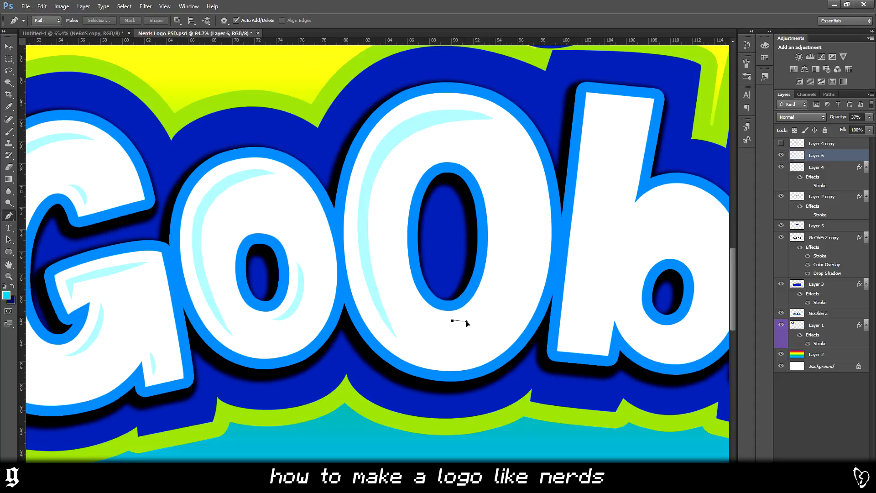
click(466, 322)
drag(496, 268, 500, 240)
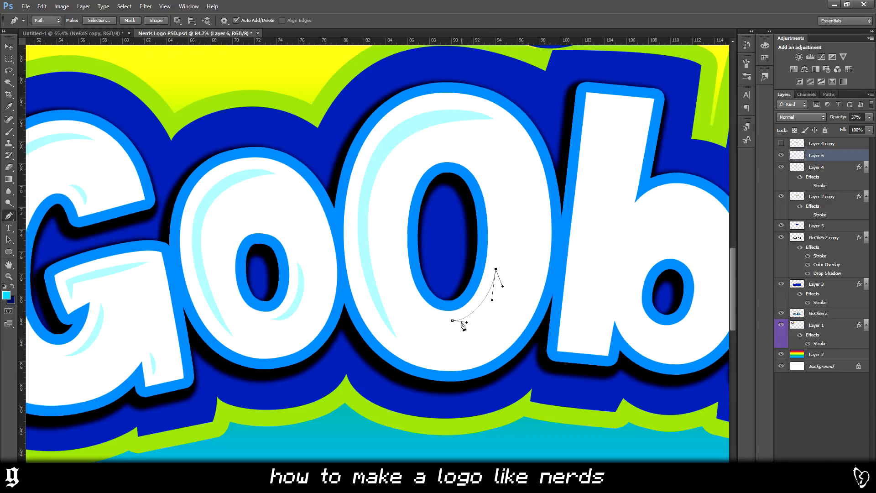
drag(453, 322, 415, 310)
Convert the short crescent path beside the capital O's hole to a selection, fill it with cyan using the brush, and deselect.
right_click(447, 275)
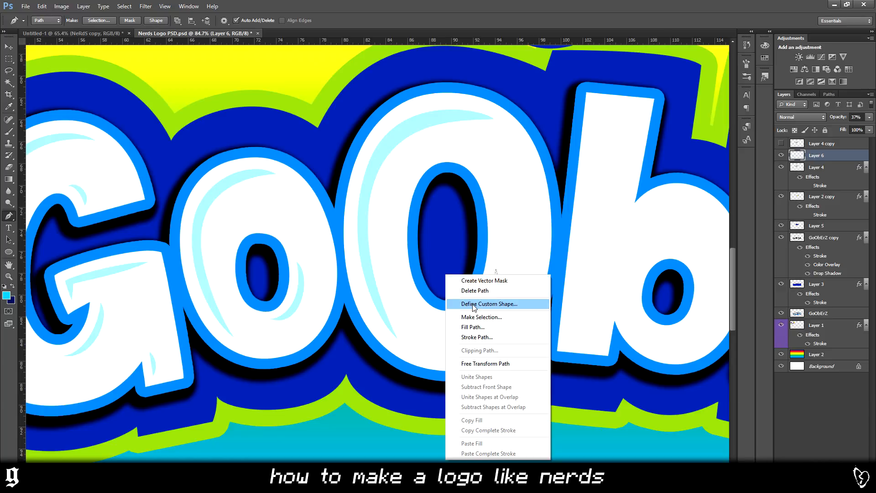
click(472, 317)
key(Return)
key(b)
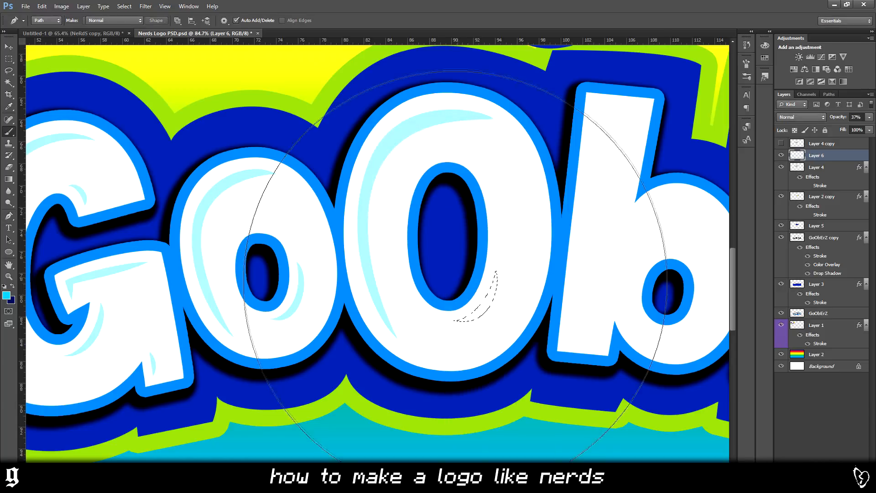
key(ctrl+d)
Draw a thin highlight path along the left and upper edges of the b's stem and convert it to a selection for cyan fill.
click(8, 216)
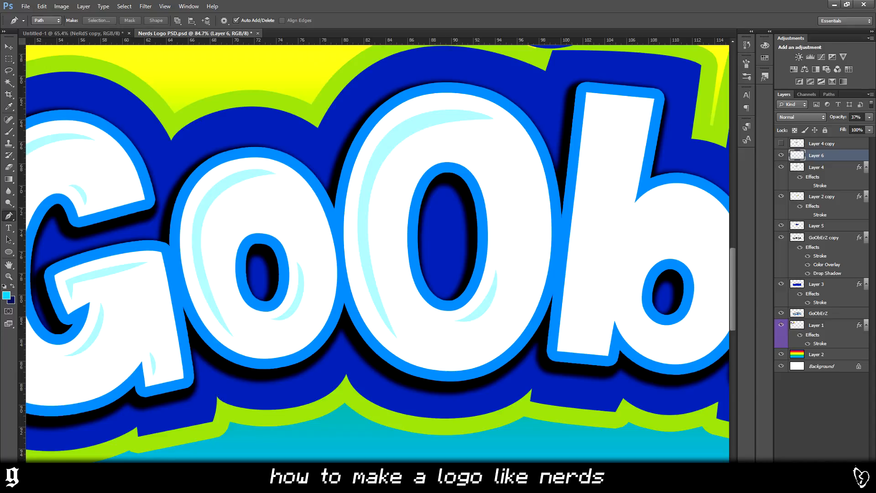
scroll(397, 356, right, 5)
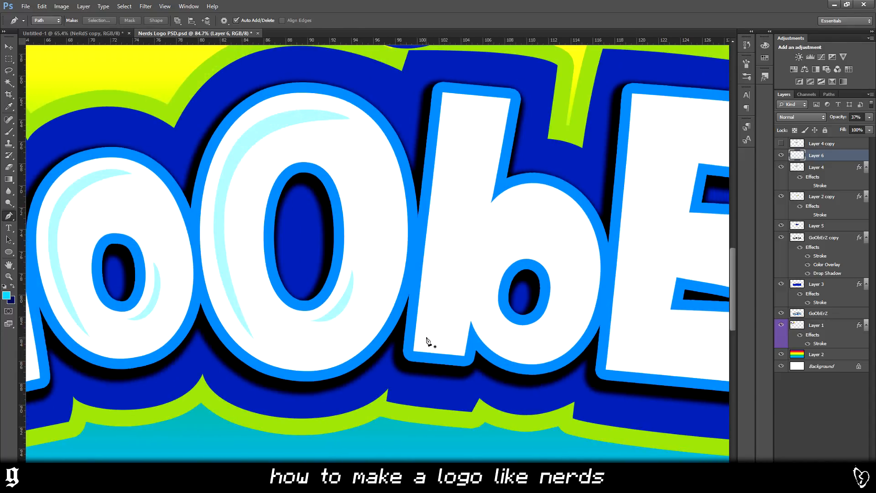
click(426, 339)
click(454, 105)
click(490, 108)
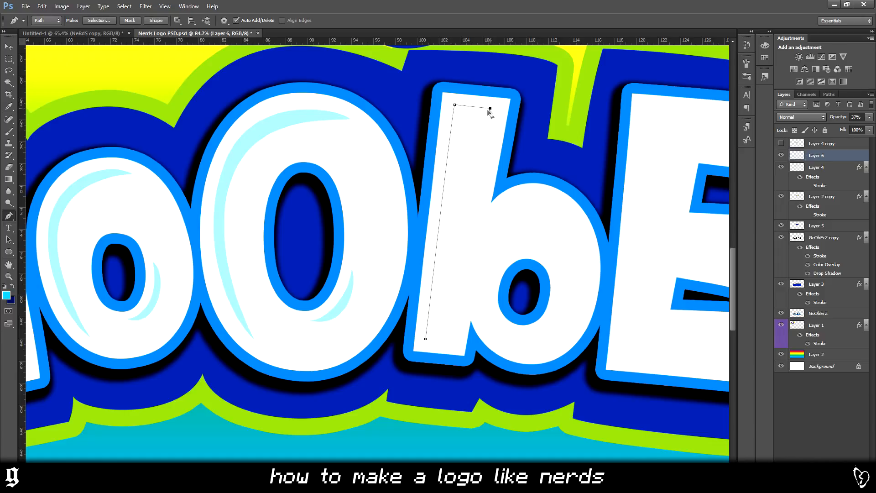
drag(475, 114, 453, 208)
right_click(485, 197)
click(512, 253)
Draw a closed crescent path under the upper curve of the b's bowl, convert it to a selection, and brush it with cyan.
drag(490, 220, 497, 208)
drag(575, 215, 612, 259)
alt+click(574, 216)
drag(491, 220, 466, 238)
right_click(597, 209)
click(624, 265)
key(Return)
key(Return)
key(b)
Draw a short crescent path around the lower-right side of the b's hole and turn it into a cyan-filled highlight.
click(11, 218)
scroll(532, 331, up, 1)
drag(514, 333, 524, 335)
drag(558, 297, 565, 265)
drag(565, 265, 567, 321)
drag(514, 333, 496, 313)
right_click(510, 296)
click(537, 163)
key(Return)
Draw a long tapered path along the E's left and upper edges, convert it to a selection, and brush it with cyan.
scroll(378, 251, right, 5)
click(403, 357)
click(431, 81)
drag(572, 93, 553, 98)
drag(441, 93, 425, 234)
click(403, 357)
right_click(466, 274)
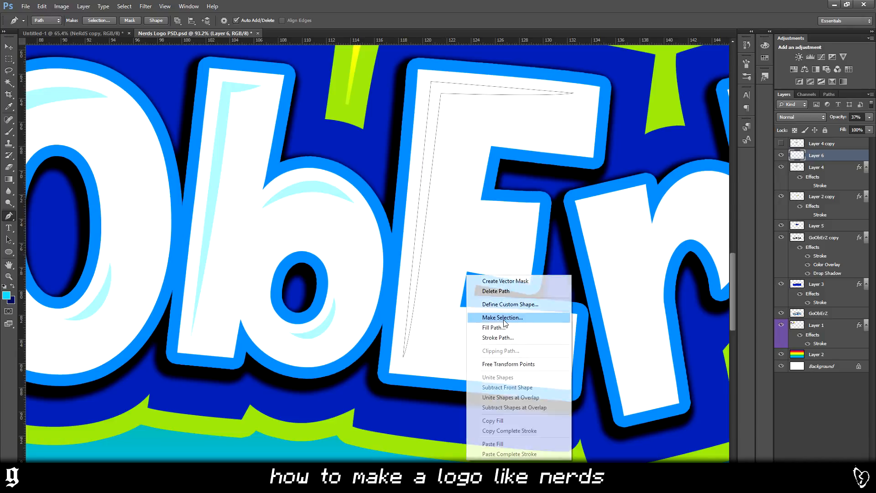
click(498, 328)
key(Return)
key(Return)
key(b)
Draw a thin tapered path along the upper edge of the E's middle arm, convert it to a selection, and brush it with cyan.
click(8, 216)
click(483, 211)
drag(528, 215, 519, 226)
click(480, 215)
right_click(507, 217)
click(539, 256)
key(Return)
key(b)
Draw a thin tapered path along the upper edge of the E's lowest arm and make it a cyan-filled highlight.
click(10, 218)
click(464, 317)
click(530, 319)
drag(566, 323, 561, 334)
click(464, 324)
right_click(481, 293)
click(507, 144)
key(Return)
Draw a tapered path along the left and upper edges of the r's stem, convert it to a selection, fill it with cyan, and deselect.
scroll(378, 254, right, 3)
click(500, 398)
click(457, 211)
drag(507, 197, 496, 210)
drag(470, 218, 489, 313)
drag(499, 398, 494, 407)
right_click(529, 349)
click(555, 200)
key(Return)
key(alt+BackSpace)
key(ctrl+d)
Draw a crescent path under the upper curve of the r's arm, convert it to a selection, fill it with cyan, and deselect.
drag(532, 225, 539, 198)
drag(600, 190, 630, 209)
click(532, 225)
right_click(590, 224)
click(607, 264)
key(Return)
key(alt+BackSpace)
key(ctrl+d)
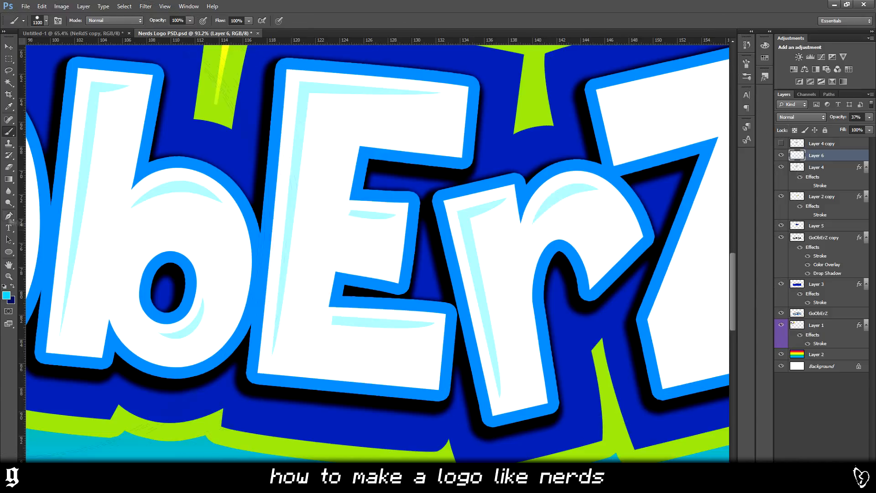
Add a small cyan crescent near the inner tip of the r's arm from a pen path selection, and deselect.
drag(595, 270, 598, 288)
right_click(639, 270)
click(661, 309)
key(Return)
key(alt+BackSpace)
key(ctrl+d)
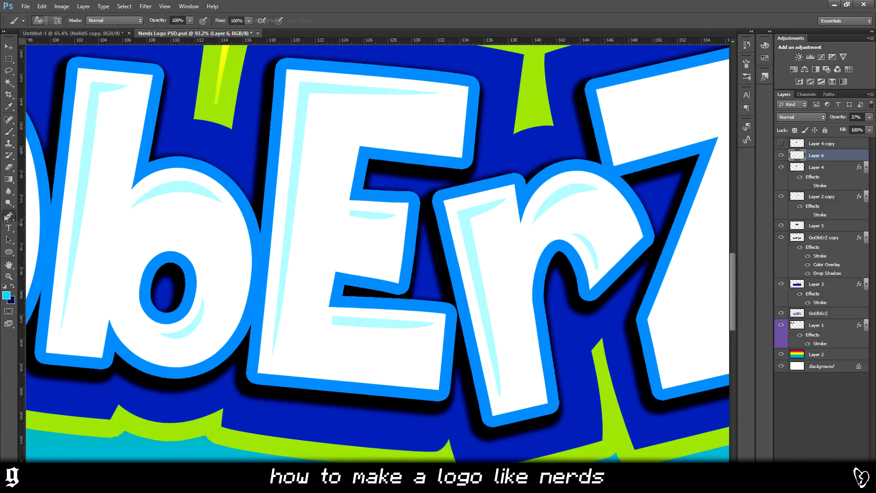
Draw a tapered highlight path along the left and upper edges of the Z's top bar, select it, brush it with cyan, and deselect.
scroll(473, 228, down, 3)
click(470, 223)
click(461, 183)
drag(597, 151, 585, 164)
click(469, 186)
drag(470, 224, 476, 212)
right_click(511, 221)
click(531, 261)
key(Return)
key(b)
click(528, 192)
key(ctrl+d)
Draw a bent highlight path along the left side of the Z's diagonal and lower corner, select it, brush it with cyan, and deselect.
key(p)
click(550, 227)
click(499, 355)
click(509, 399)
click(504, 357)
click(550, 226)
right_click(561, 225)
click(583, 264)
key(Return)
key(b)
click(541, 329)
key(ctrl+d)
Draw a thin highlight path along the upper edge of the Z's bottom bar, select it, brush it with cyan, and deselect.
key(p)
scroll(628, 337, up, 4)
click(492, 344)
click(661, 299)
click(657, 310)
click(492, 344)
right_click(520, 278)
click(554, 321)
key(Return)
key(b)
click(576, 304)
key(ctrl+d)
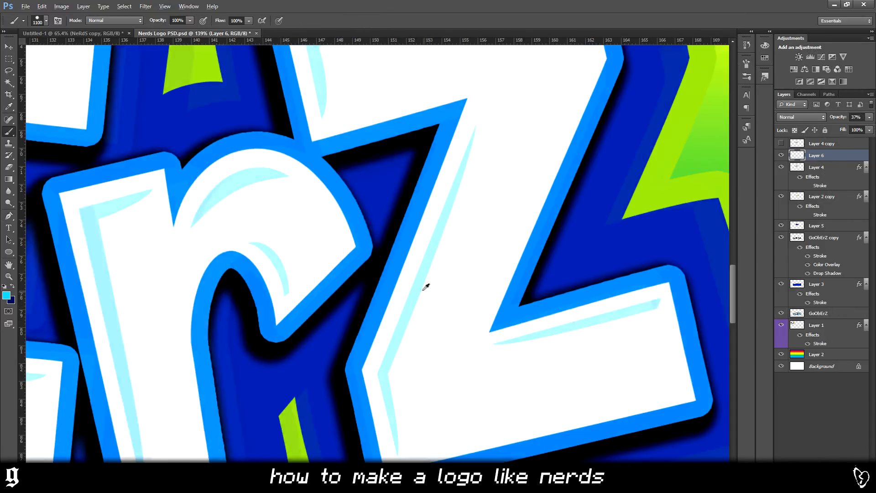
Lower the opacity of the letter highlights on Layer 6 to 23%.
scroll(424, 291, down, 4)
scroll(424, 286, down, 4)
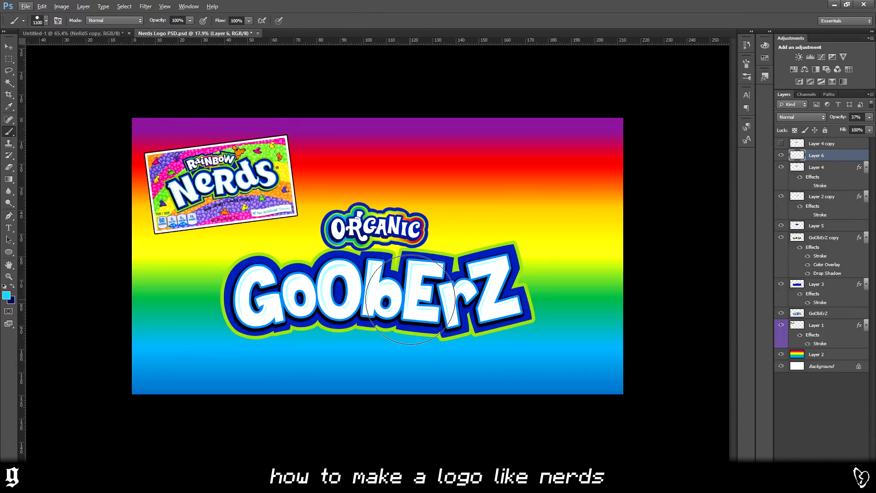
click(870, 117)
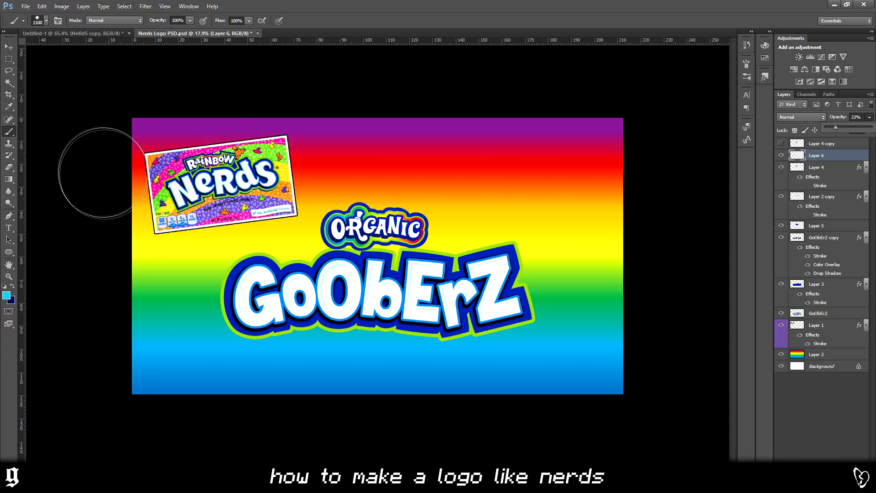
Examine the Rainbow Nerds box reference closely and compare its lettering and outlines with the Organic GoObErZ logo.
click(8, 216)
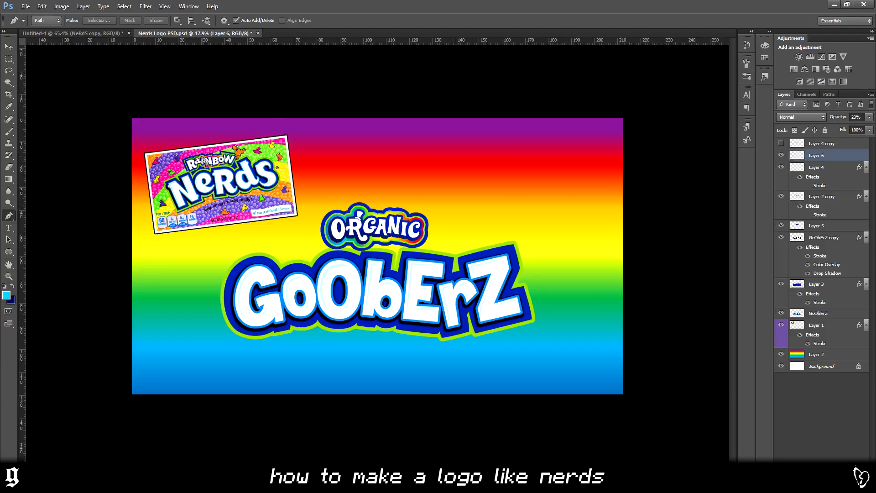
scroll(249, 201, up, 3)
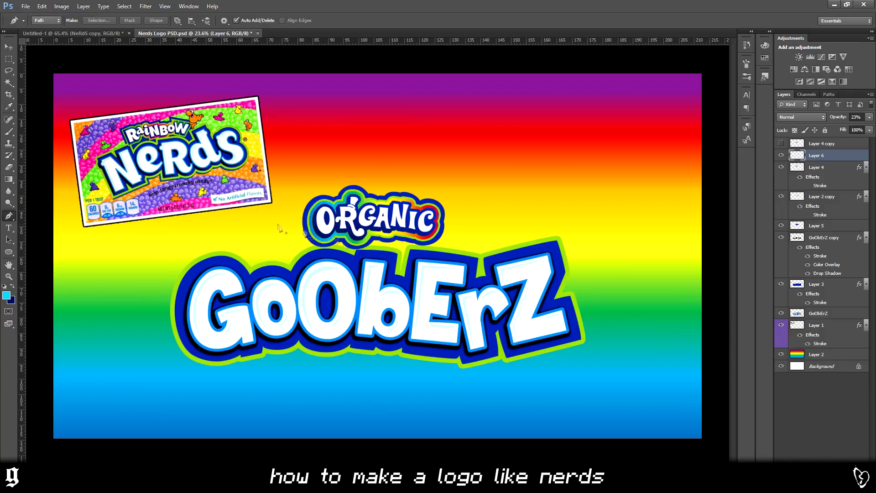
click(14, 50)
scroll(145, 186, up, 4)
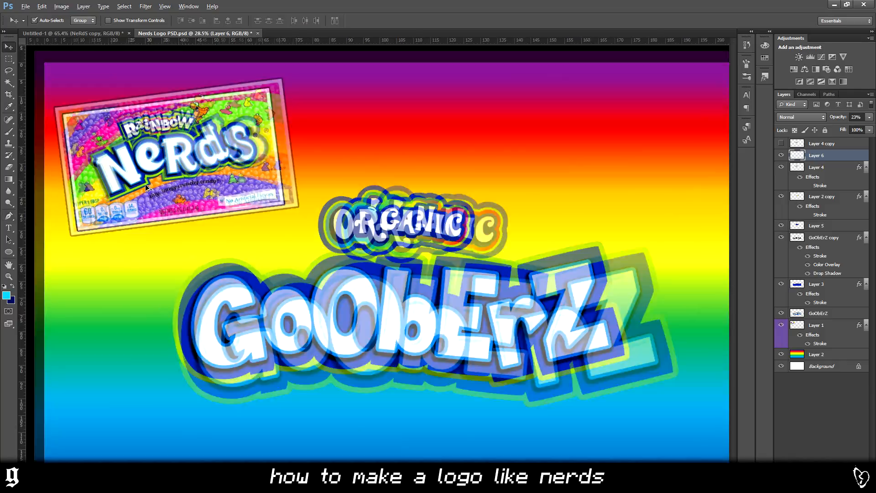
scroll(113, 184, up, 3)
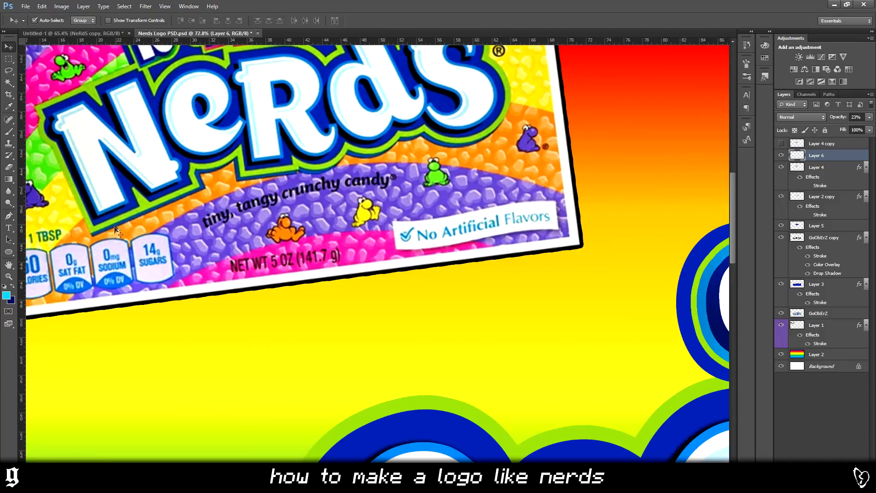
scroll(116, 226, down, 2)
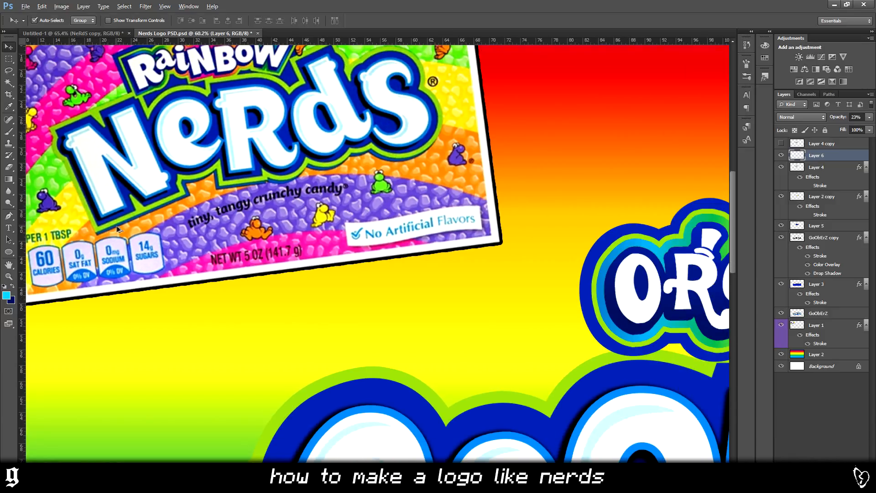
scroll(123, 234, up, 1)
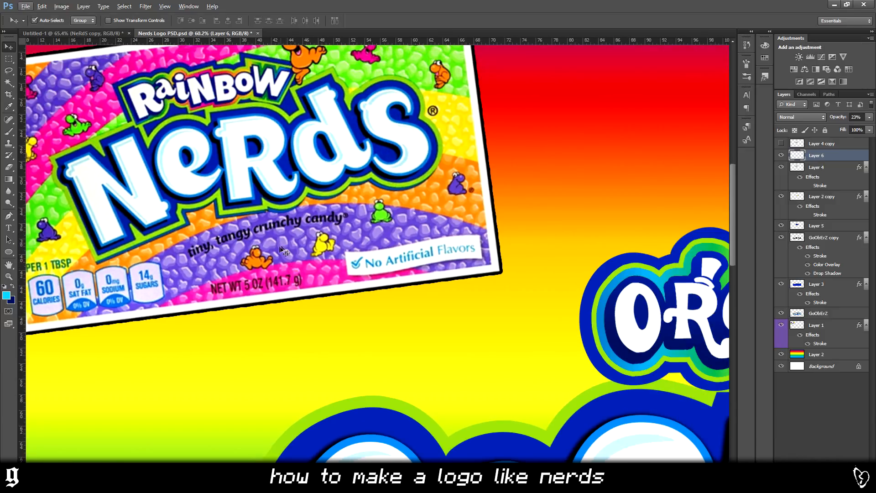
scroll(273, 261, down, 3)
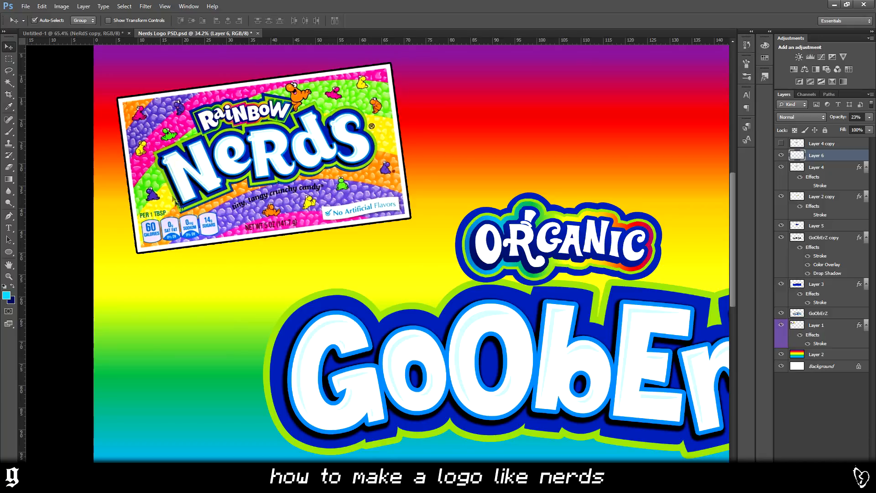
scroll(228, 270, down, 1)
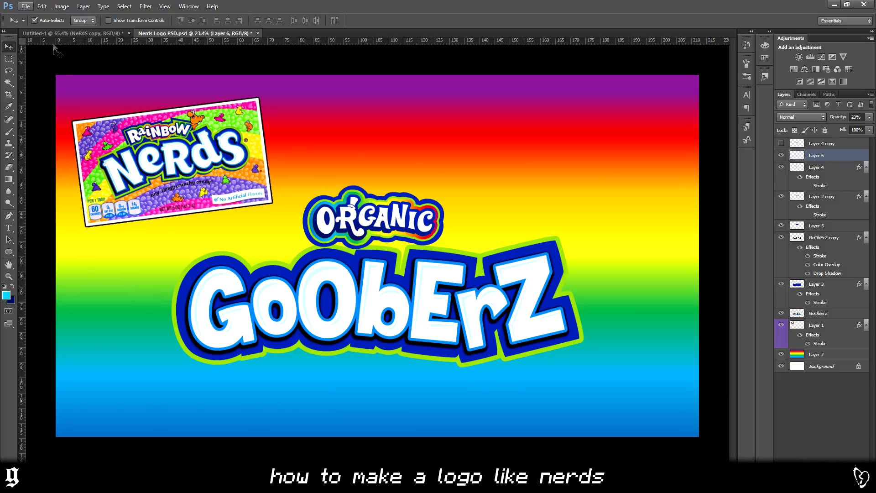
Add an empty layer directly above Layer 1, beneath the GoObErZ layers, and save the document.
click(310, 241)
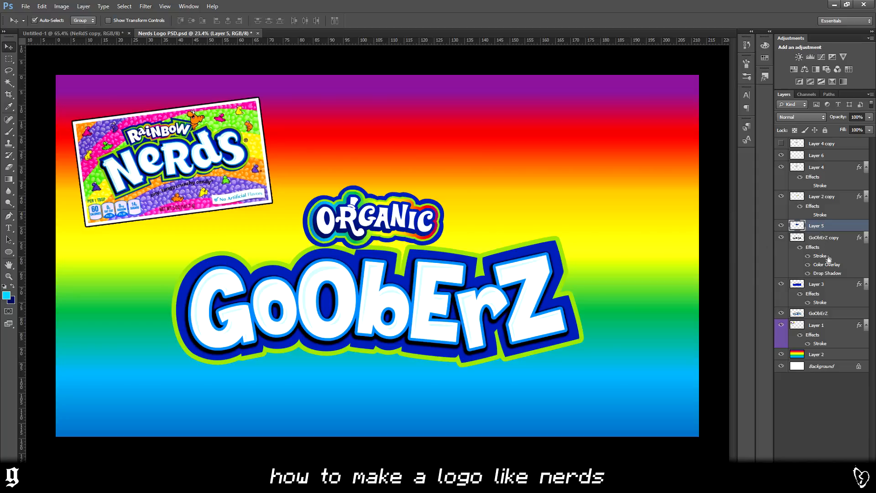
click(821, 328)
key(ctrl+shift+alt+n)
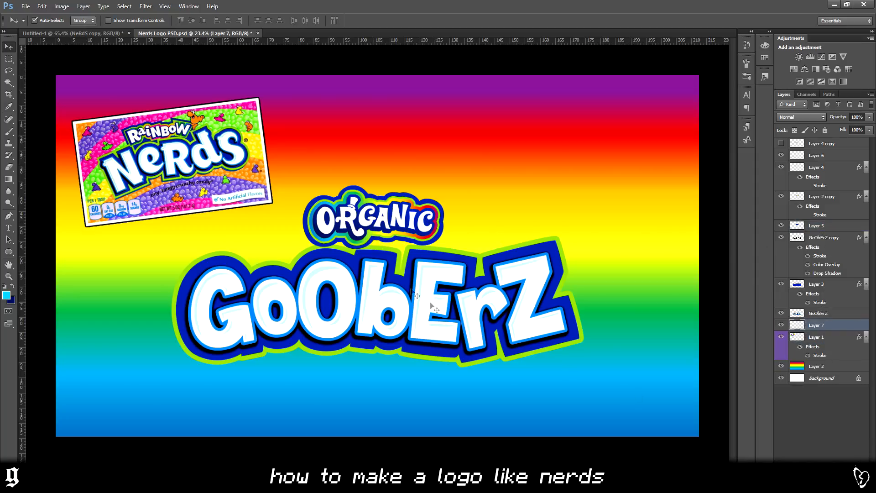
key(b)
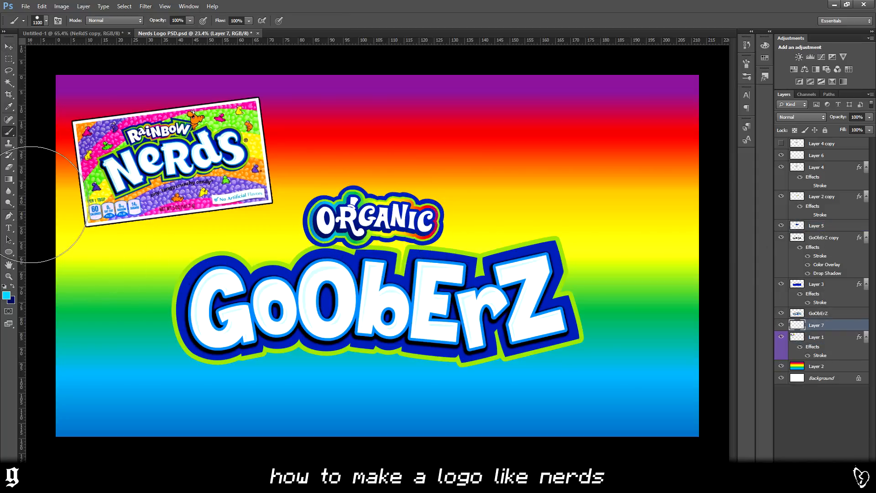
click(8, 215)
scroll(328, 251, up, 6)
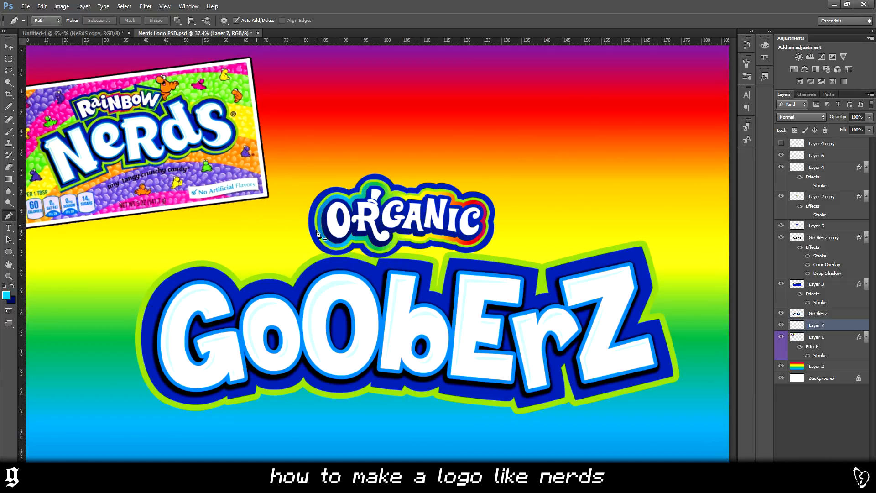
key(ctrl+s)
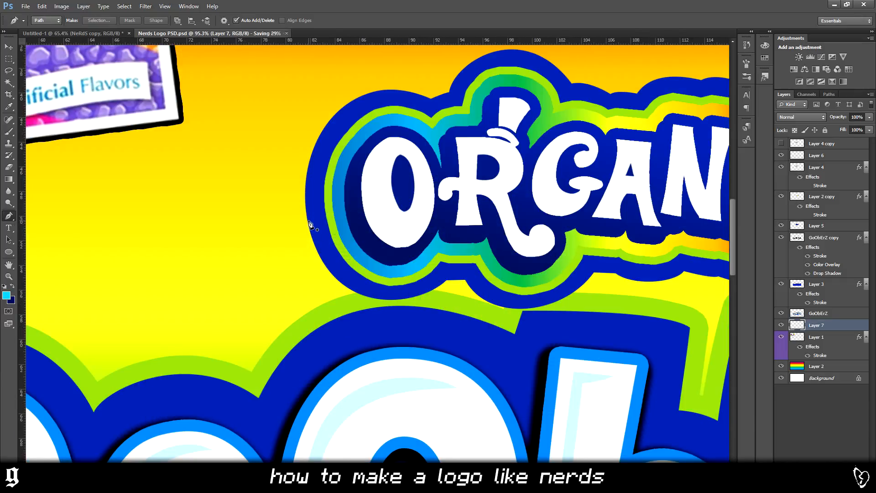
Draw a pen path from the ORGANIC badge's left edge down behind the GoObErZ letters and up to its right edge.
click(307, 221)
click(336, 333)
scroll(336, 332, down, 4)
click(359, 364)
click(458, 376)
drag(500, 372, 530, 344)
scroll(529, 333, up, 4)
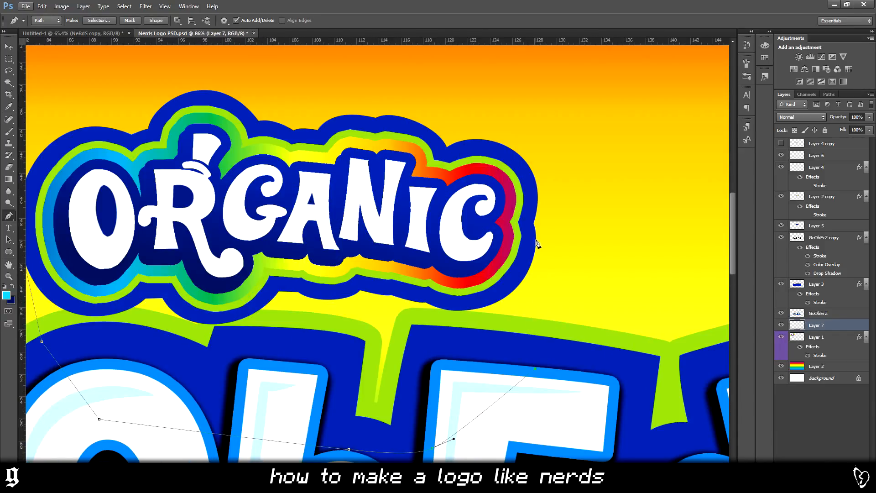
click(500, 362)
drag(535, 232, 532, 211)
scroll(304, 237, down, 3)
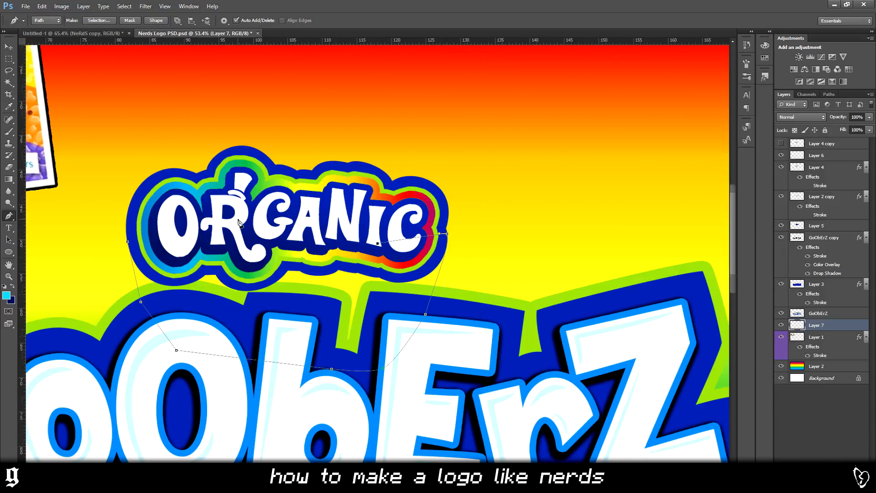
Convert the path under ORGANIC to a selection, fill it with the outline's dark blue on Layer 7, and deselect.
right_click(266, 207)
click(308, 248)
key(Return)
key(b)
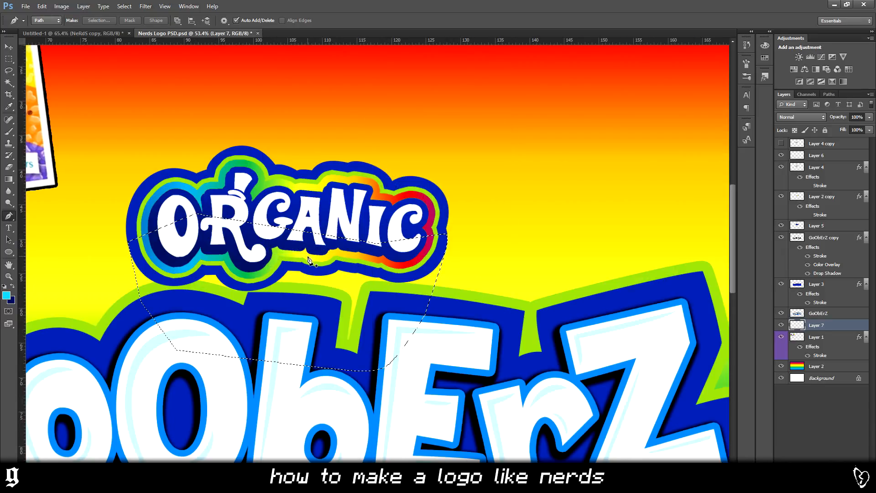
scroll(389, 277, down, 2)
scroll(387, 282, down, 1)
mouse_move(387, 281)
mouse_down()
mouse_move(405, 290)
mouse_move(228, 281)
mouse_move(404, 303)
mouse_up()
key(ctrl+d)
scroll(482, 301, down, 1)
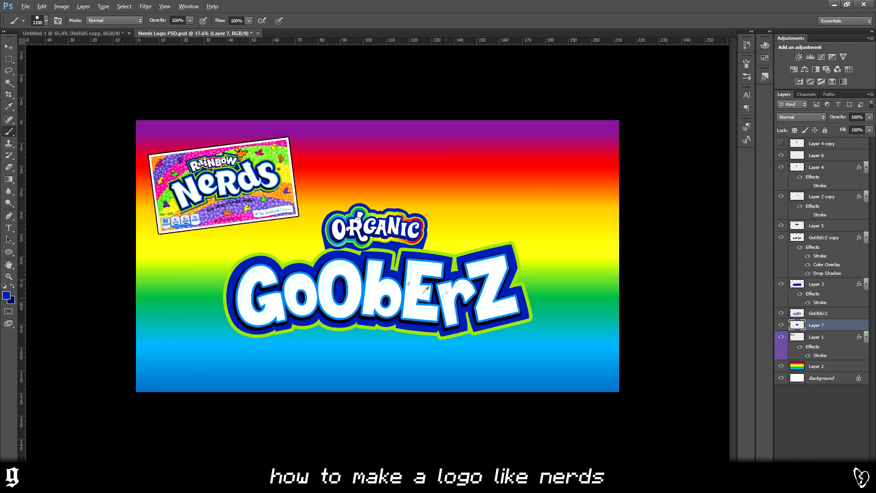
scroll(174, 248, up, 4)
key(v)
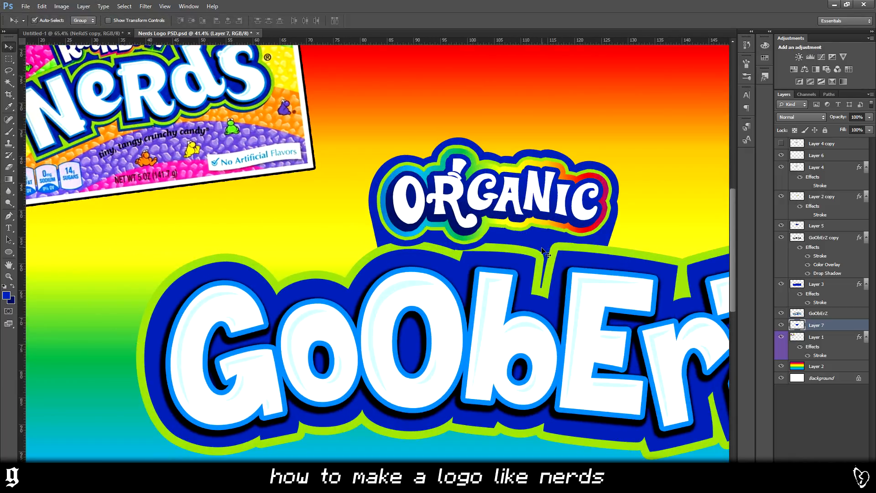
Select the ORGANIC badge's Layer 4, Layer 2 copy and Layer 5 along with Layer 7, nudging them slightly down towards GoObErZ.
click(518, 195)
key(Down)
key(Down)
key(Down)
key(Down)
key(Down)
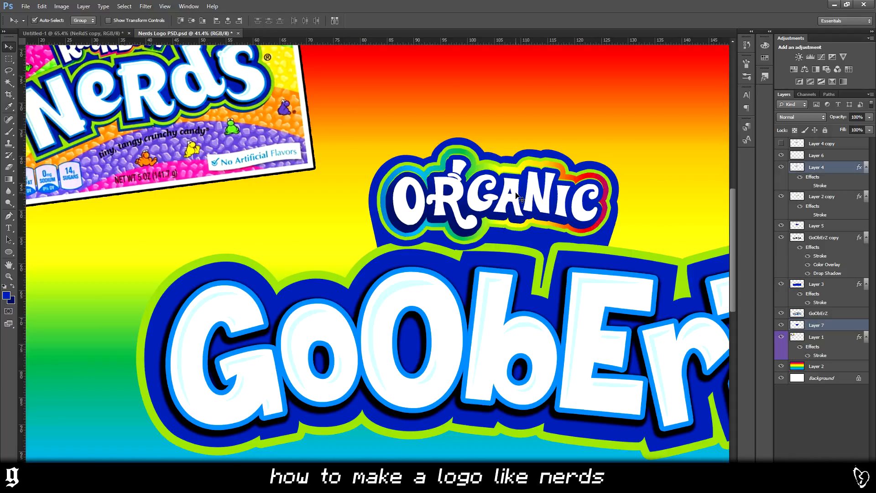
key(Down)
key(Down)
shift+click(475, 241)
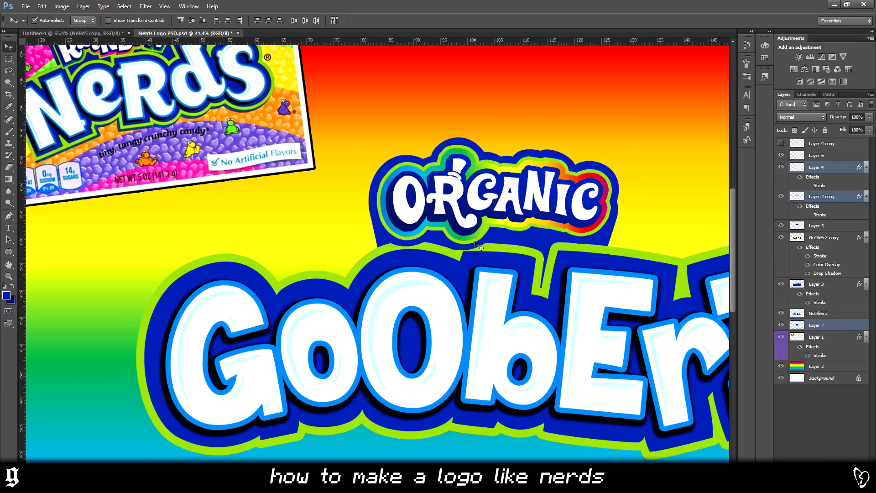
key(Down)
key(Down)
key(Down)
key(Down)
key(Down)
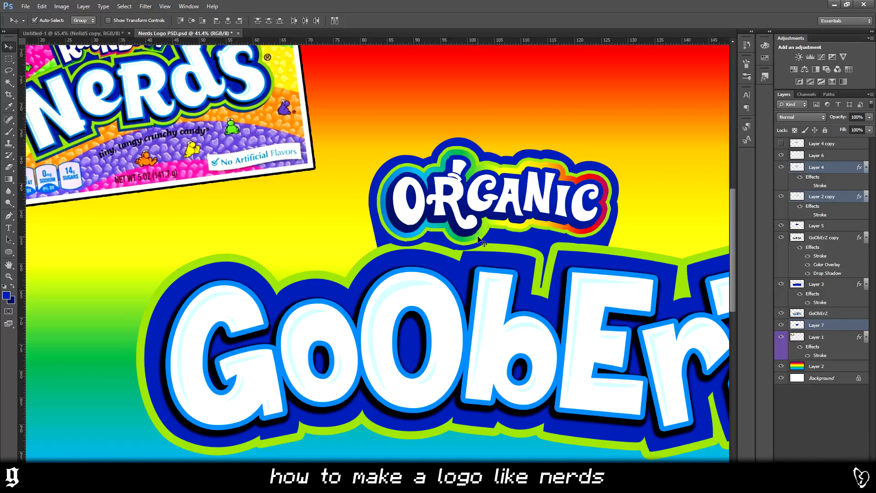
drag(478, 237, 479, 250)
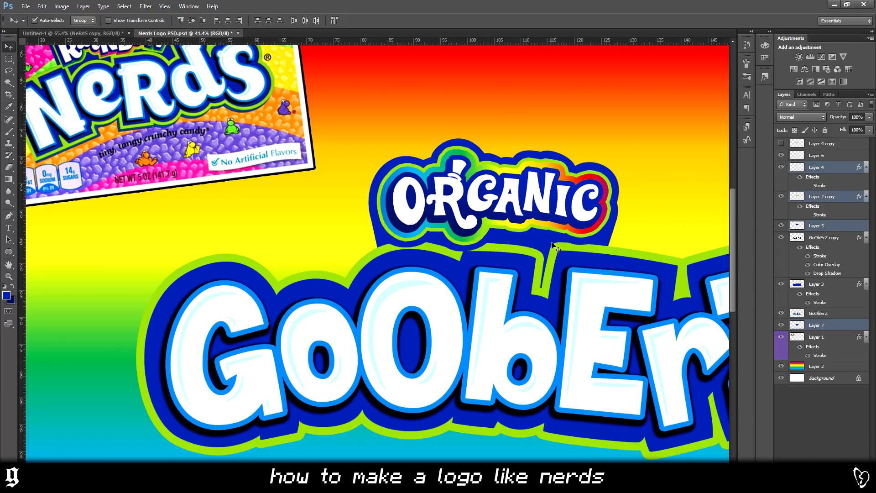
Sample the thin blue edge beneath the green Nerds outline on the reference box as the foreground colour.
scroll(527, 241, down, 6)
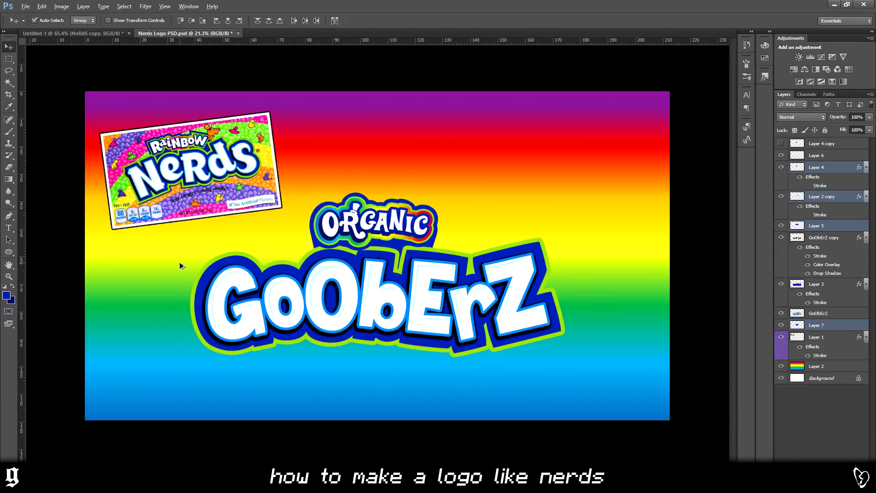
scroll(178, 262, up, 2)
scroll(157, 179, up, 10)
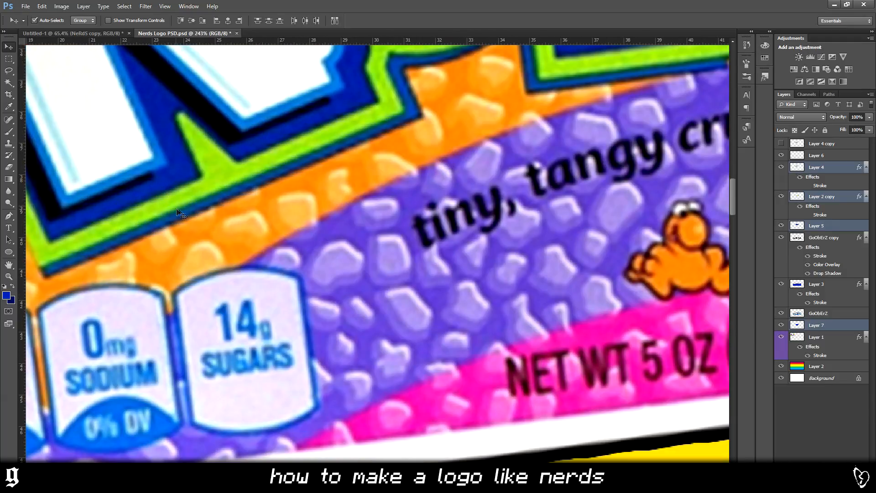
click(205, 213)
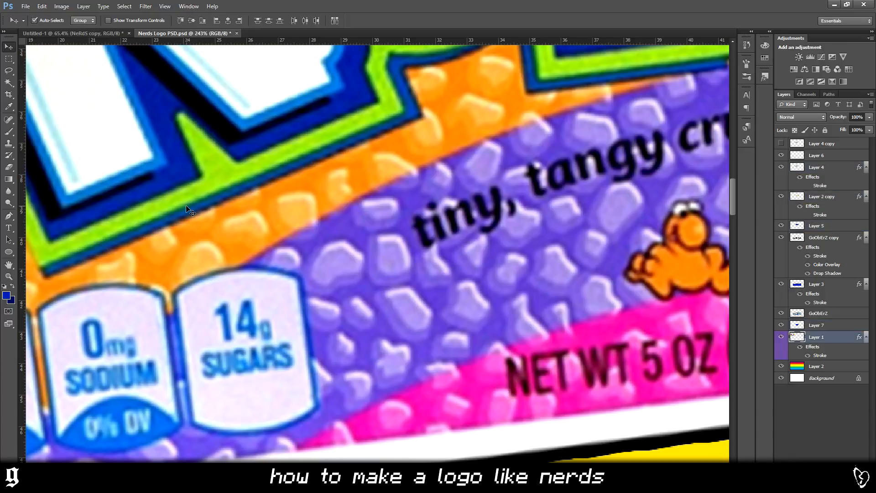
key(b)
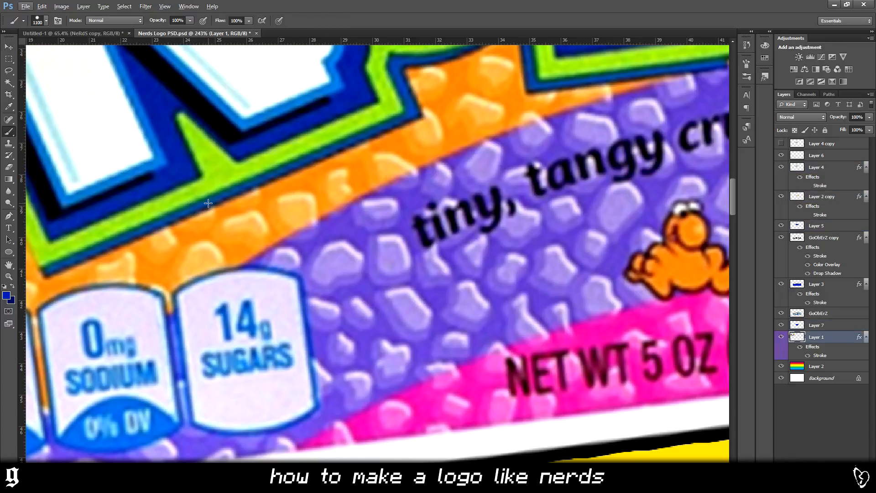
scroll(201, 208, down, 5)
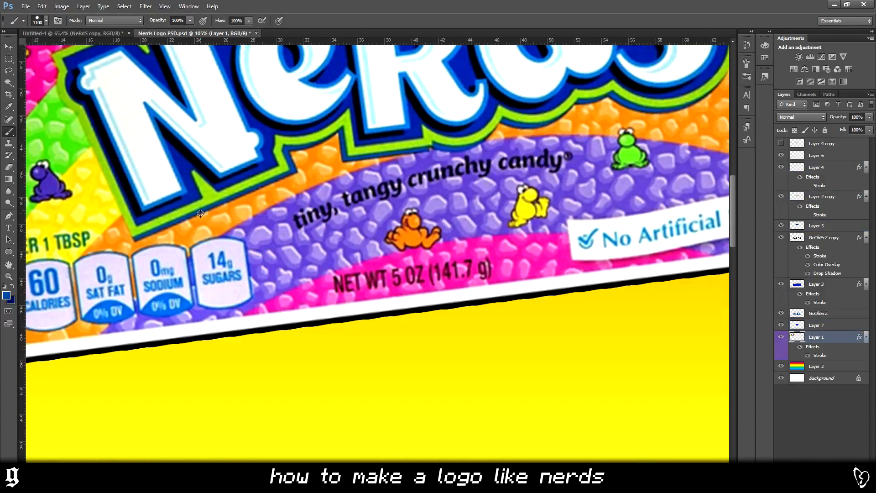
scroll(201, 213, down, 5)
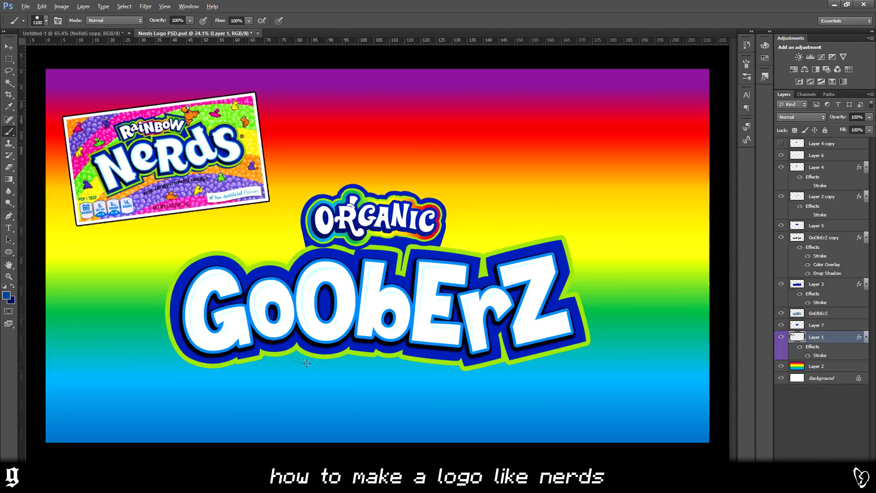
Get the Pen tool ready and add an empty layer directly above the rainbow background on Layer 2.
scroll(307, 363, up, 1)
click(8, 216)
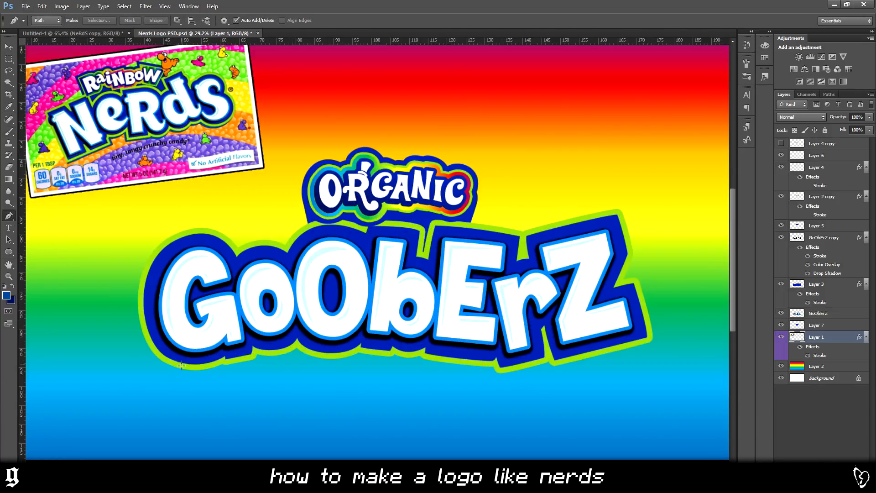
scroll(212, 363, up, 1)
scroll(347, 368, down, 1)
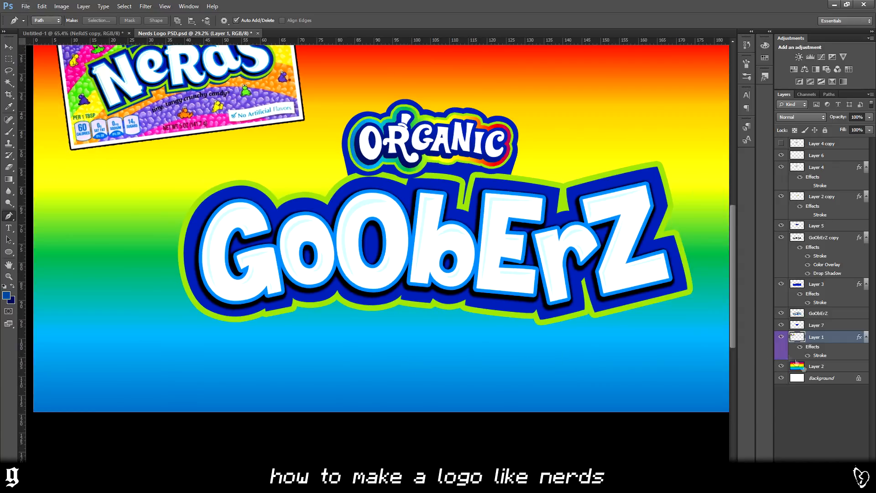
click(836, 368)
key(ctrl+shift+alt+n)
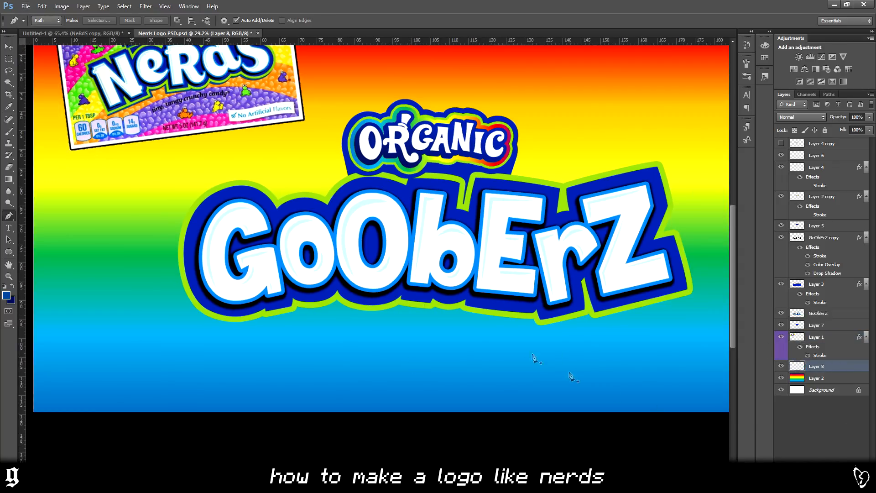
Start a pen path on Layer 8 at the G's lower-left outline and follow just below the green edge past the b.
scroll(204, 325, up, 1)
scroll(204, 325, up, 3)
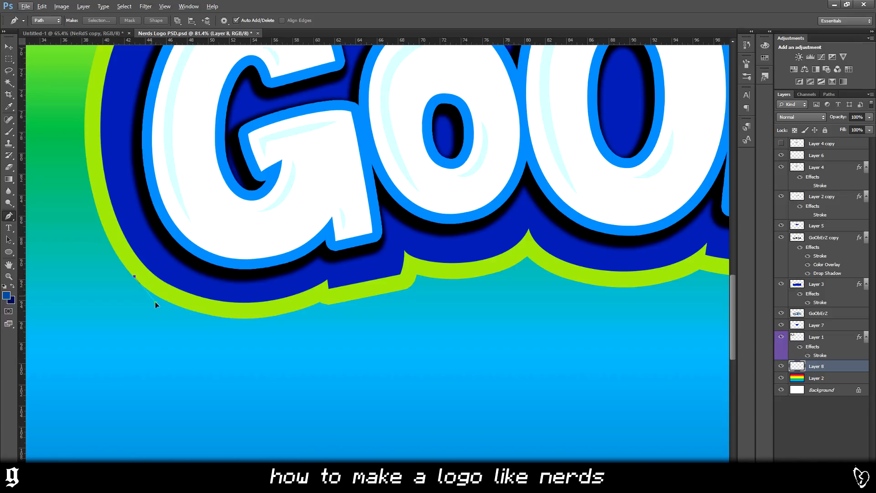
drag(318, 313, 373, 287)
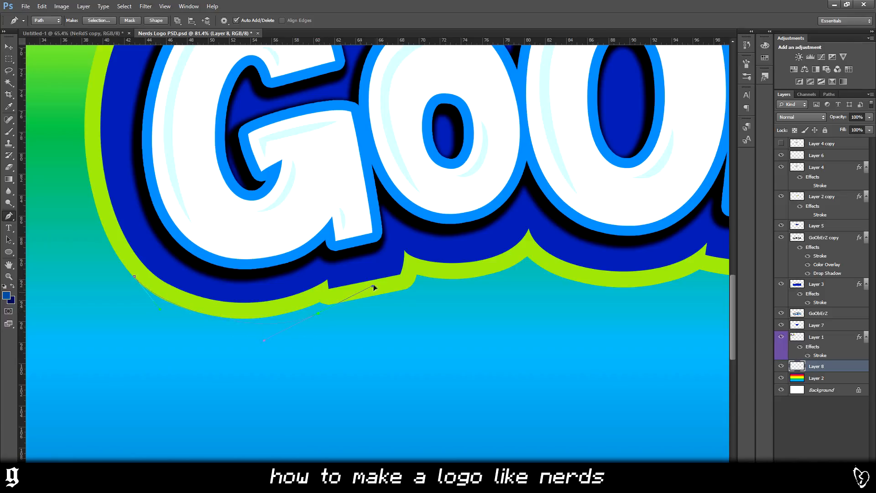
drag(332, 318, 327, 317)
scroll(518, 347, right, 5)
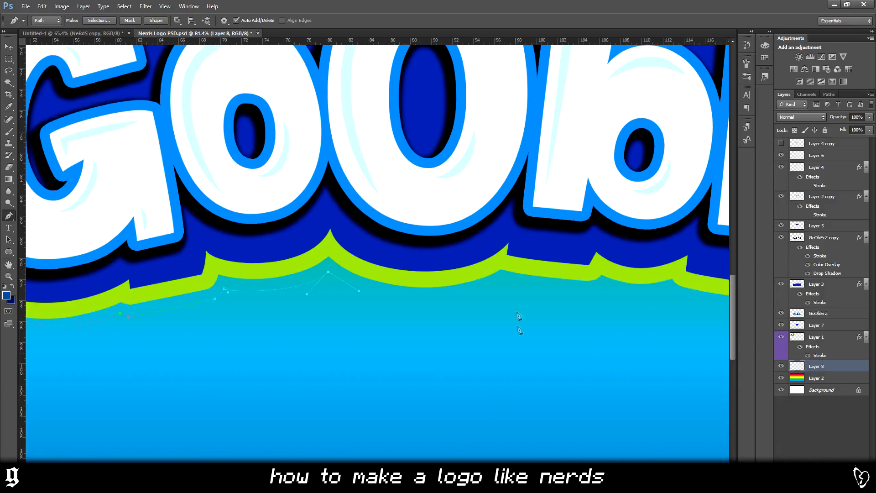
drag(501, 283, 570, 248)
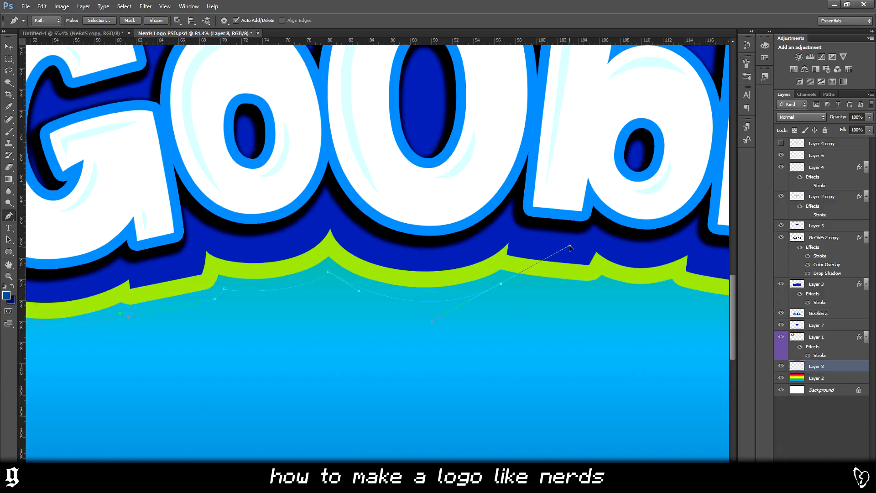
click(587, 293)
drag(604, 290, 612, 283)
scroll(672, 290, right, 10)
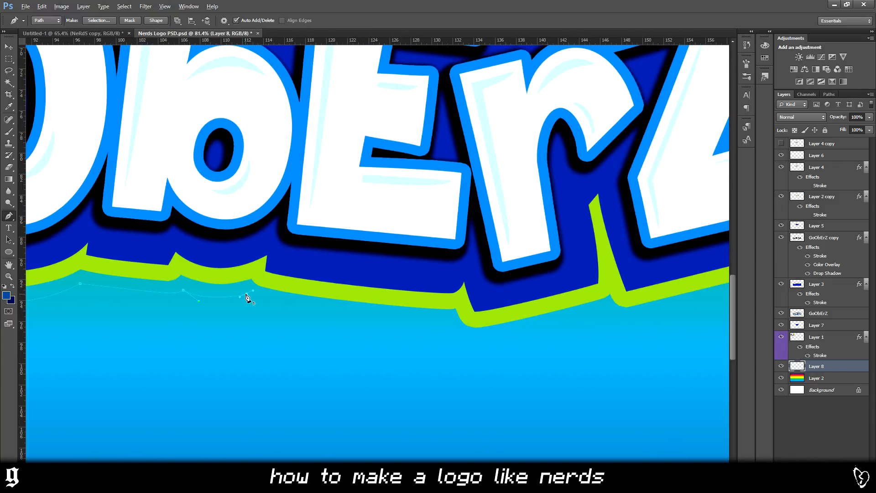
Continue the pen path just below the green outline under E and r, and around the Z's lower corner.
drag(507, 320, 519, 319)
key(ctrl+z)
drag(447, 320, 569, 322)
drag(450, 326, 500, 335)
drag(604, 314, 605, 320)
scroll(509, 375, right, 8)
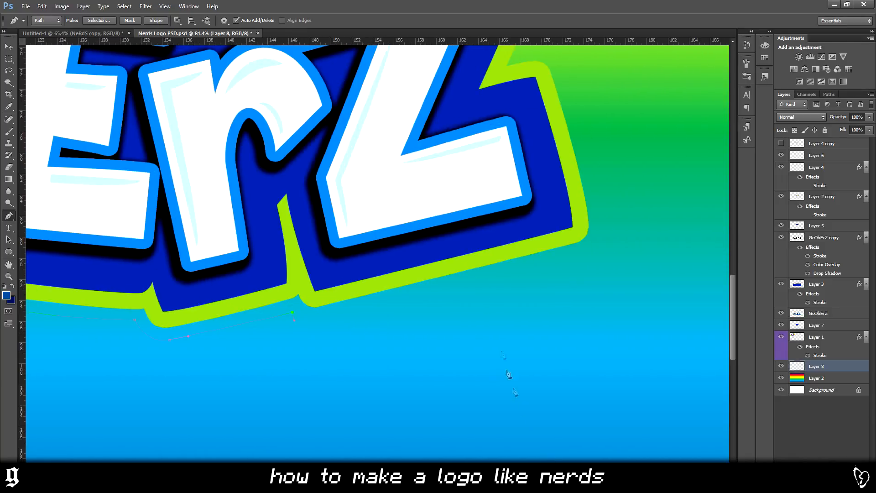
click(521, 268)
click(533, 163)
Close the pen path by running it back behind the GoObErZ letters to its starting point at the G.
scroll(518, 193, down, 5)
click(462, 169)
click(336, 180)
click(139, 170)
click(62, 187)
Convert the path under GoObErZ to a selection, paint it with the sampled blue on Layer 8, and deselect.
right_click(128, 189)
click(155, 228)
key(Return)
key(b)
mouse_move(83, 223)
mouse_down()
mouse_move(166, 244)
mouse_move(469, 254)
mouse_move(550, 197)
mouse_up()
key(ctrl+d)
scroll(557, 199, down, 7)
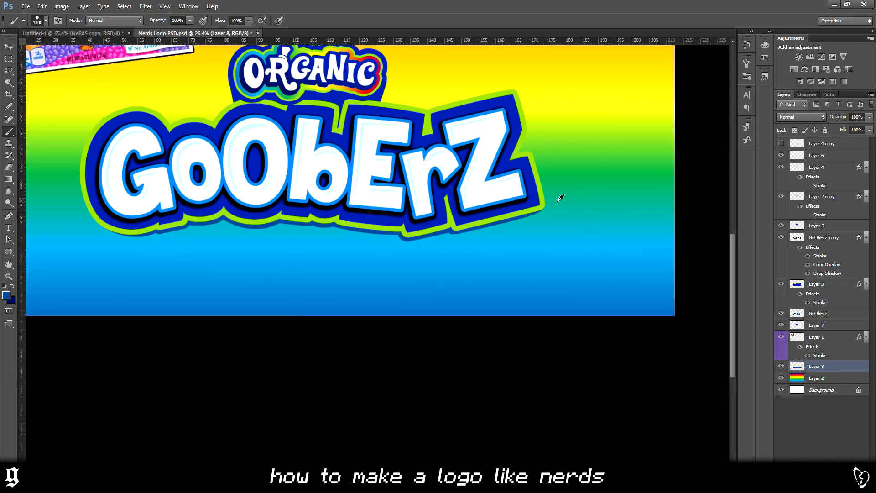
scroll(265, 276, up, 5)
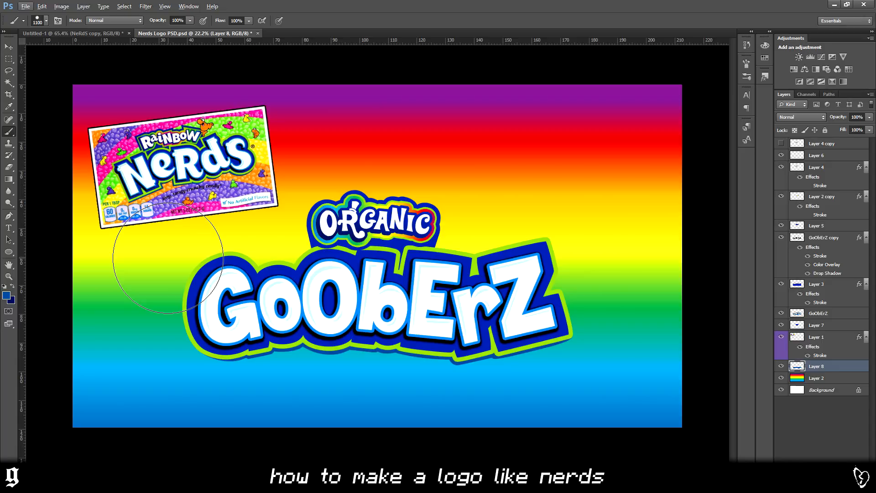
Apply a Drop Shadow effect to the ORGANIC lettering on Layer 4 and to the rainbow outline on Layer 2 copy.
click(9, 47)
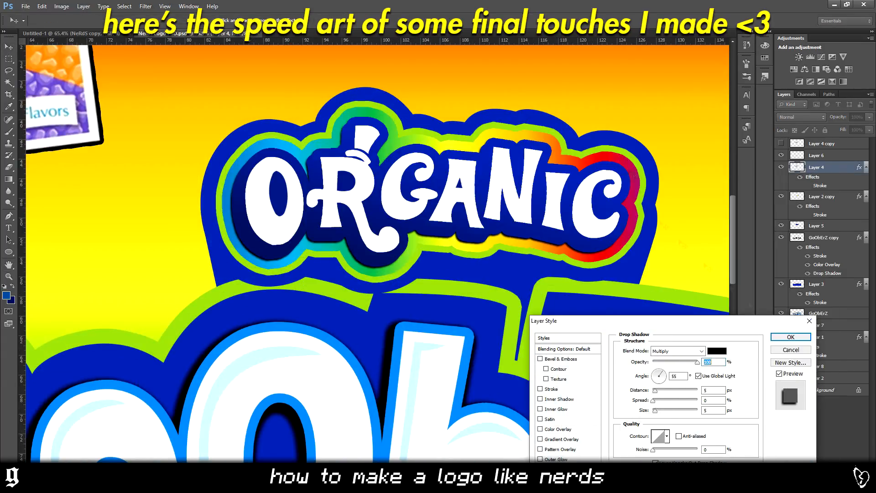
key(Return)
click(786, 205)
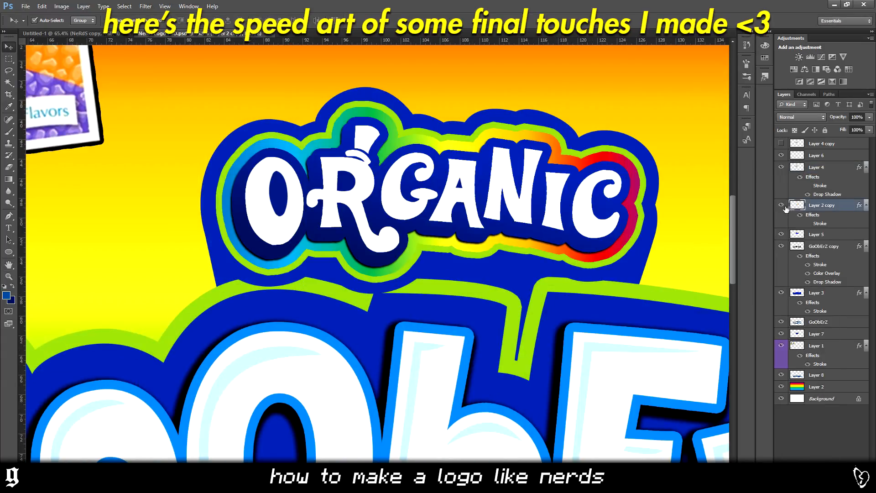
click(8, 83)
click(418, 139)
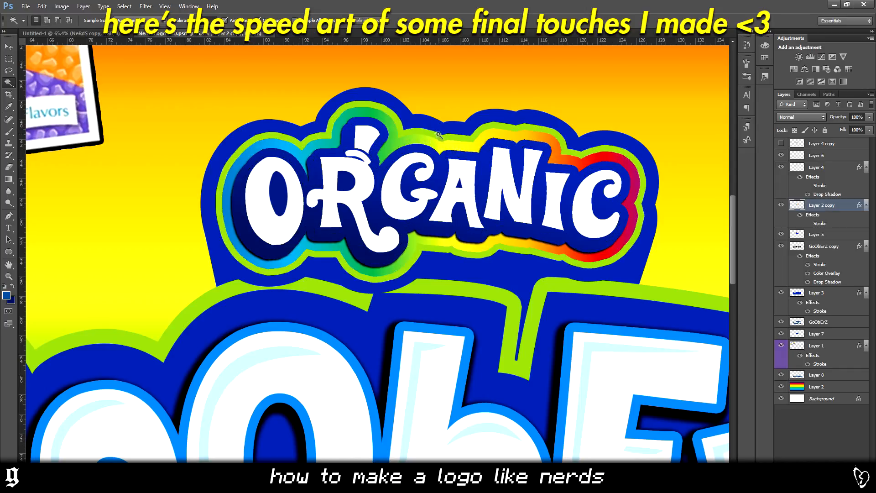
right_click(811, 205)
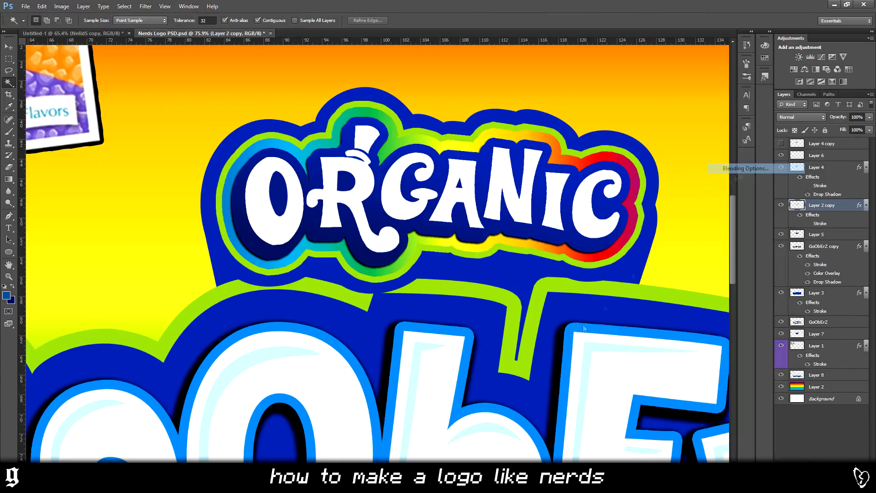
click(743, 169)
click(567, 335)
click(548, 335)
key(Return)
click(9, 47)
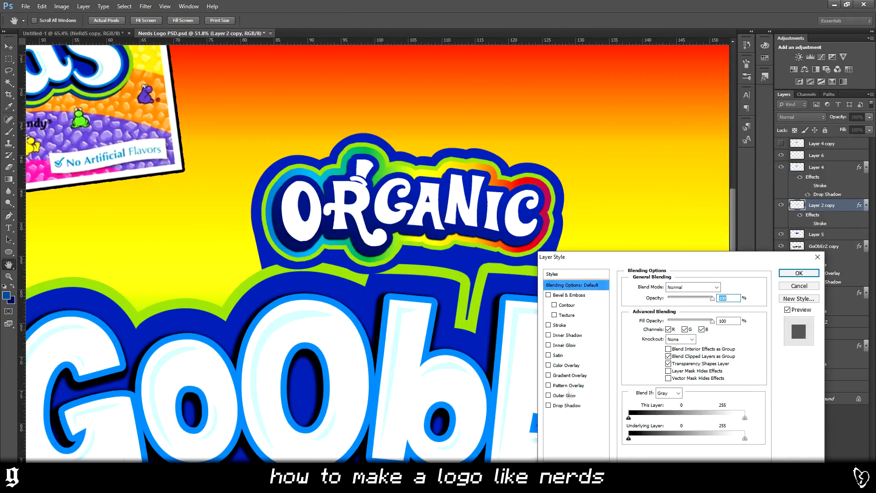
click(566, 406)
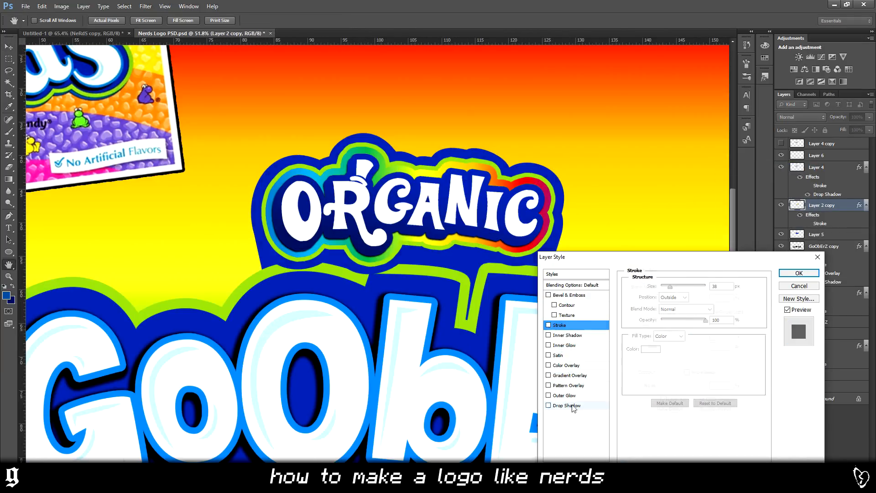
click(673, 346)
drag(673, 349, 667, 346)
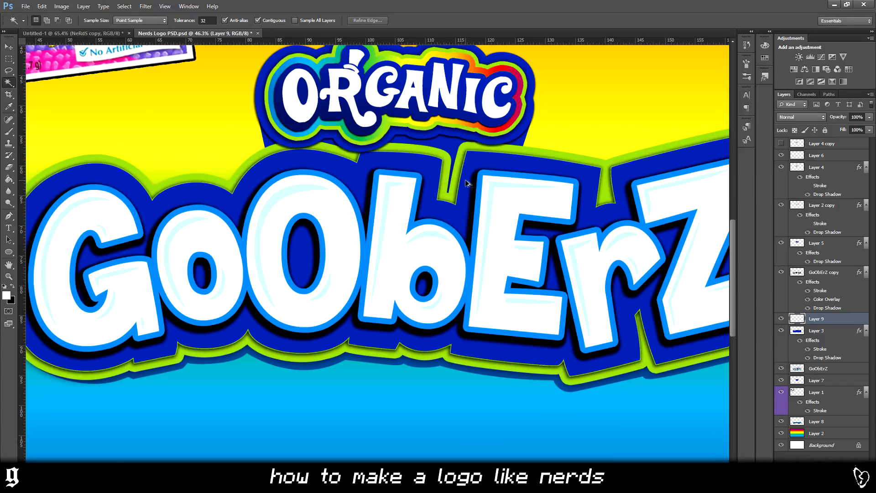
Load Layer 3's shape as a selection, modify its edge, fill it with white on Layer 9, and deselect.
ctrl+click(797, 330)
click(124, 7)
mouse_move(146, 107)
click(232, 124)
key(Return)
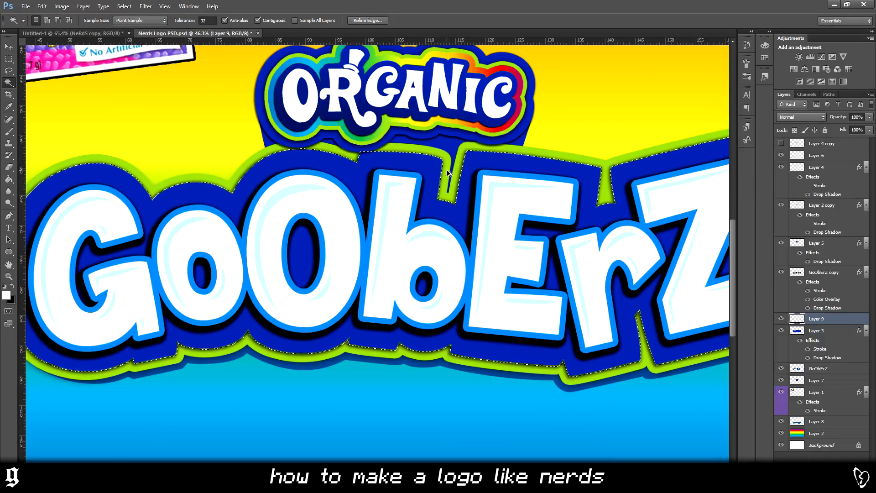
scroll(388, 261, down, 3)
key(alt+BackSpace)
key(ctrl+d)
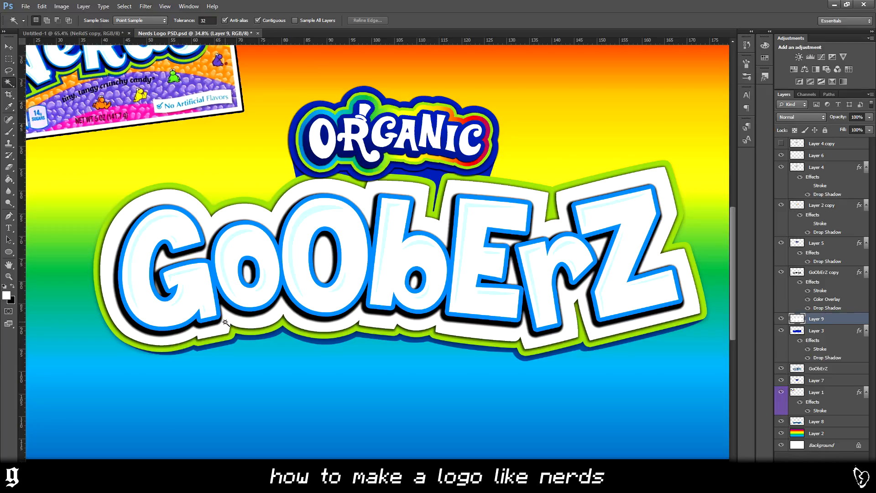
Toggle Layer 9's visibility to compare, then give the layer a Color Overlay in the logo's dark blue.
click(781, 318)
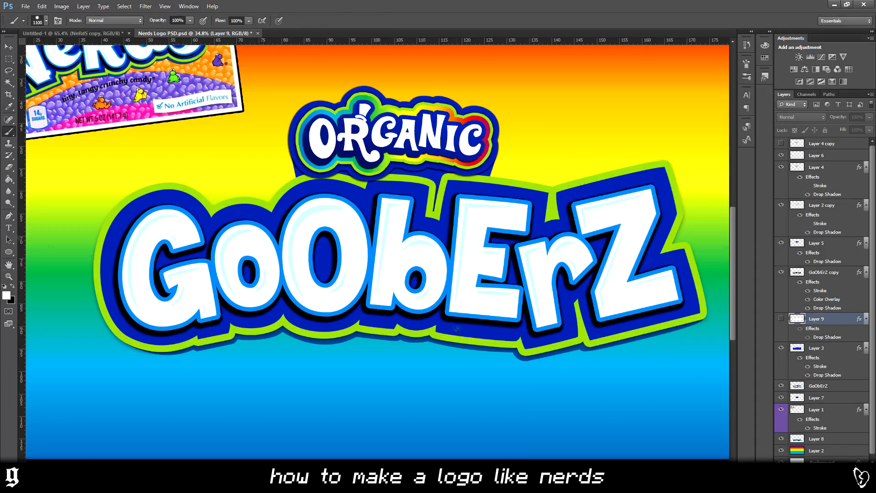
click(781, 319)
double_click(837, 319)
click(567, 366)
click(724, 287)
click(667, 223)
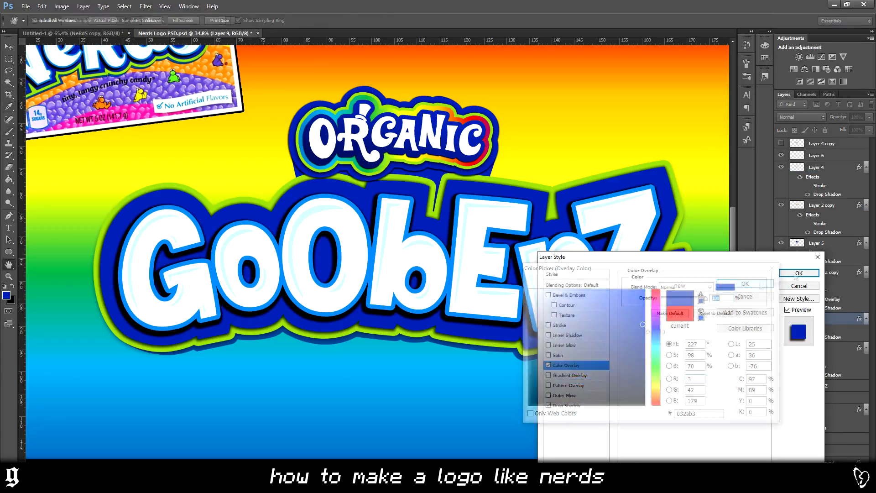
click(753, 285)
click(794, 273)
right_click(845, 324)
click(775, 10)
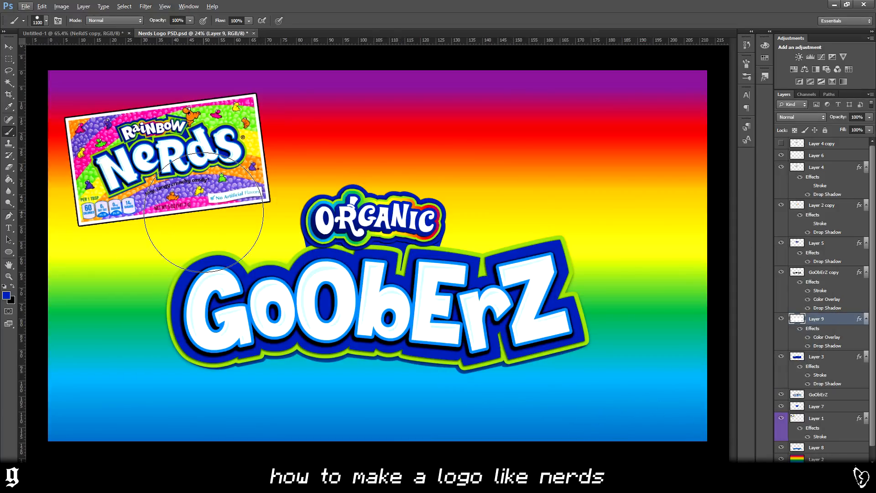
key(v)
scroll(360, 232, up, 5)
click(191, 267)
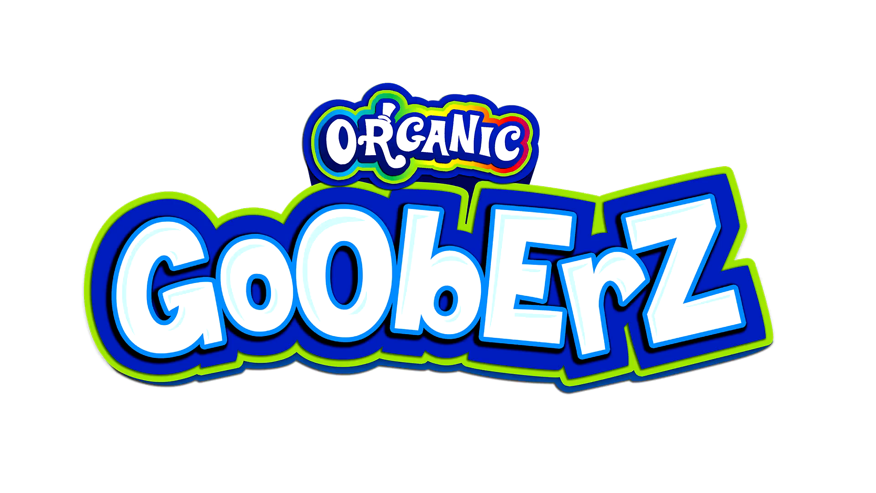